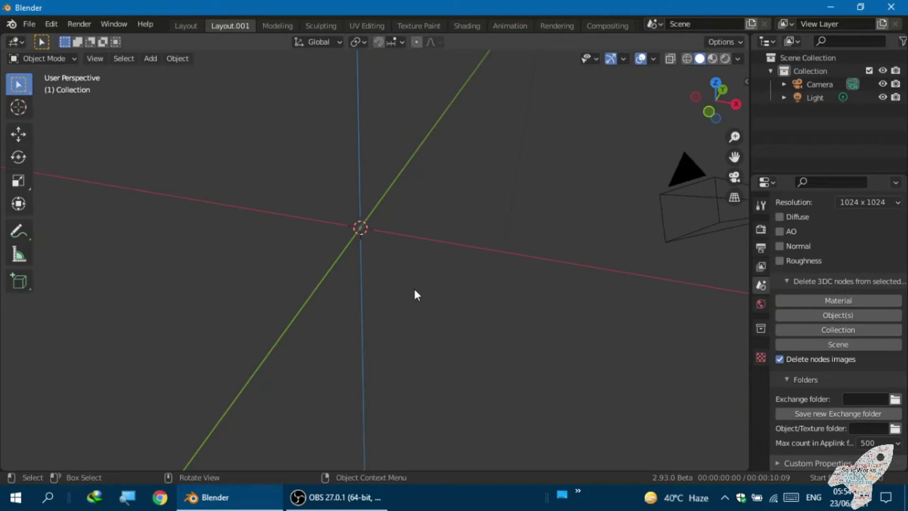
- Add a UV sphere mesh at the scene origin and show its modifier properties
key("shift+a")
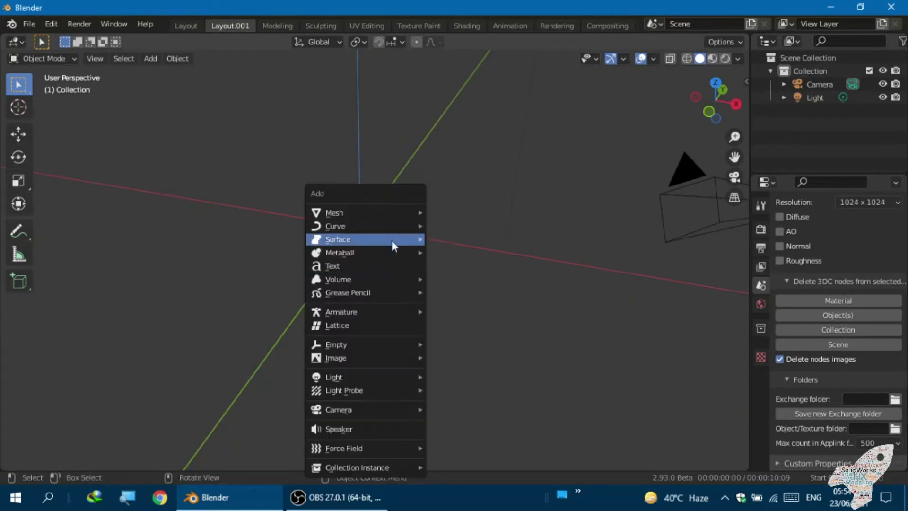
mouse_move(389, 213)
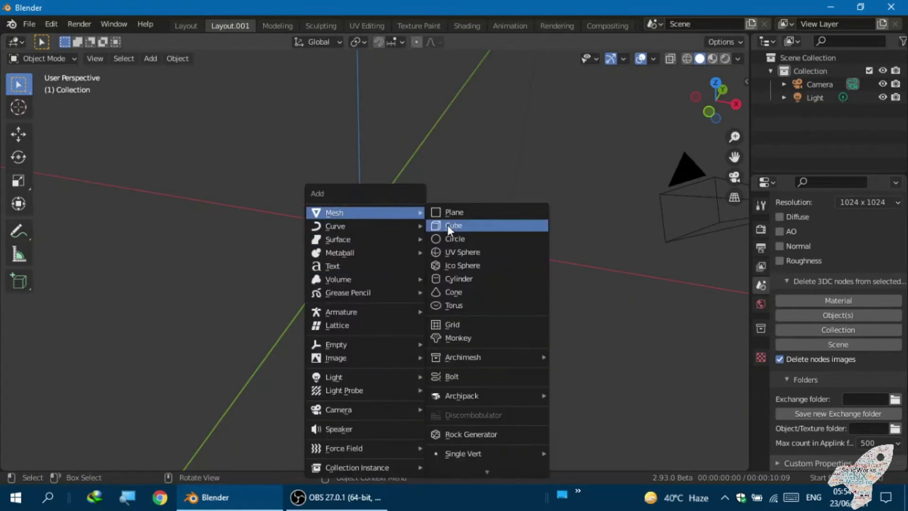
left_click(441, 252)
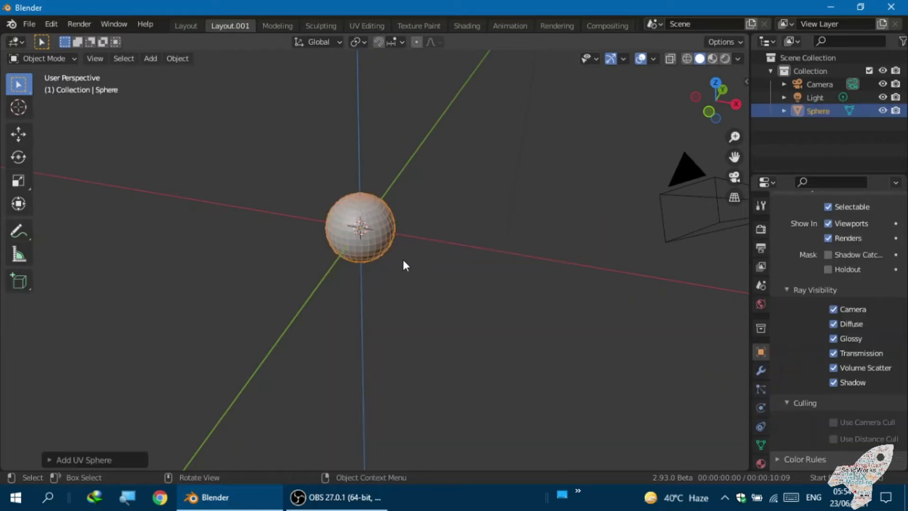
mouse_move(401, 258)
middle_mouse_down()
mouse_move(364, 234)
mouse_move(397, 247)
mouse_move(389, 246)
middle_mouse_up()
scroll(365, 234, "up", 4)
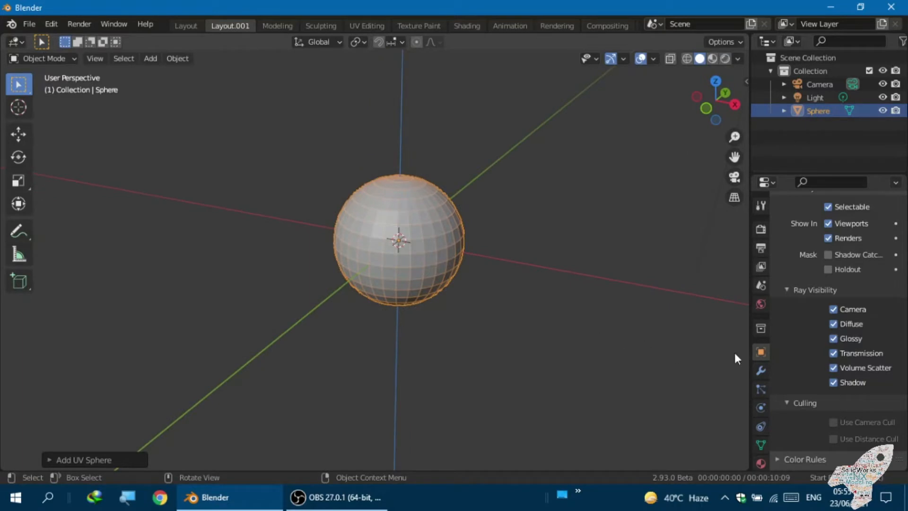
left_click(761, 370)
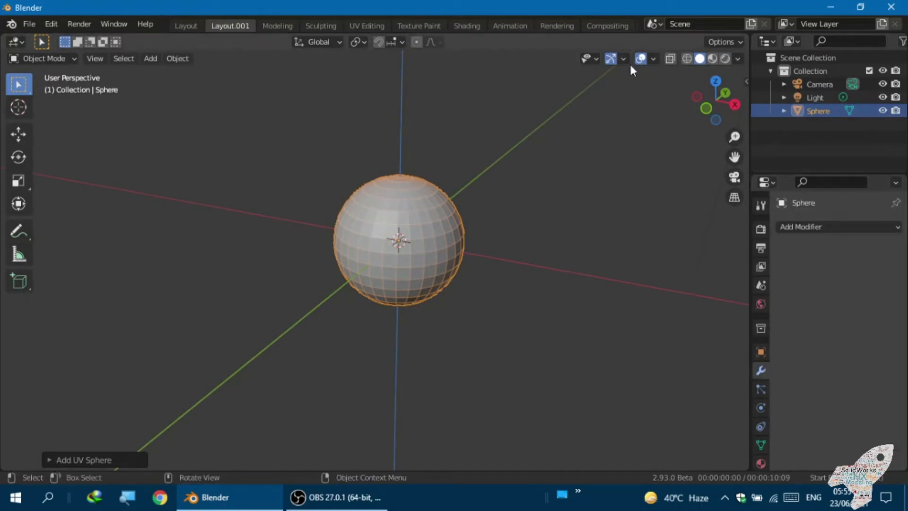
- Turn off the wireframe overlay in the viewport and keep the sphere selected
left_click(653, 59)
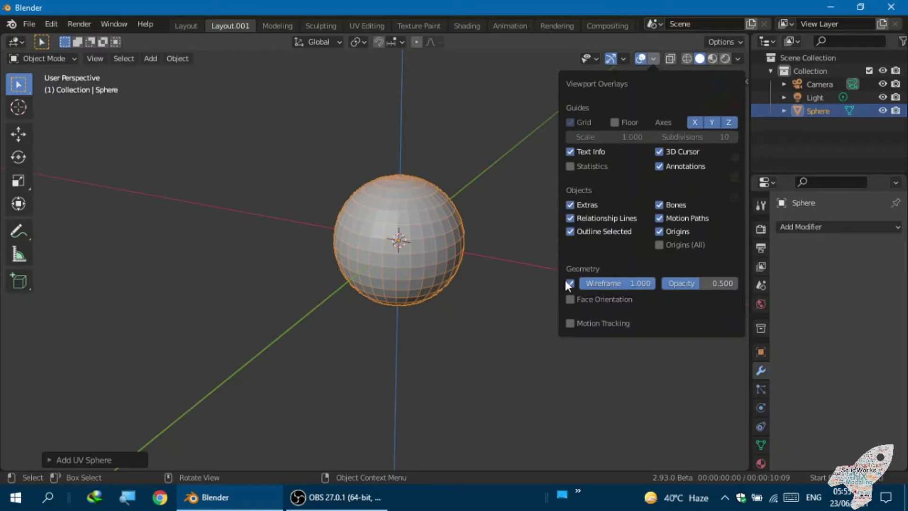
left_click(474, 334)
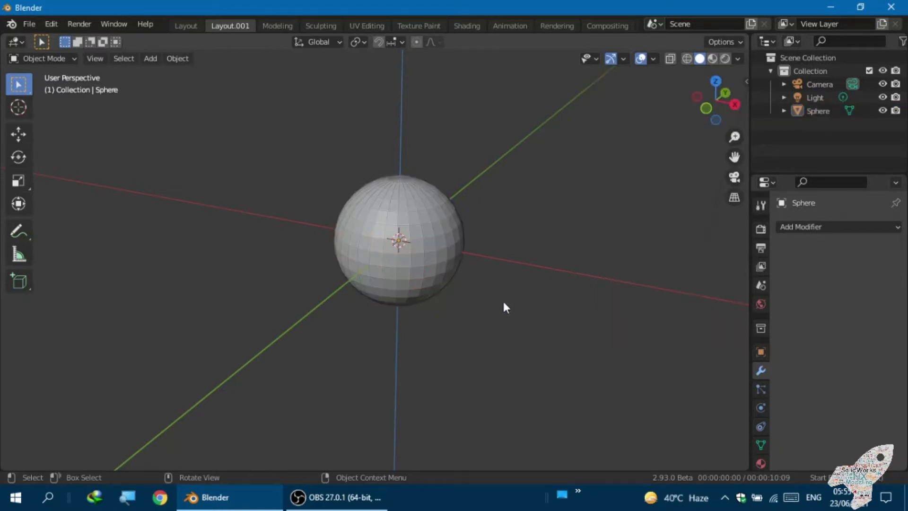
scroll(428, 240, "up", 3)
mouse_move(427, 240)
middle_mouse_down()
mouse_move(454, 235)
mouse_move(432, 246)
middle_mouse_up()
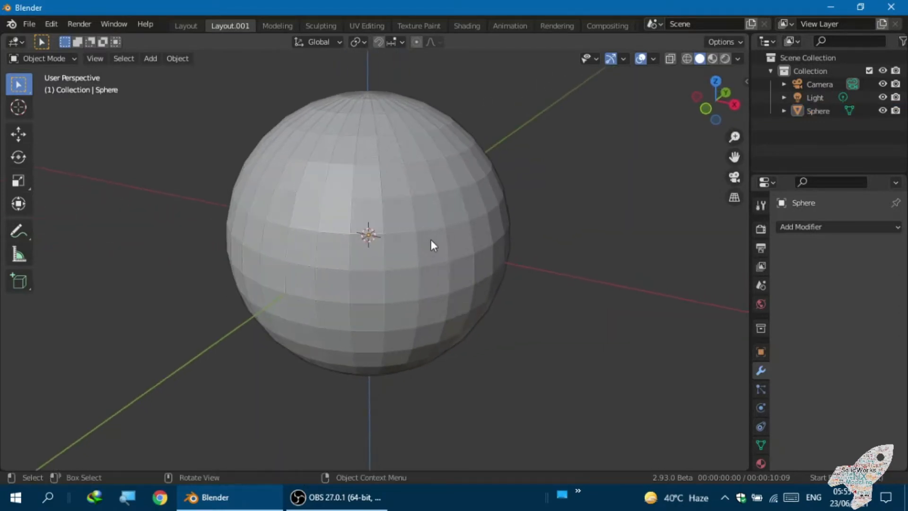
left_click(433, 243)
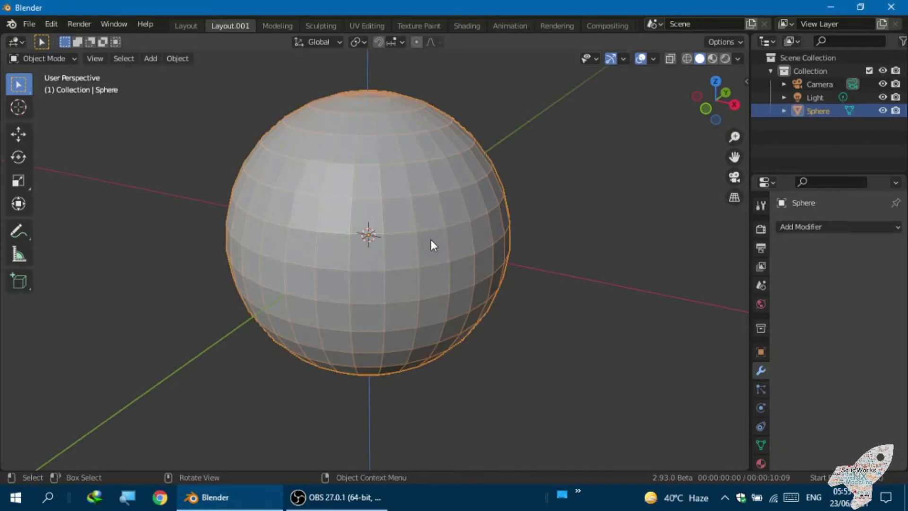
left_click(654, 59)
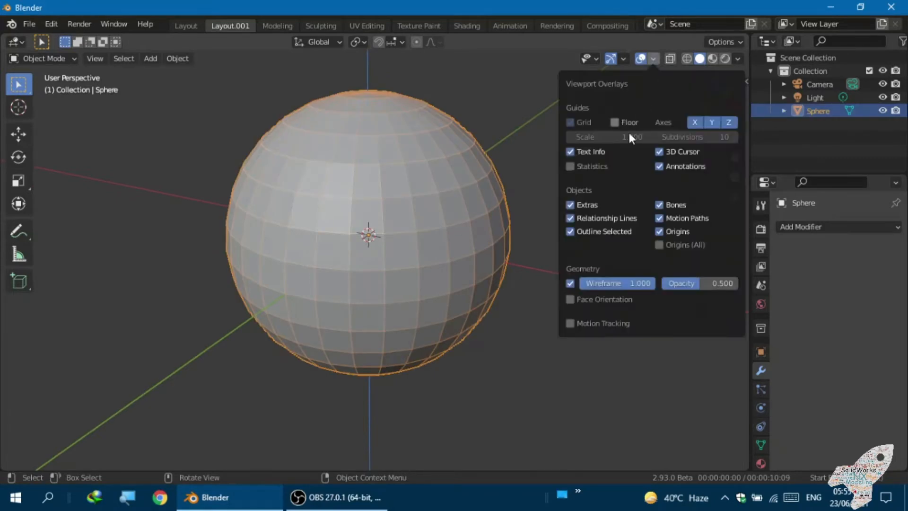
left_click(569, 283)
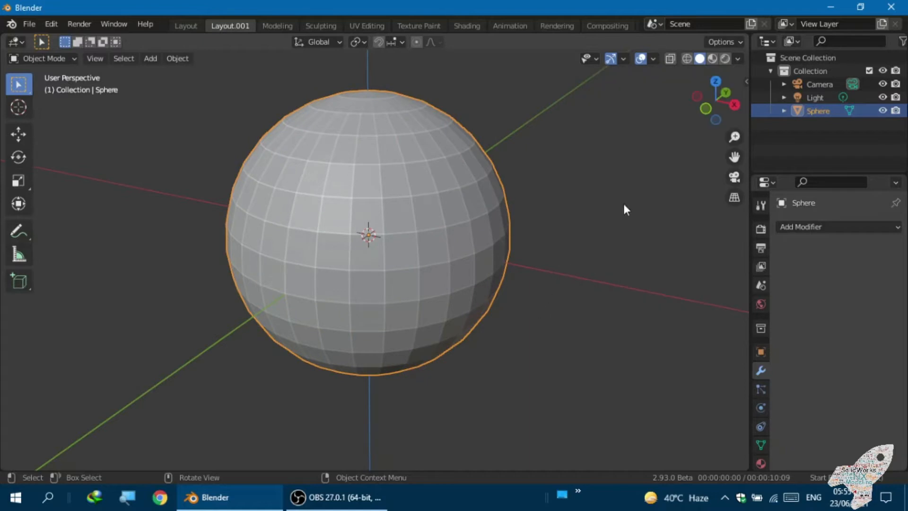
- Disable the Cavity option in the viewport shading settings
left_click(737, 59)
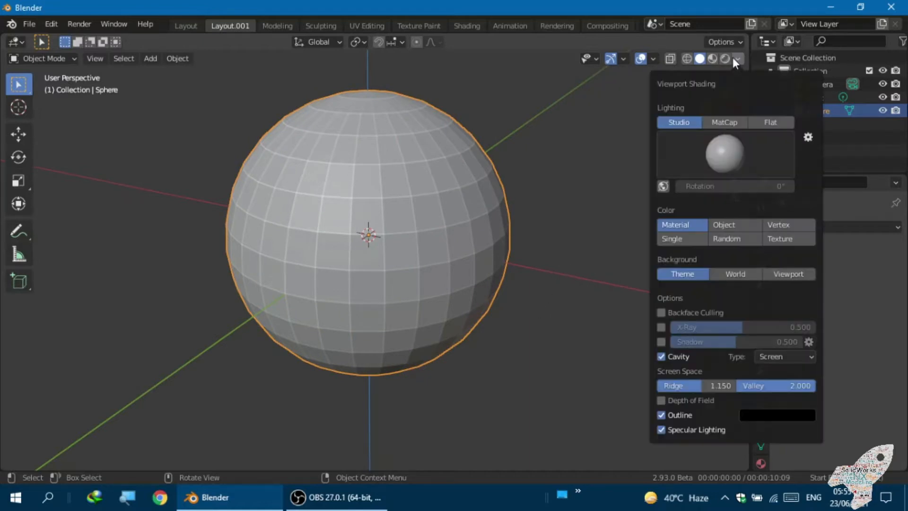
left_click(660, 356)
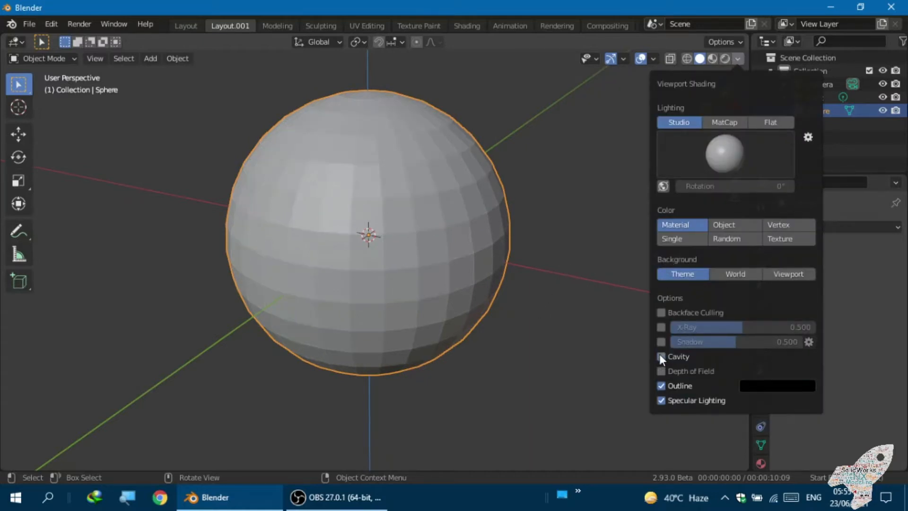
left_click(509, 315)
- Apply Shade Smooth to the sphere
mouse_move(506, 311)
middle_mouse_down()
mouse_move(443, 299)
mouse_move(520, 302)
middle_mouse_up()
scroll(364, 272, "down", 3)
scroll(367, 316, "up", 2)
middle_click_drag(370, 323, 348, 274)
scroll(349, 274, "up", 1)
left_click(347, 221)
right_click(345, 217)
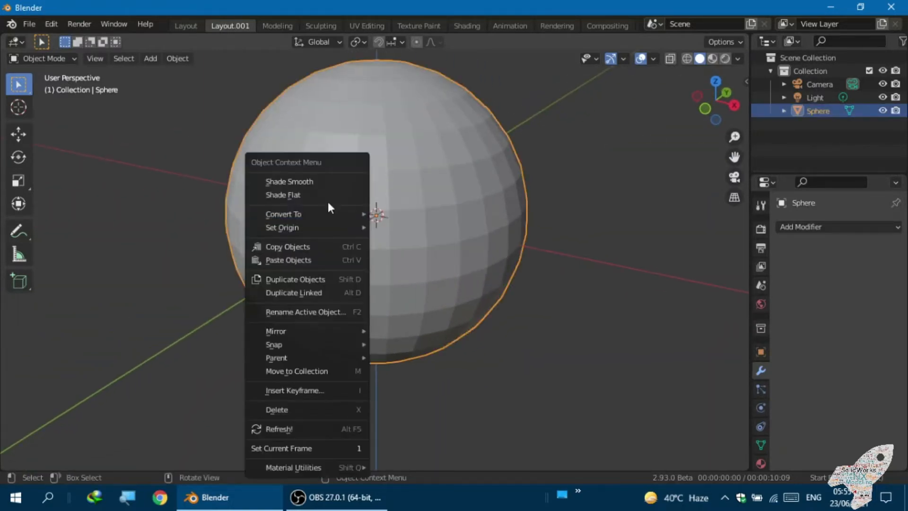
left_click(306, 177)
scroll(333, 217, "down", 2)
mouse_move(333, 217)
middle_mouse_down()
mouse_move(314, 209)
mouse_move(340, 220)
middle_mouse_up()
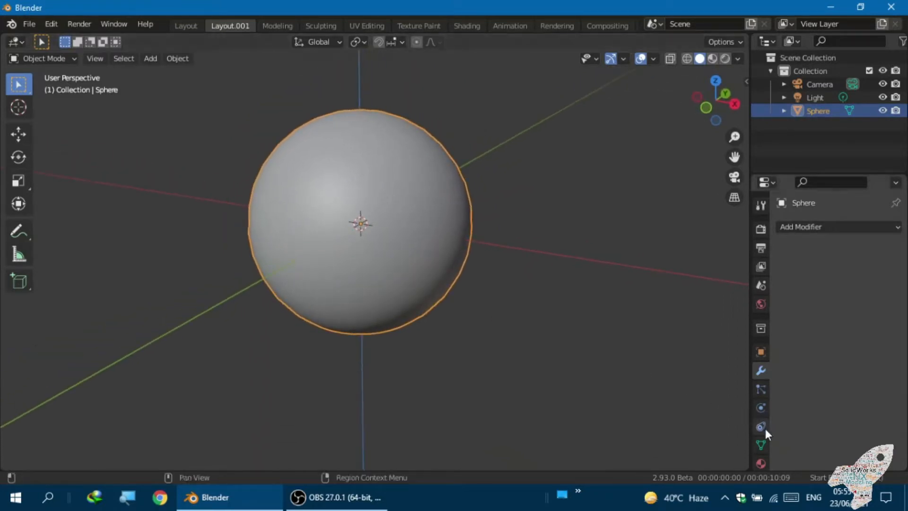
- Enable Auto Smooth in the Normals settings of the sphere's mesh data
left_click(760, 444)
scroll(785, 410, "down", 5)
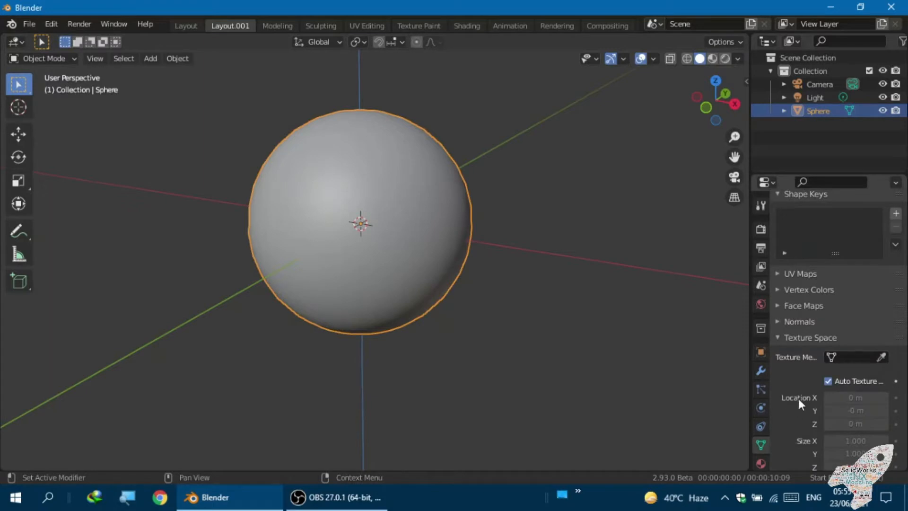
scroll(800, 396, "down", 5)
left_click(776, 231)
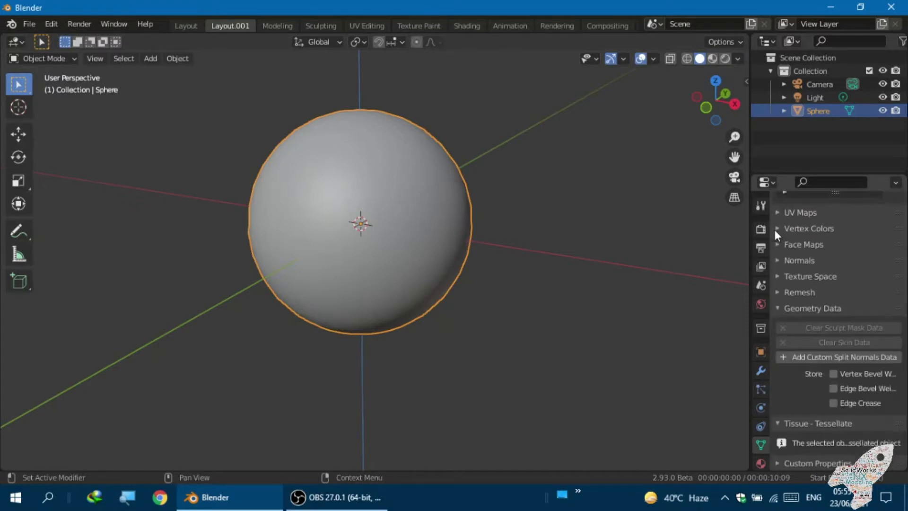
left_click(779, 308)
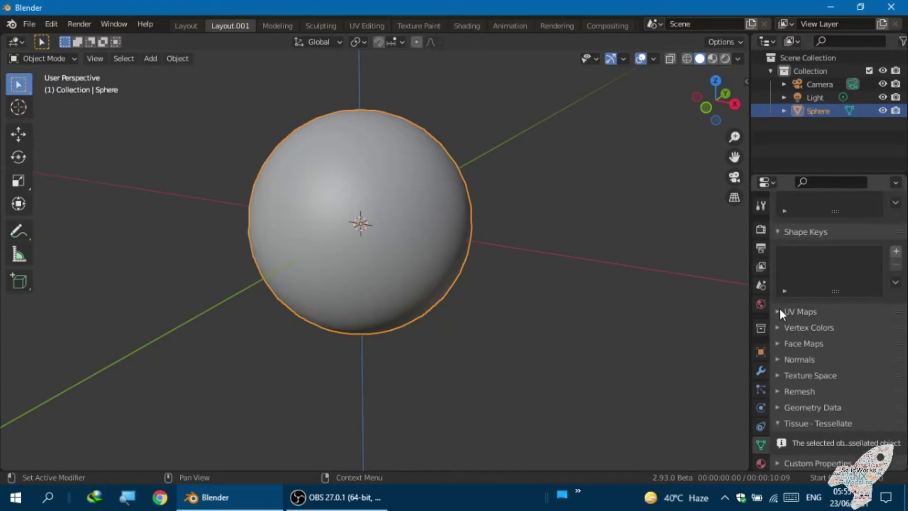
left_click(778, 359)
left_click(828, 379)
middle_click_drag(494, 279, 502, 302)
- Add a Subdivision Surface modifier to the sphere
left_click(761, 371)
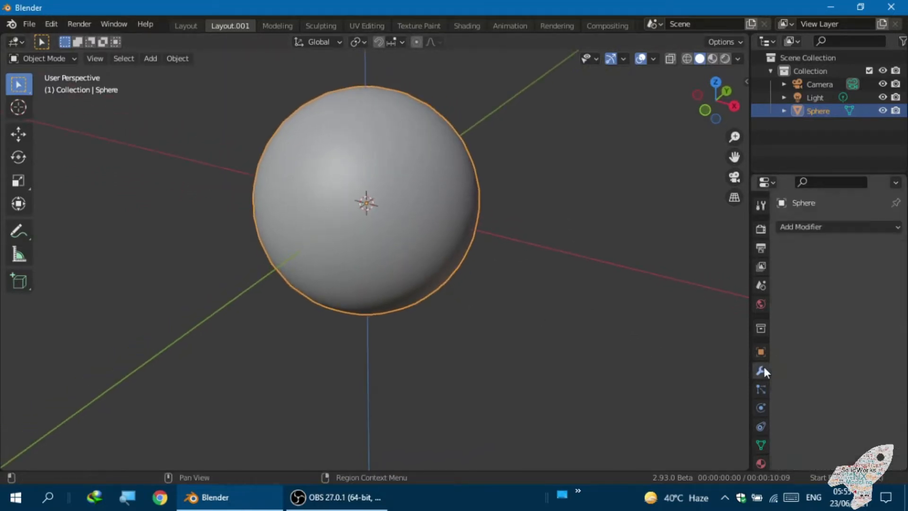
scroll(401, 257, "down", 1)
middle_click_drag(401, 257, 377, 214)
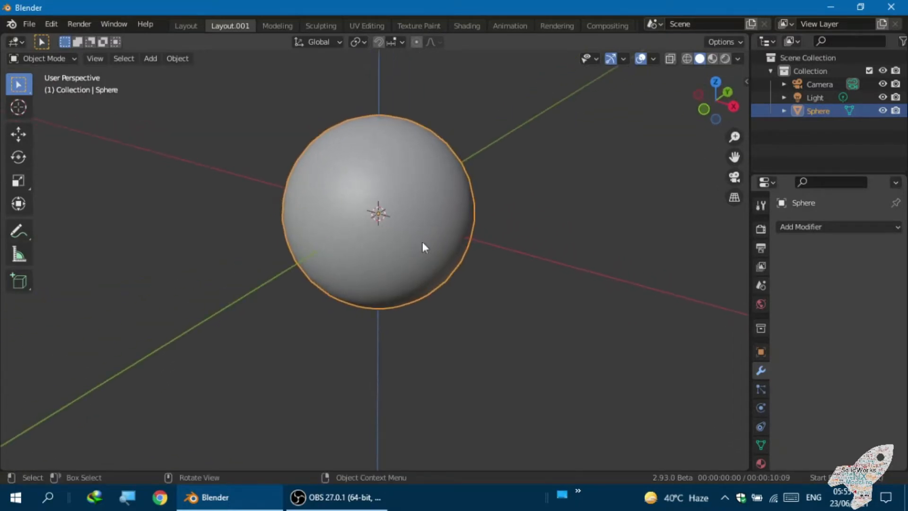
left_click(809, 228)
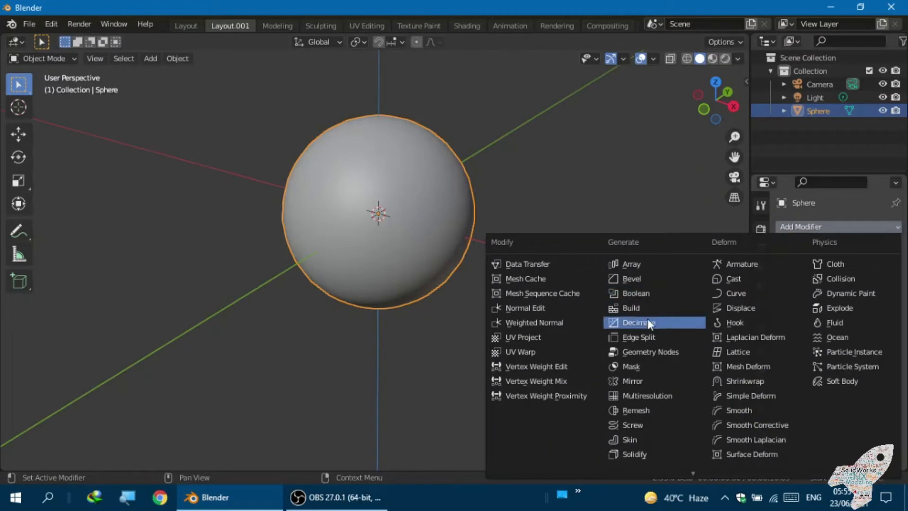
mouse_move(623, 472)
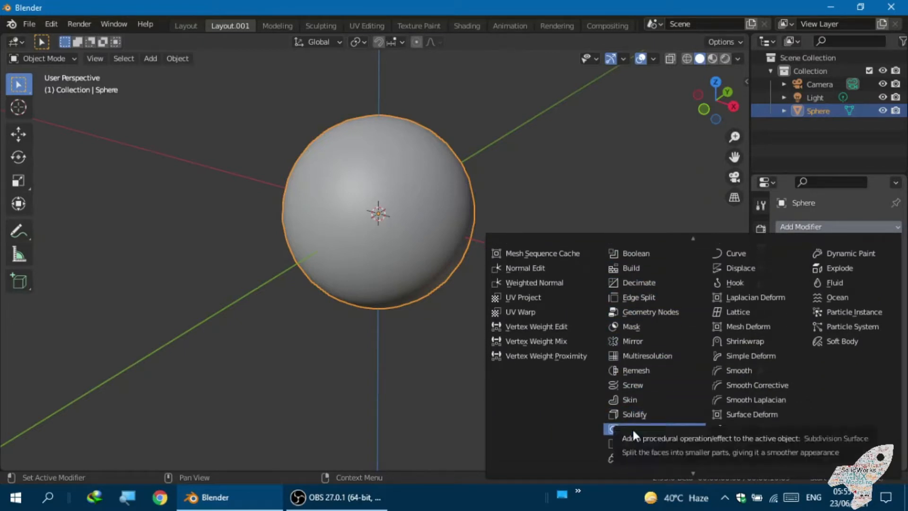
left_click(633, 430)
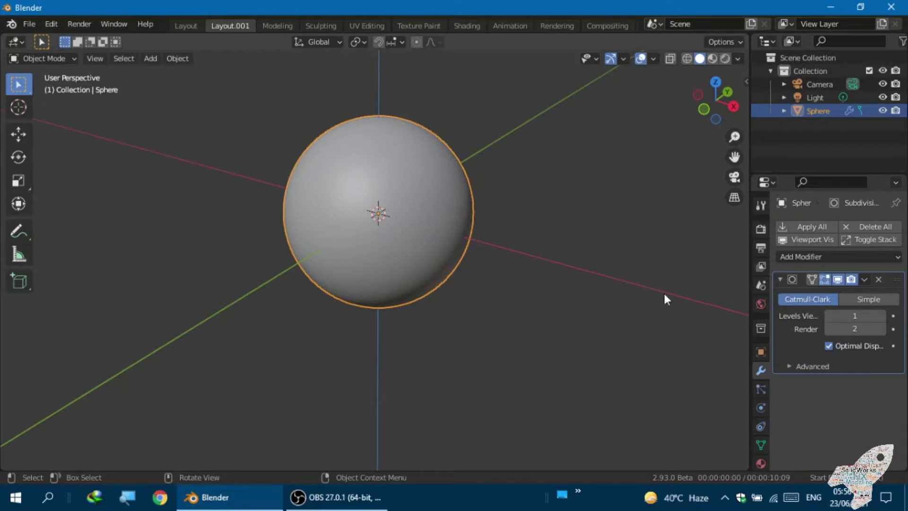
scroll(326, 310, "down", 3)
middle_click_drag(342, 297, 352, 290)
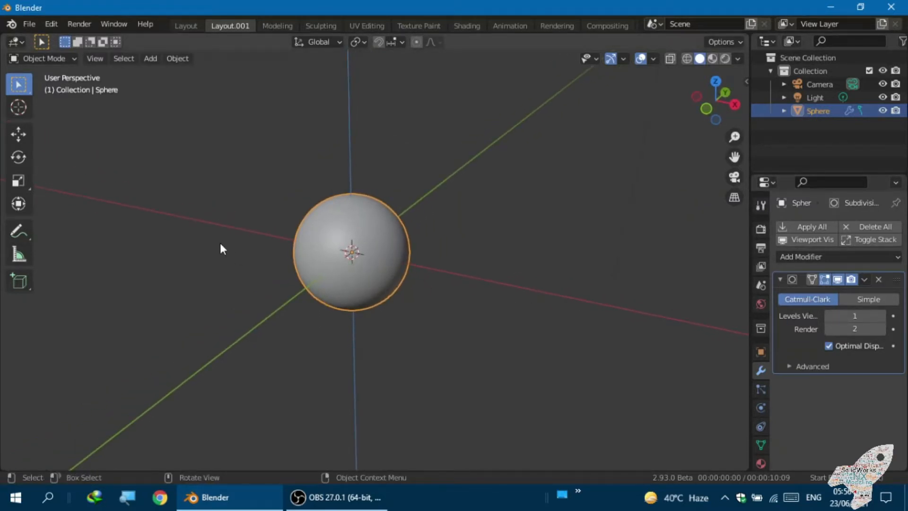
- Add a cube mesh at the origin, around the sphere, and view it in front orthographic view
scroll(216, 239, "down", 2)
scroll(215, 237, "up", 1)
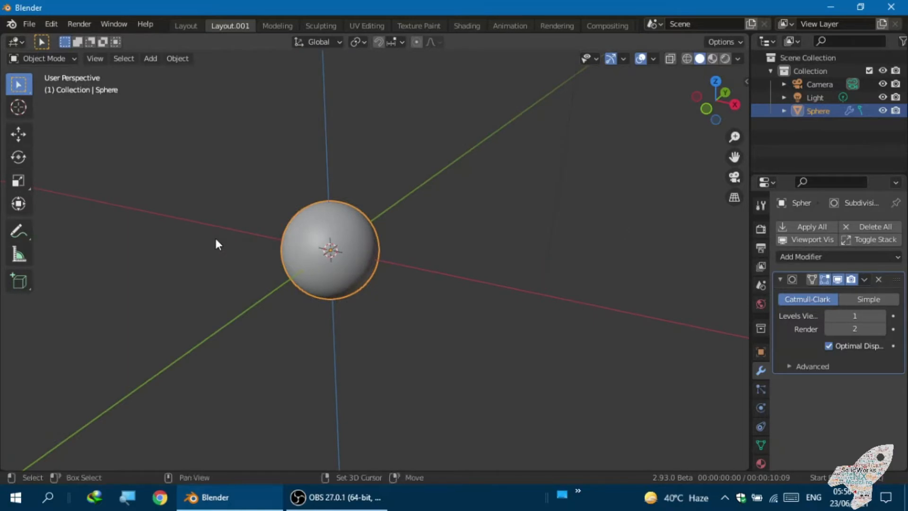
key("shift+a")
mouse_move(199, 211)
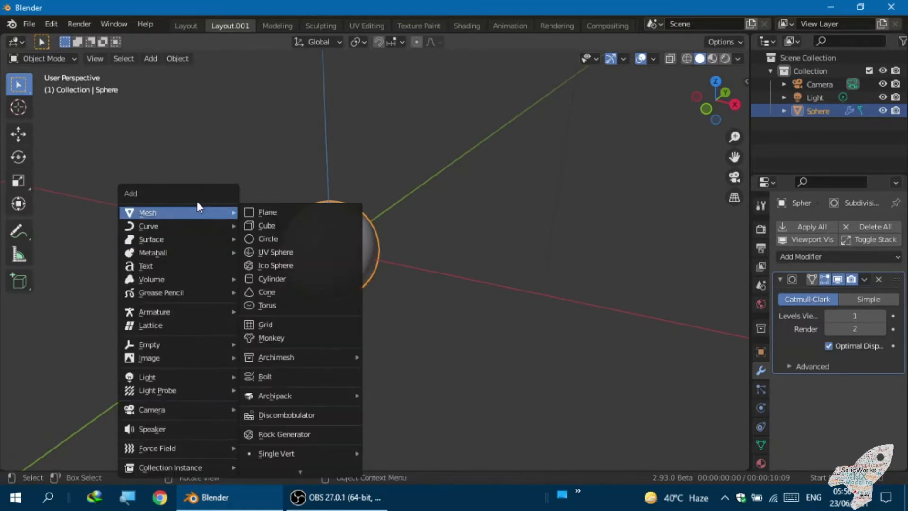
left_click(265, 228)
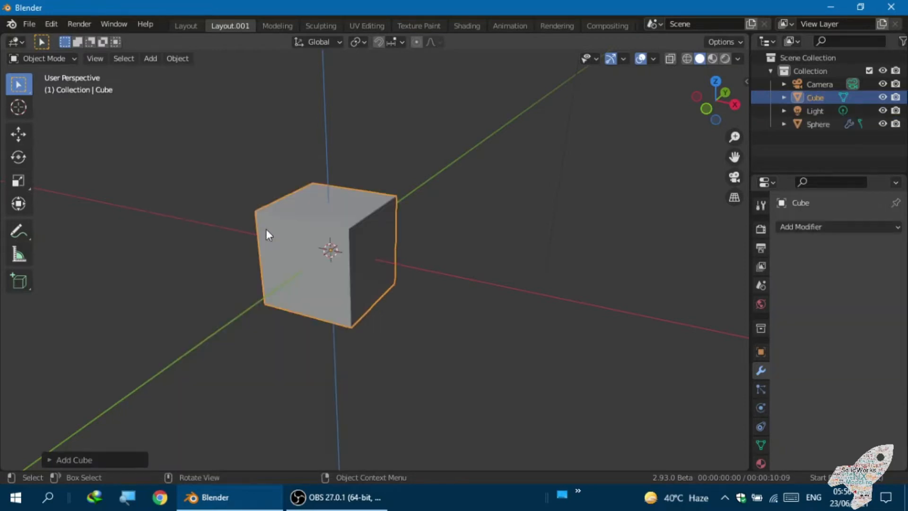
key("KP_1")
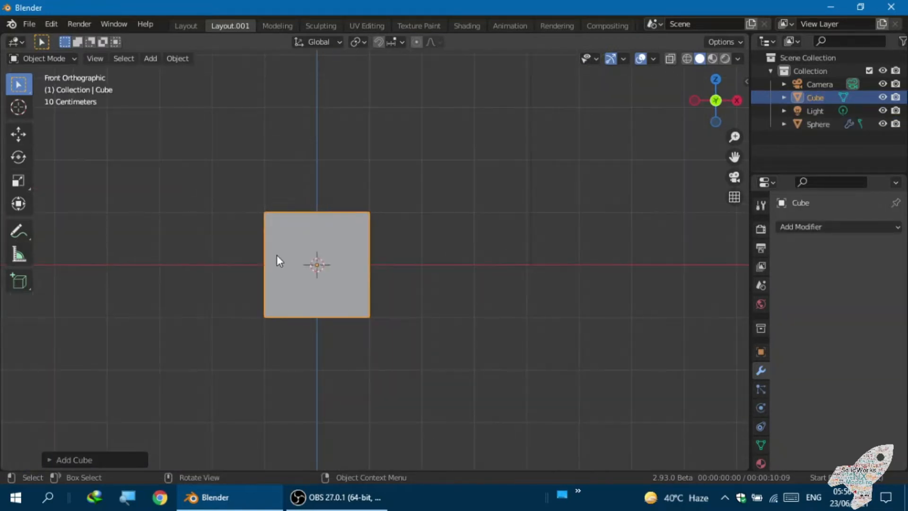
key("KP_5")
middle_click_drag(280, 240, 241, 284)
key("KP_1")
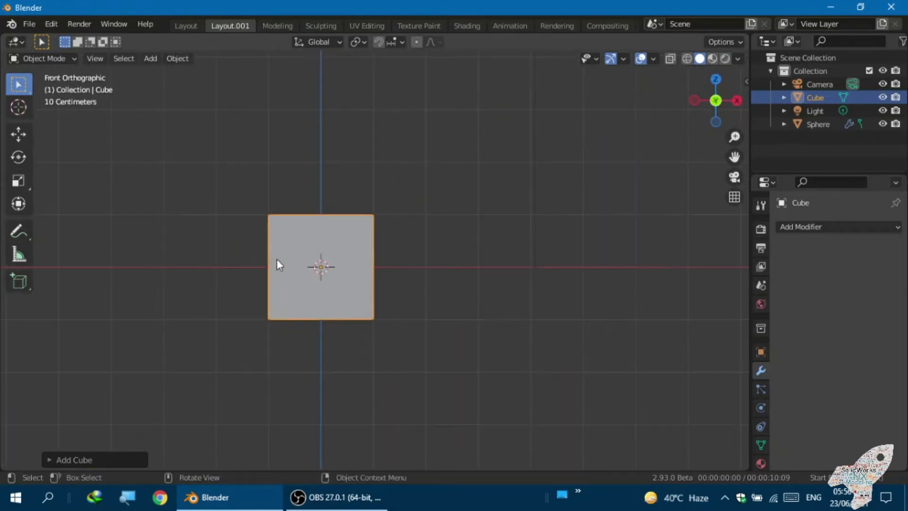
- Try scaling the cube along the Z axis by about 2.56, and undo the resize
key("s")
key("z")
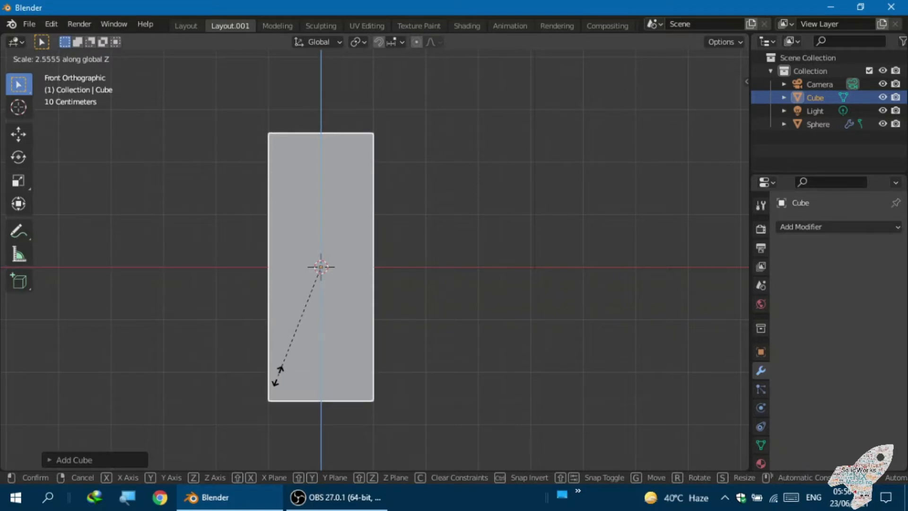
left_click(278, 377)
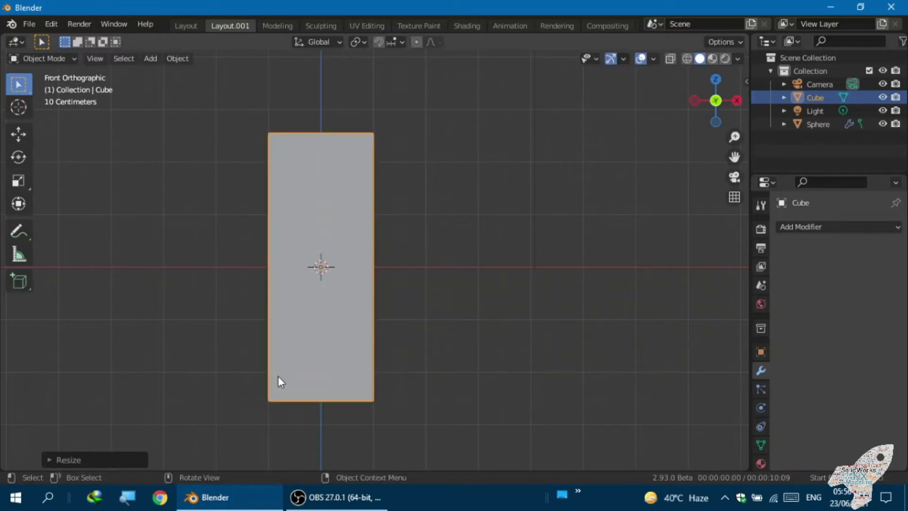
key("ctrl+z")
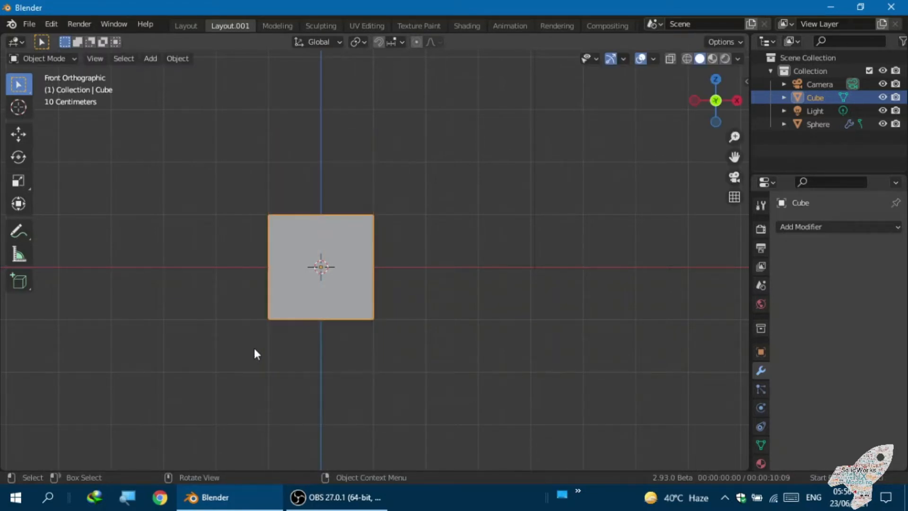
- Start the Shortcut VUr on-screen key display from the viewport sidebar
key("n")
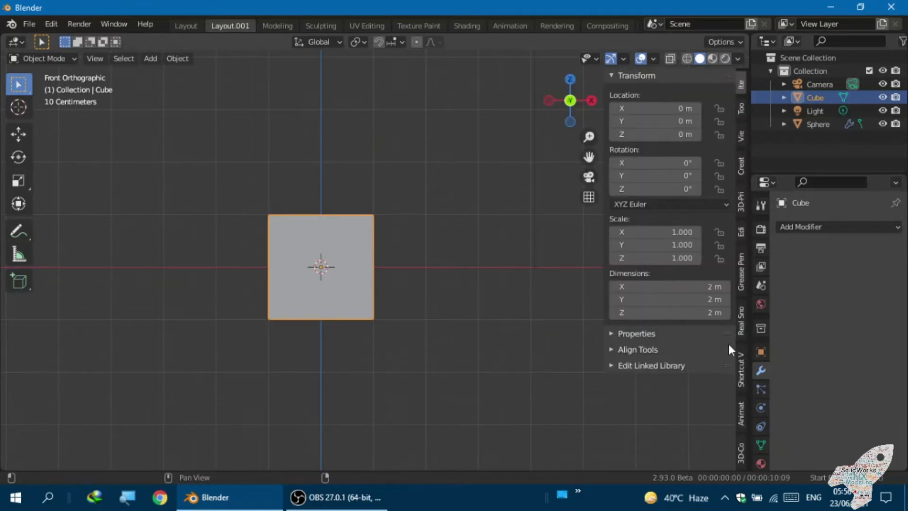
scroll(743, 444, "down", 8, "ctrl")
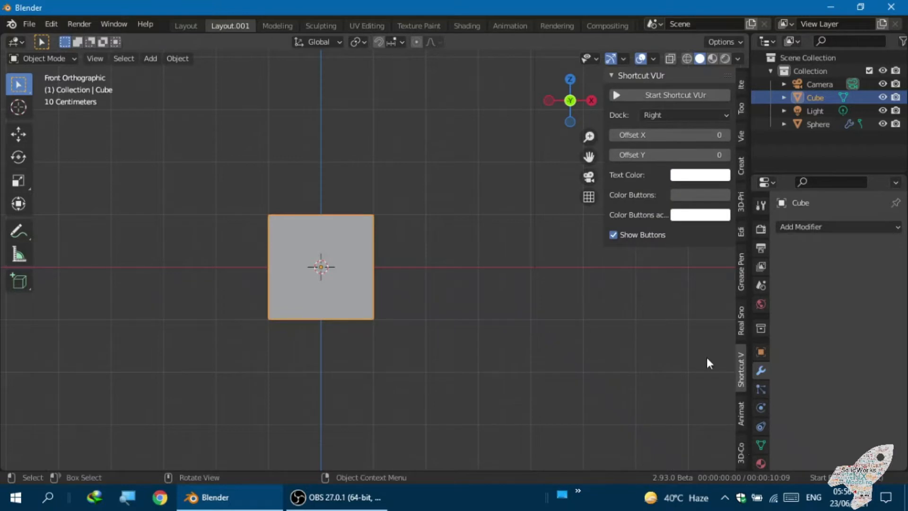
left_click(643, 96)
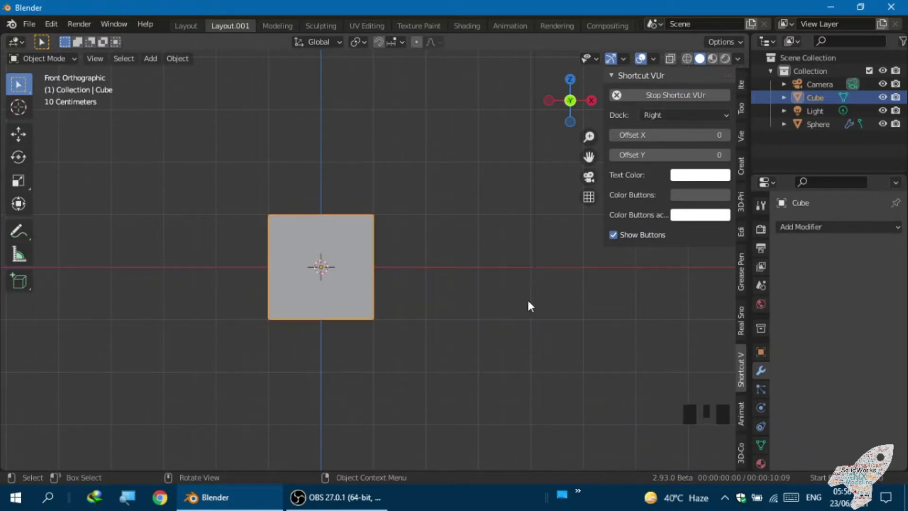
- In front view, scale the cube along the Z axis to a little more than twice its height
scroll(521, 330, "up", 1)
key("n")
middle_click_drag(487, 317, 640, 412)
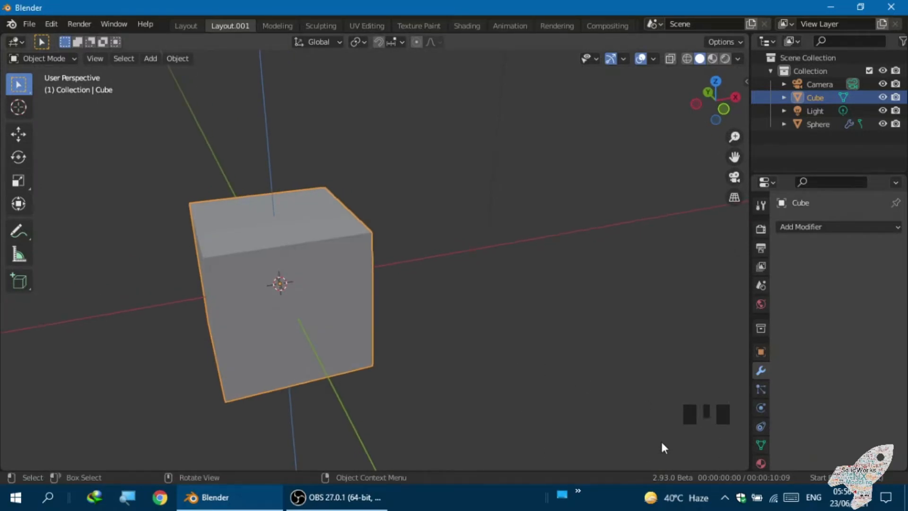
key("KP_1")
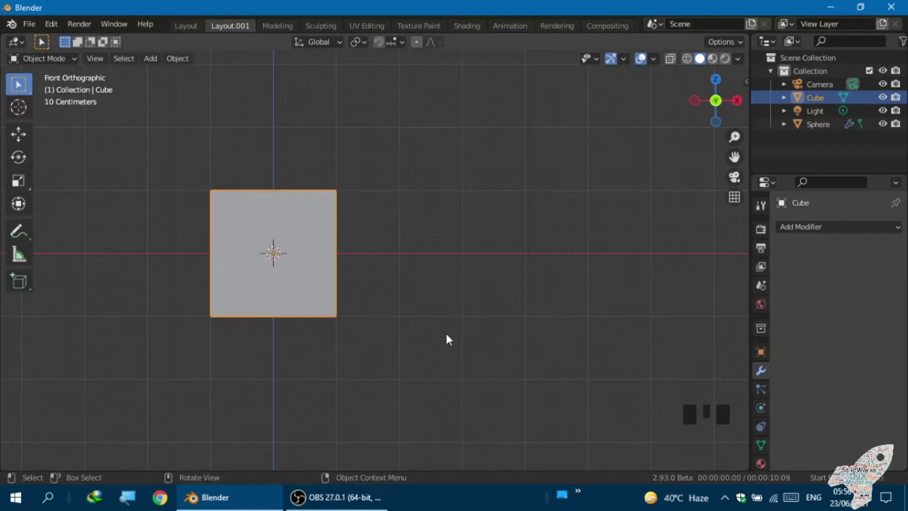
scroll(447, 323, "down", 2)
scroll(351, 298, "up", 3)
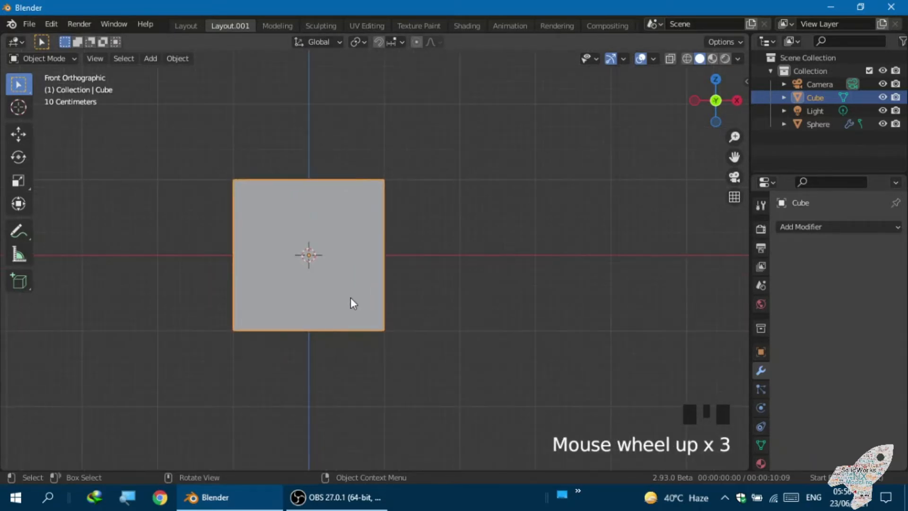
key("s")
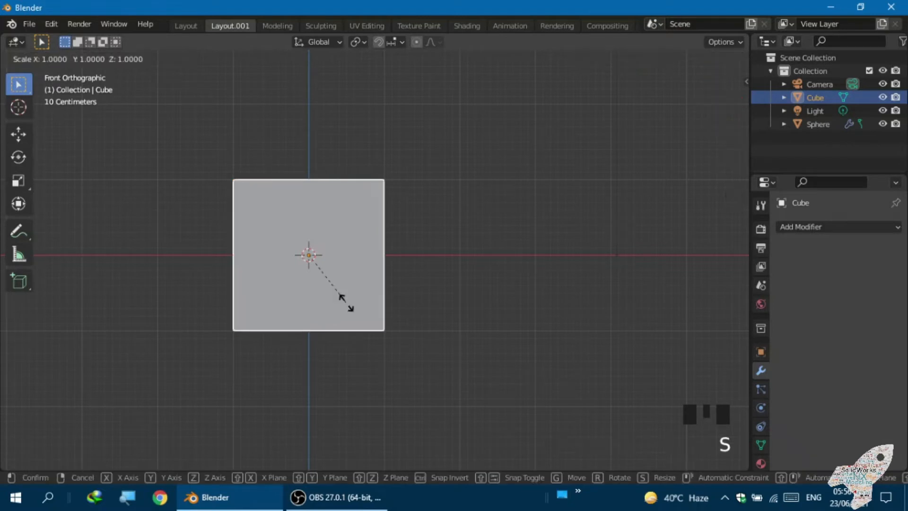
key("z")
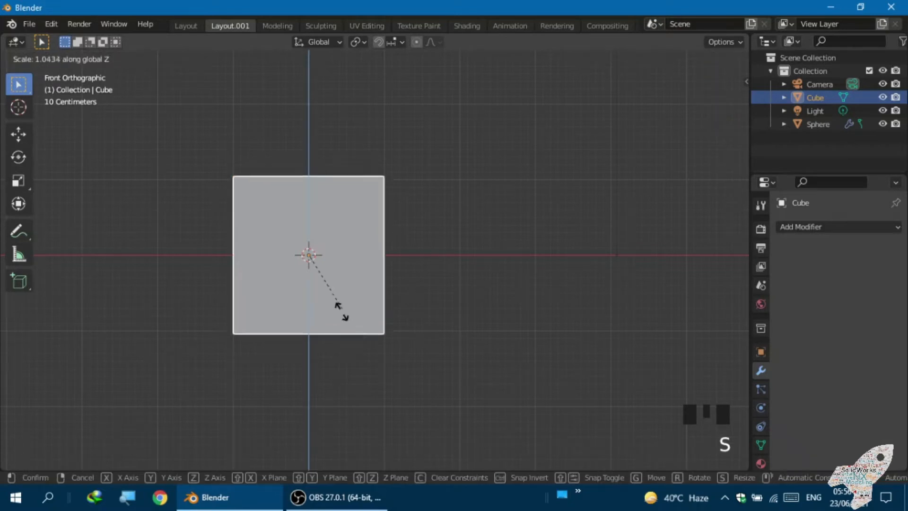
left_click(332, 391)
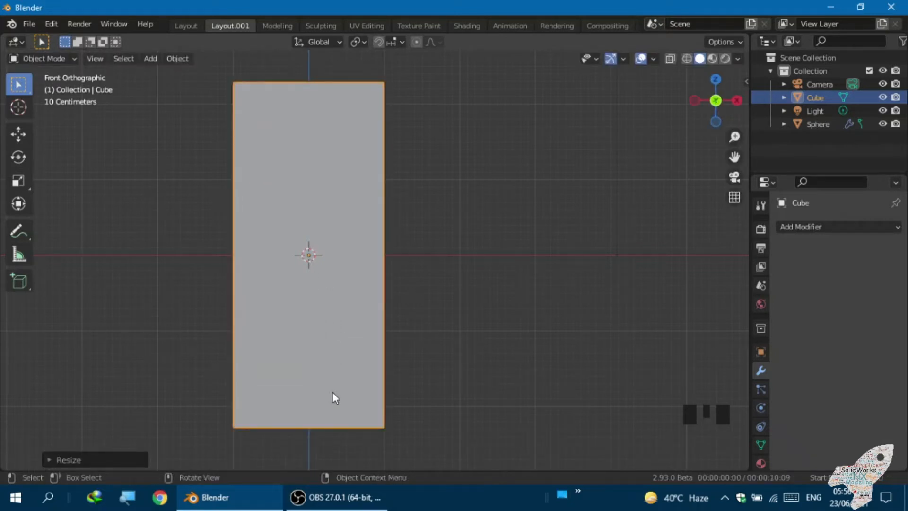
- Turn on X-ray display and look at the sphere inside the stretched box from several angles
key("alt+z")
middle_click_drag(333, 392, 287, 459)
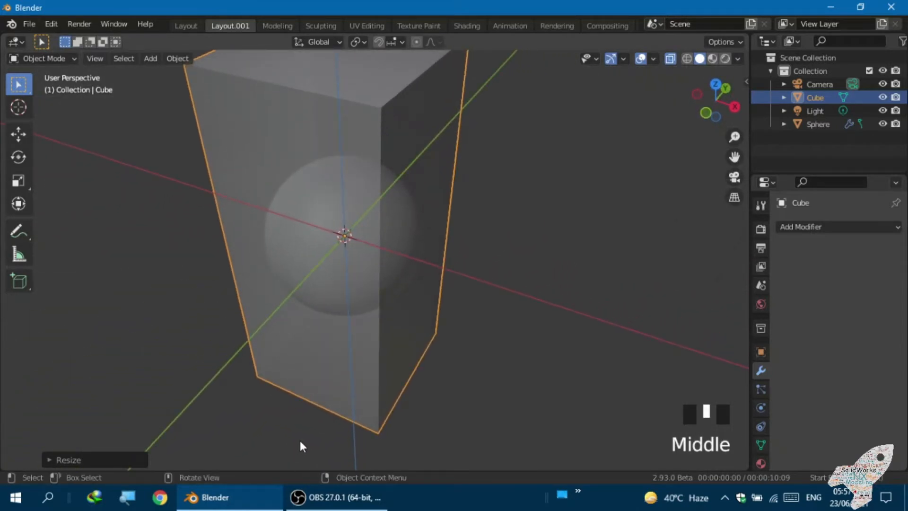
middle_click_drag(333, 409, 359, 352)
scroll(375, 365, "down", 2)
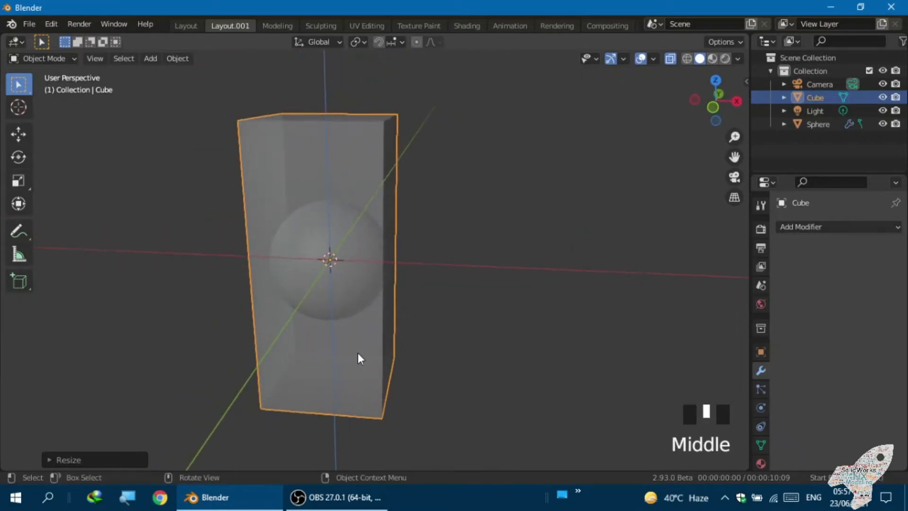
- Scale the box uniformly by about 1.42 in front view so it clears the sphere on all sides
key("KP_1")
scroll(345, 335, "up", 3)
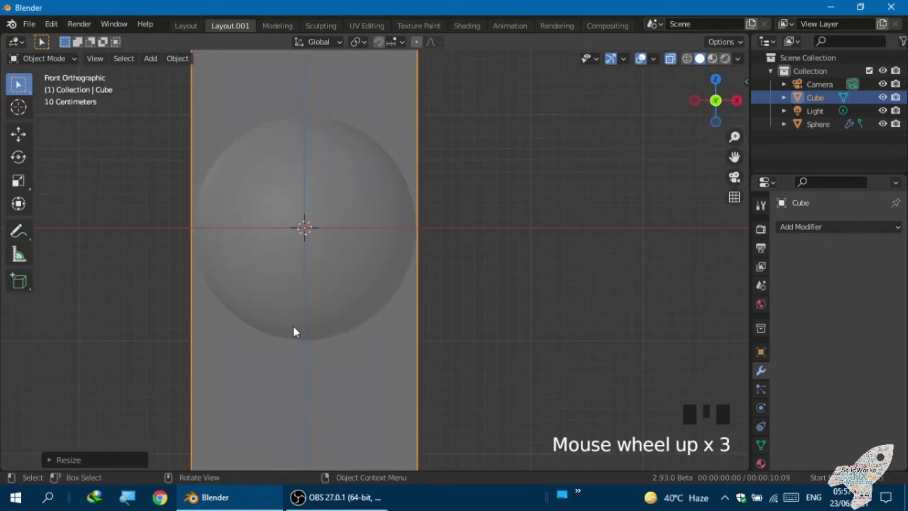
scroll(282, 323, "down", 2)
key("s")
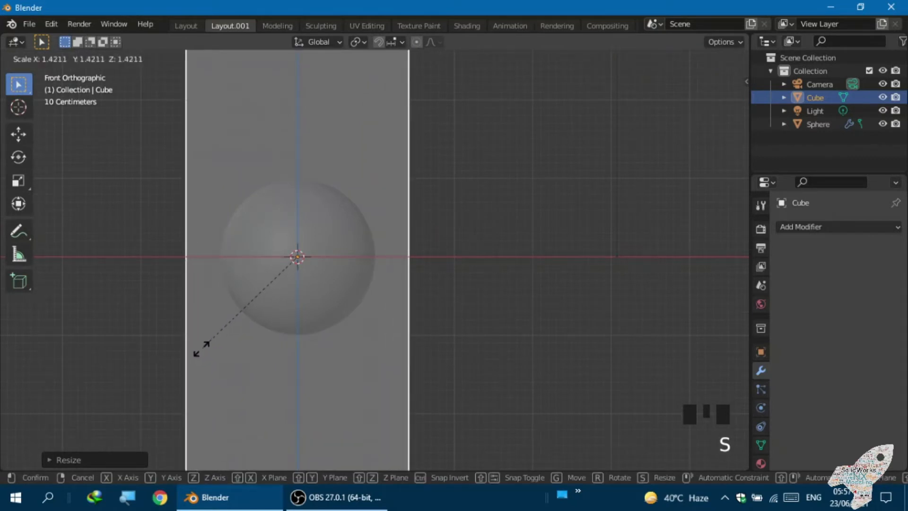
left_click(201, 350)
scroll(202, 346, "down", 1)
middle_click_drag(203, 347, 173, 416)
- Scale the box along the Z axis by about 1.13 in front view to make it taller
key("KP_1")
scroll(211, 391, "down", 2)
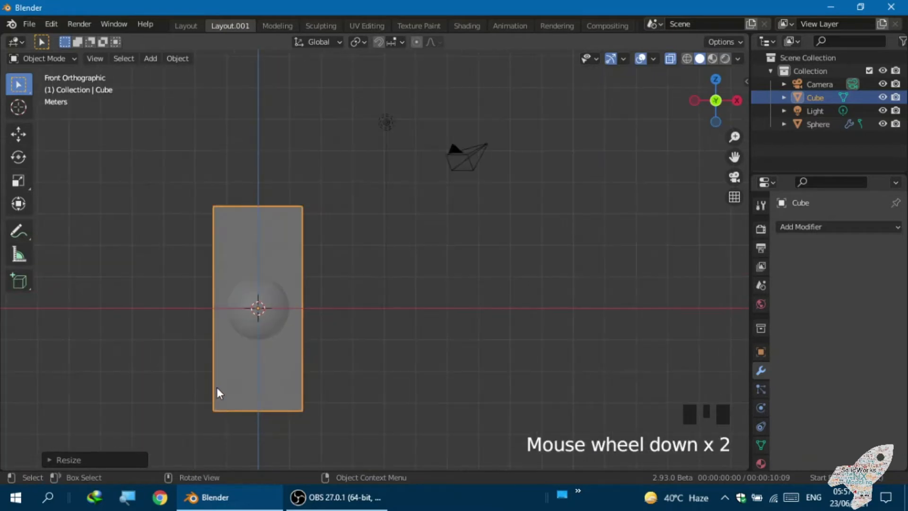
key("s")
key("z")
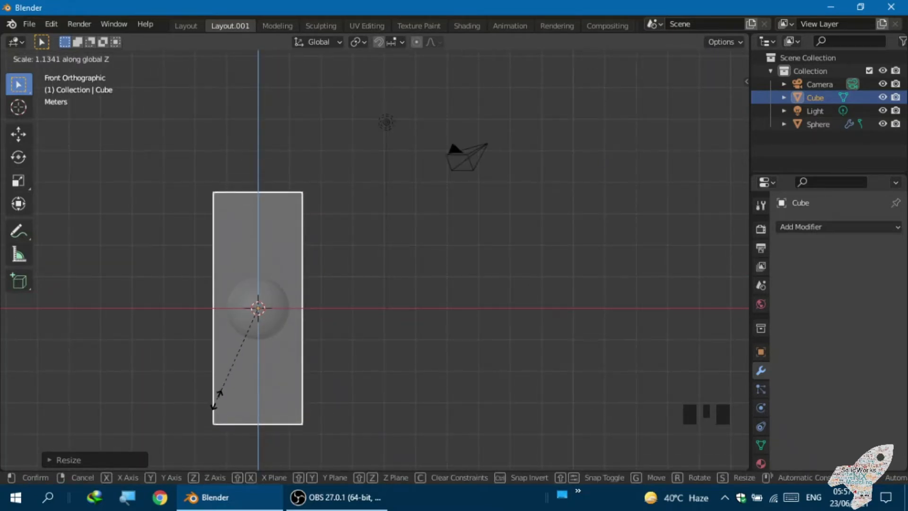
left_click(219, 406)
middle_click_drag(245, 385, 221, 414)
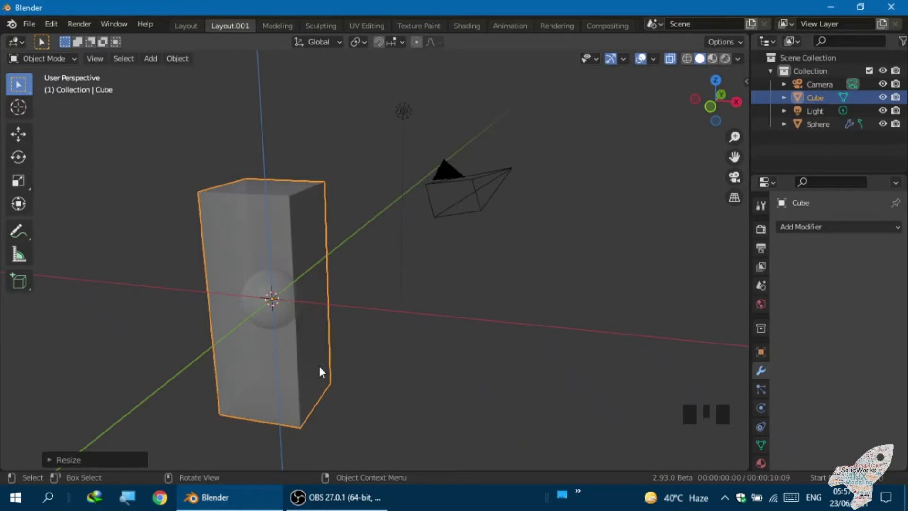
scroll(312, 364, "up", 2)
middle_click_drag(247, 338, 266, 340)
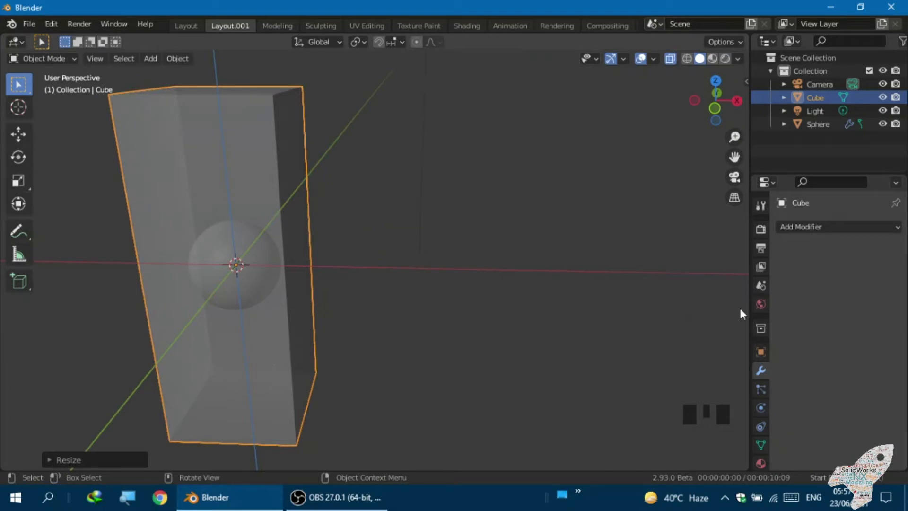
- Add a Subdivision Surface modifier to the box and set its subdivision type to Simple
left_click(826, 228)
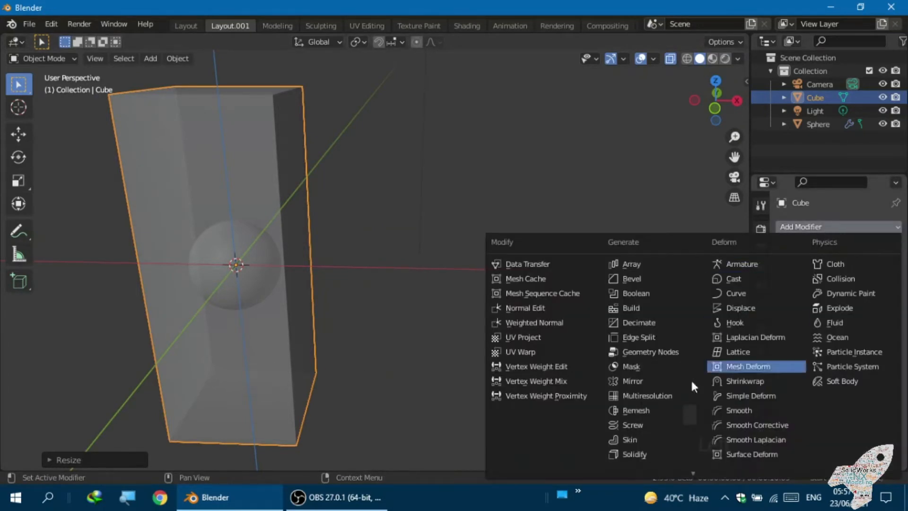
scroll(638, 471, "down", 4)
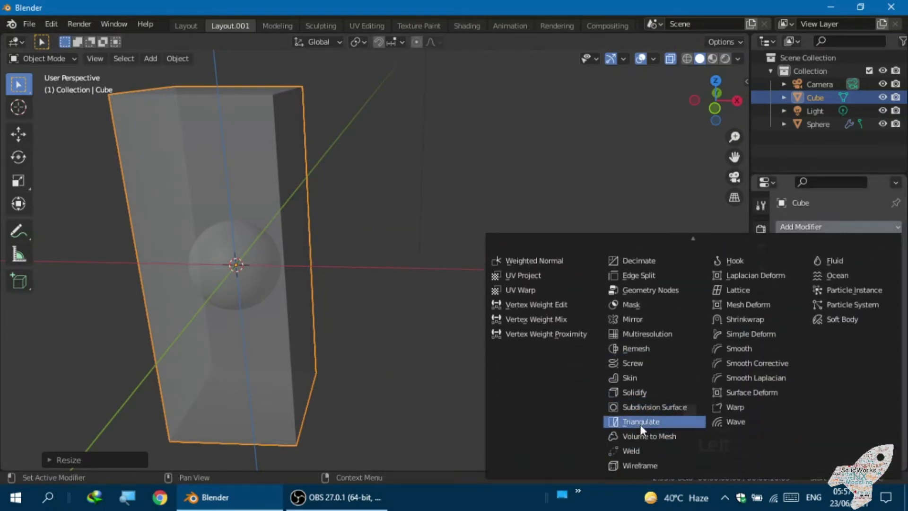
left_click(644, 406)
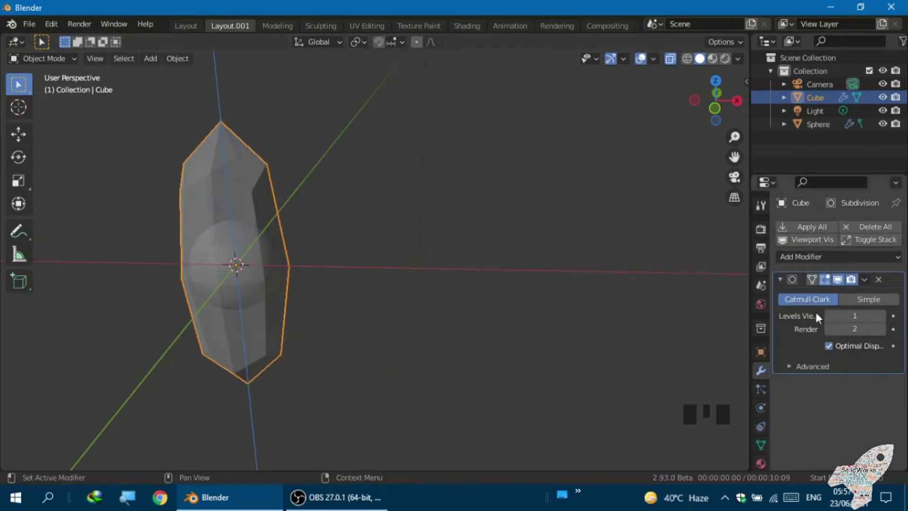
left_click(890, 298)
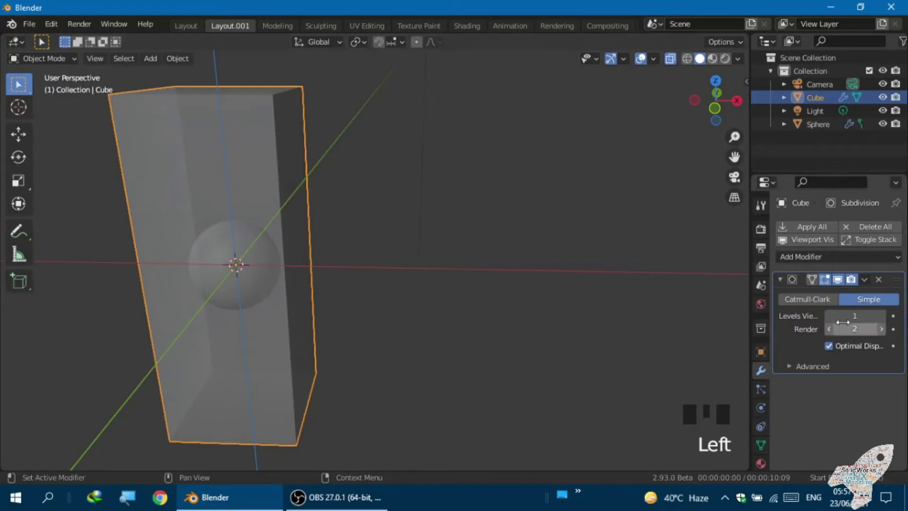
- Raise the box's viewport subdivision level to 6
left_click(881, 316)
left_click(881, 316)
left_click(881, 316)
left_click(881, 316)
left_click(881, 316)
left_click(881, 316)
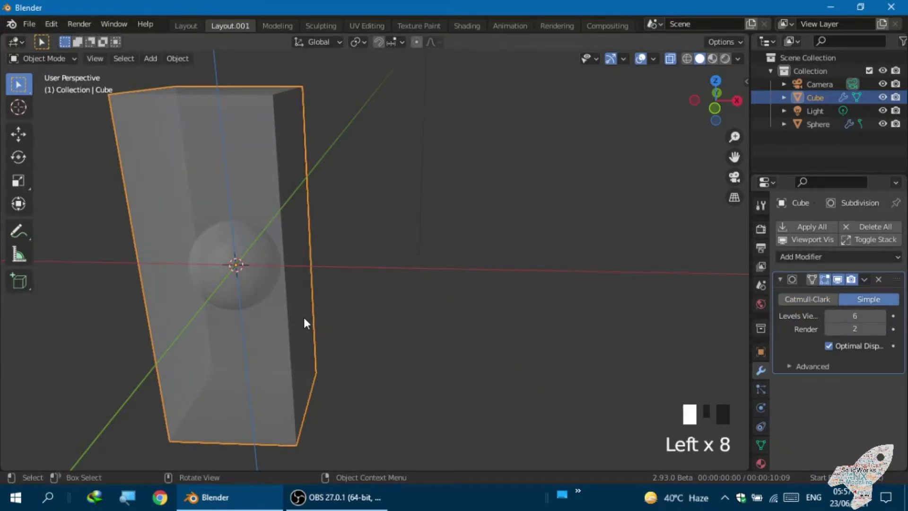
- Look at the box's mesh in Edit Mode, and return to Object Mode
key("Tab")
middle_click_drag(277, 324, 322, 314)
key("Tab")
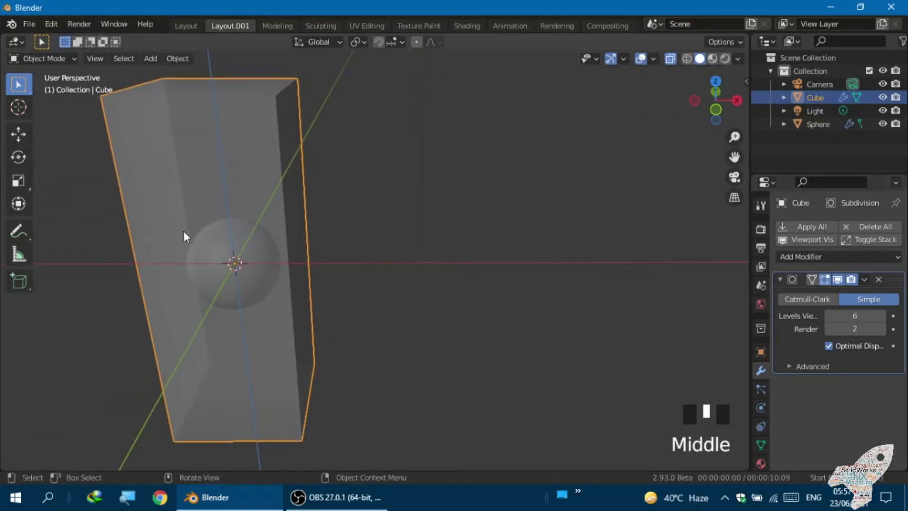
- Check the box's subdivision with the wireframe overlay, switch the overlay off again, and clear the selection
left_click(655, 60)
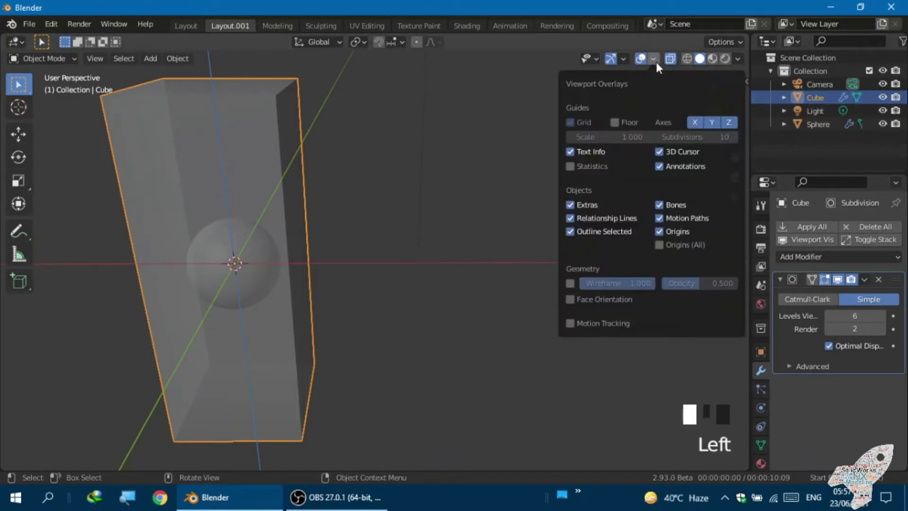
left_click(569, 282)
left_click(569, 282)
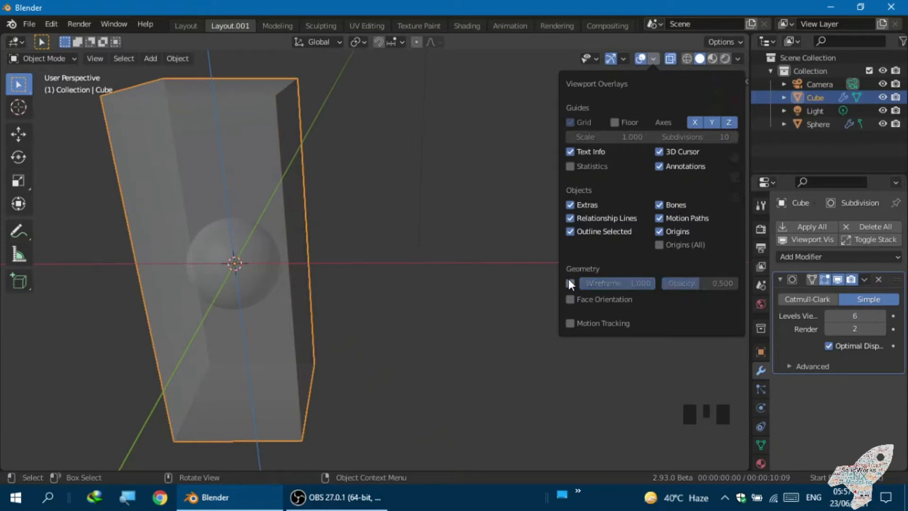
left_click(511, 258)
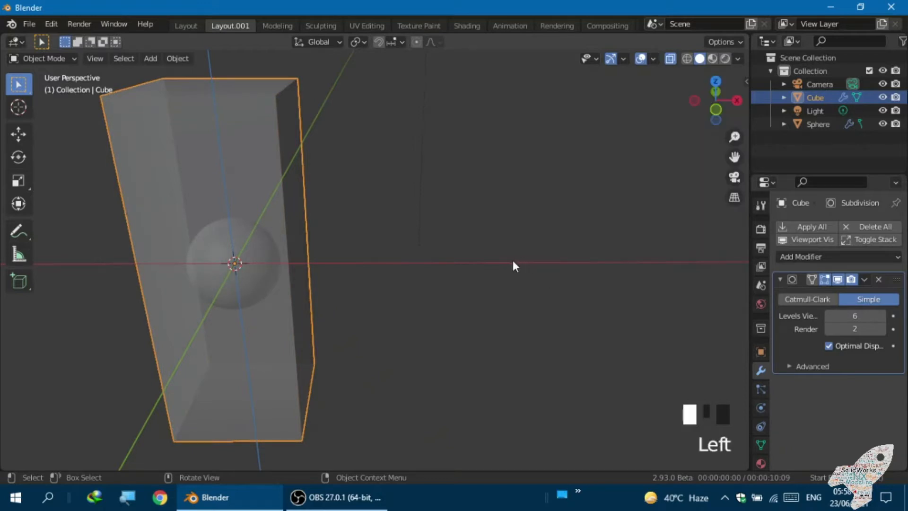
scroll(512, 259, "down", 1)
scroll(407, 249, "up", 3)
middle_click_drag(407, 248, 352, 262)
scroll(315, 280, "down", 1)
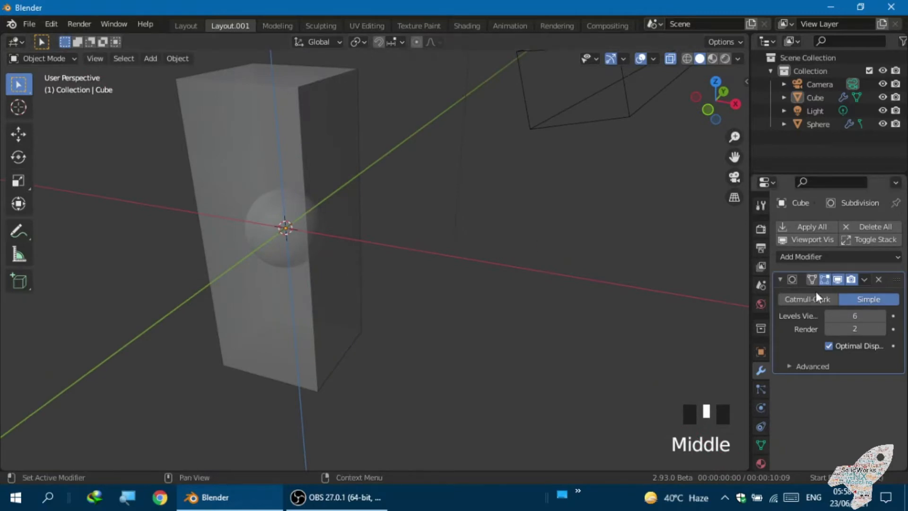
- Try to raise the box's viewport subdivision level above 6, reselecting the box for another attempt
left_click(882, 315)
left_click(882, 315)
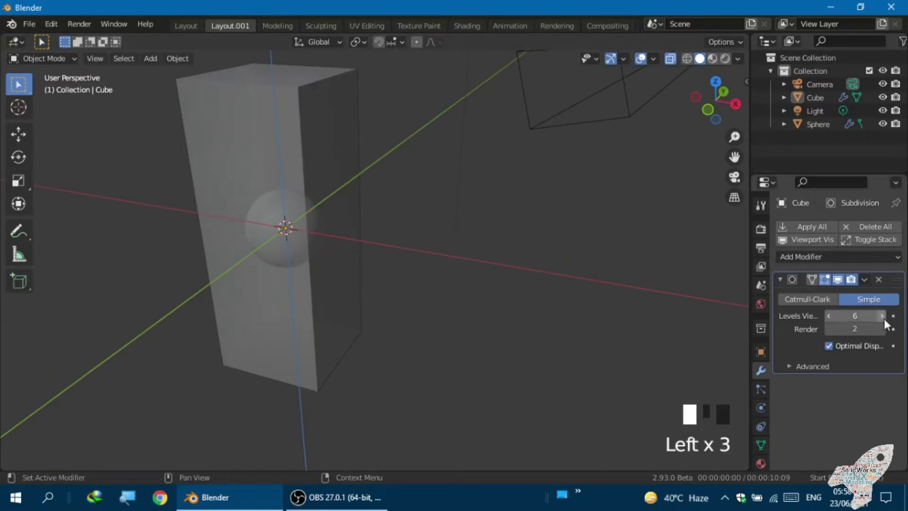
left_click(882, 316)
left_click(882, 316)
left_click(881, 315)
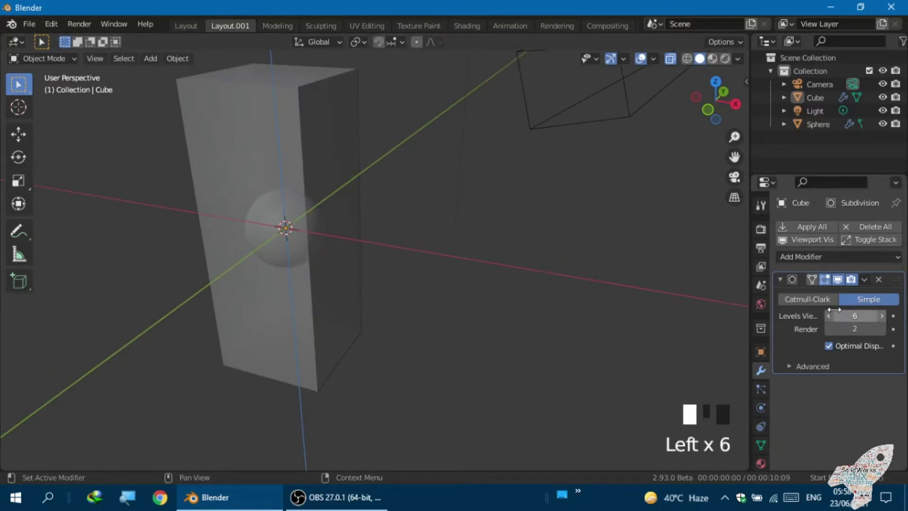
left_click(328, 225)
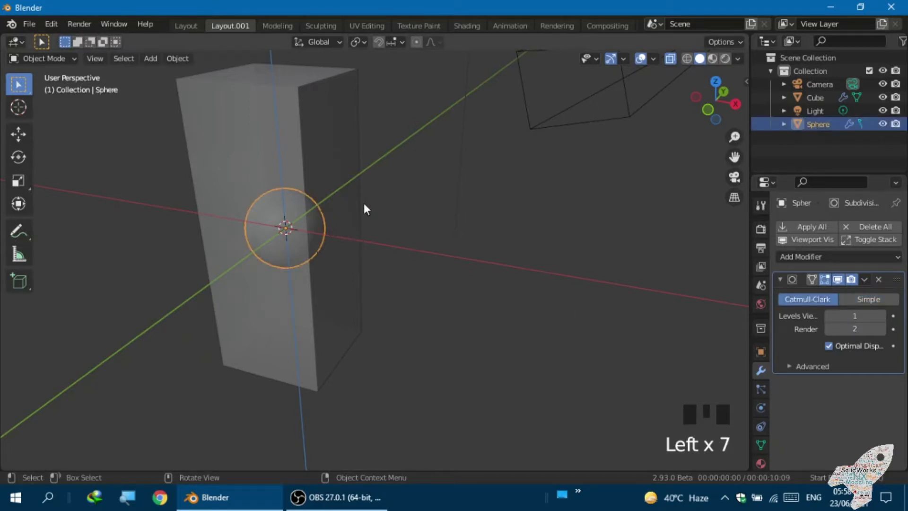
left_click(352, 213)
left_click(880, 316)
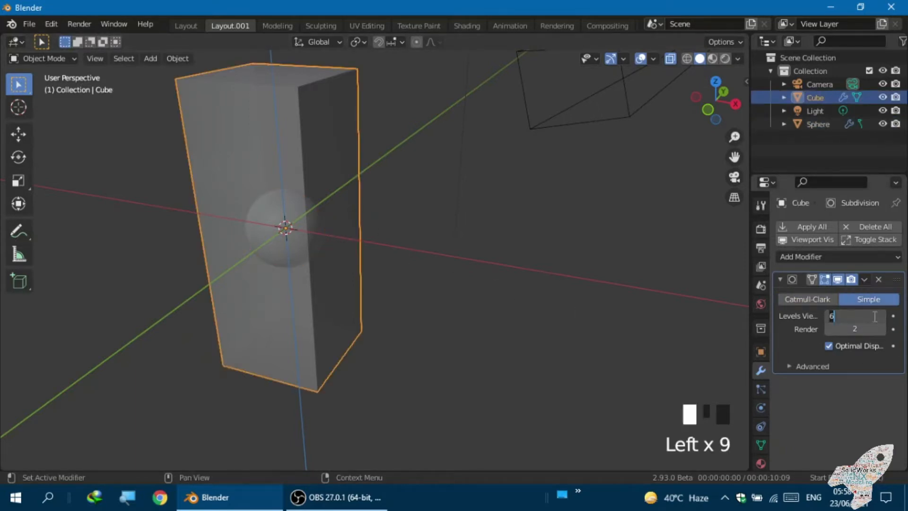
triple_click(883, 317)
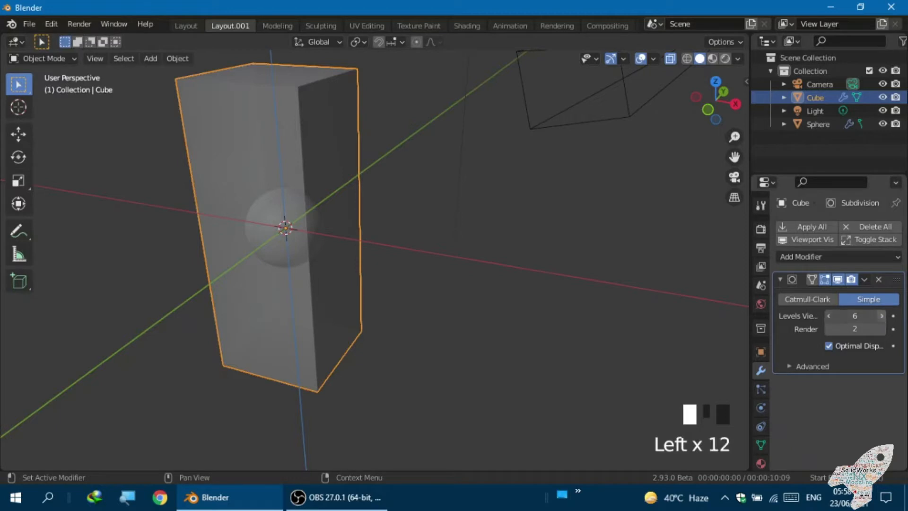
- Collapse the settings of the box's Subdivision modifier and view the whole box
left_click(778, 280)
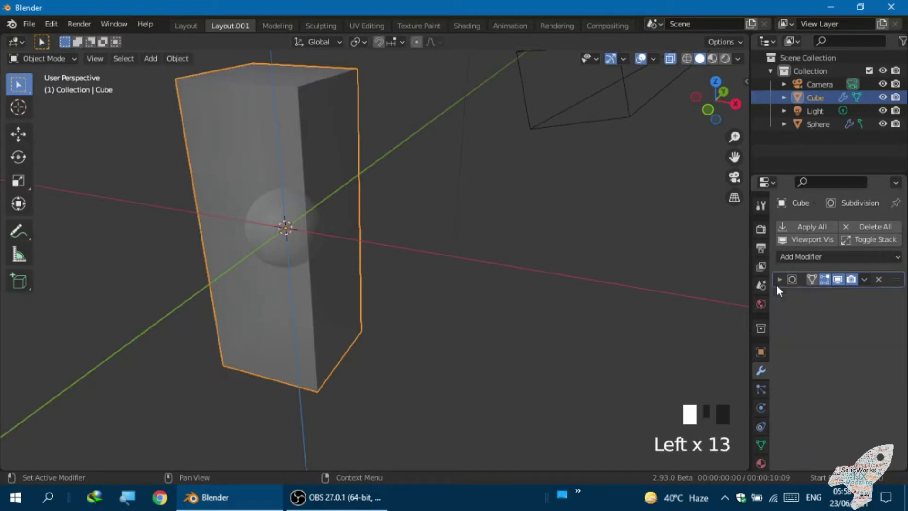
middle_click_drag(294, 318, 323, 309)
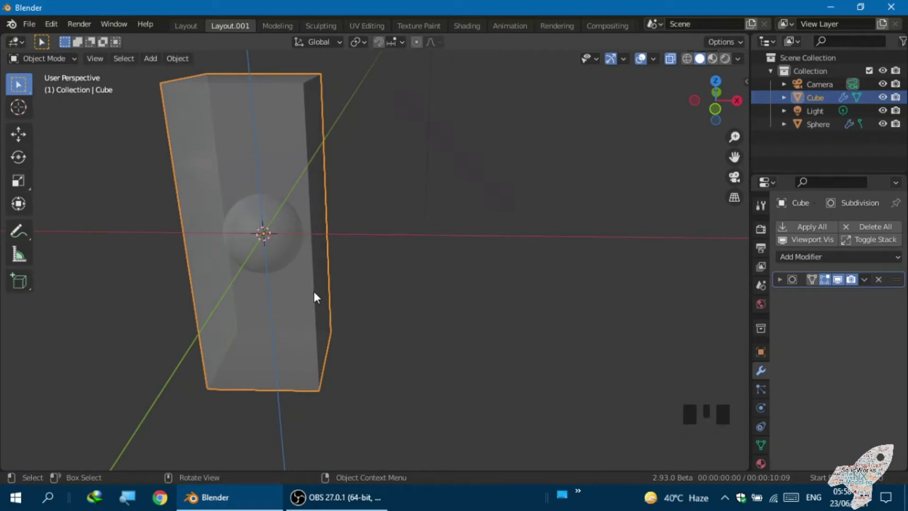
scroll(314, 293, "down", 2)
middle_click_drag(325, 300, 305, 308)
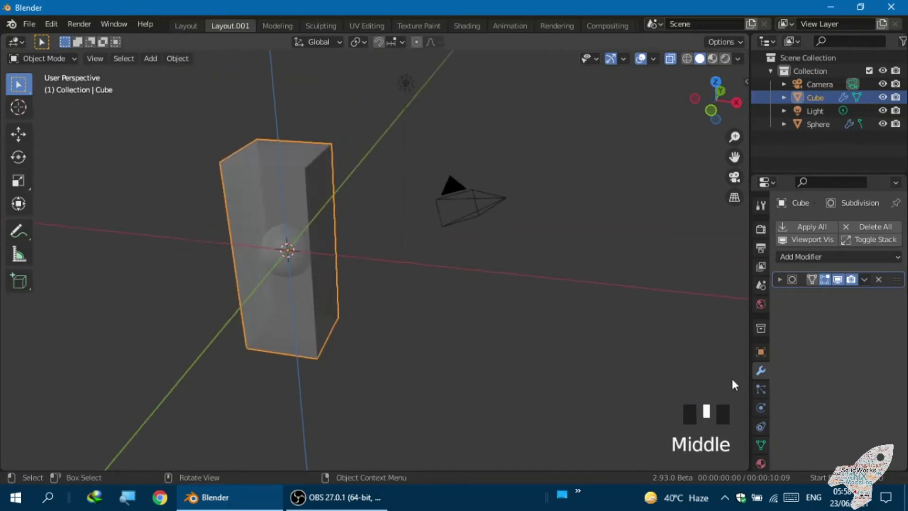
- Add Cloth physics to the box and bring its physical and stiffness properties into view
left_click(761, 407)
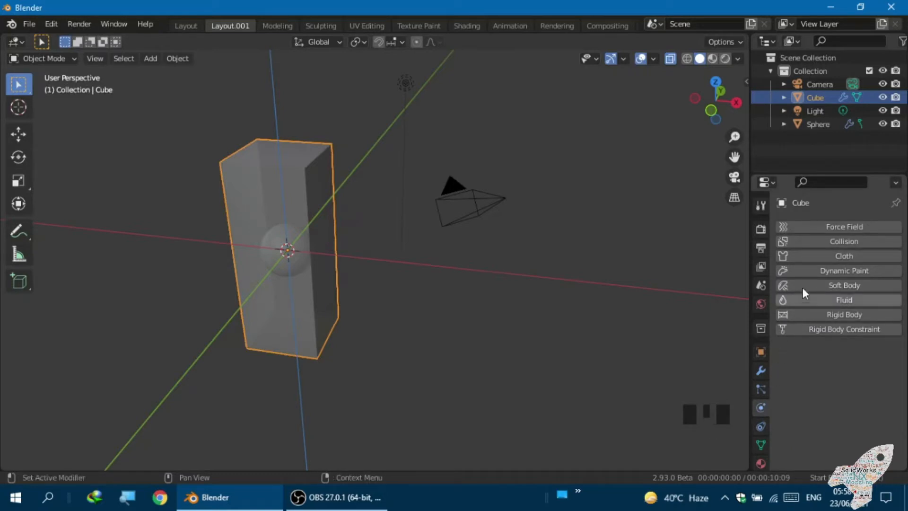
left_click(820, 255)
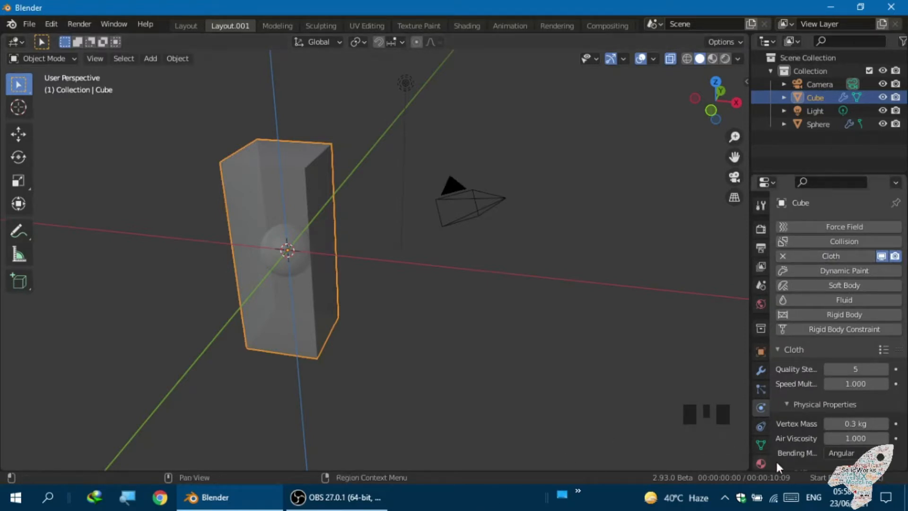
scroll(783, 356, "down", 7)
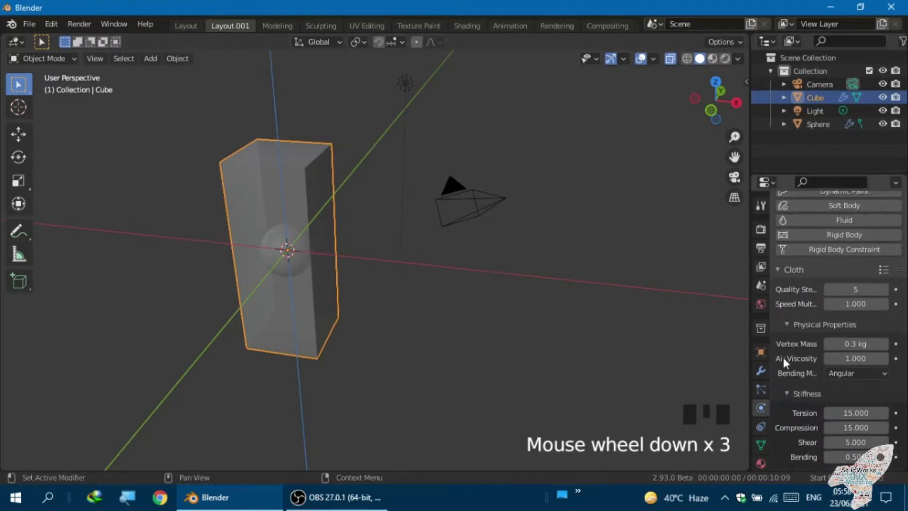
- Select the sphere inside the box and add Collision physics to it
scroll(356, 337, "up", 2)
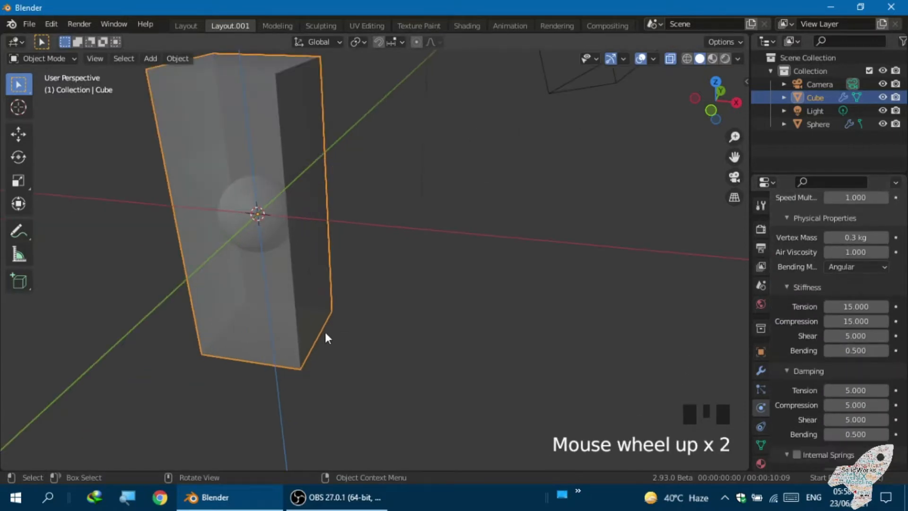
scroll(314, 324, "down", 2)
mouse_move(320, 318)
middle_mouse_down()
mouse_move(293, 314)
mouse_move(316, 312)
middle_mouse_up()
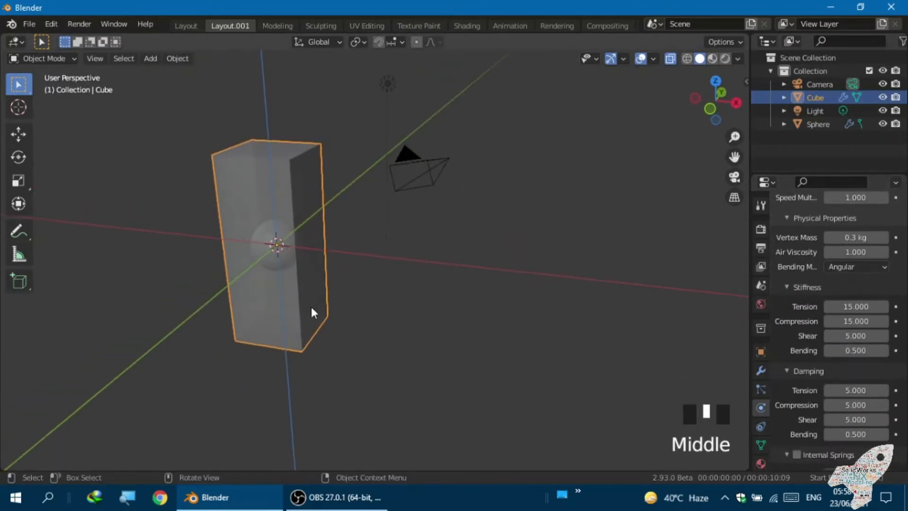
scroll(270, 228, "up", 4)
left_click(310, 223)
scroll(340, 243, "down", 2)
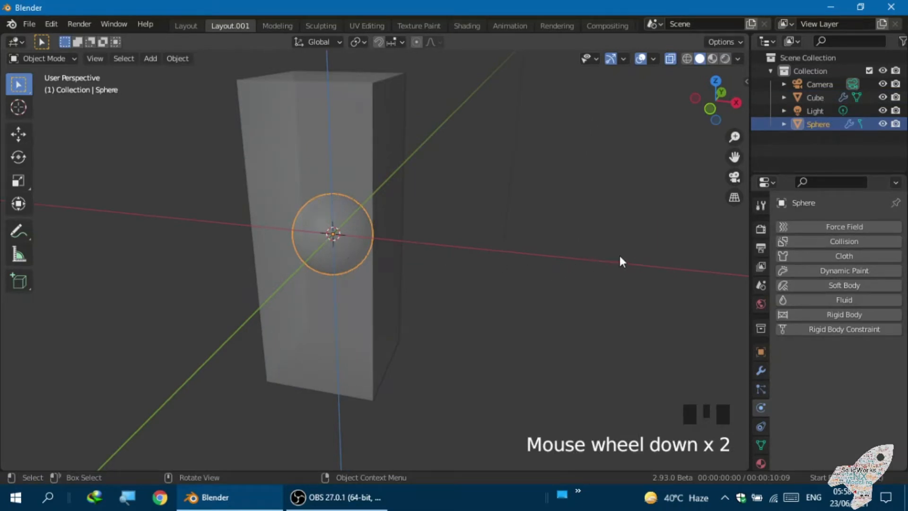
left_click(814, 240)
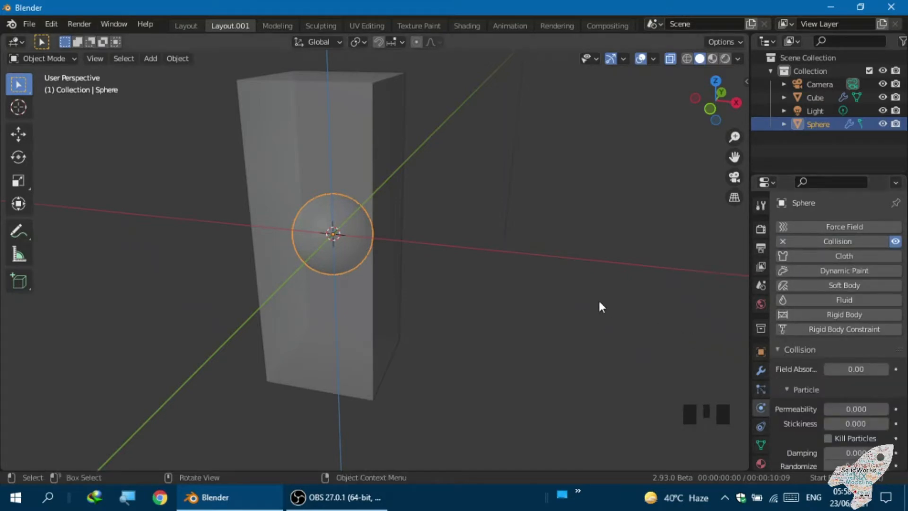
- Split the 3D viewport horizontally and make the new lower area a Timeline
left_click(6, 470)
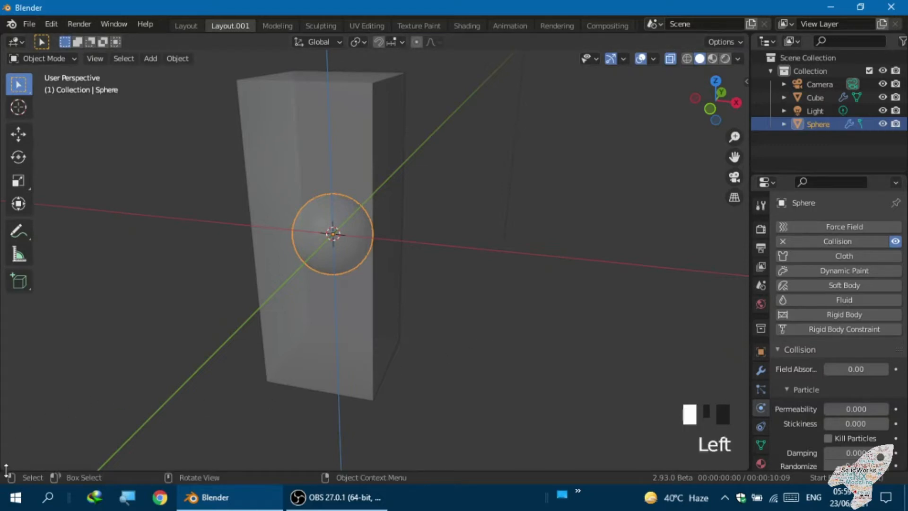
left_click_drag(7, 470, 38, 364)
left_click(38, 360)
left_click(22, 373)
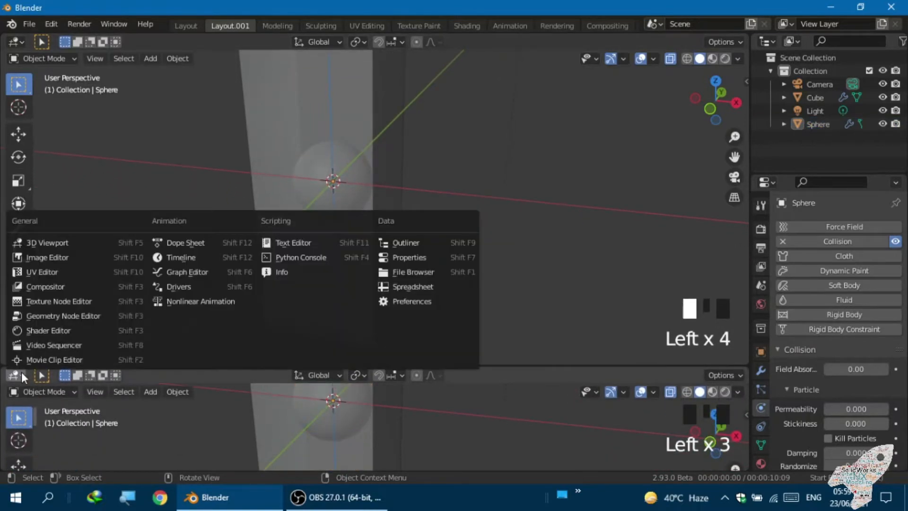
left_click(181, 258)
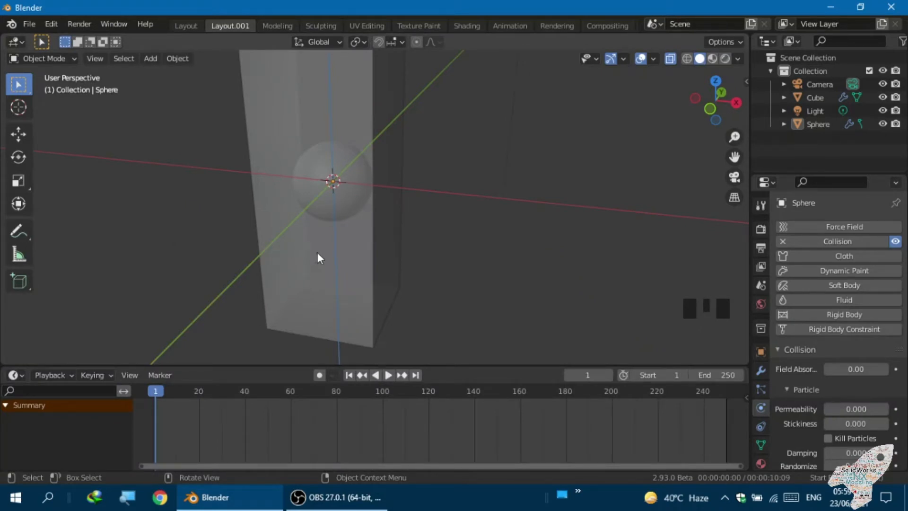
- Insert a Location keyframe for the sphere at frame 1
left_click(318, 197)
left_click(330, 194)
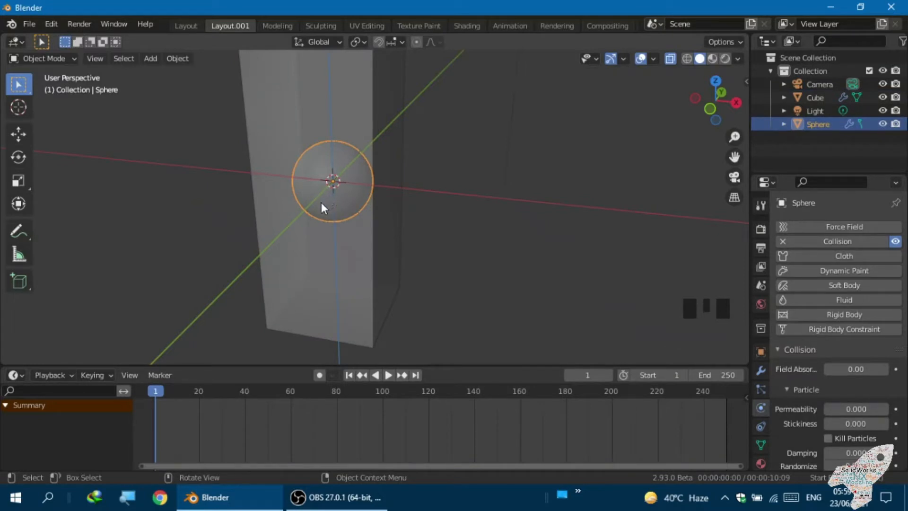
key("i")
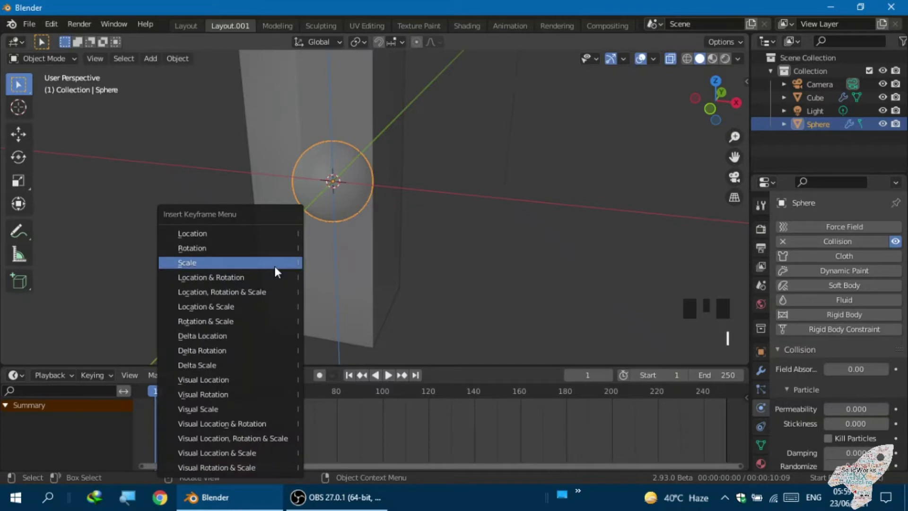
left_click(234, 234)
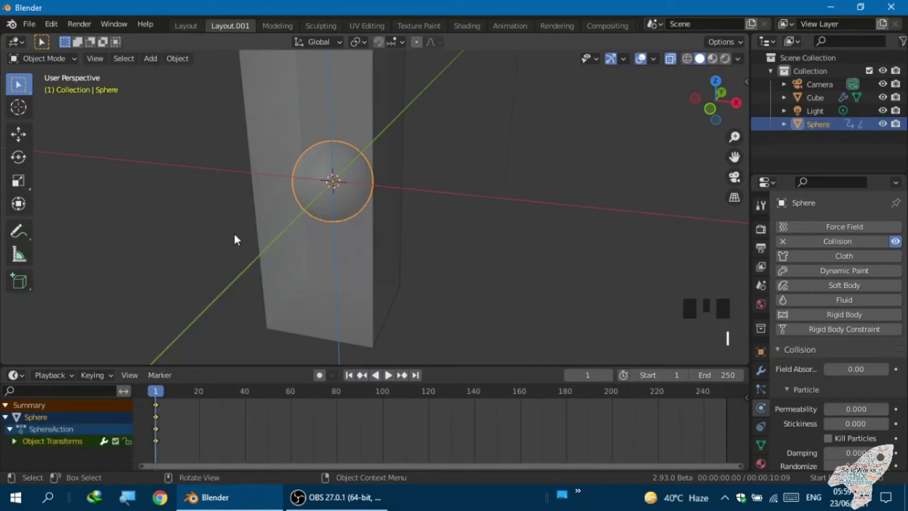
- Change the Timeline area to the Graph Editor and expand the sphere's object transforms to list its X, Y and Z Location channels
left_click(14, 375)
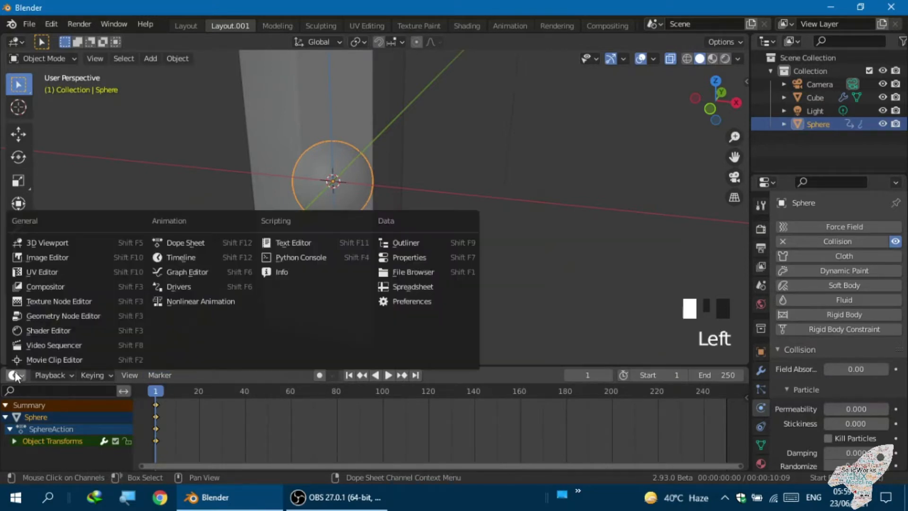
left_click(183, 271)
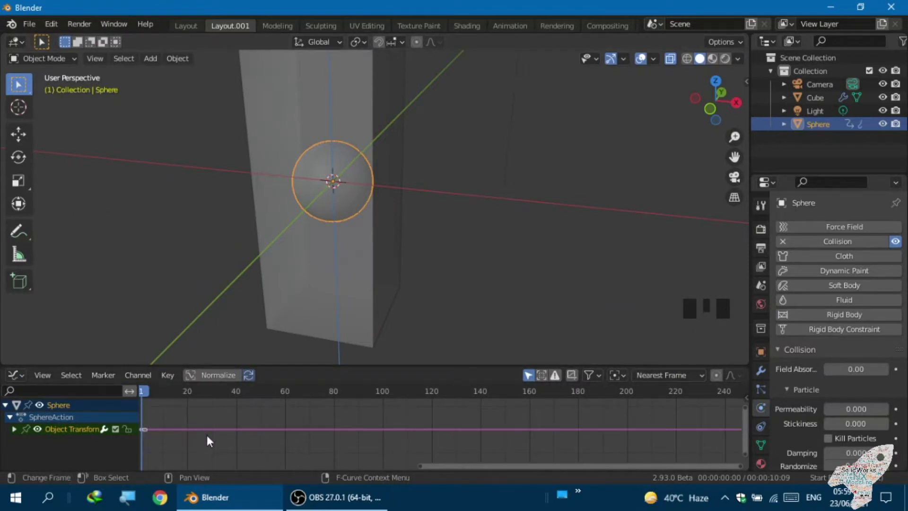
scroll(207, 441, "down", 2)
left_click(14, 429)
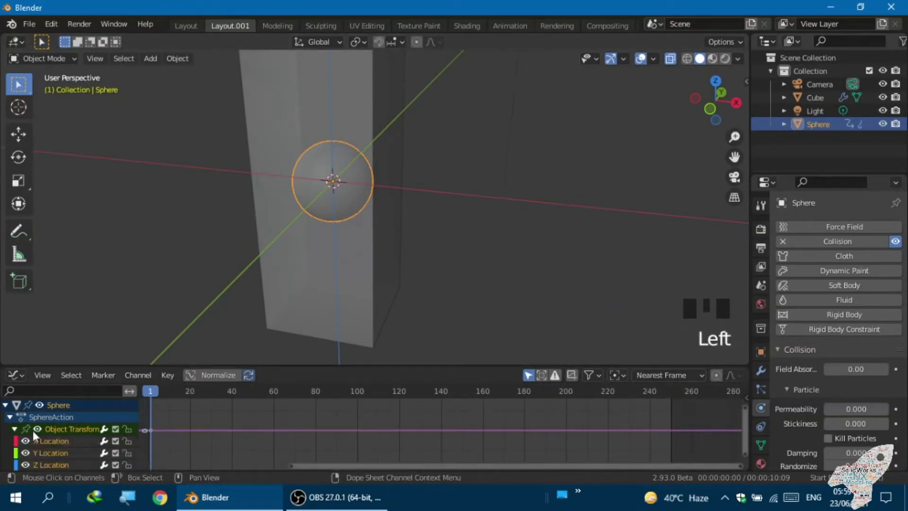
scroll(36, 440, "down", 2)
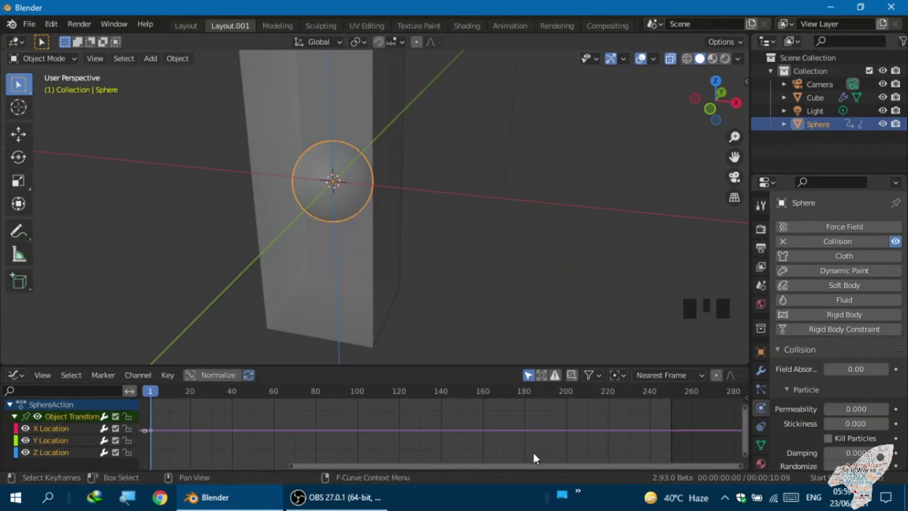
- Enlarge the Graph Editor and show the properties of the active X Location F-curve and its keyframe
key("n")
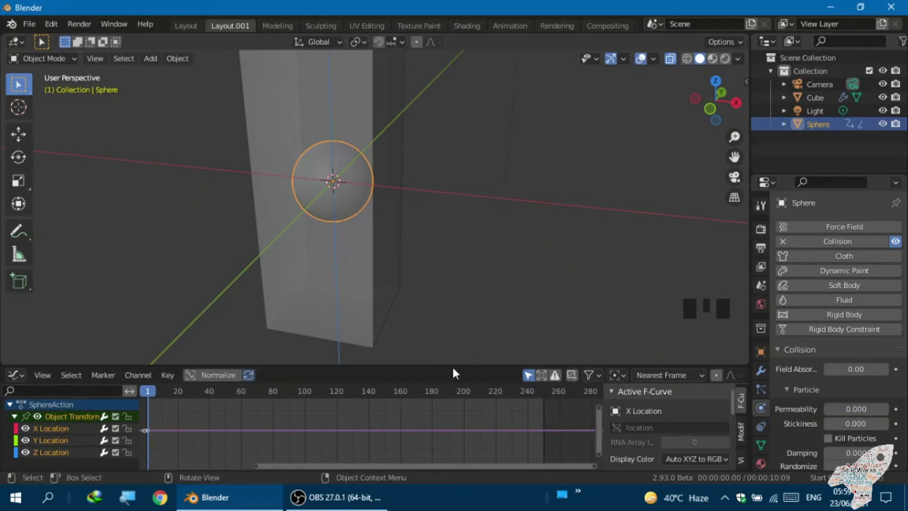
left_click_drag(451, 367, 442, 305)
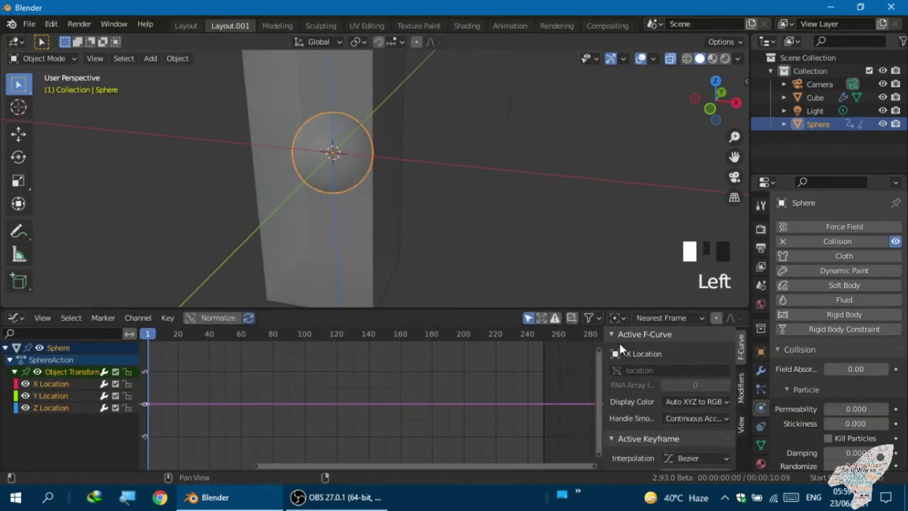
scroll(705, 371, "down", 1)
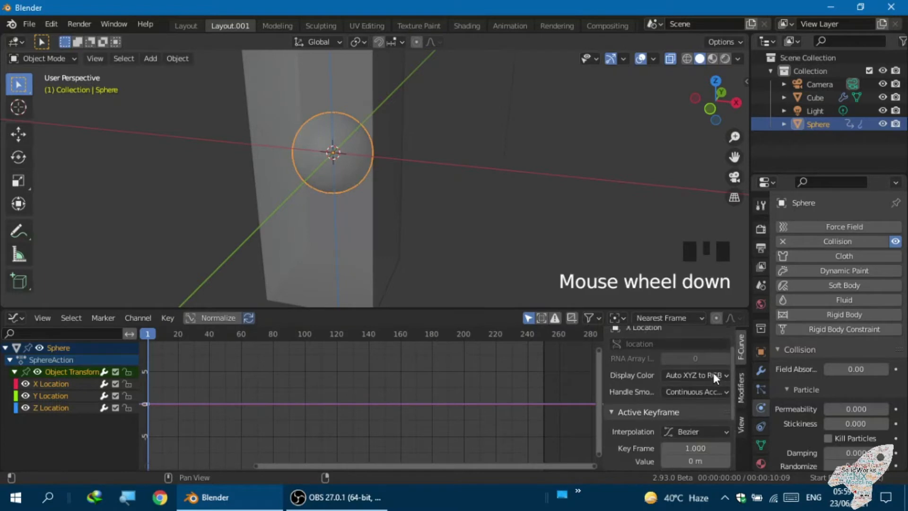
scroll(704, 383, "down", 3)
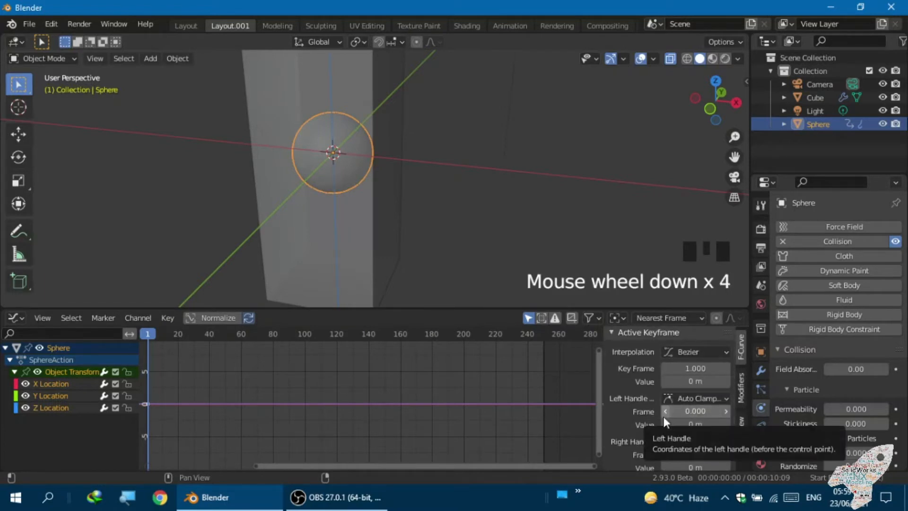
scroll(657, 419, "down", 3)
scroll(653, 425, "up", 6)
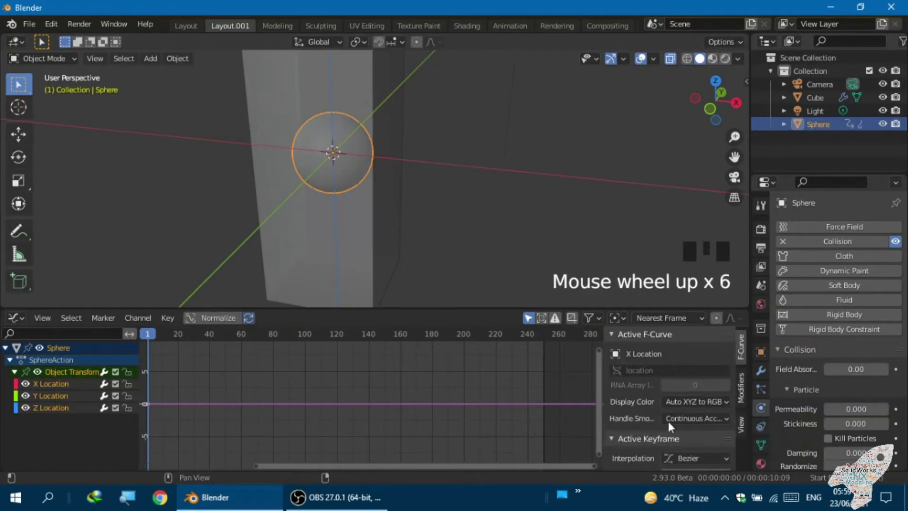
- Add a Noise modifier to the sphere's X Location curve and view the curve over the frame range
left_click(740, 394)
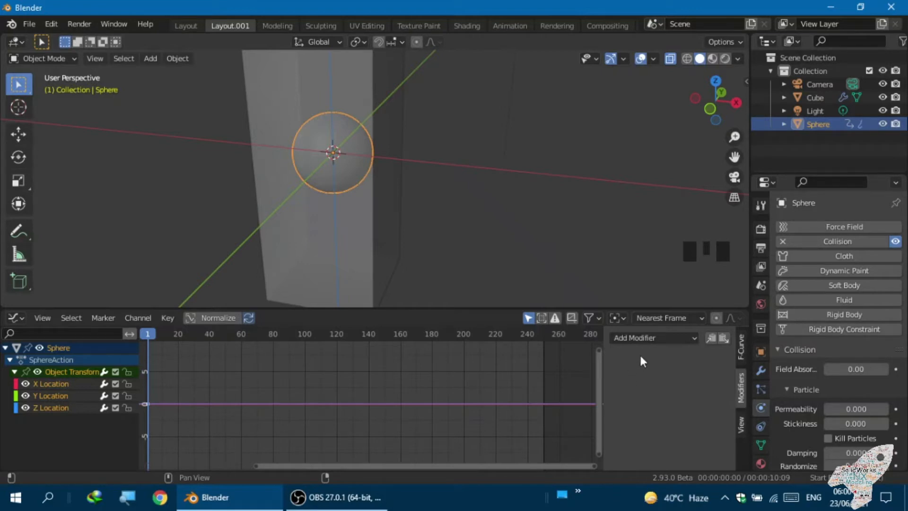
left_click(644, 337)
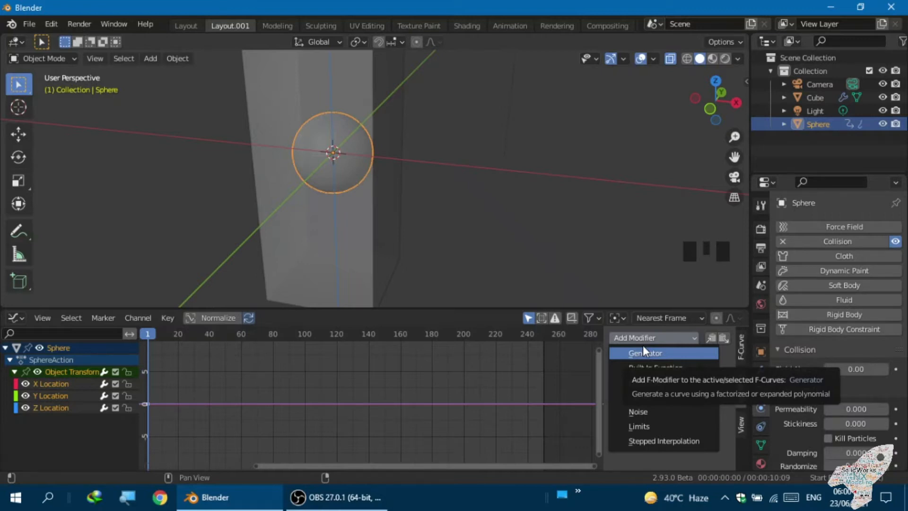
left_click(639, 411)
scroll(497, 417, "up", 1)
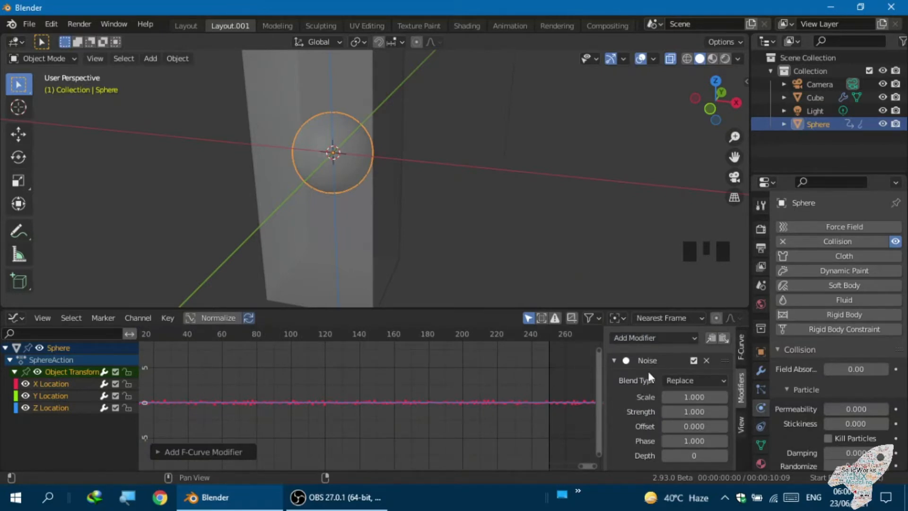
scroll(198, 389, "up", 3)
scroll(198, 391, "down", 4)
scroll(198, 393, "down", 6)
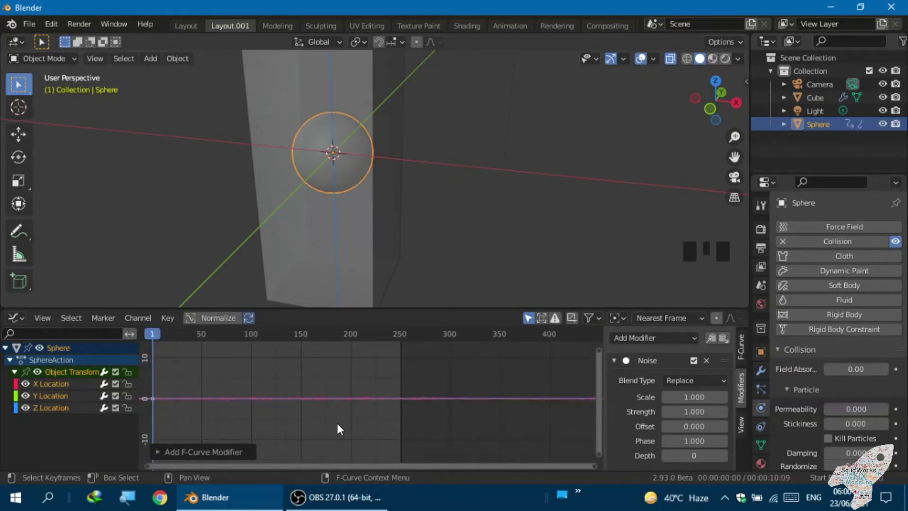
- Set the Noise modifier's scale to 20 and inspect the shape of the X Location curve
left_click(698, 398)
type("20")
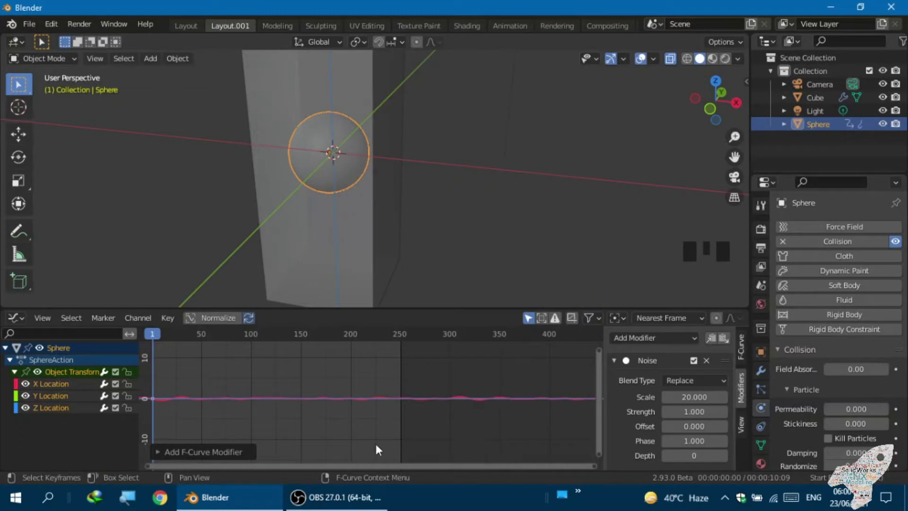
scroll(287, 380, "up", 3)
scroll(289, 387, "up", 9)
scroll(308, 393, "down", 10)
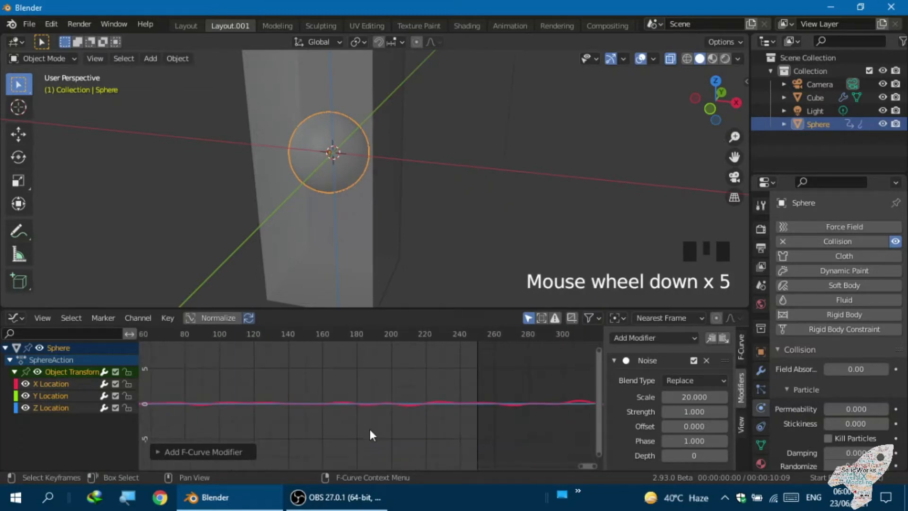
scroll(283, 428, "down", 4)
scroll(194, 430, "up", 13)
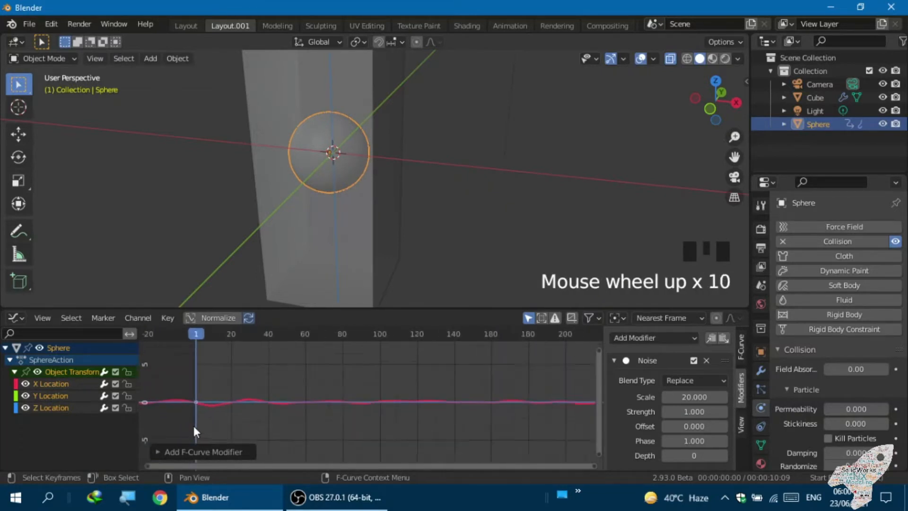
scroll(214, 394, "up", 9)
scroll(214, 394, "down", 2)
scroll(215, 393, "up", 3)
scroll(214, 390, "down", 2)
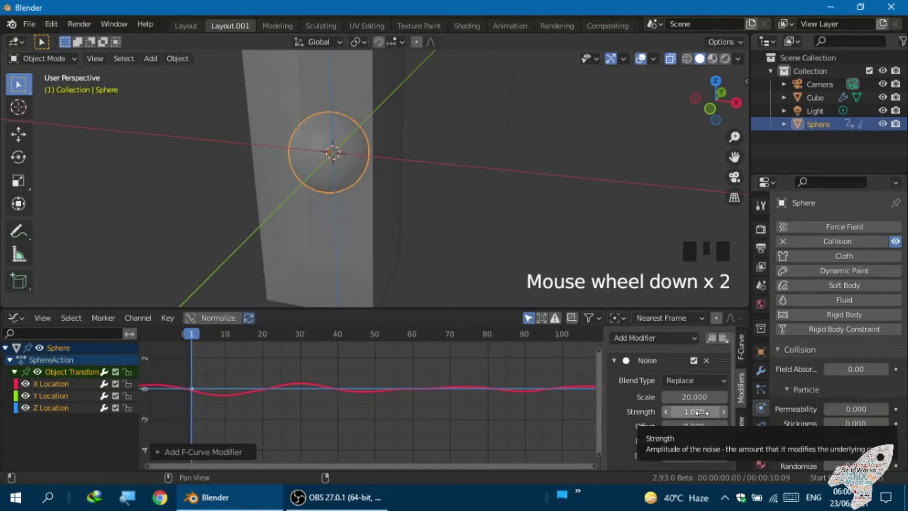
- Set the Noise modifier's strength to 5 and check the amplitude of the X Location curve
left_click(702, 412)
type("5")
key("Return")
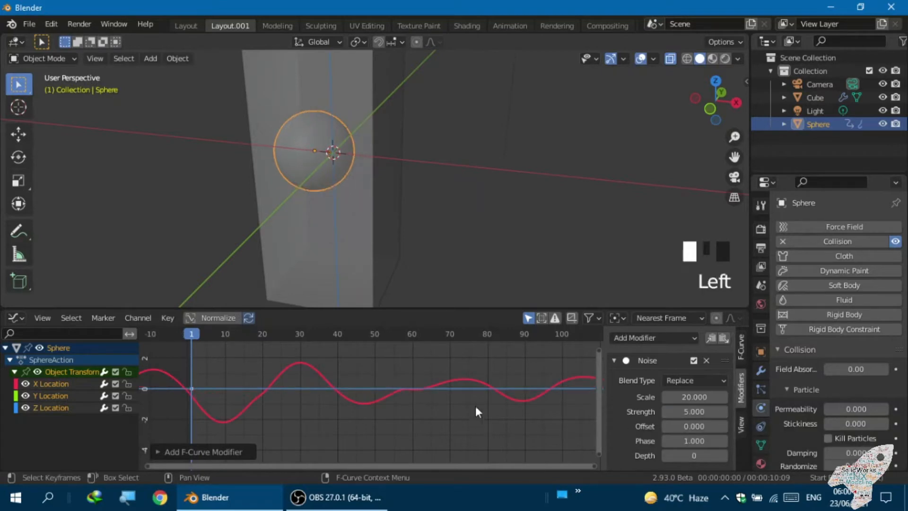
scroll(356, 421, "down", 7)
scroll(356, 422, "up", 1)
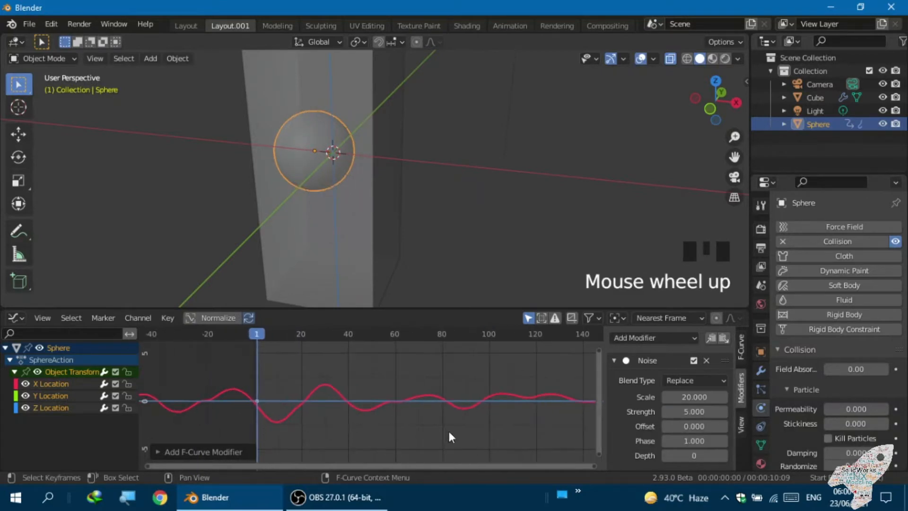
- Fine-tune the Noise modifier's strength to 6.3
left_click(667, 412)
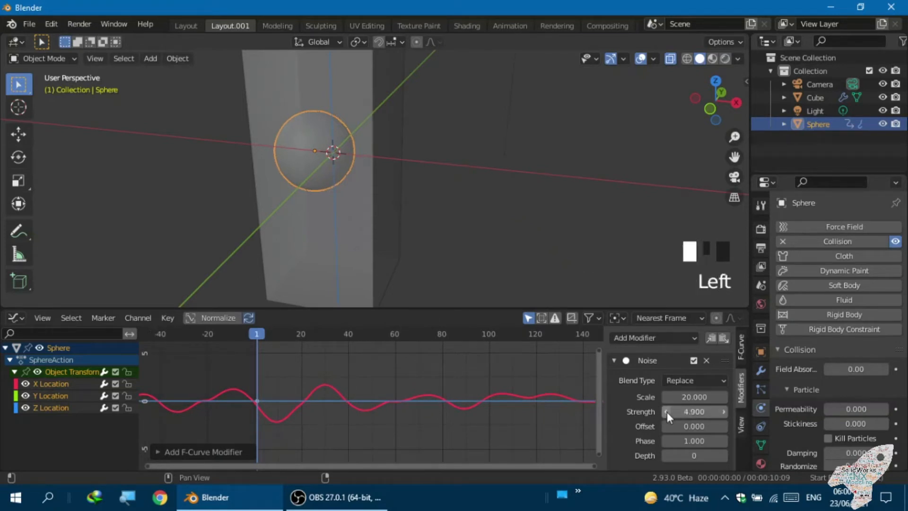
left_click(667, 413)
left_click(667, 413)
left_click(666, 412)
left_click(667, 412)
mouse_move(695, 411)
left_mouse_down()
mouse_move(651, 411)
mouse_move(702, 411)
left_mouse_up()
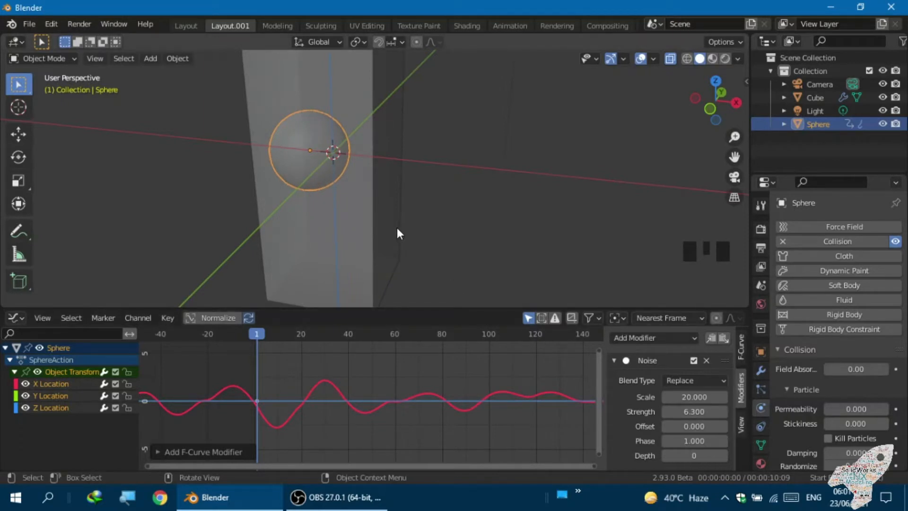
- Play the animation and watch how the moving sphere deforms the cloth box, with the whole box in view
key("space")
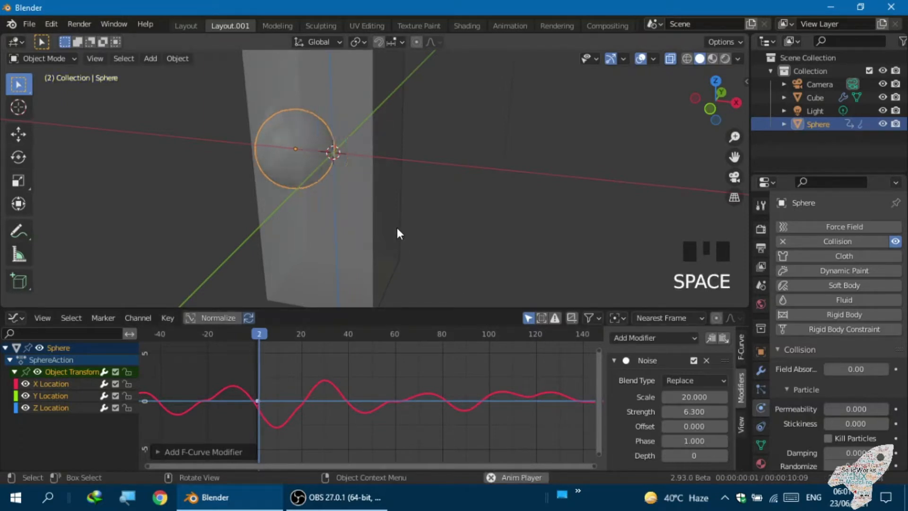
key("space")
key("space")
key("space")
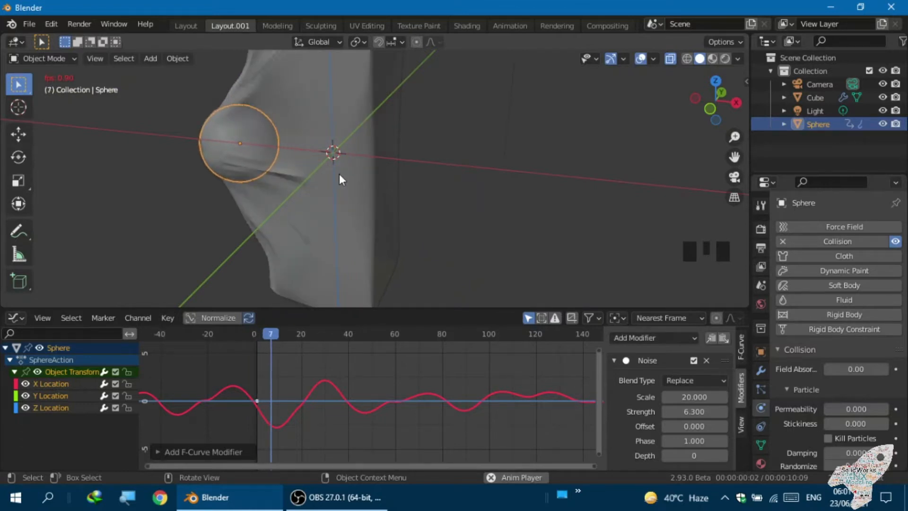
scroll(343, 170, "down", 4)
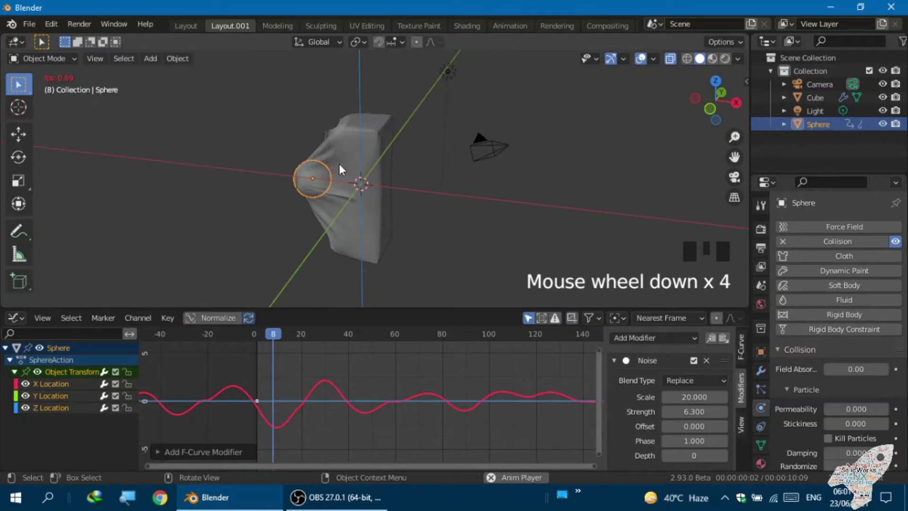
scroll(347, 145, "up", 2)
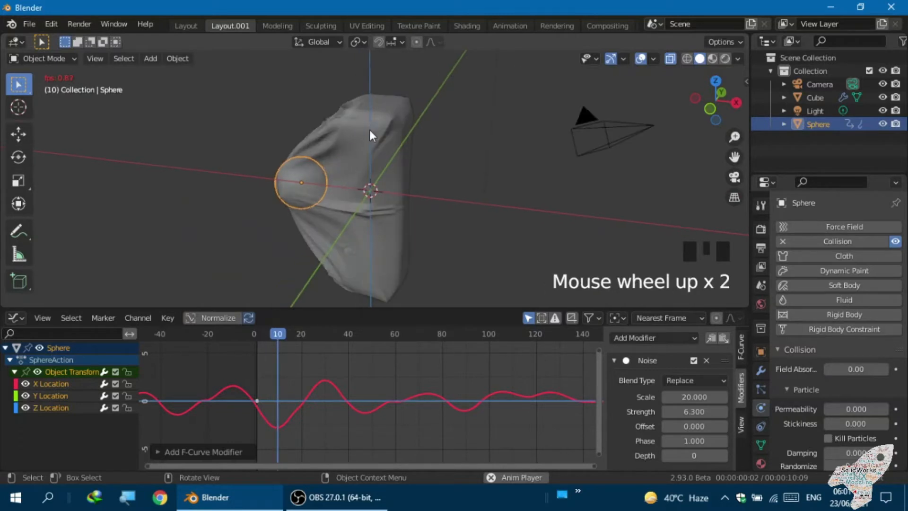
- Observe the cloth deformation up close and from farther away, stop playback and return to the first frame
scroll(397, 143, "up", 2)
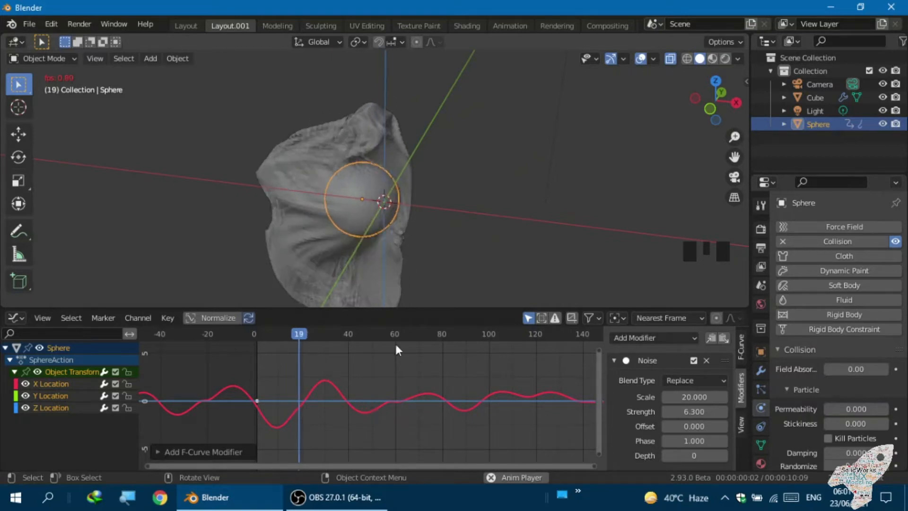
scroll(391, 240, "down", 4)
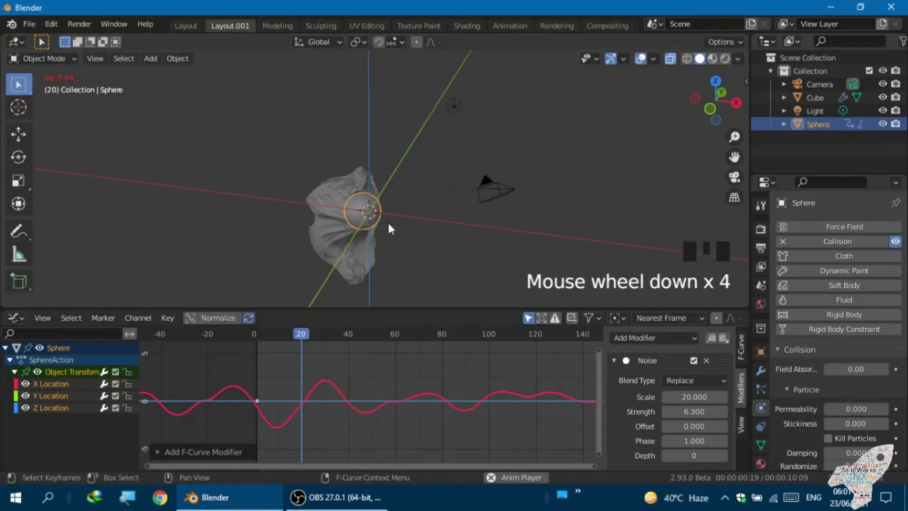
key("space")
key("shift+Left")
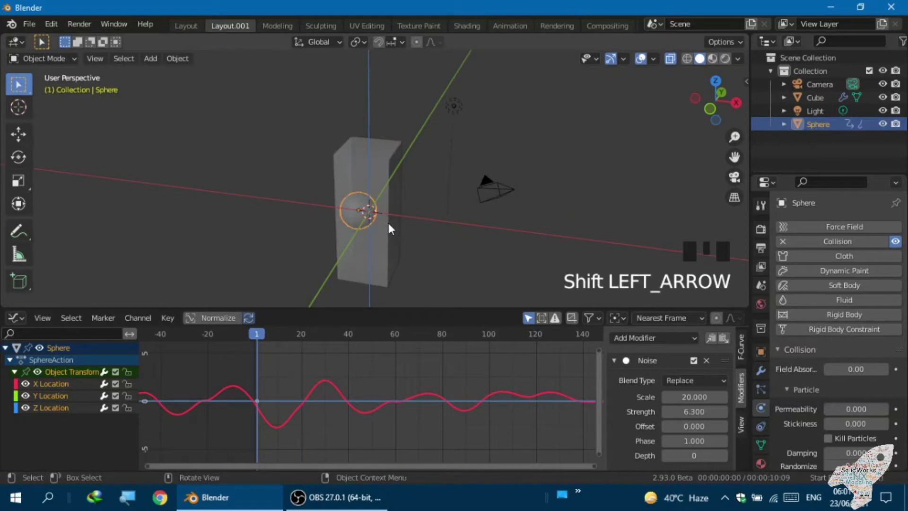
- Check in front view how the sphere is positioned relative to the cloth box's side walls at the first frame
scroll(389, 224, "up", 7)
middle_click_drag(315, 230, 347, 199)
key("KP_1")
scroll(333, 205, "down", 4)
scroll(333, 206, "down", 2)
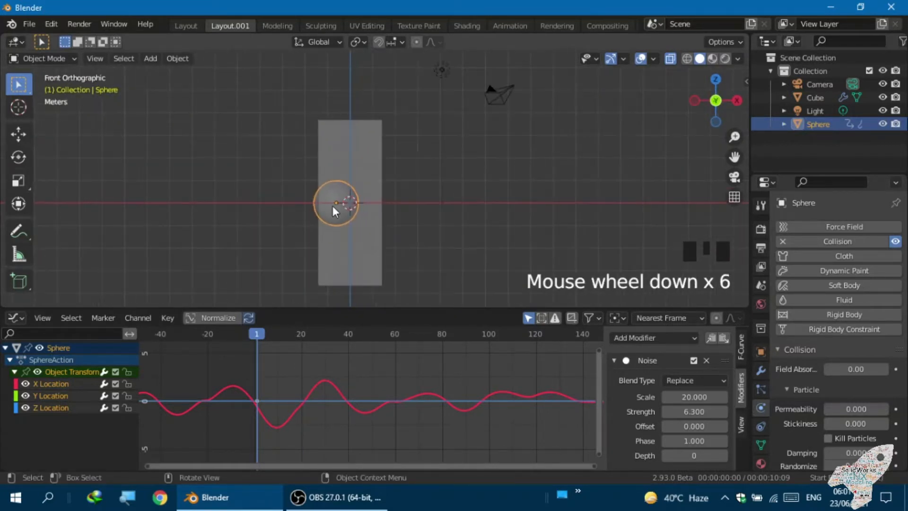
scroll(331, 211, "up", 4)
scroll(284, 246, "down", 1)
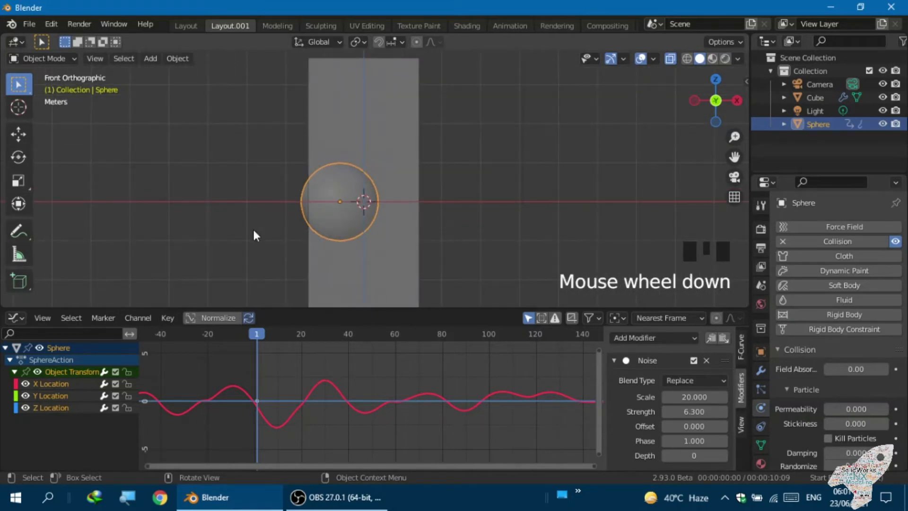
left_click(226, 208)
middle_click_drag(226, 208, 320, 221)
left_click(327, 220)
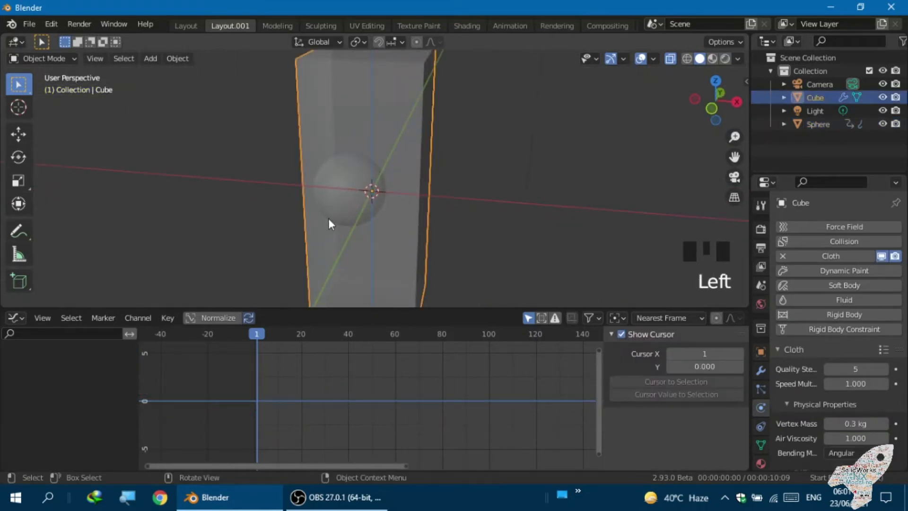
key("KP_1")
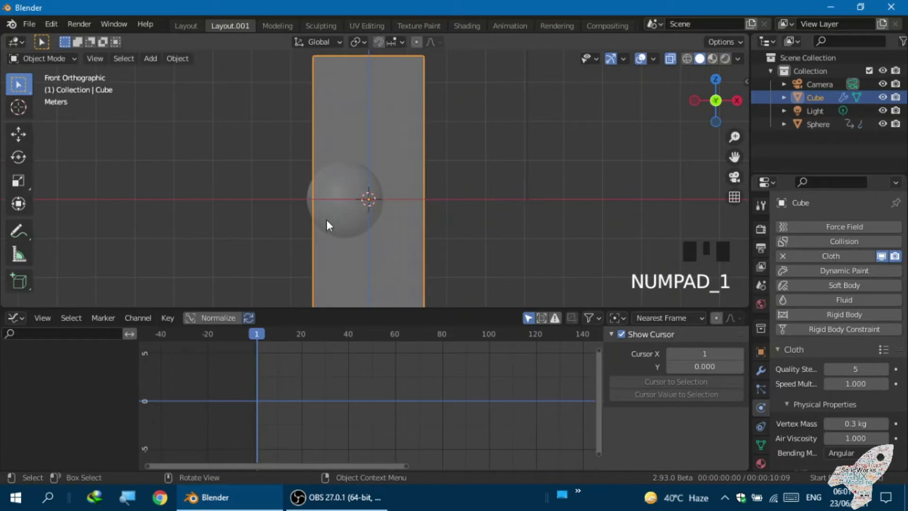
key("g")
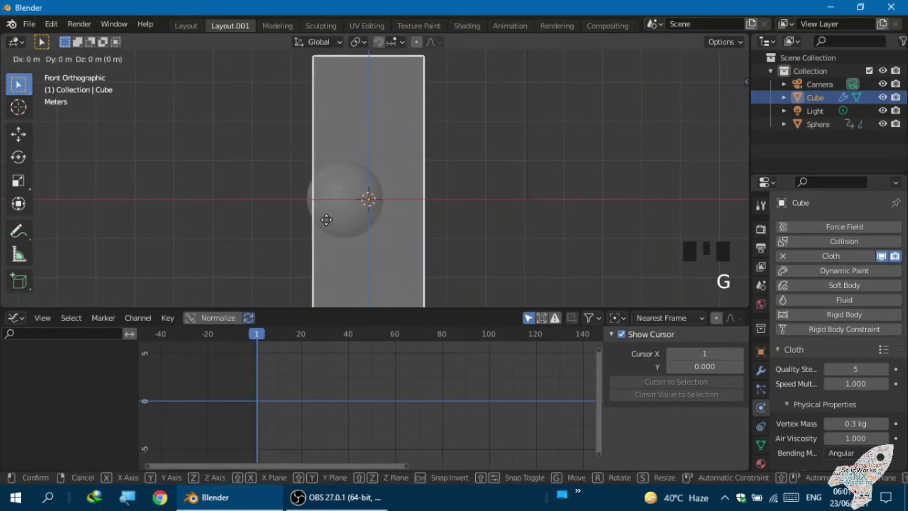
key("x")
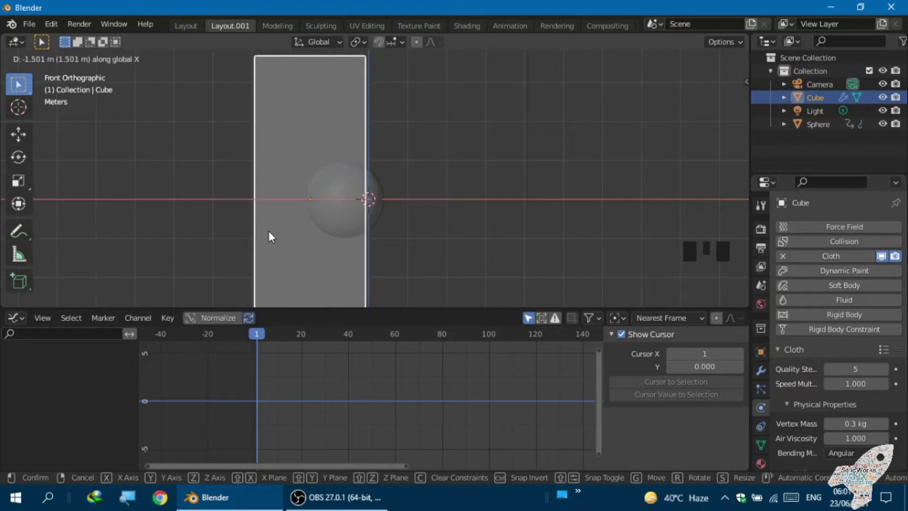
right_click(268, 231)
- Set the Noise modifier on the sphere's X Location curve to strength 4 and depth 2
left_click(330, 177)
middle_click_drag(329, 177, 305, 214)
scroll(322, 206, "down", 2)
scroll(322, 208, "up", 1)
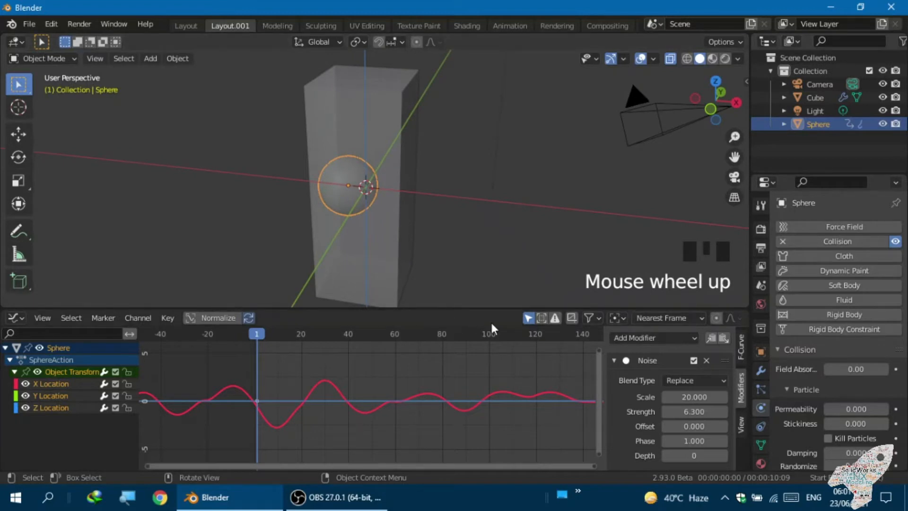
left_click(688, 411)
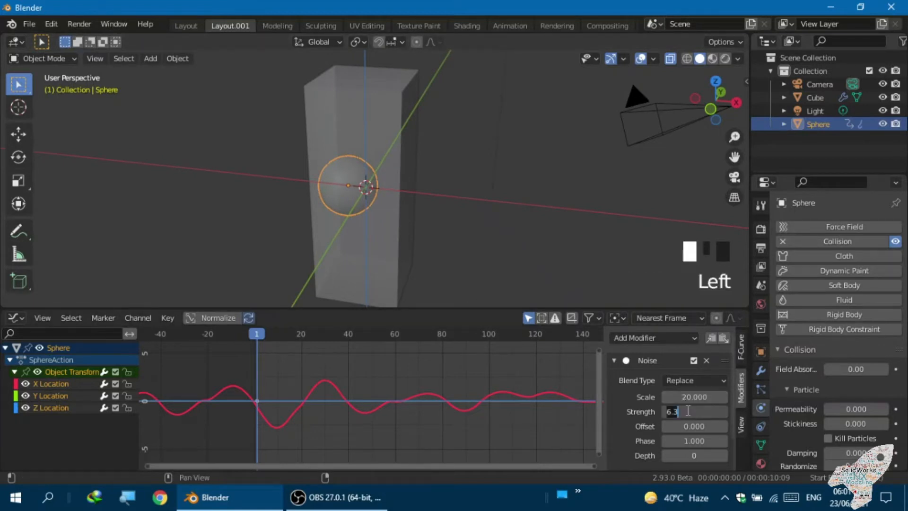
type("4")
key("Return")
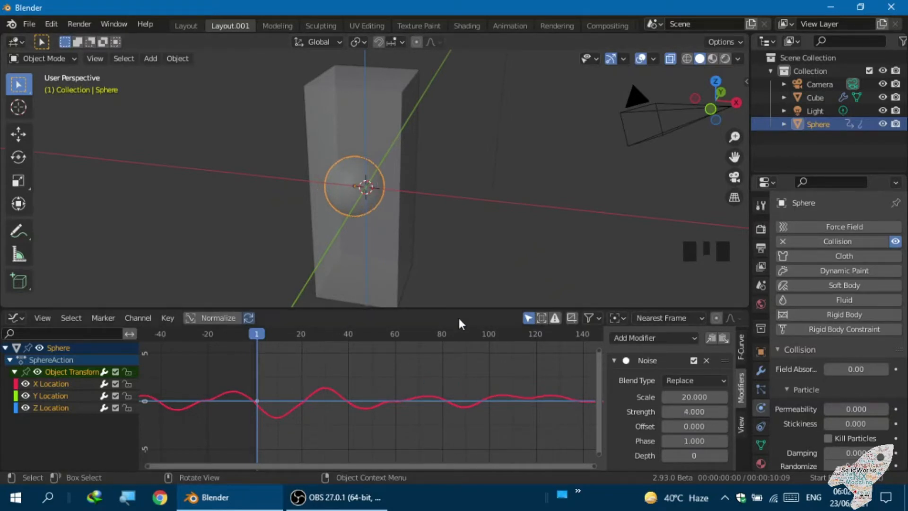
left_click(724, 455)
left_click(724, 455)
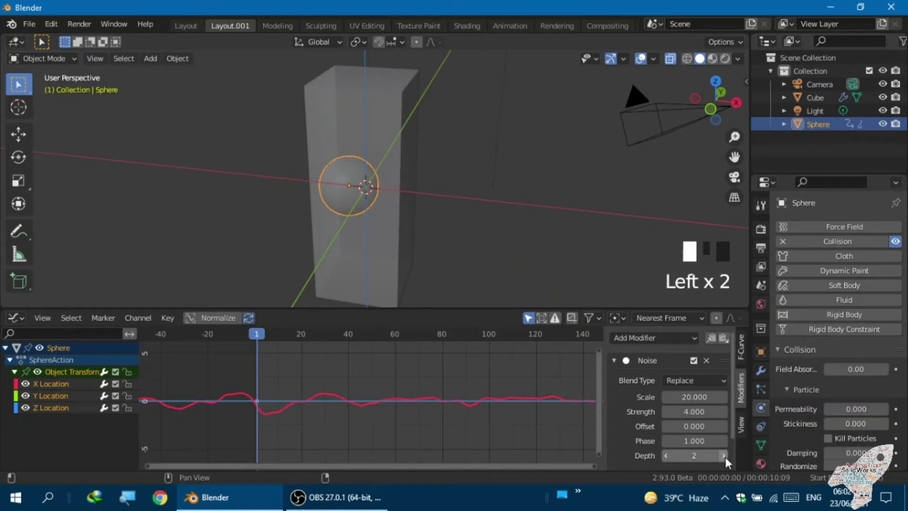
- Copy the Noise modifier from the sphere's X Location curve to its Y Location curve
left_click(711, 337)
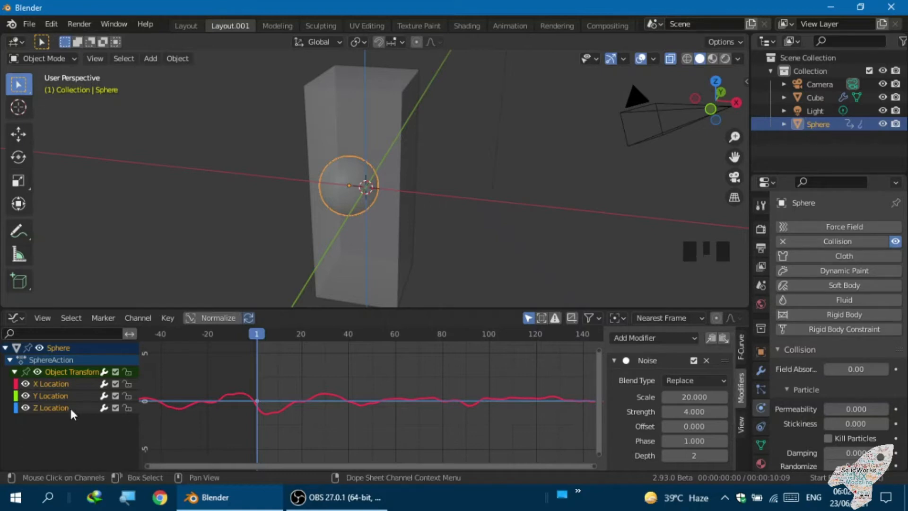
left_click(36, 395)
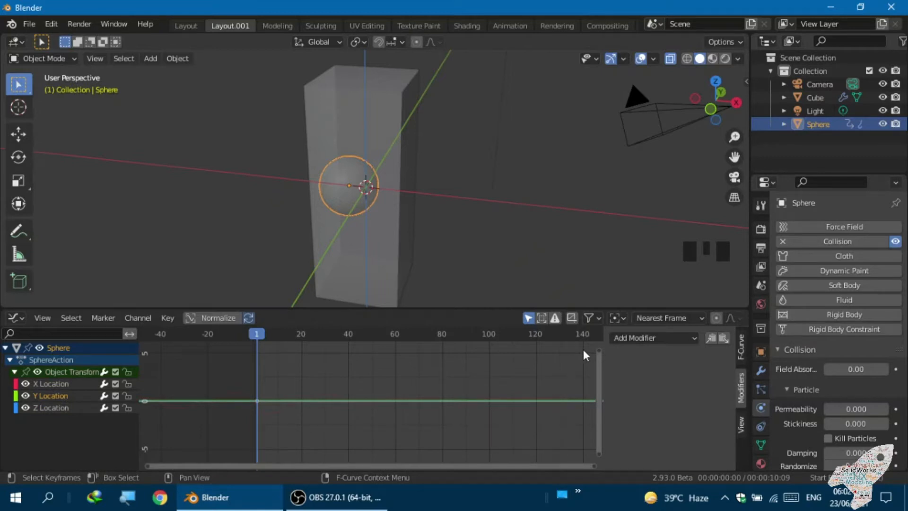
left_click(722, 338)
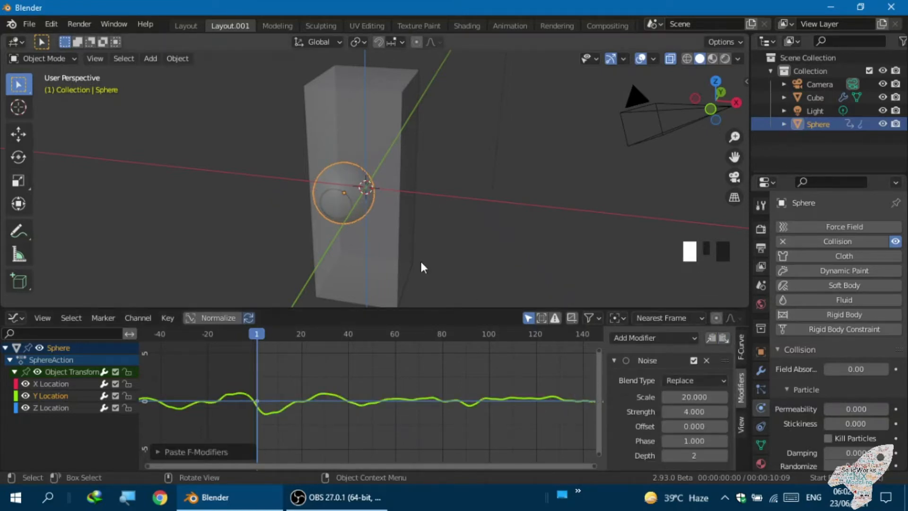
- Set the phase of the Y Location curve's Noise modifier to 11.2 so its motion differs from the X Location curve
scroll(318, 214, "down", 2)
middle_click_drag(318, 214, 377, 267)
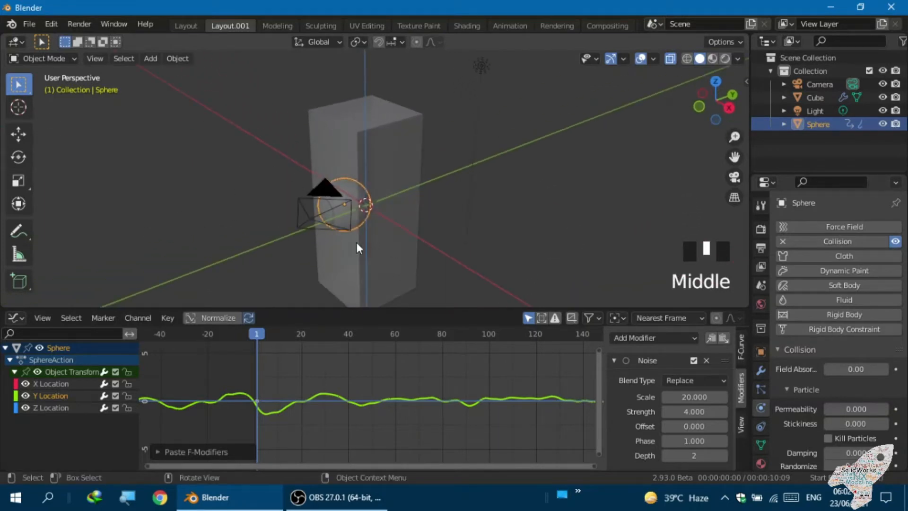
scroll(354, 222, "up", 3)
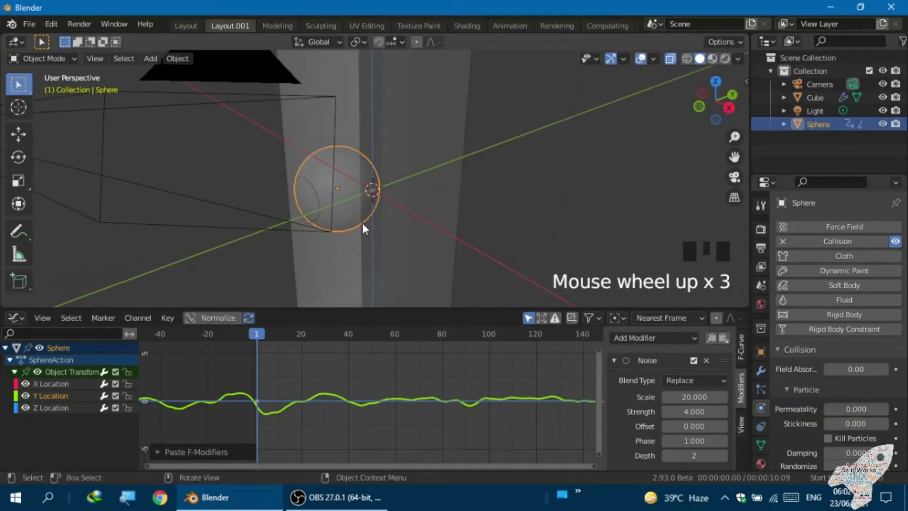
scroll(245, 256, "down", 2)
middle_click_drag(245, 255, 270, 218)
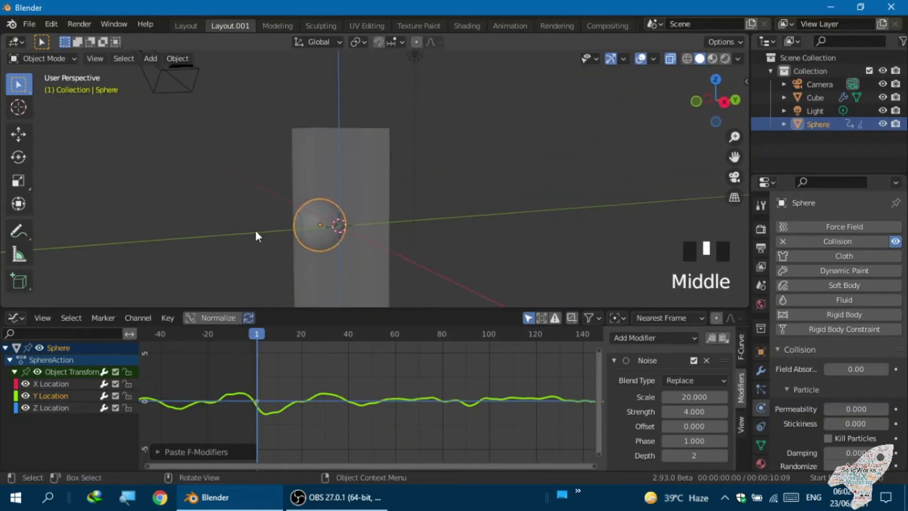
middle_click_drag(330, 232, 397, 277)
scroll(350, 285, "up", 3)
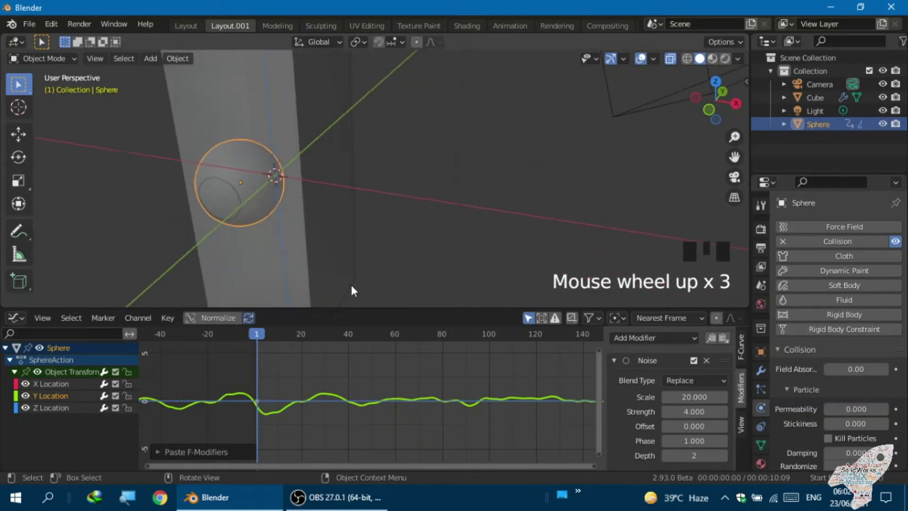
scroll(351, 285, "down", 2)
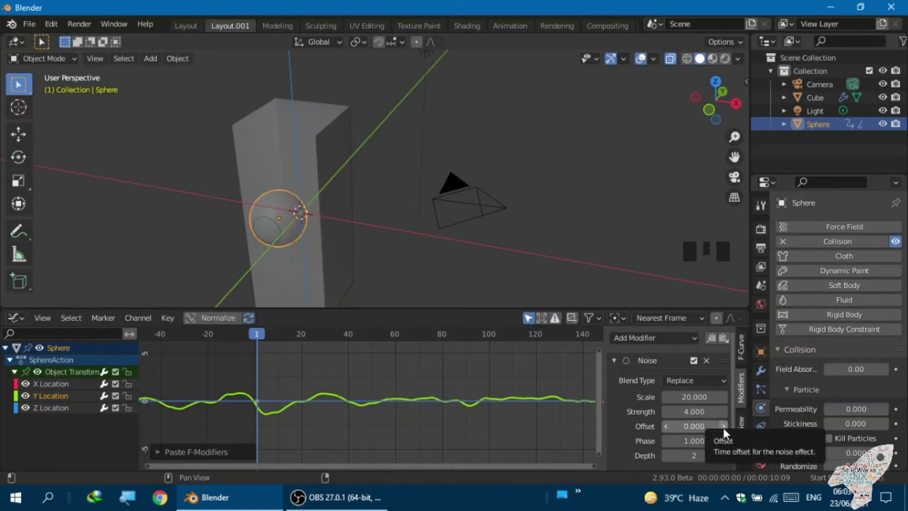
left_click(694, 441)
left_click_drag(694, 441, 776, 440)
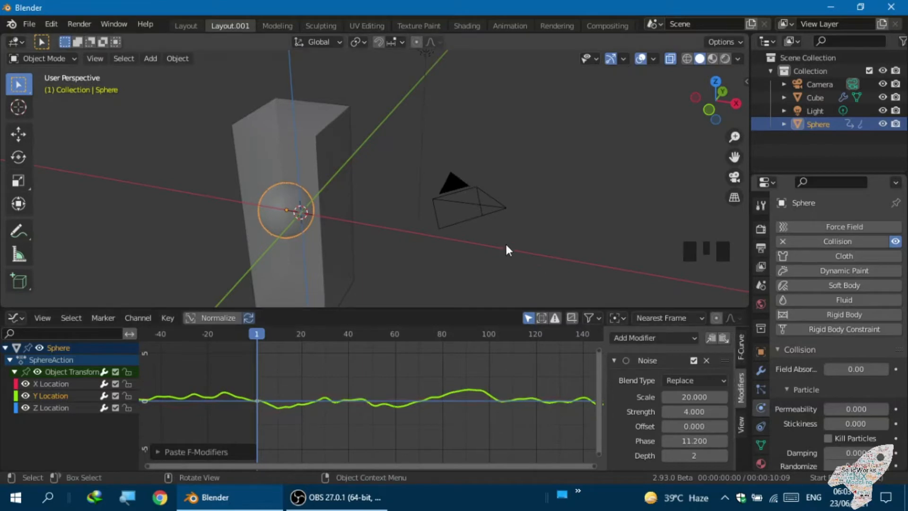
- Play the simulation with noise on both X and Y, watch the cloth from different sides, and return to the first frame
key("space")
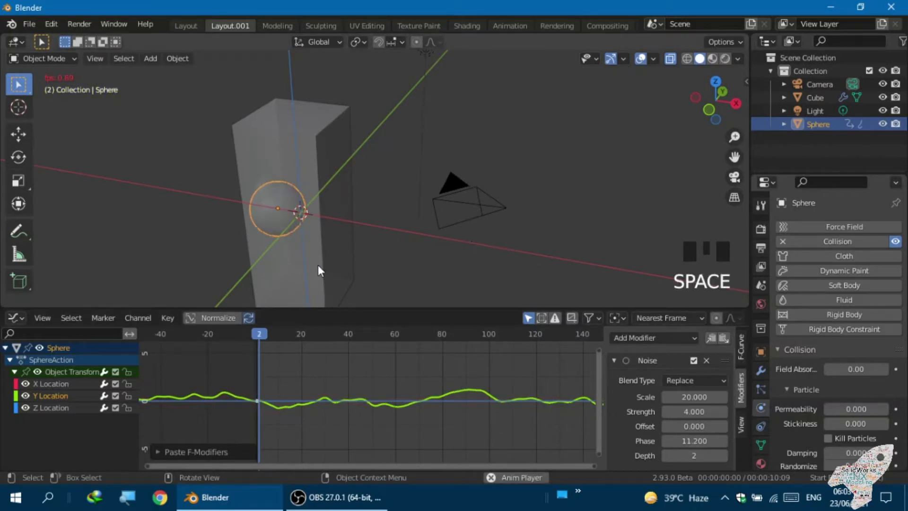
scroll(265, 238, "up", 2)
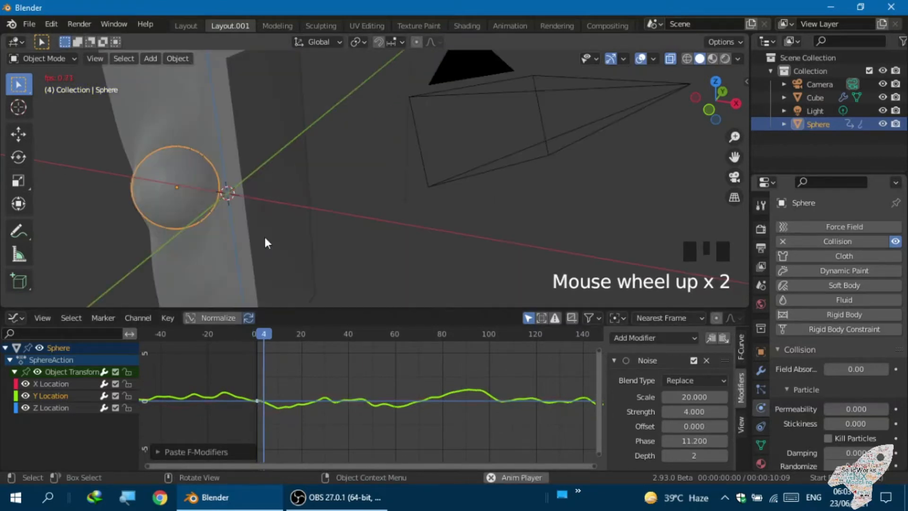
scroll(264, 242, "down", 1)
scroll(265, 239, "down", 3)
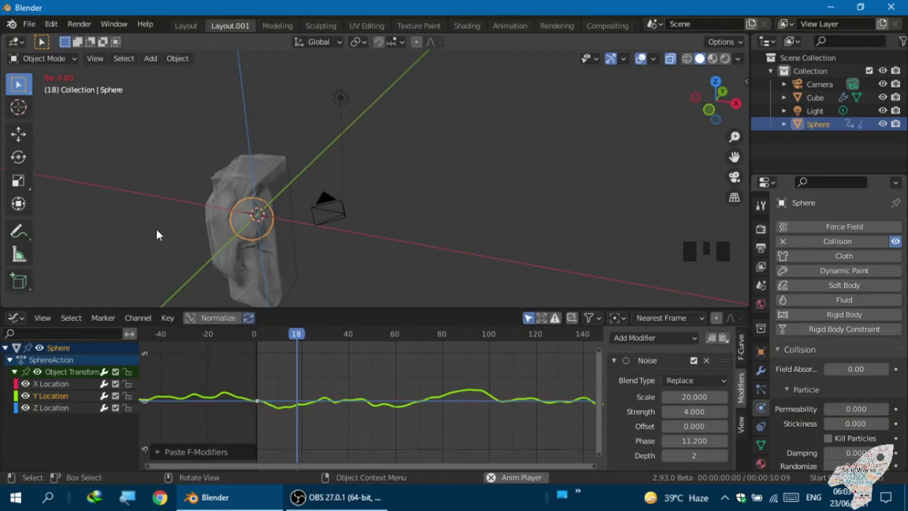
middle_click_drag(140, 225, 220, 243)
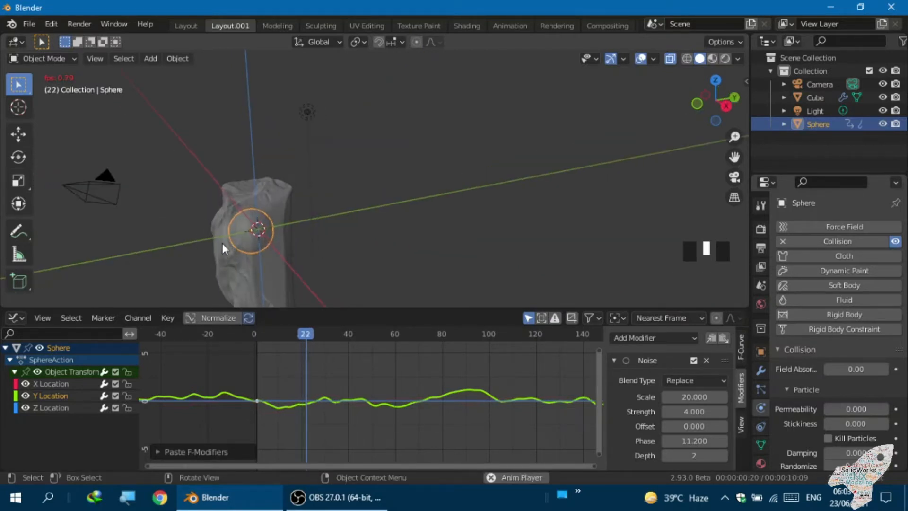
scroll(223, 239, "up", 2)
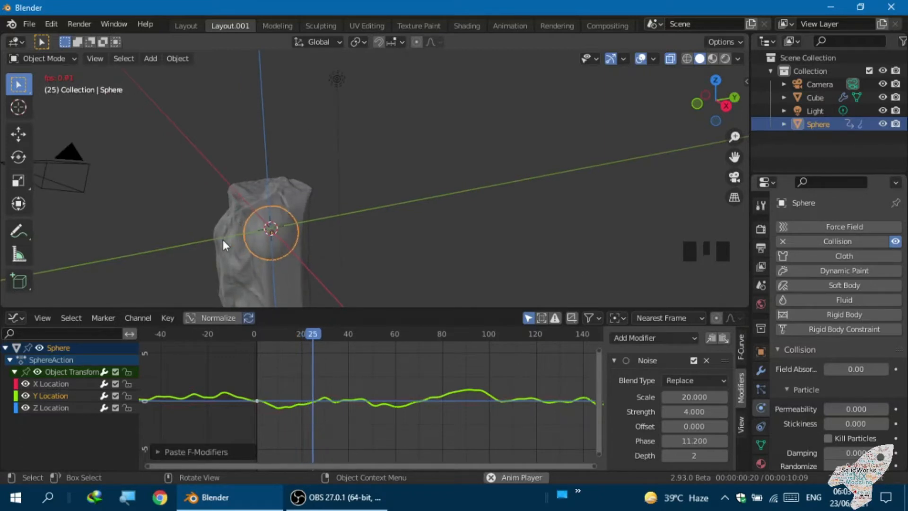
key("space")
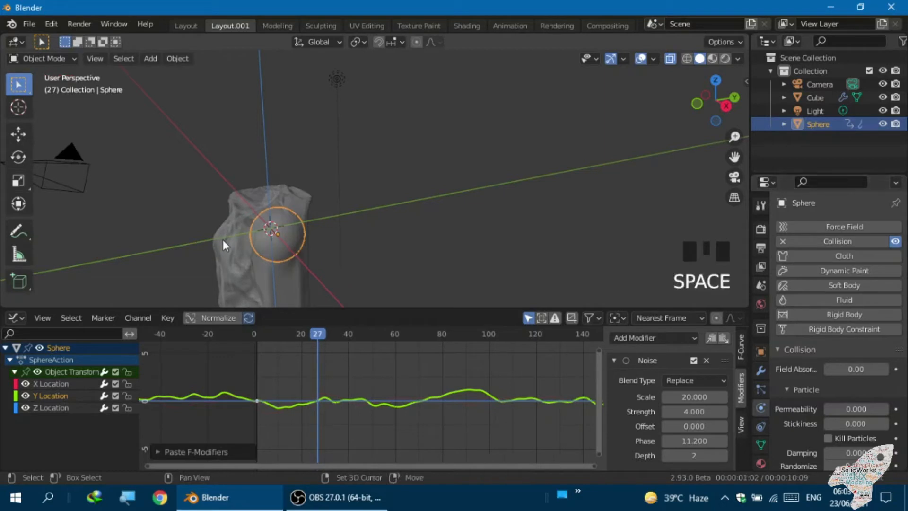
key("shift+Left")
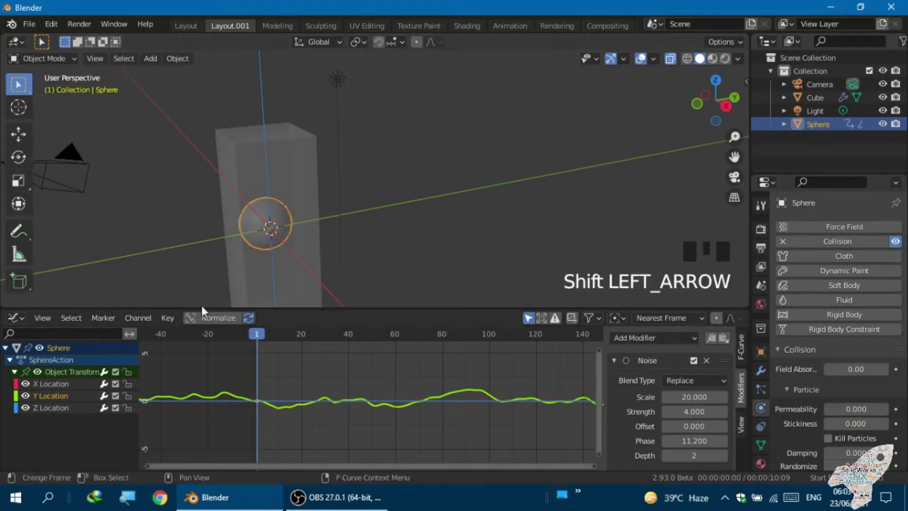
- Enable Self Collisions in the tall box's cloth collision settings
scroll(298, 233, "down", 2)
middle_click_drag(298, 233, 265, 243)
scroll(227, 242, "up", 4)
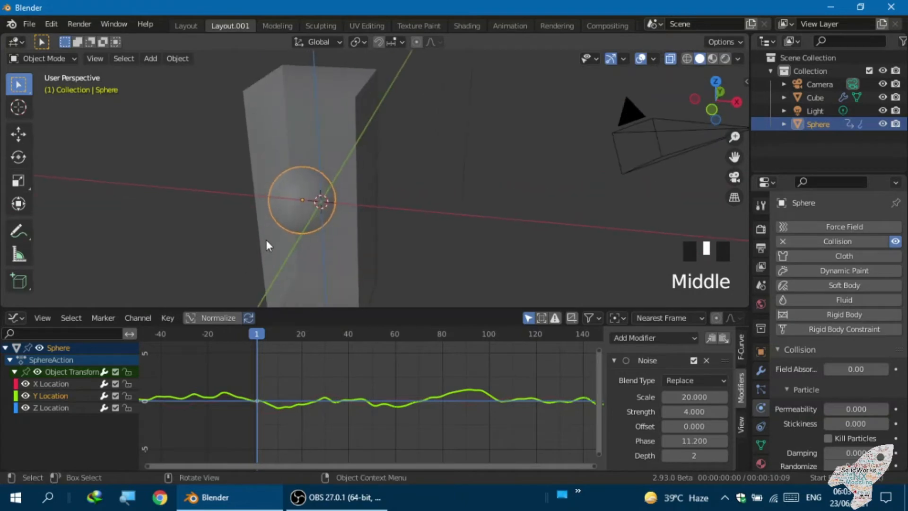
left_click(280, 88)
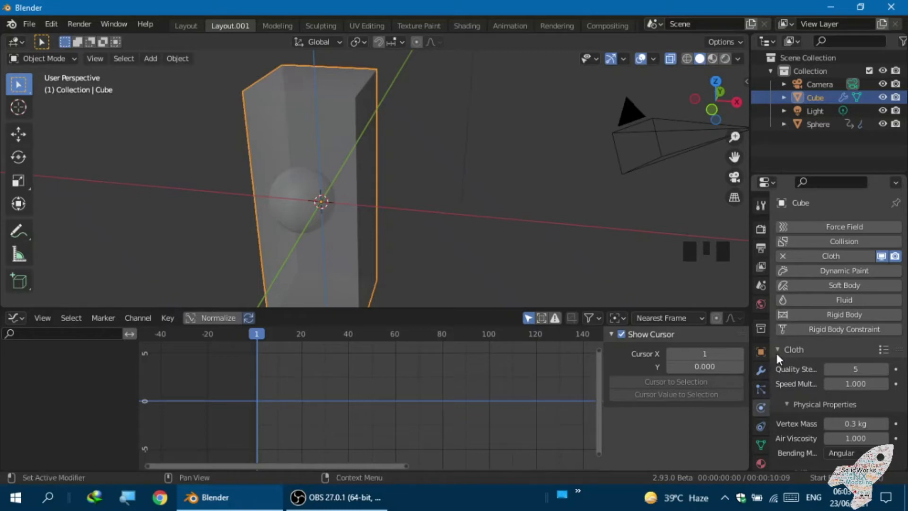
scroll(801, 355, "down", 1)
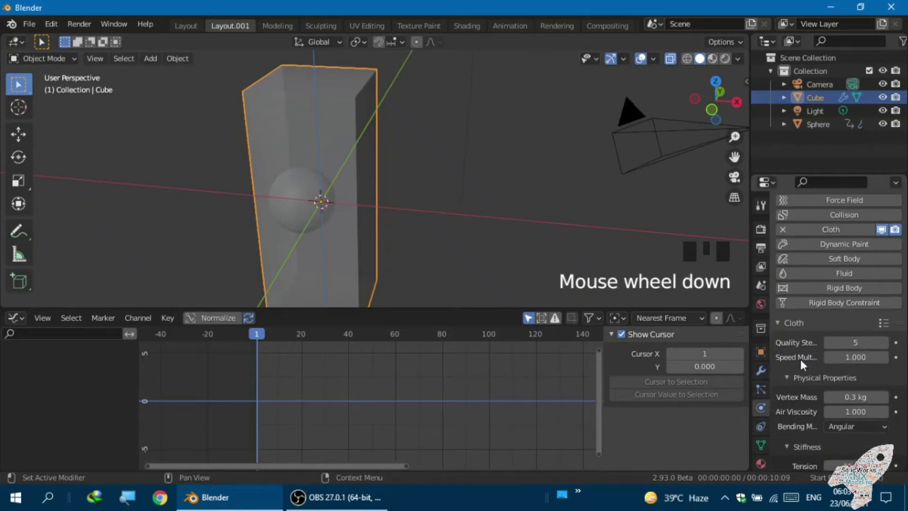
scroll(801, 364, "down", 10)
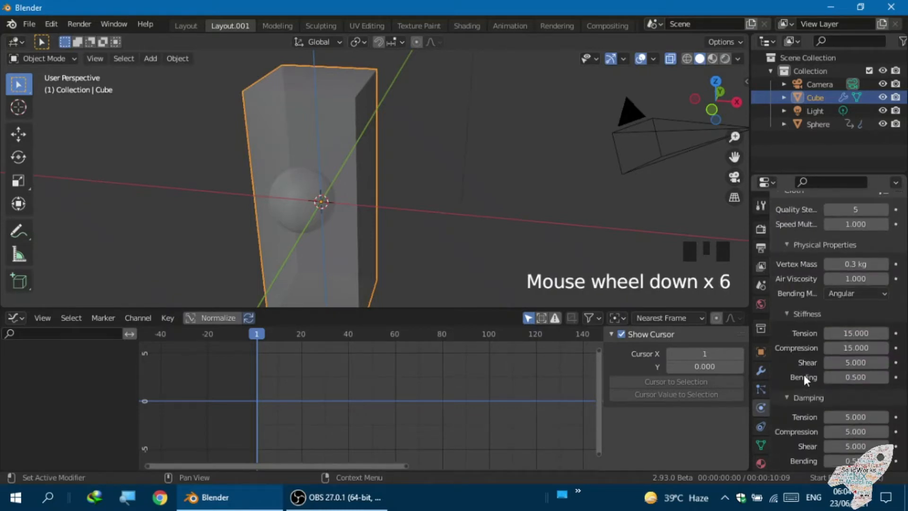
scroll(801, 381, "down", 10)
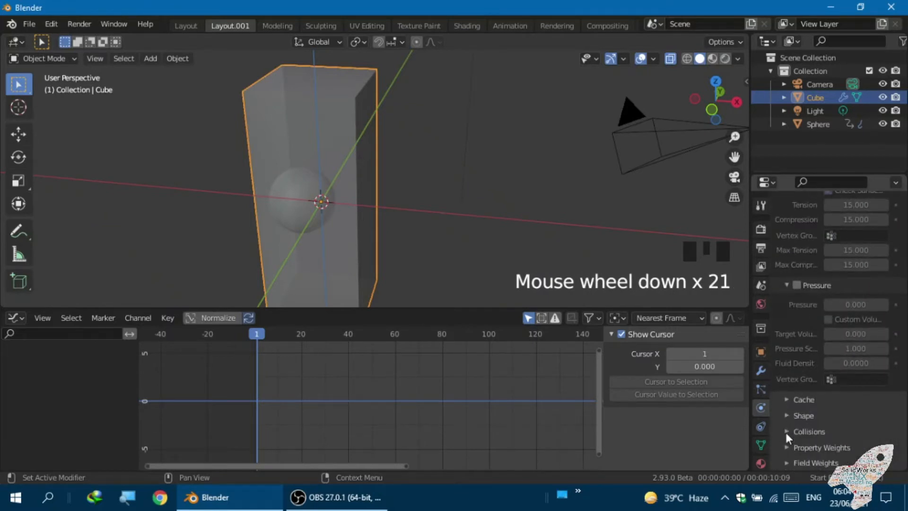
left_click(785, 432)
scroll(785, 432, "down", 5)
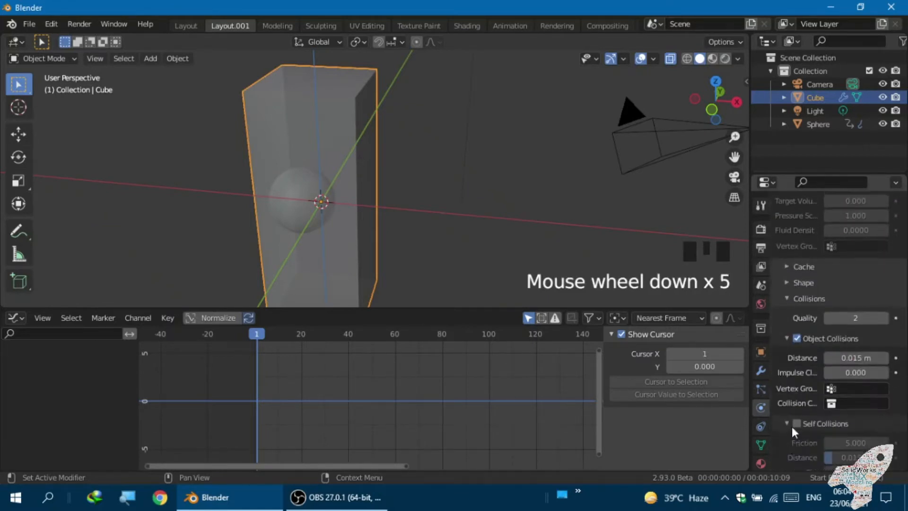
scroll(794, 423, "down", 2)
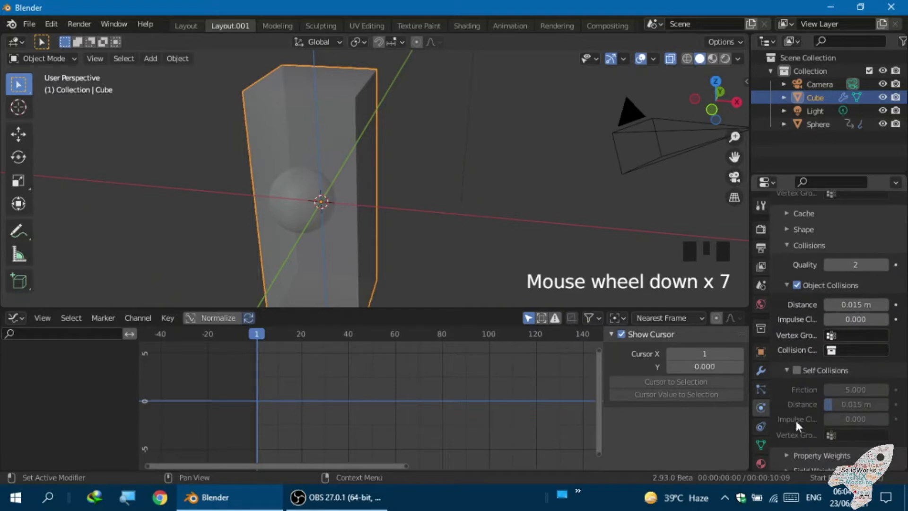
left_click(795, 370)
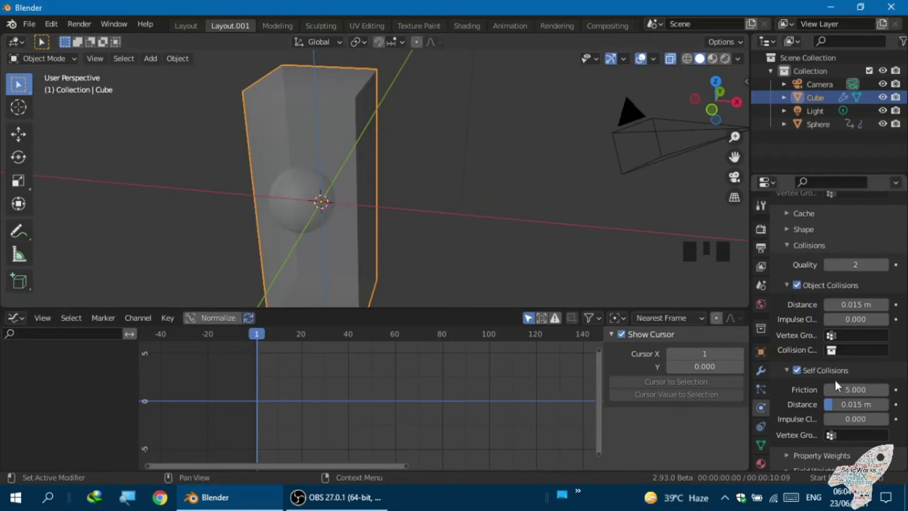
- Look through the available cloth material presets for the box without applying one
scroll(816, 352, "up", 15)
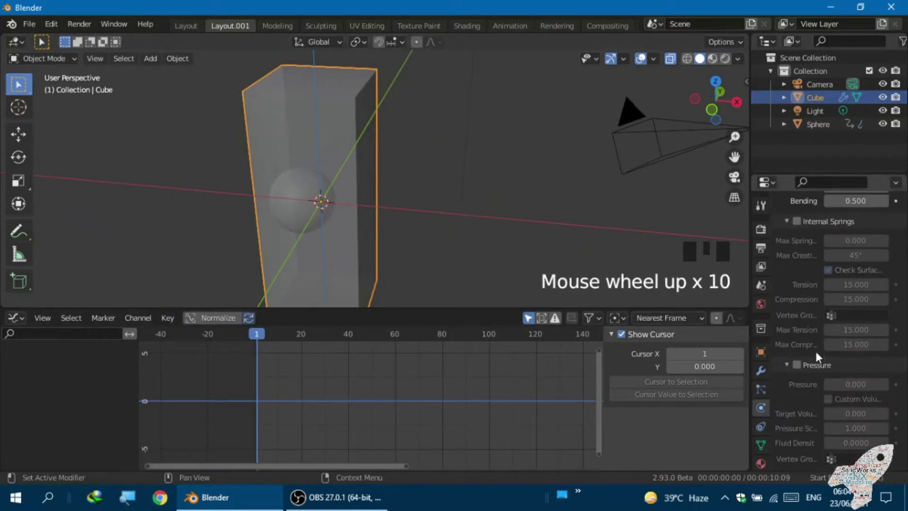
scroll(817, 355, "up", 12)
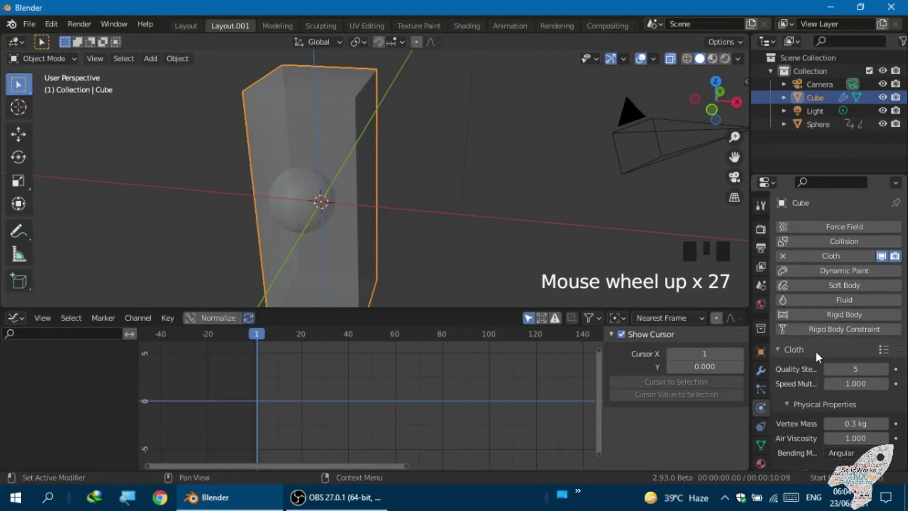
left_click(883, 350)
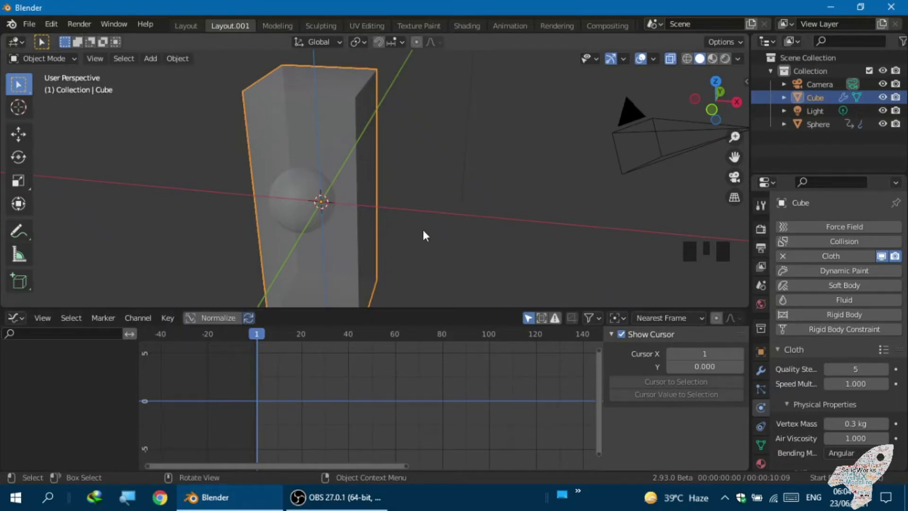
left_click(888, 352)
left_click(883, 352)
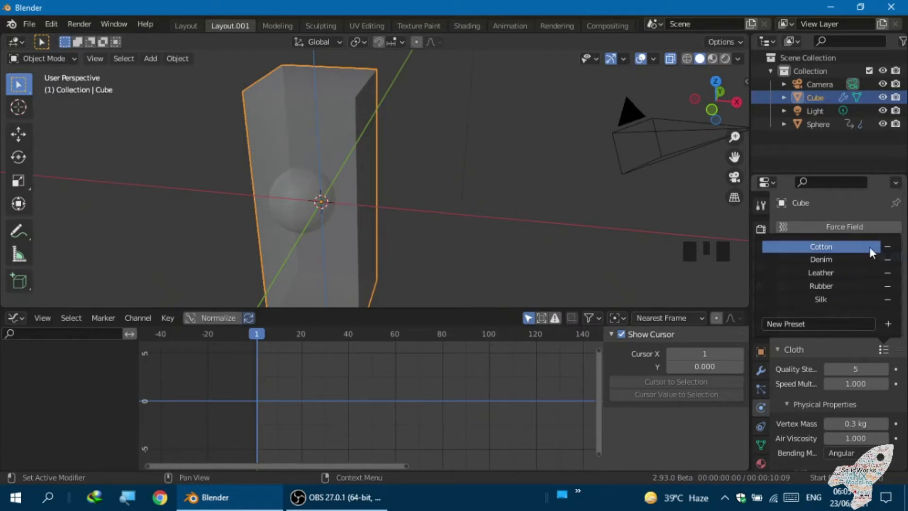
left_click(657, 211)
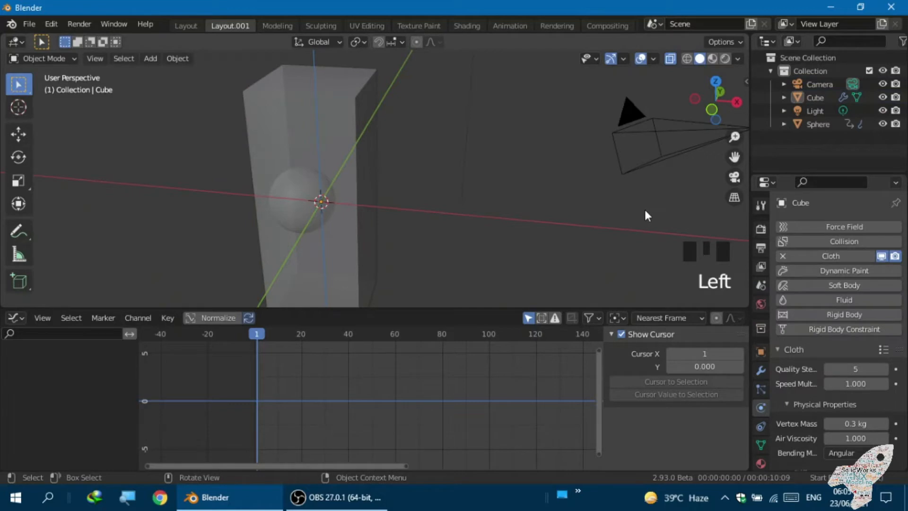
- Add a Subdivision Surface modifier to the tall box after its Cloth modifier
left_click(350, 163)
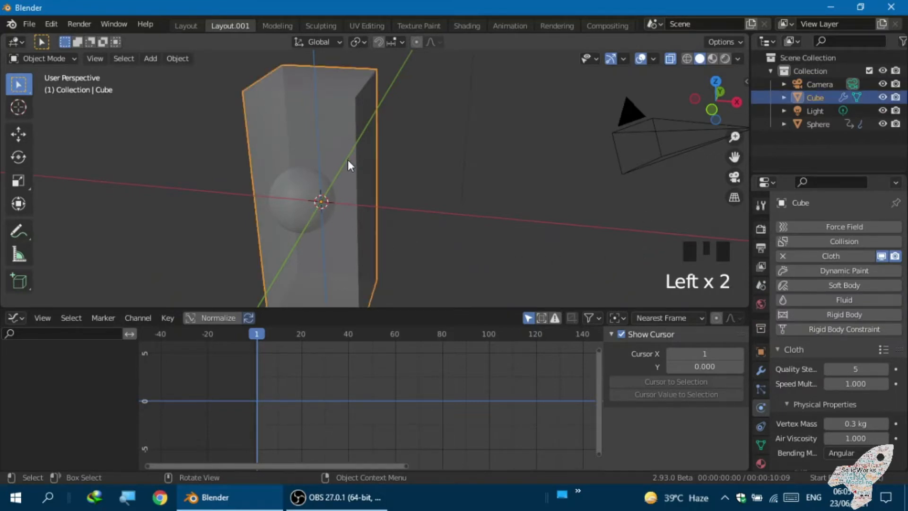
left_click(761, 372)
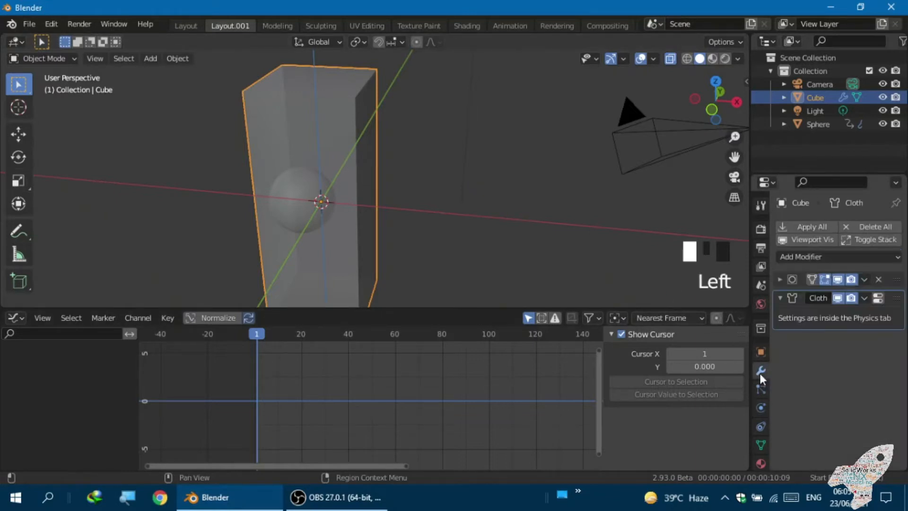
left_click(805, 257)
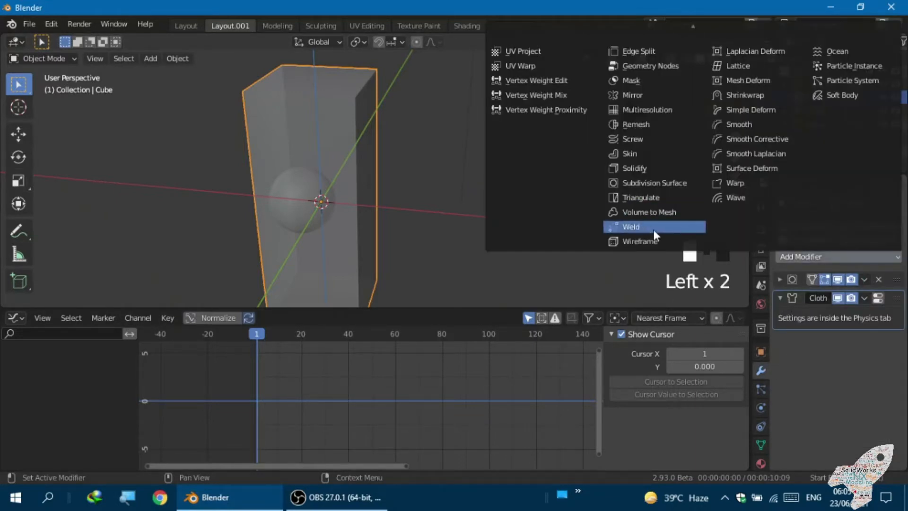
left_click(630, 184)
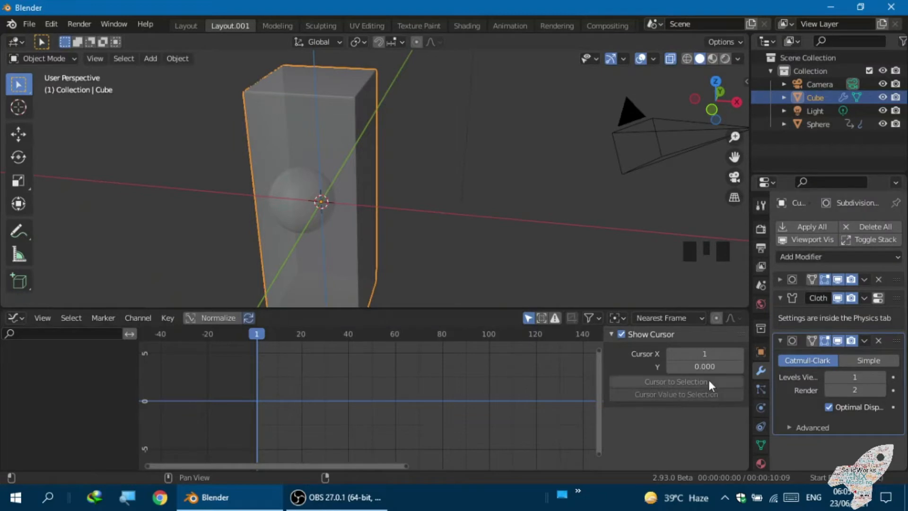
- Switch the viewport to rendered shading to preview the box with its lighting
scroll(449, 220, "down", 1)
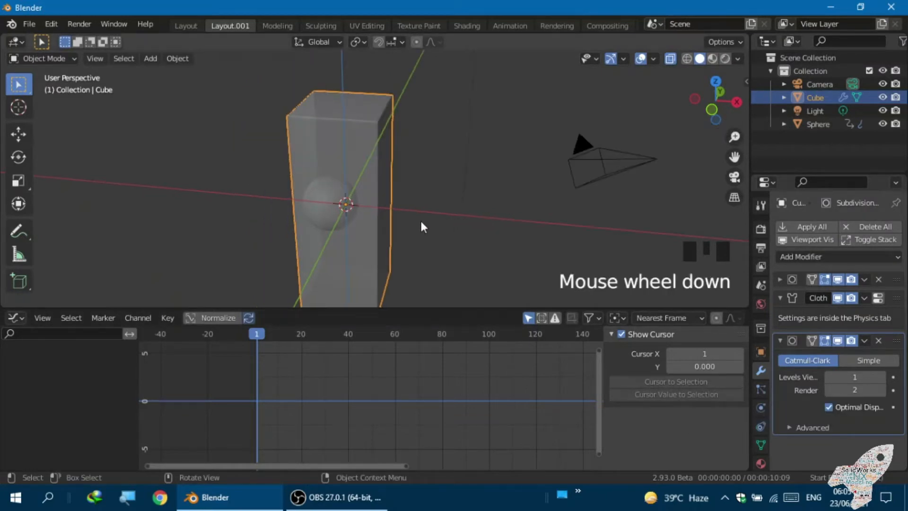
scroll(402, 219, "up", 2)
middle_click_drag(387, 218, 368, 215)
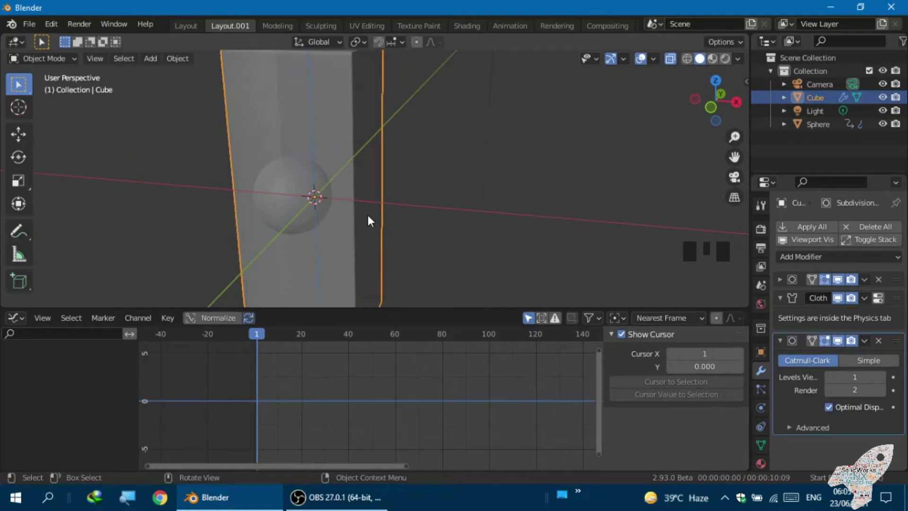
scroll(331, 202, "down", 2)
scroll(308, 198, "up", 1)
mouse_move(308, 198)
middle_mouse_down()
mouse_move(279, 223)
mouse_move(311, 211)
middle_mouse_up()
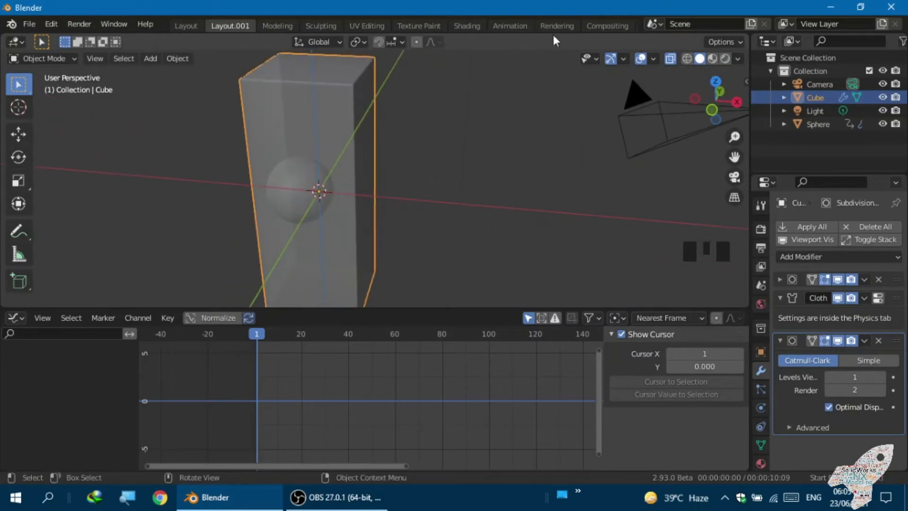
left_click(713, 61)
left_click(725, 57)
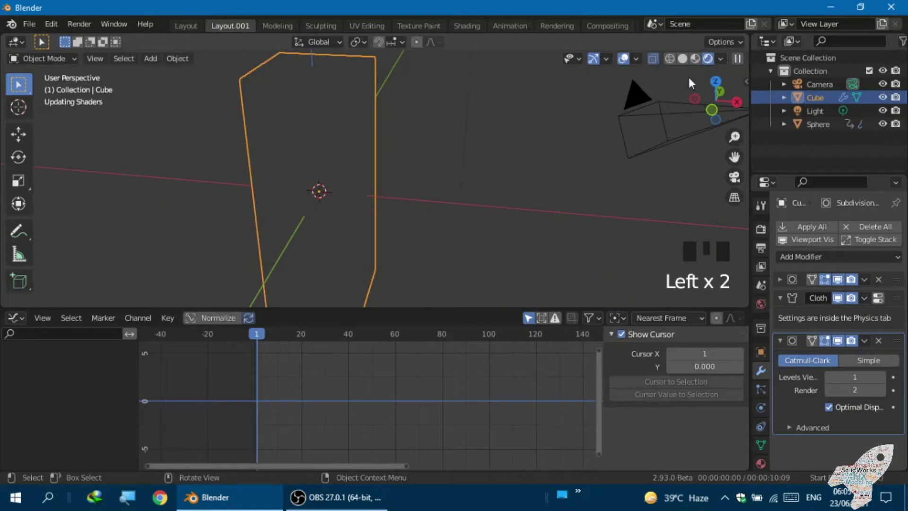
scroll(350, 201, "down", 2)
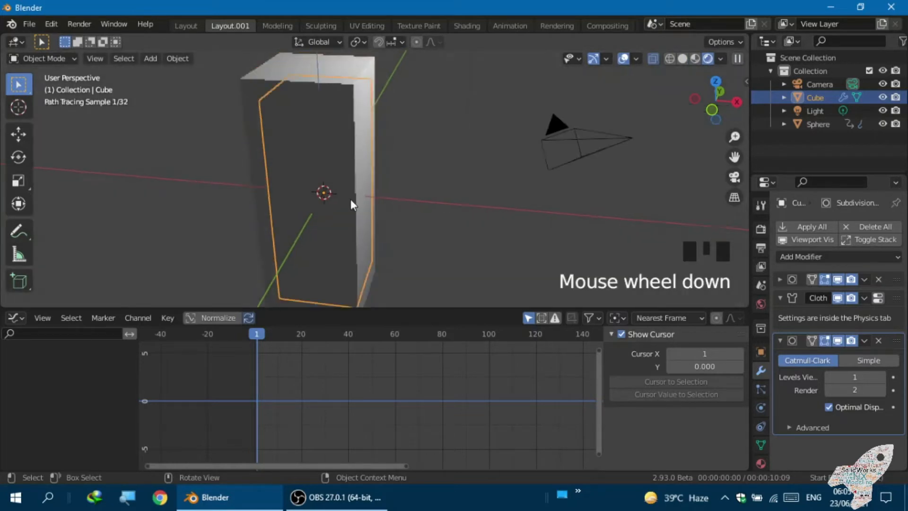
scroll(333, 199, "down", 1)
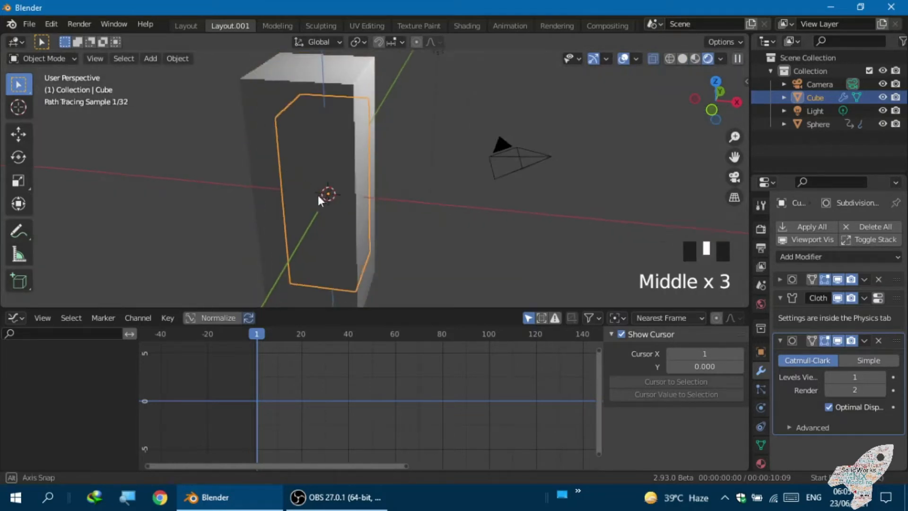
mouse_move(318, 195)
middle_mouse_down()
mouse_move(296, 200)
mouse_move(312, 197)
middle_mouse_up()
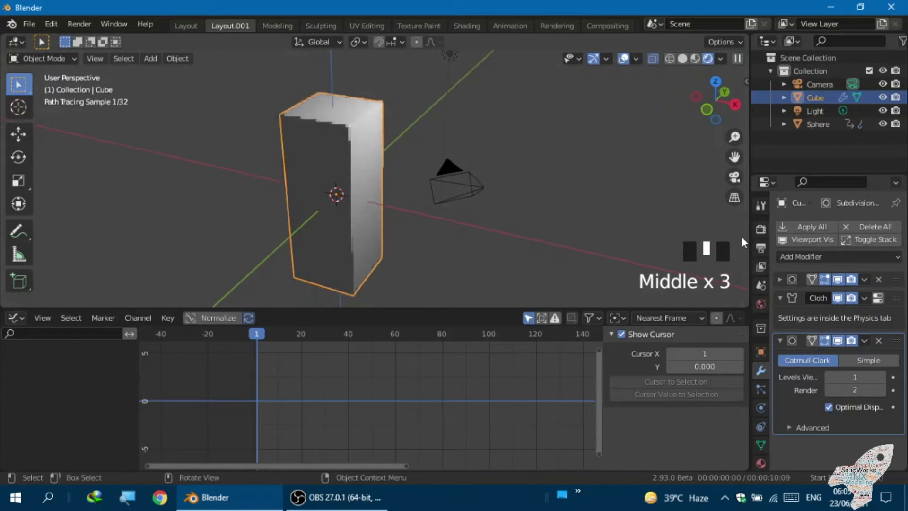
- Change the scene's render engine to Eevee
left_click(761, 229)
scroll(845, 231, "up", 1)
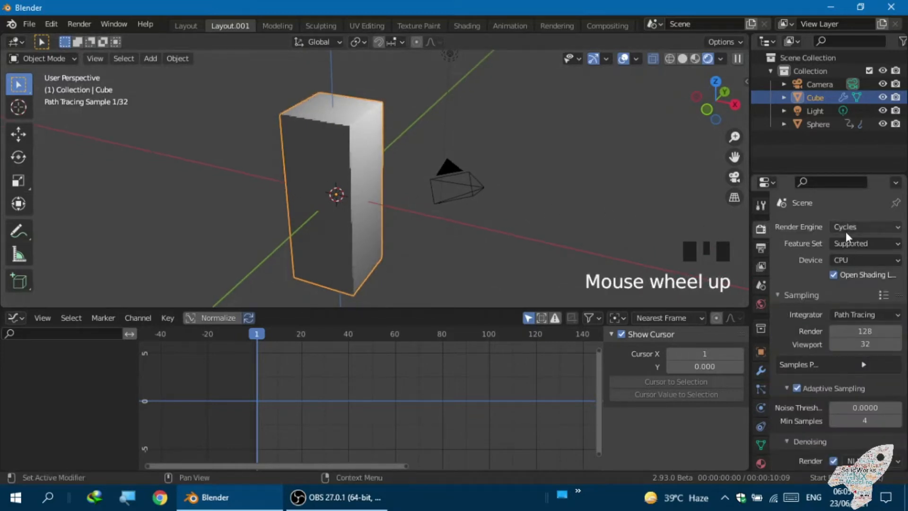
left_click(848, 227)
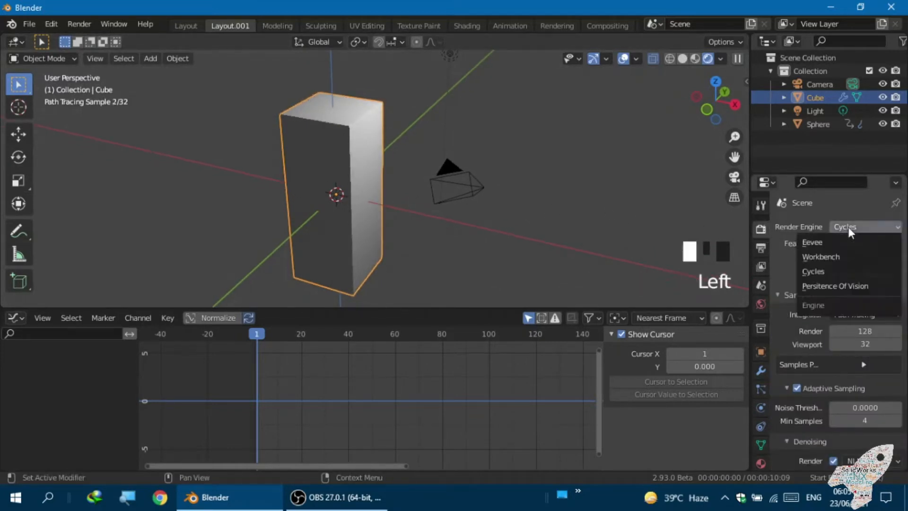
left_click(830, 244)
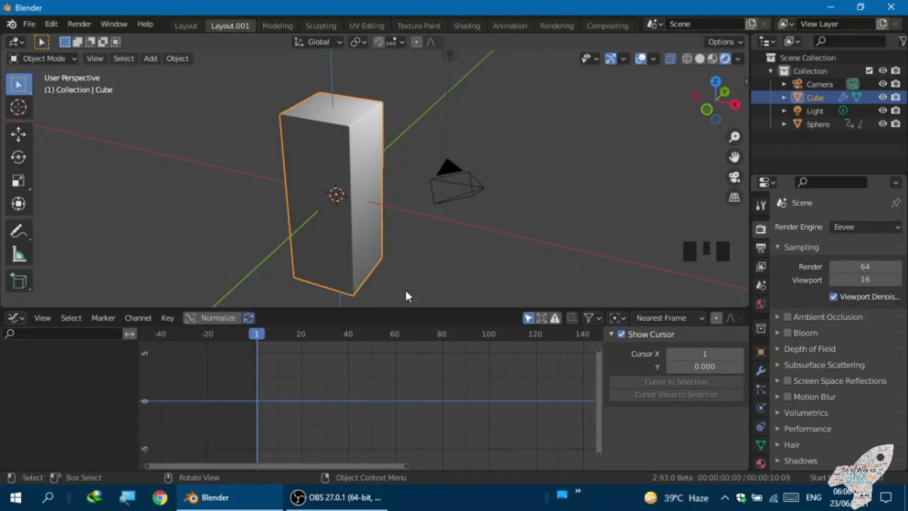
- Play the cloth simulation in the rendered view to check the deformation, and return to the first frame
scroll(387, 287, "down", 2)
scroll(341, 264, "up", 4)
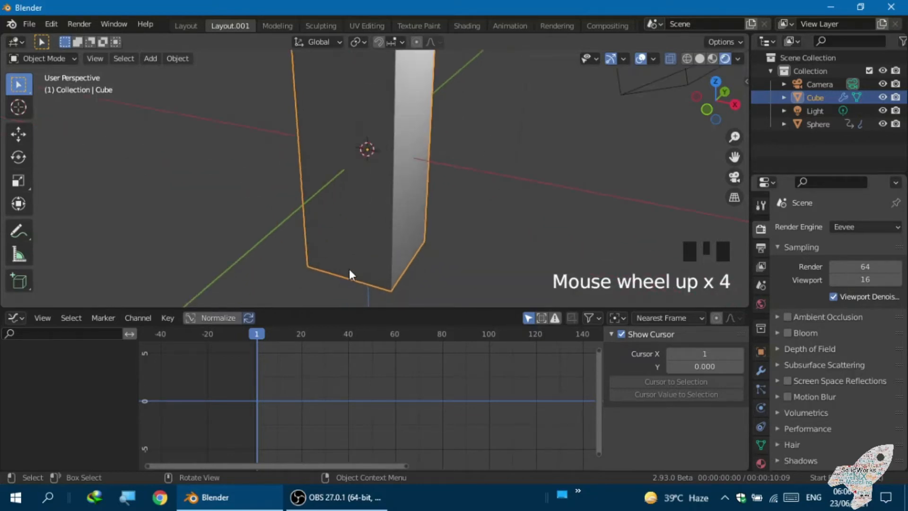
scroll(336, 255, "down", 2)
mouse_move(336, 255)
middle_mouse_down()
mouse_move(322, 260)
mouse_move(304, 239)
mouse_move(350, 250)
mouse_move(324, 263)
middle_mouse_up()
middle_click(327, 247)
key("space")
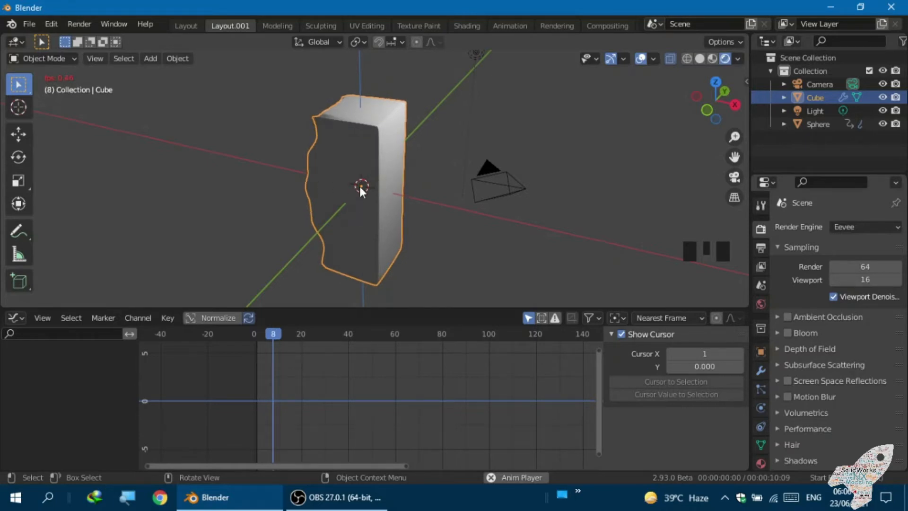
scroll(316, 287, "up", 1)
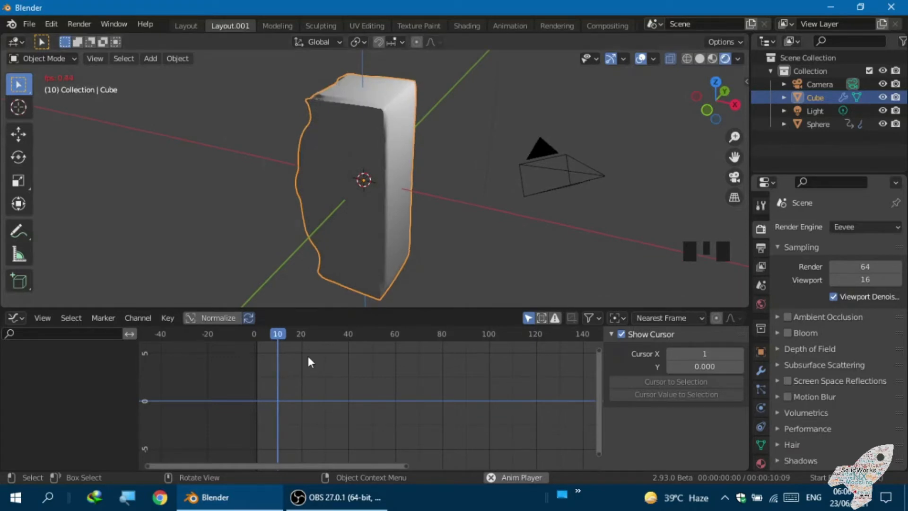
key("shift+Left")
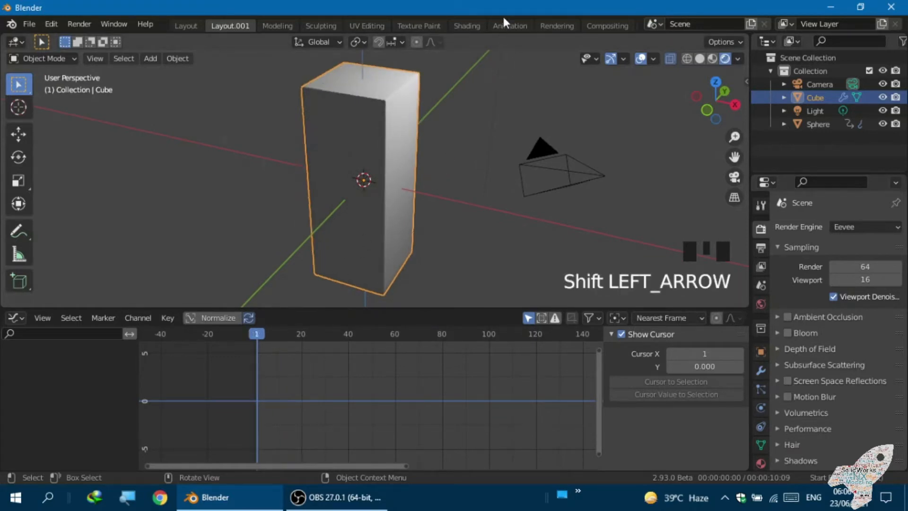
- In the Shading workspace, create a new material for the tall box and name it Cloth
left_click(467, 29)
scroll(442, 191, "down", 1)
scroll(432, 237, "up", 2)
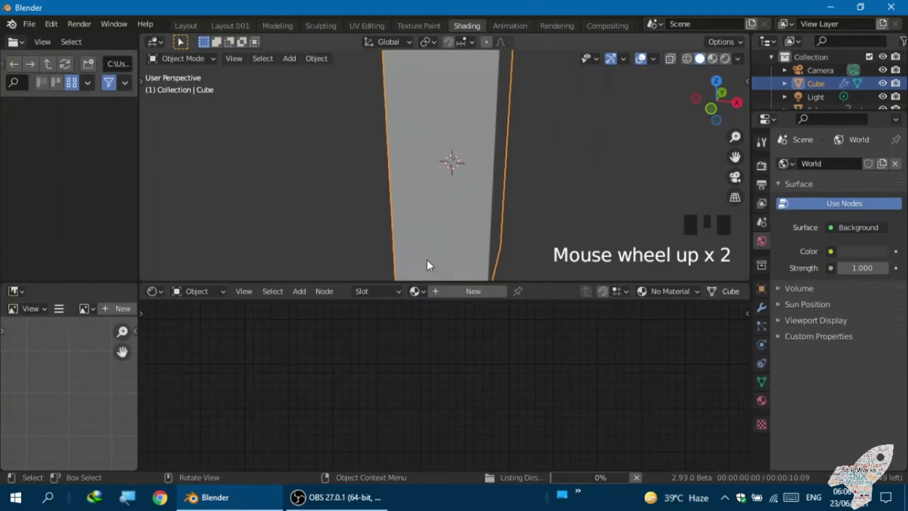
left_click(434, 292)
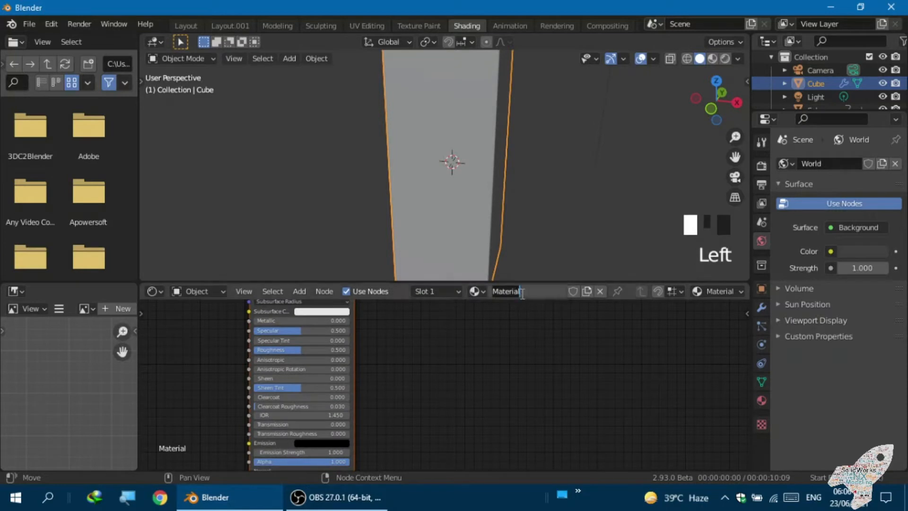
type("Clothes")
key("BackSpace")
key("BackSpace")
key("BackSpace")
type("h")
key("Return")
- View the tall box straight from the front in orthographic projection
scroll(433, 212, "down", 3)
mouse_move(431, 210)
middle_mouse_down()
mouse_move(470, 212)
mouse_move(492, 200)
mouse_move(460, 212)
mouse_move(420, 197)
middle_mouse_up()
scroll(426, 208, "down", 1)
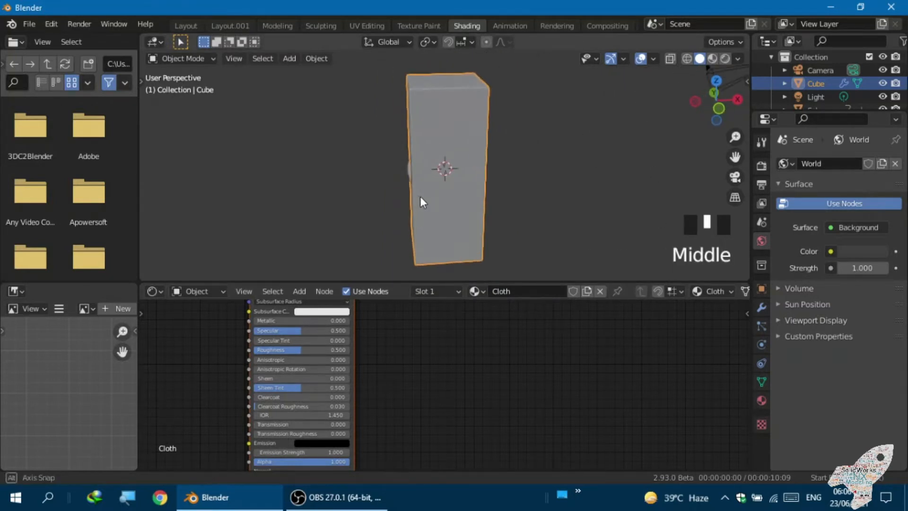
key("KP_1")
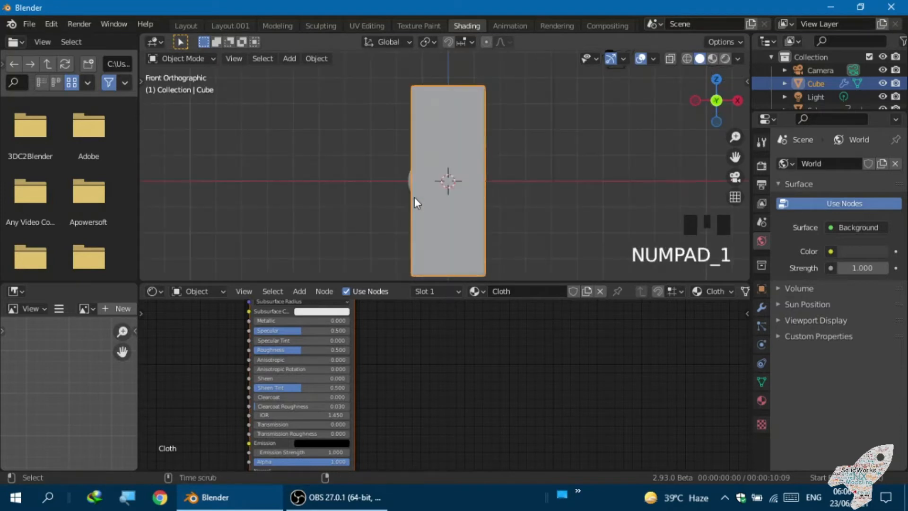
- Turn on X-ray display and move the tall box along X in the negative direction until it fully encloses the sphere
key("alt+z")
scroll(414, 197, "up", 2)
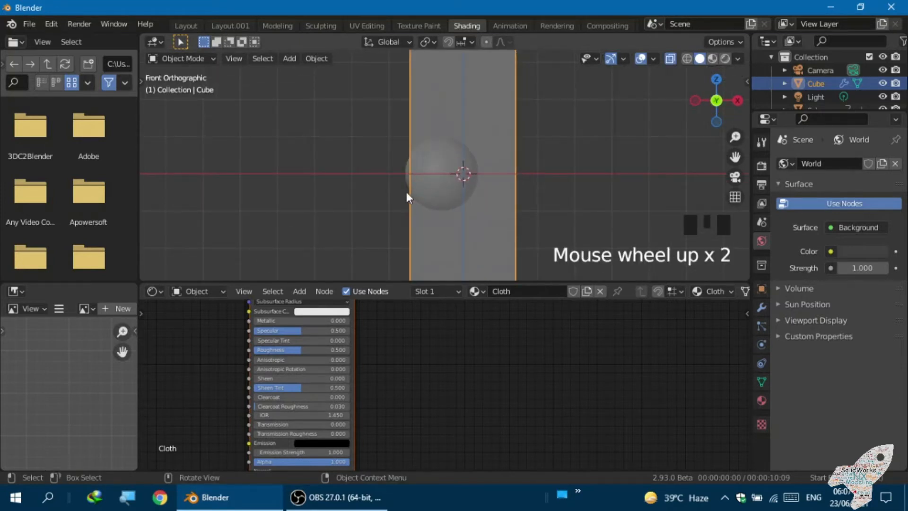
key("g")
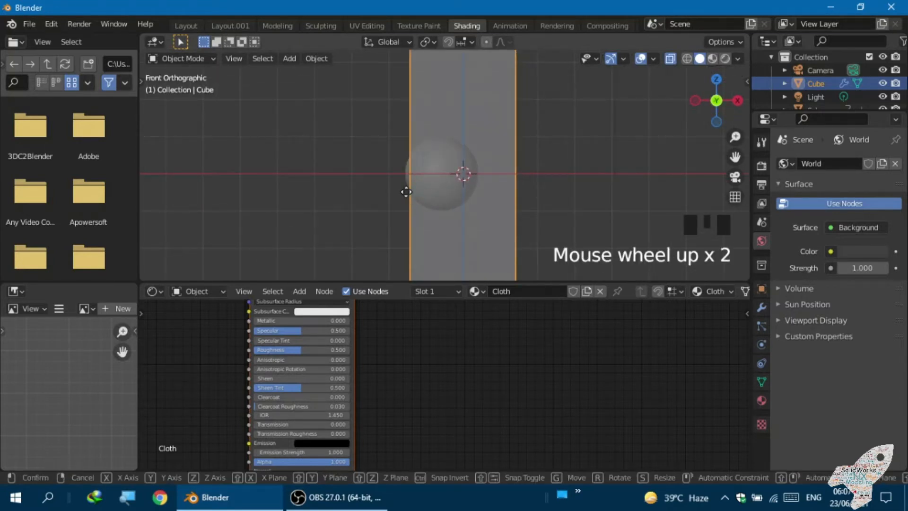
key("x")
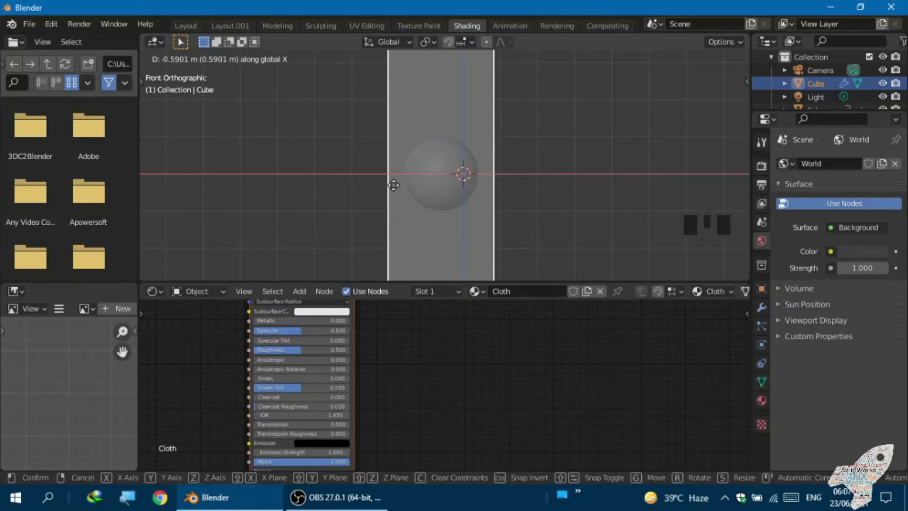
left_click(387, 183)
scroll(381, 168, "down", 1)
middle_click_drag(378, 171, 389, 210)
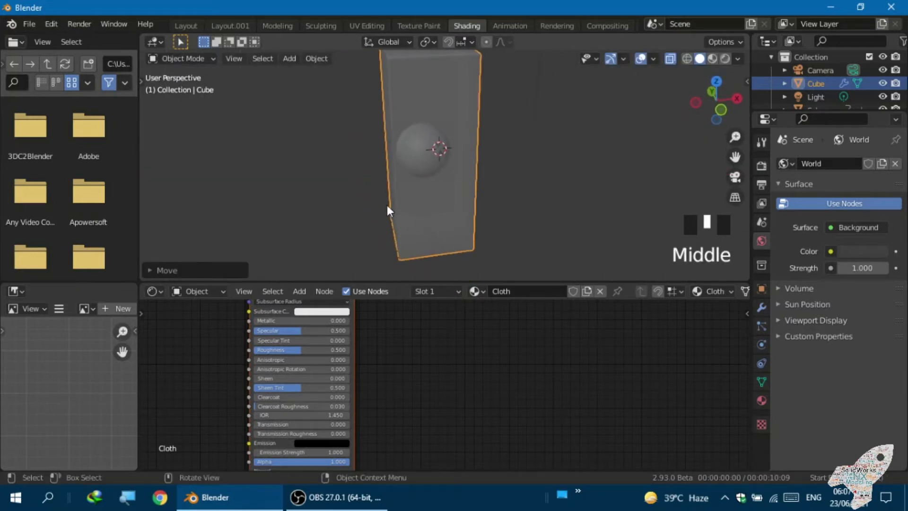
key("KP_1")
scroll(366, 312, "down", 3)
scroll(356, 434, "up", 1)
- Examine the parameters of the Cloth material's Principled BSDF node, from base color down to the transmission and emission values
left_click(297, 361)
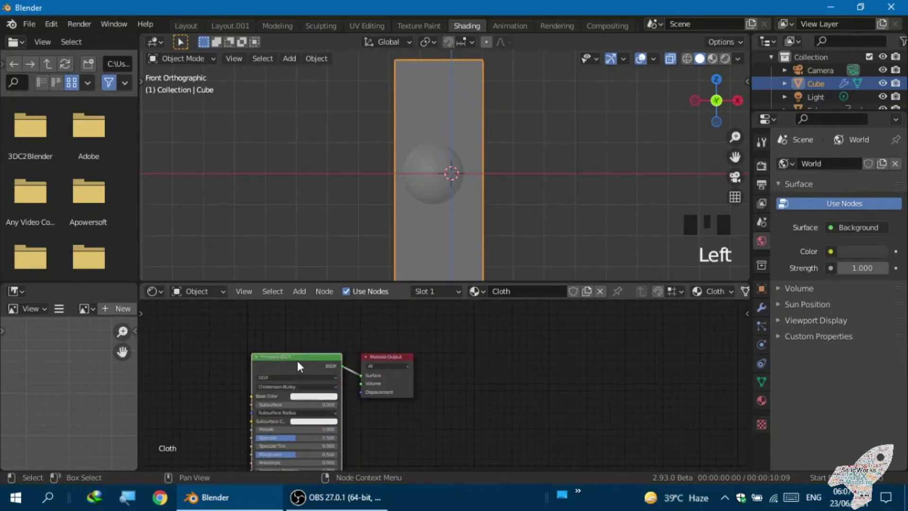
scroll(279, 381, "up", 5)
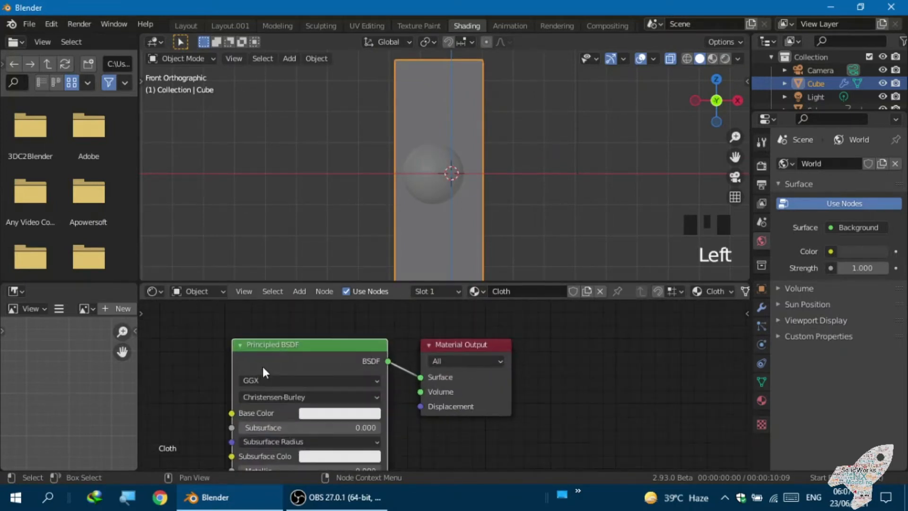
scroll(328, 339, "down", 3)
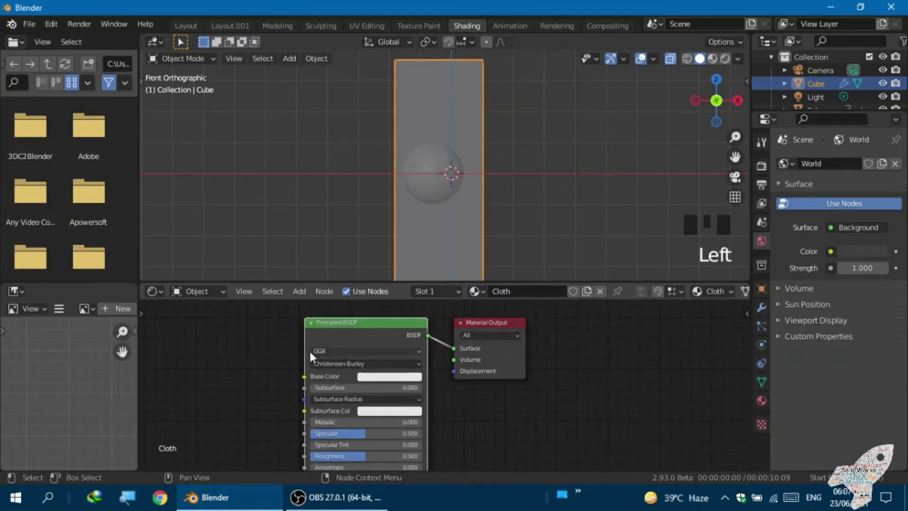
middle_click_drag(309, 349, 332, 291)
scroll(298, 412, "down", 3)
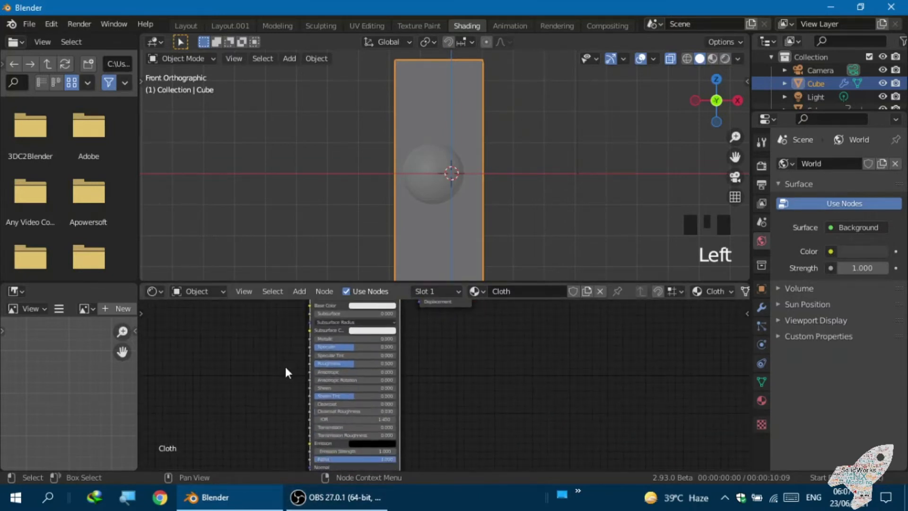
middle_click_drag(293, 386, 283, 390)
scroll(298, 393, "up", 4)
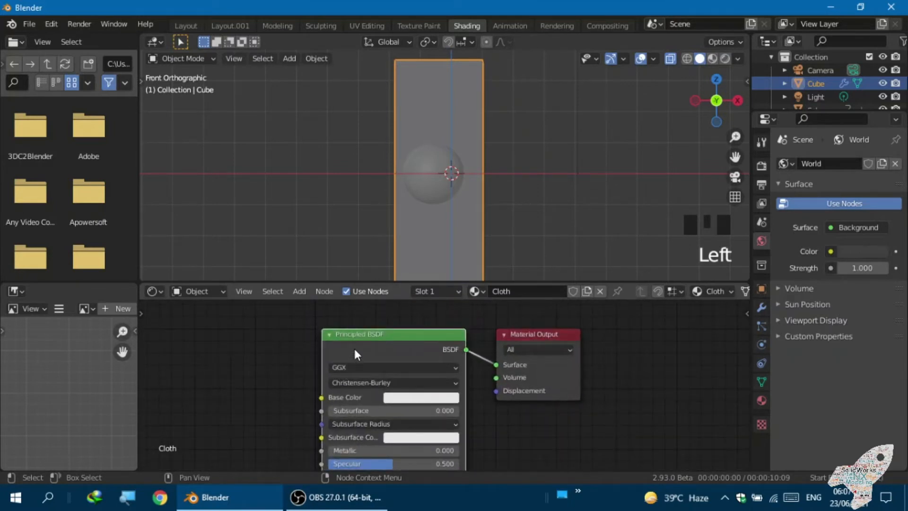
scroll(354, 354, "up", 1)
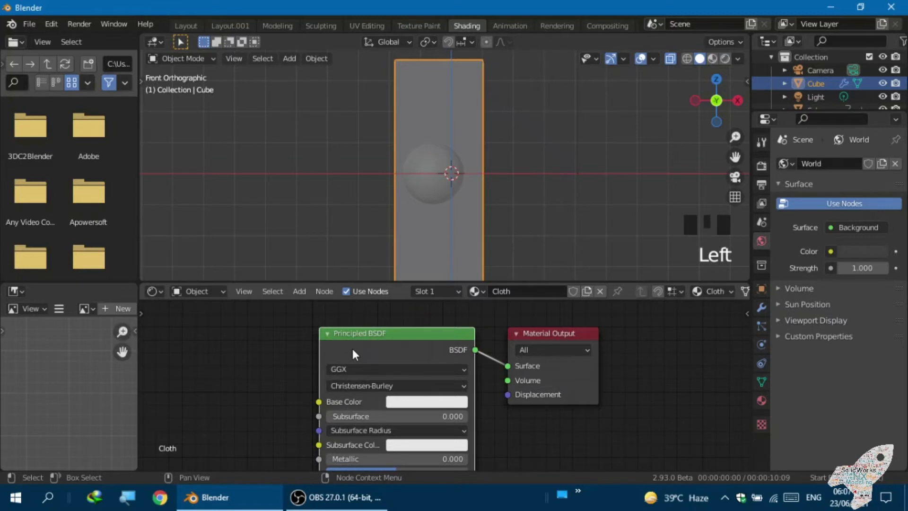
scroll(351, 346, "down", 2)
middle_click_drag(345, 387, 343, 315)
scroll(365, 339, "up", 4)
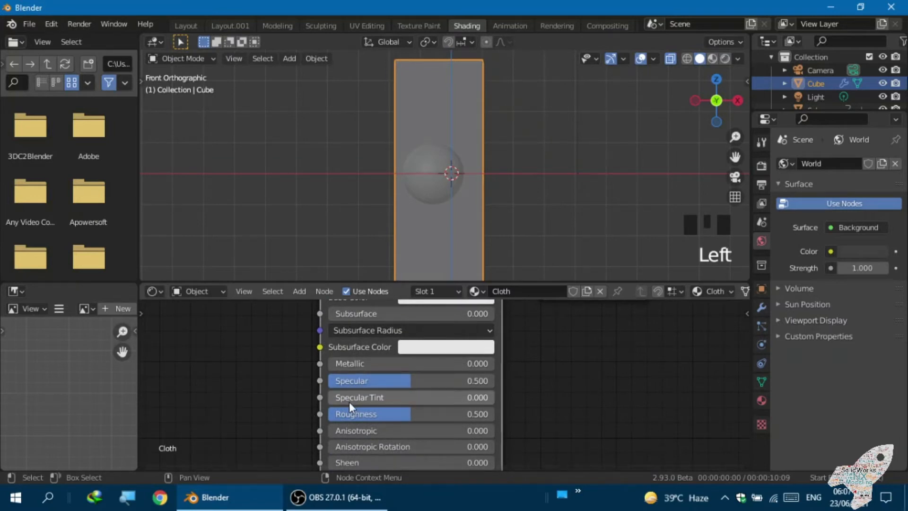
middle_click_drag(343, 398, 333, 354)
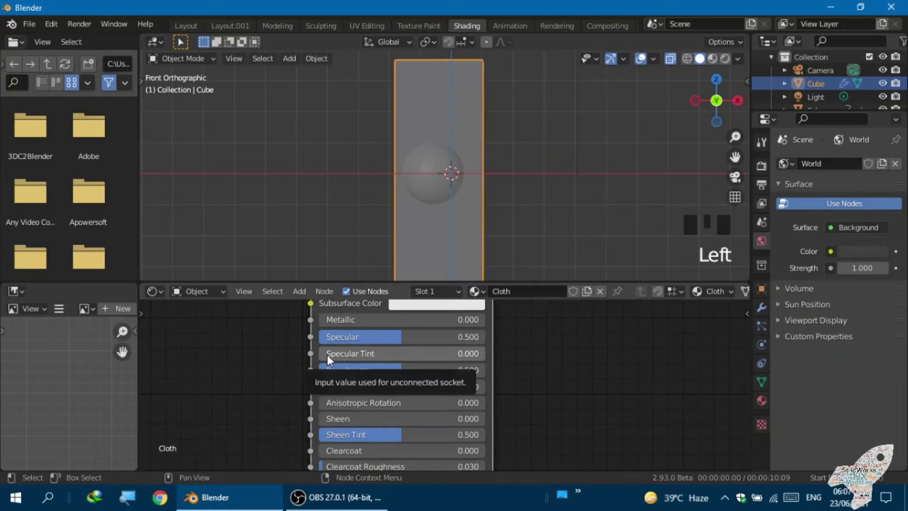
middle_click_drag(365, 388, 333, 339)
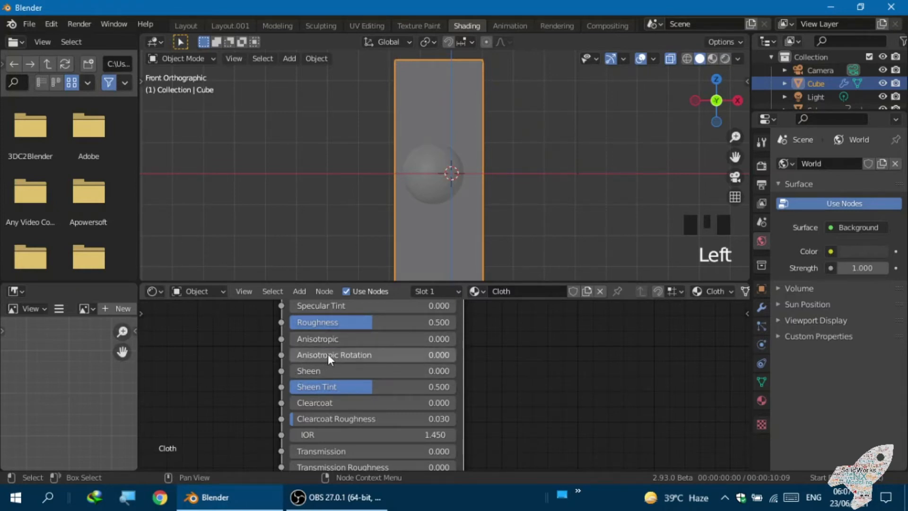
middle_click_drag(295, 376, 311, 336)
scroll(313, 408, "down", 2)
middle_click_drag(313, 408, 296, 346)
scroll(291, 376, "up", 3)
middle_click_drag(291, 376, 316, 447)
scroll(305, 380, "down", 1)
scroll(292, 415, "down", 1)
scroll(326, 416, "down", 3)
middle_click_drag(325, 416, 285, 469)
scroll(337, 412, "down", 3)
scroll(331, 319, "up", 2)
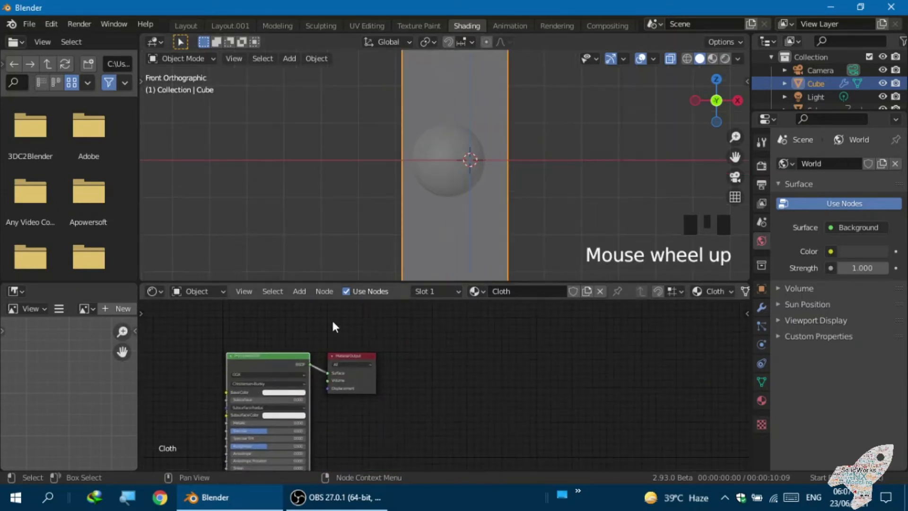
- Move the Material Output node farther away from the Principled BSDF node to make room between them
left_click(349, 353)
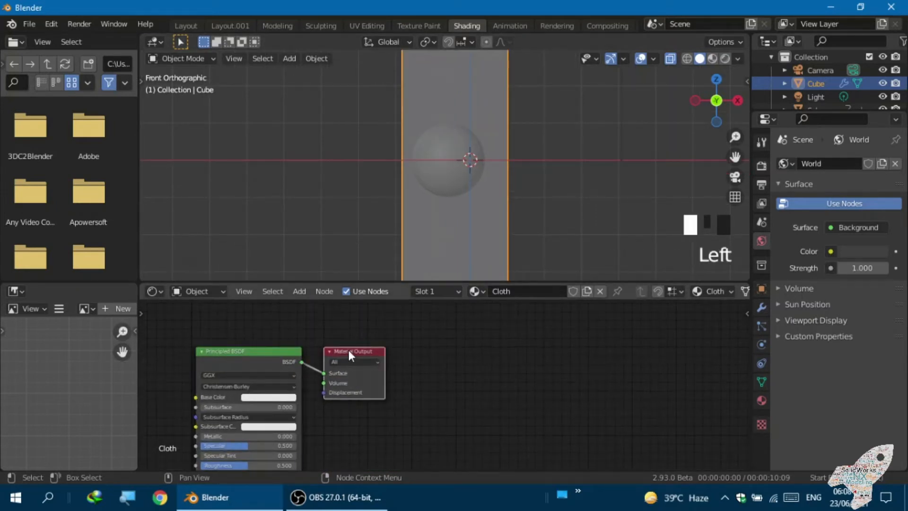
left_click_drag(350, 353, 458, 360)
scroll(424, 376, "up", 2)
middle_click_drag(393, 377, 344, 346)
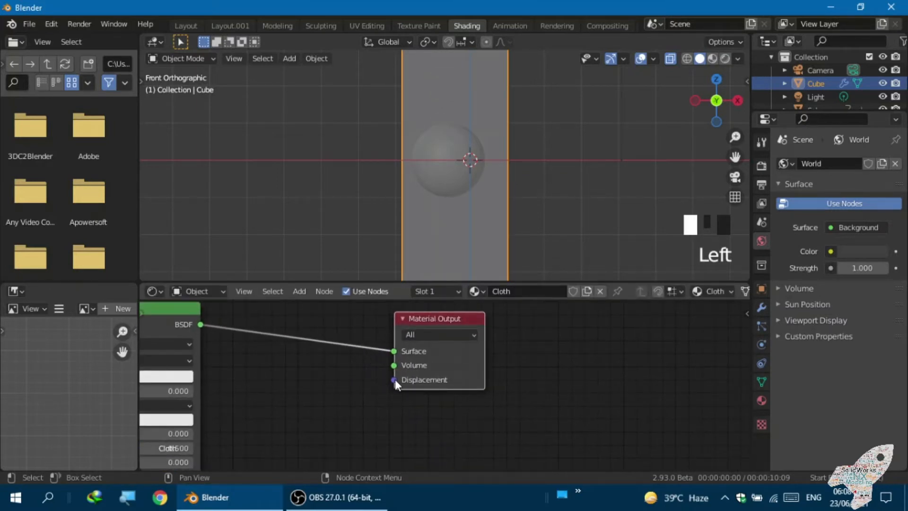
left_click_drag(394, 379, 326, 416)
key("Home")
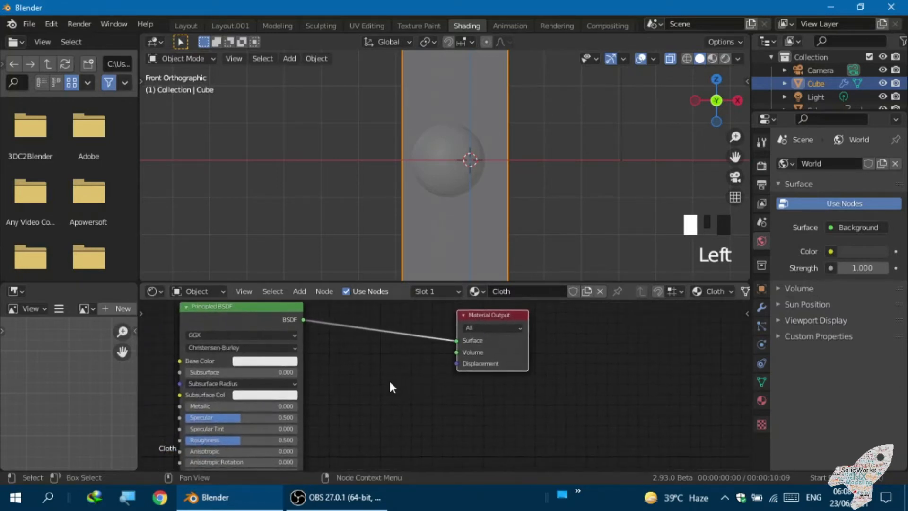
- Delete the Principled BSDF node from the Cloth material
left_click(383, 311)
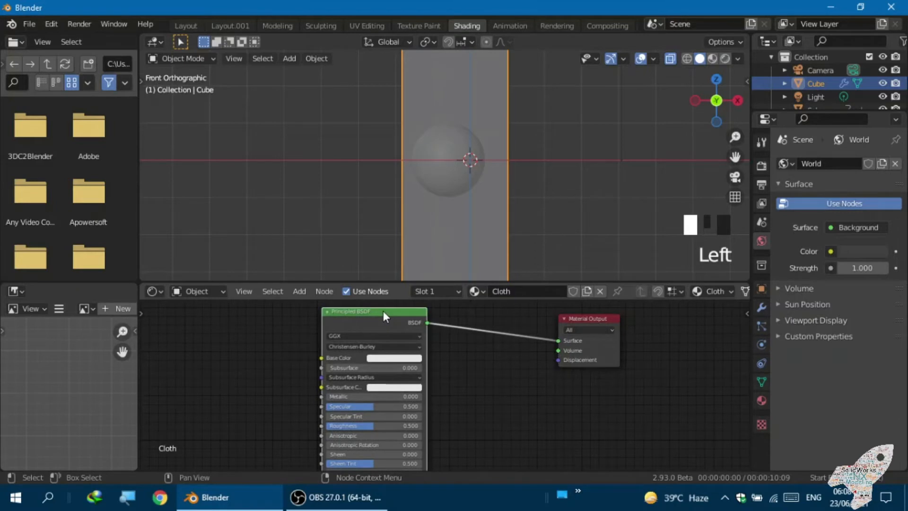
scroll(383, 310, "down", 1)
middle_click_drag(383, 310, 390, 332)
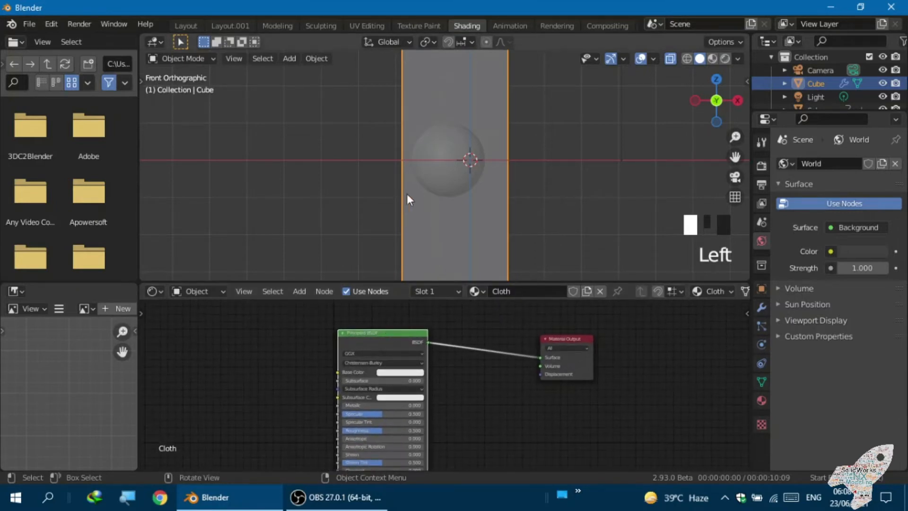
middle_click_drag(421, 345, 484, 364, "ctrl")
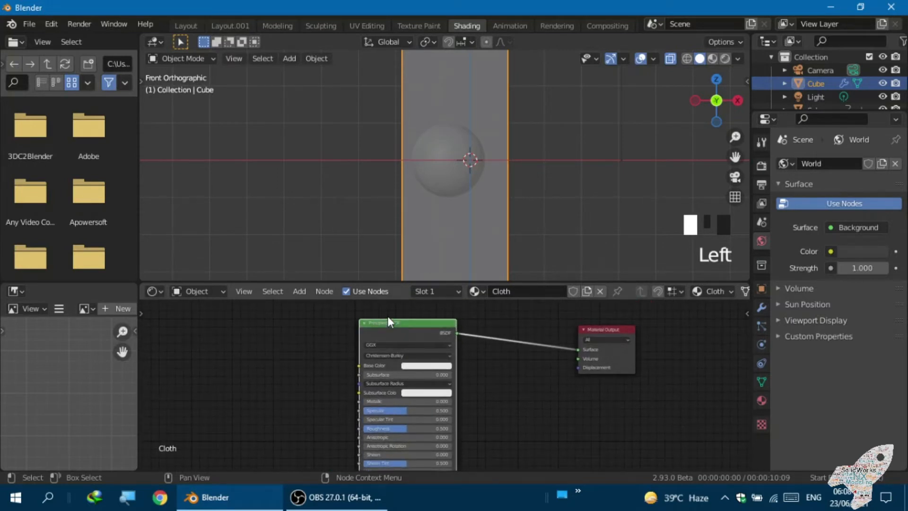
key("x")
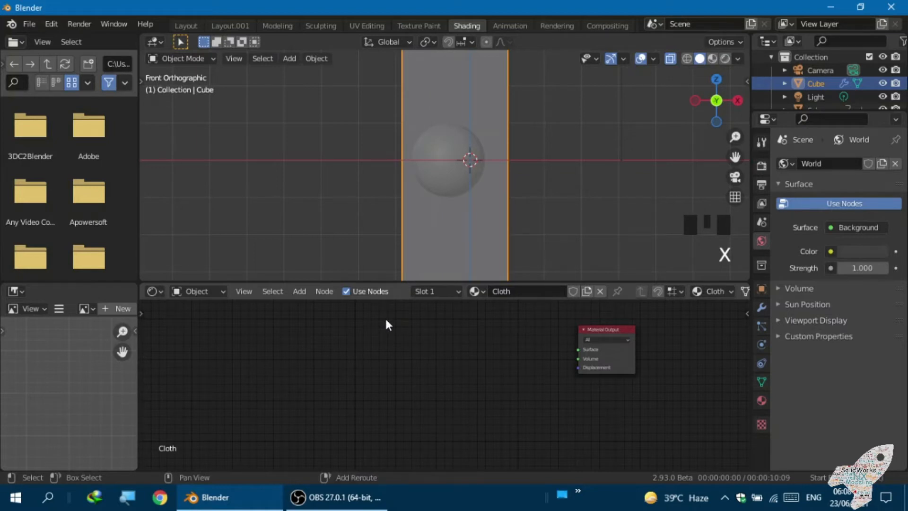
key("shift+a")
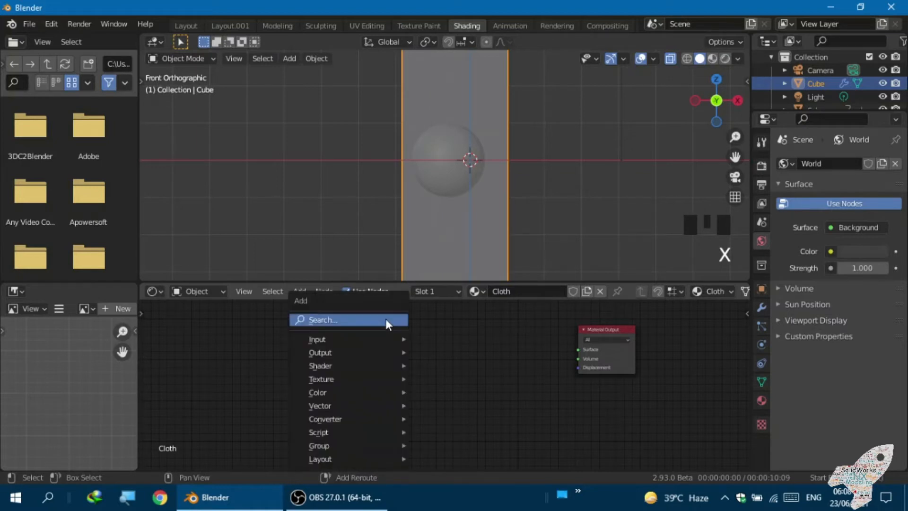
left_click(348, 322)
key("Escape")
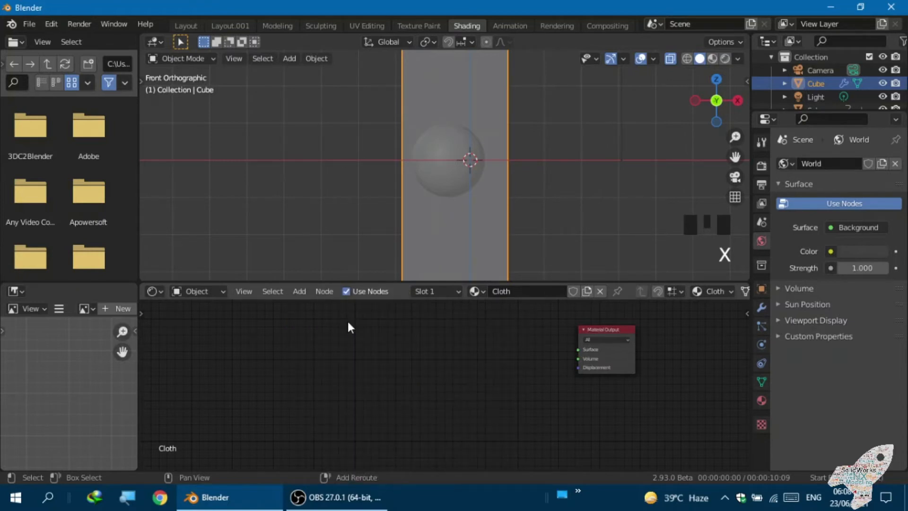
- Add a Translucent BSDF shader node to the Cloth material, placed well before the Material Output node
key("shift+a")
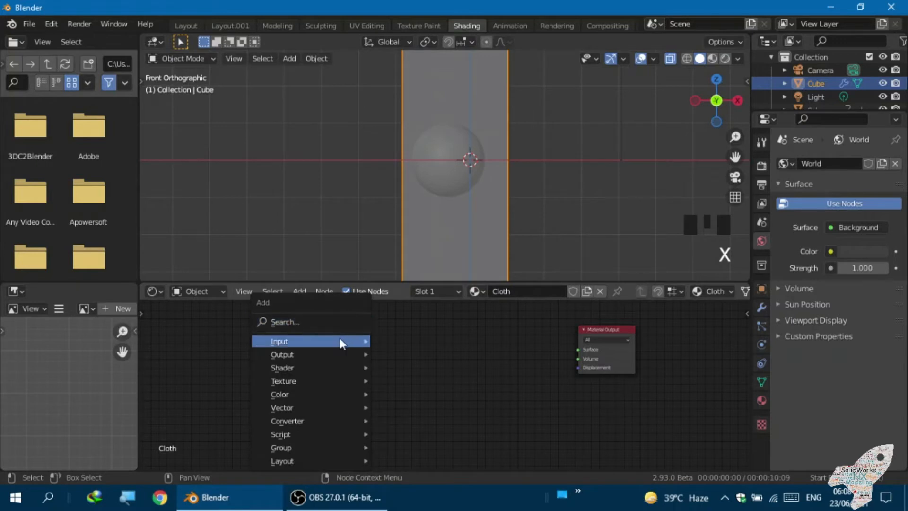
mouse_move(338, 347)
mouse_move(319, 370)
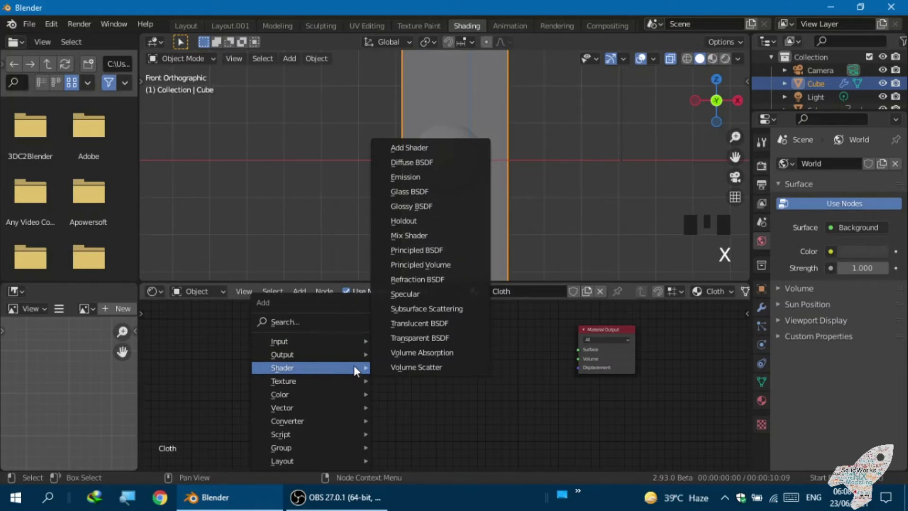
left_click(393, 322)
left_click(388, 331)
middle_click_drag(399, 350, 375, 368)
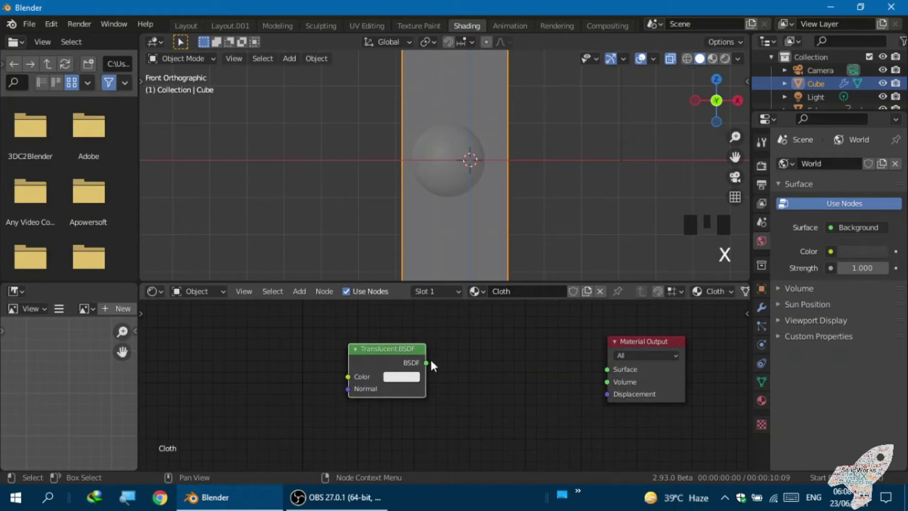
- Find and add a Mix Shader node, placing it between the Translucent BSDF and the Material Output
key("shift+a")
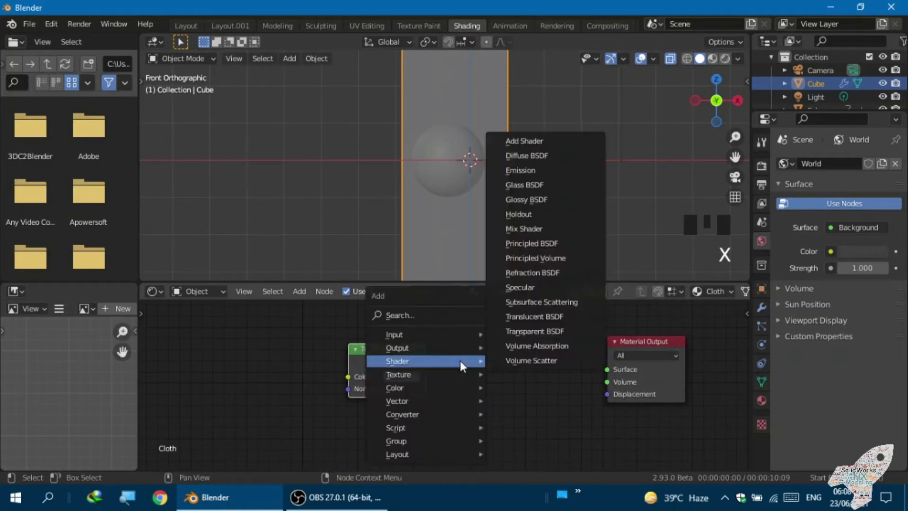
left_click(425, 316)
type("ic")
key("BackSpace")
key("BackSpace")
type("mix")
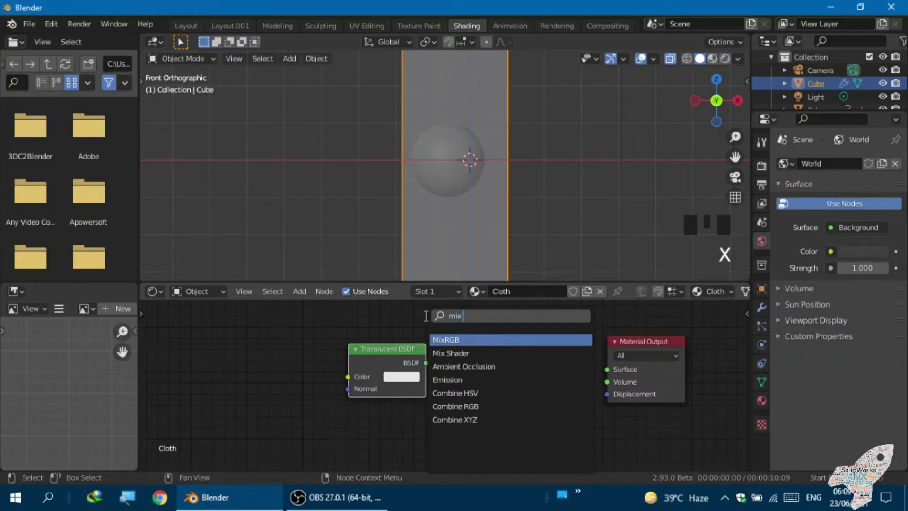
type(" sha")
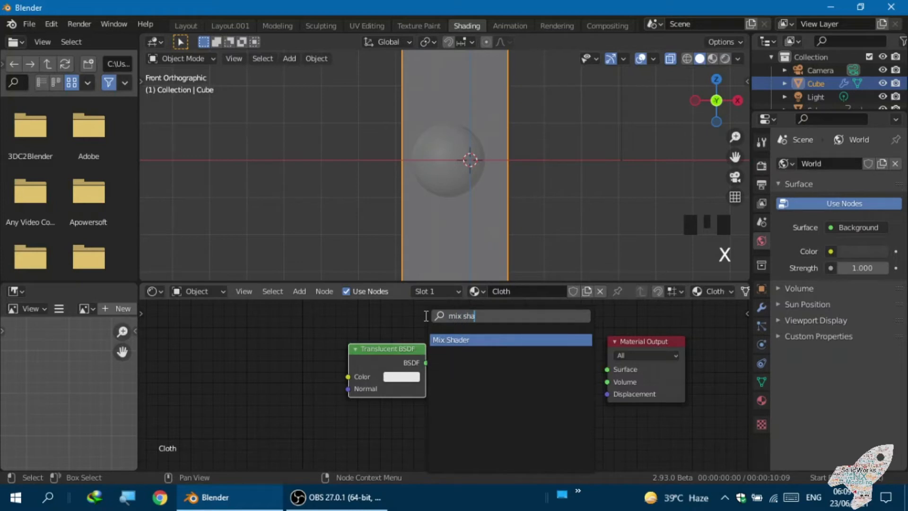
left_click(494, 339)
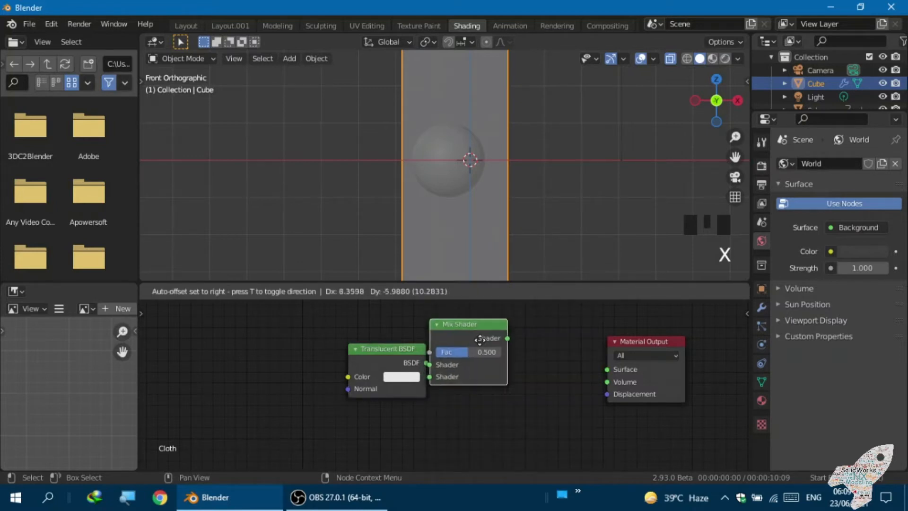
left_click(529, 340)
- Connect the Mix Shader output to the Material Output's Surface and the Translucent BSDF to the Mix Shader's first Shader input
scroll(553, 357, "up", 1)
left_click_drag(560, 335, 615, 371)
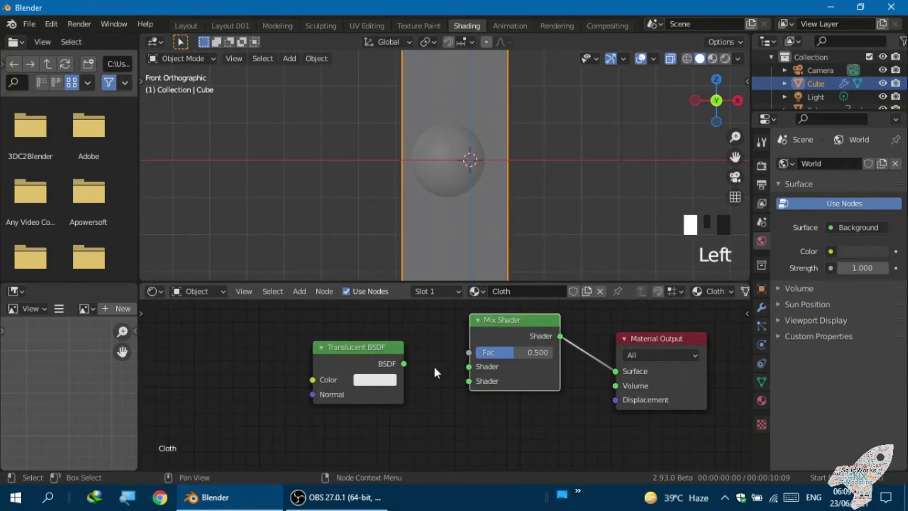
left_click_drag(403, 363, 463, 365)
scroll(440, 342, "down", 1)
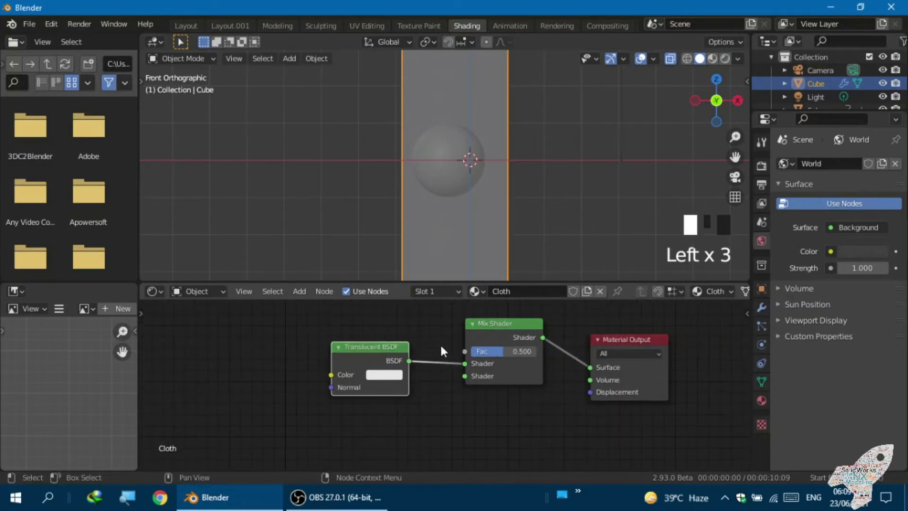
- Switch the viewport to Material Preview shading and look at the tall box's material from several angles
left_click(713, 59)
scroll(549, 137, "down", 1)
middle_click_drag(549, 138, 518, 175)
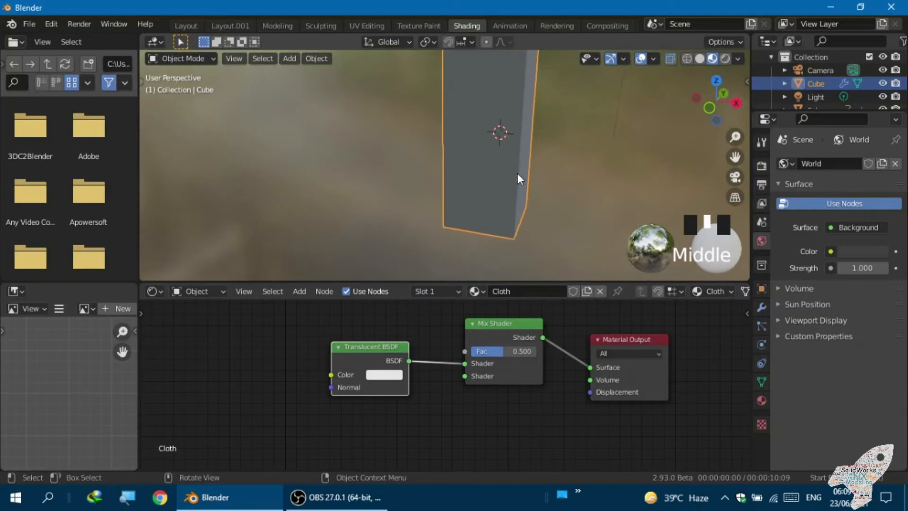
scroll(554, 122, "down", 3)
scroll(521, 132, "up", 4)
middle_click_drag(508, 140, 454, 221)
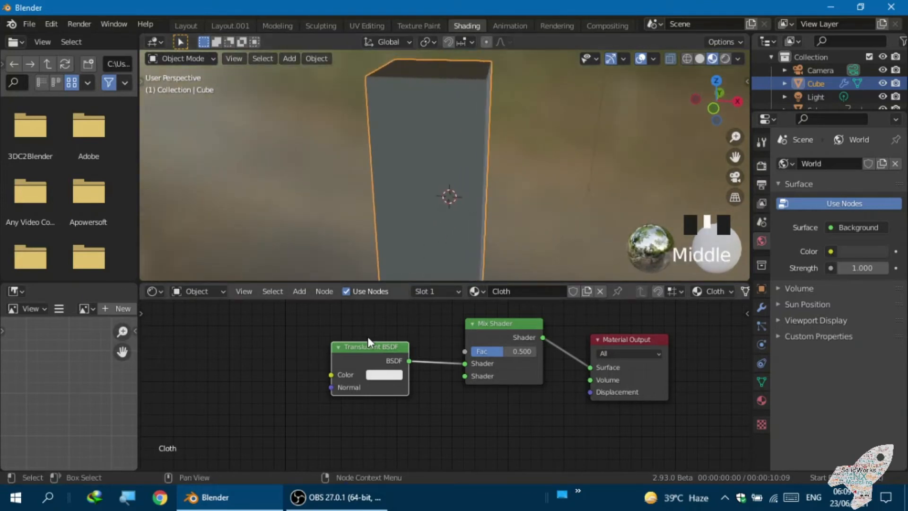
- Add a Transparent BSDF node below the Translucent BSDF and connect its output to the Mix Shader's second Shader input
key("shift+a")
mouse_move(276, 375)
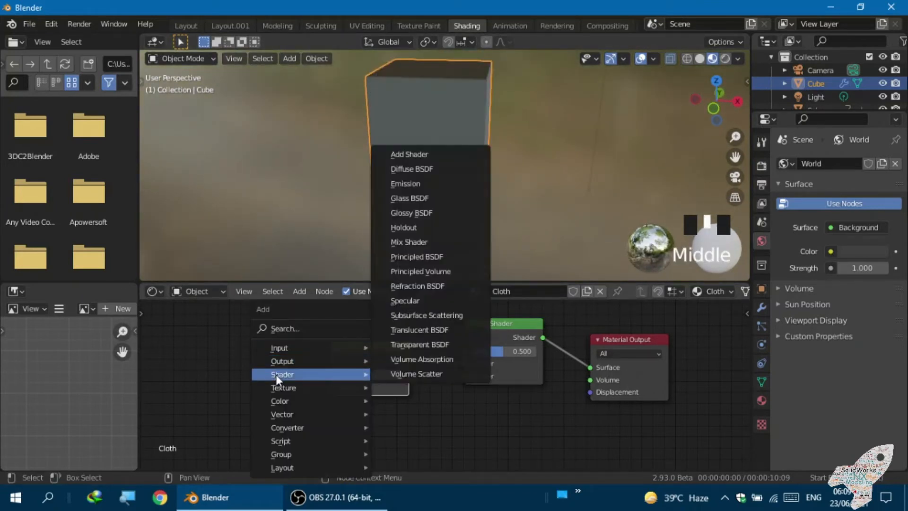
left_click(401, 345)
left_click(305, 392)
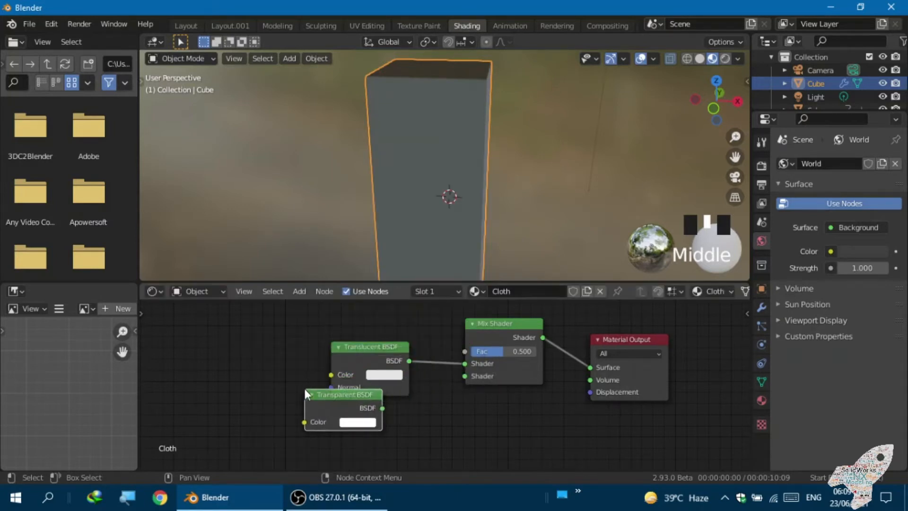
left_click_drag(383, 407, 471, 380)
- Switch the viewport to Rendered shading and view the tall box from different angles
scroll(450, 130, "down", 2)
middle_click_drag(450, 130, 531, 115)
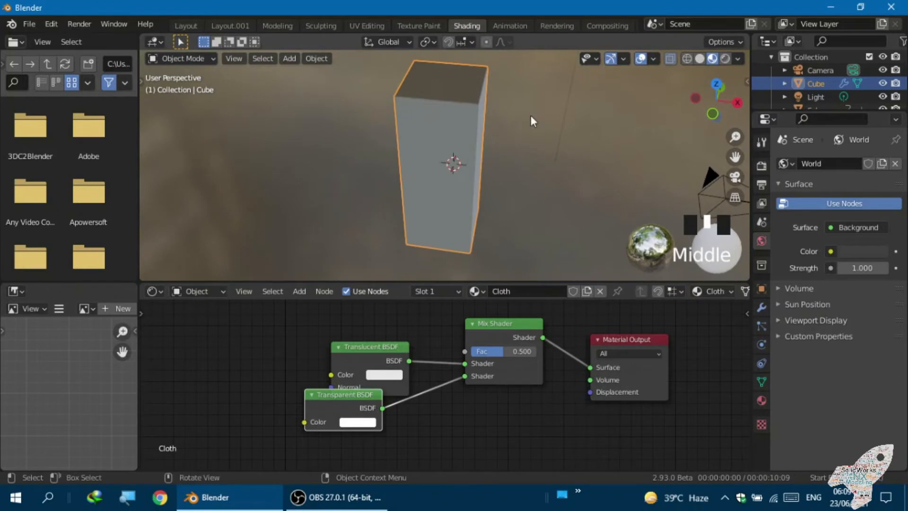
left_click(725, 58)
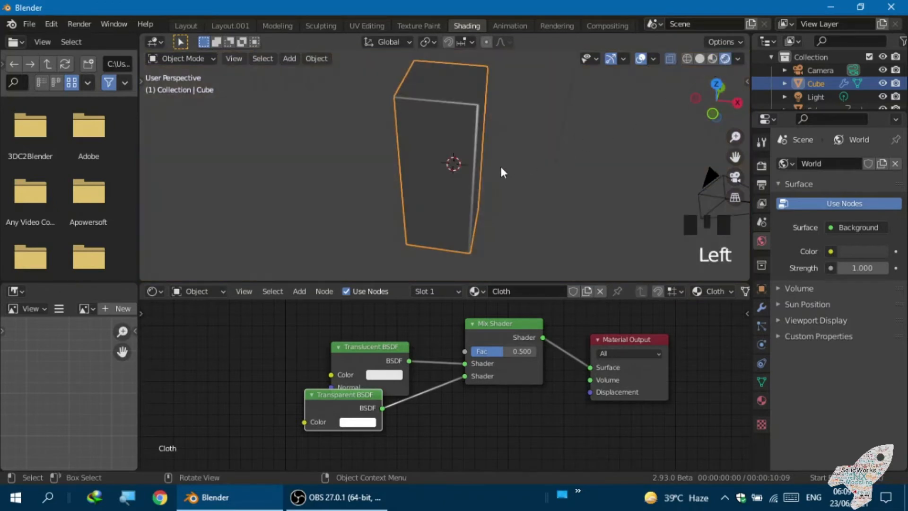
scroll(462, 168, "down", 2)
scroll(462, 166, "up", 4)
middle_click_drag(462, 162, 464, 227)
scroll(454, 217, "down", 3)
- Move the Mix Shader link from the Material Output's Surface to its Volume input and look at the box from several angles
mouse_move(591, 367)
left_mouse_down()
mouse_move(589, 389)
mouse_move(595, 380)
left_mouse_up()
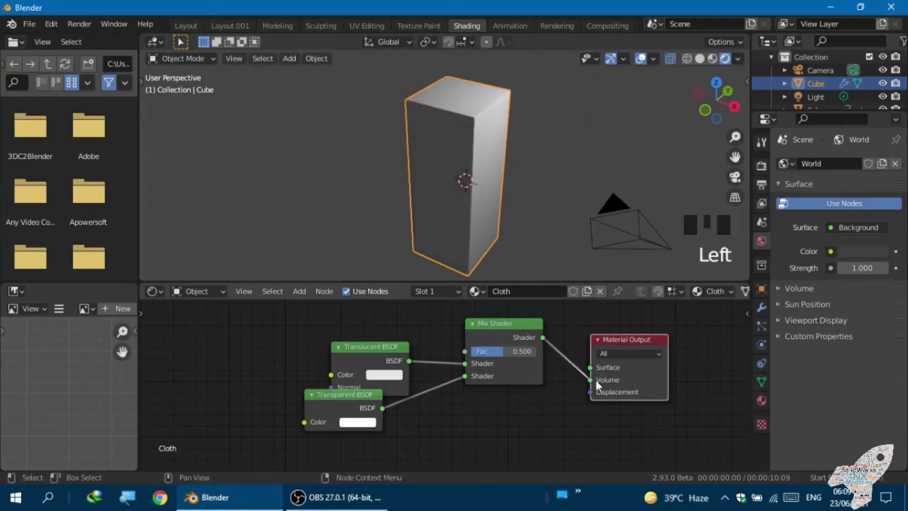
middle_click_drag(517, 260, 546, 228)
scroll(477, 203, "up", 3)
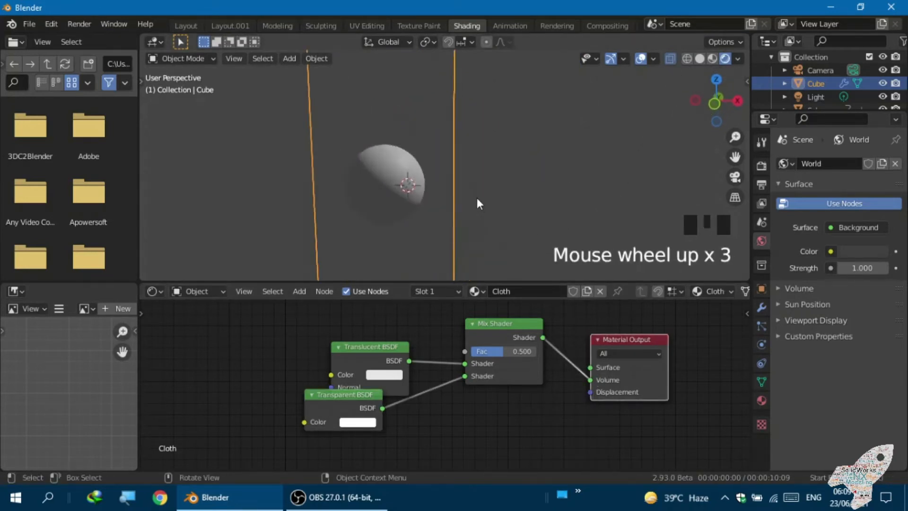
middle_click_drag(477, 203, 398, 199)
scroll(416, 159, "down", 3)
middle_click_drag(416, 159, 464, 189)
scroll(437, 197, "down", 2)
scroll(415, 219, "up", 2)
middle_click_drag(415, 219, 475, 201)
scroll(440, 218, "down", 2)
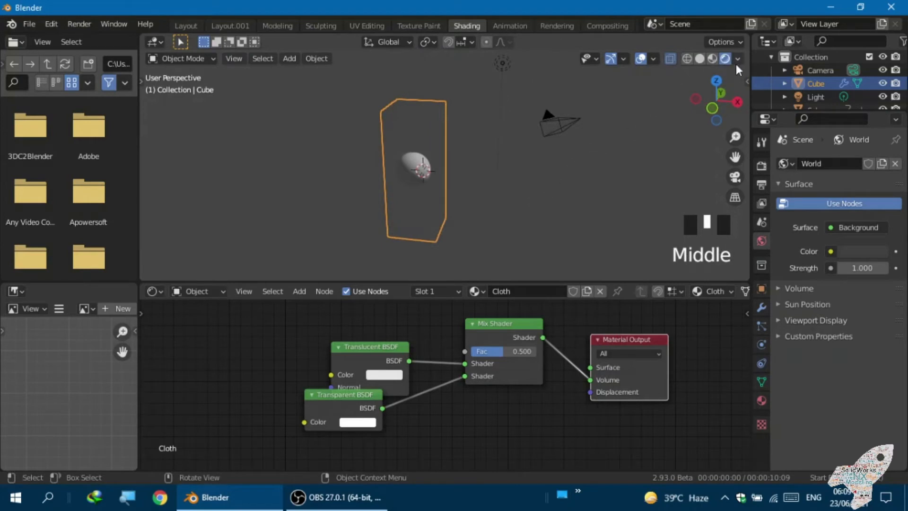
- Show the floor grid and the X and Y axes in the viewport overlays
left_click(653, 58)
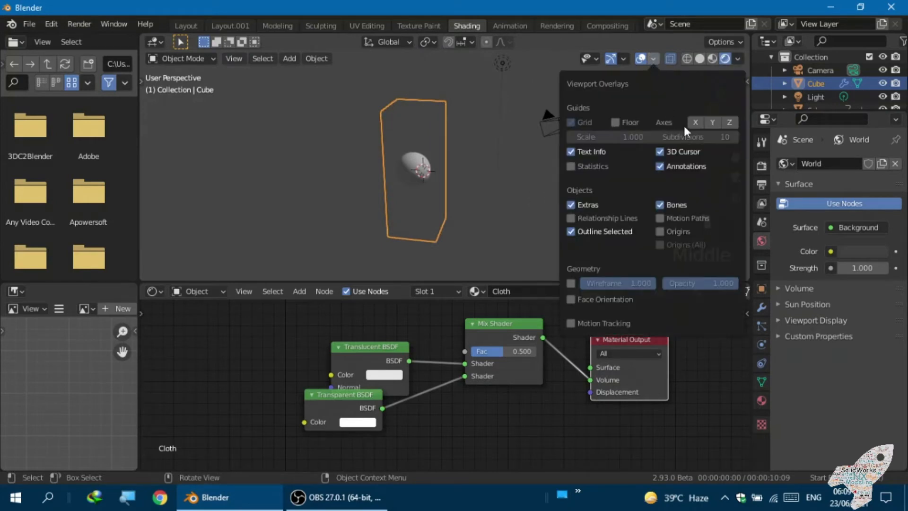
left_click(695, 122)
left_click(713, 122)
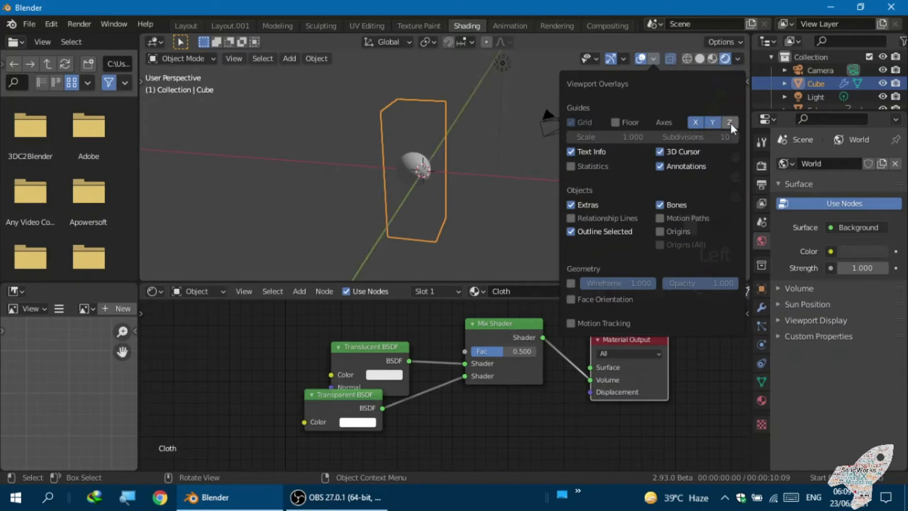
left_click(615, 122)
middle_click_drag(461, 170, 490, 166)
scroll(401, 162, "up", 3)
- Deselect and reselect the tall box to check its rendered look with and without the selection outline
left_click(467, 140)
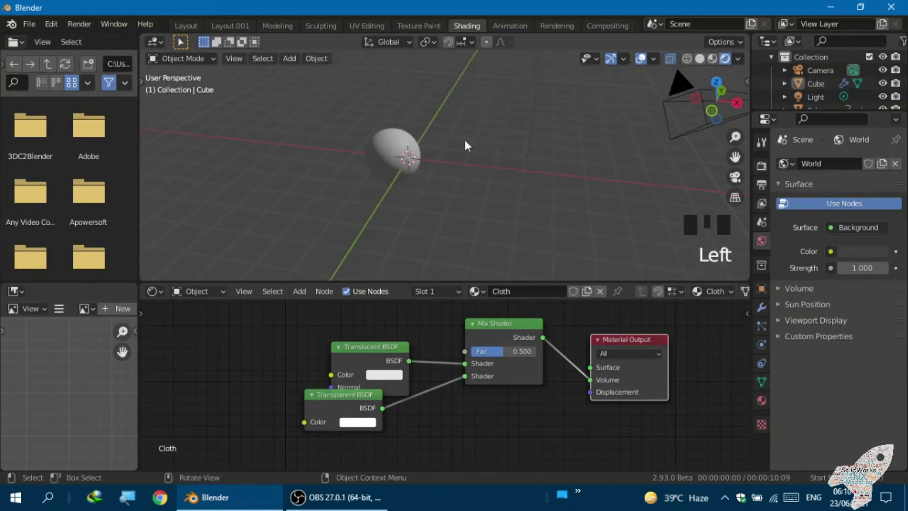
left_click(425, 126)
mouse_move(425, 126)
middle_mouse_down()
mouse_move(365, 122)
mouse_move(419, 124)
middle_mouse_up()
- Find and add a Fresnel node to the Cloth material, placing it before the Translucent BSDF
left_click(374, 374)
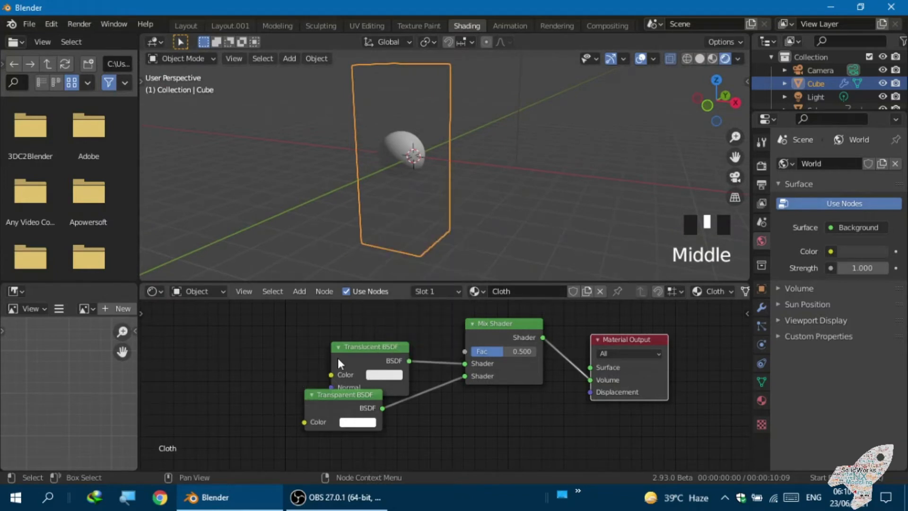
scroll(348, 373, "down", 2)
middle_click_drag(349, 374, 395, 385)
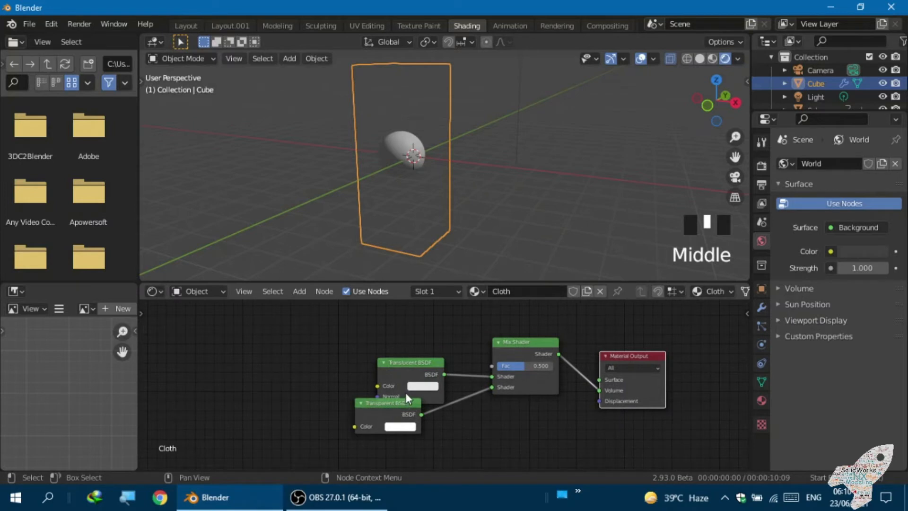
key("shift+a")
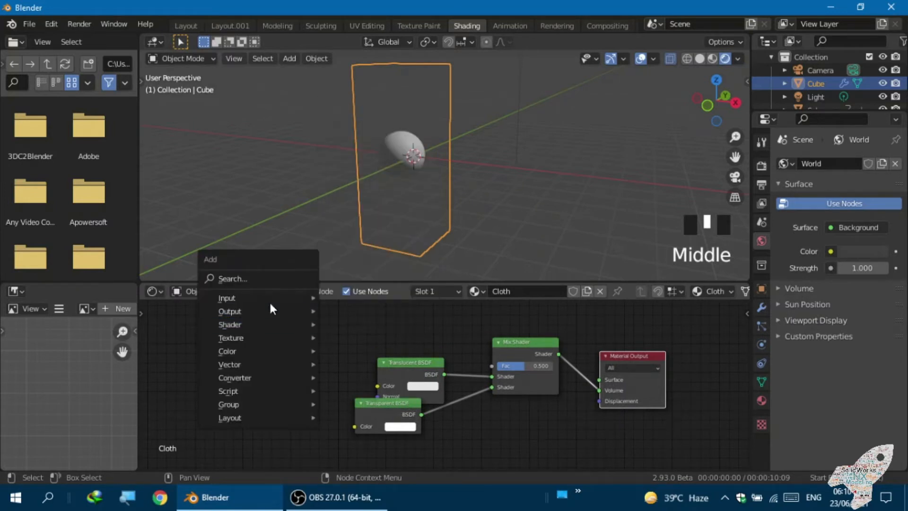
left_click(258, 279)
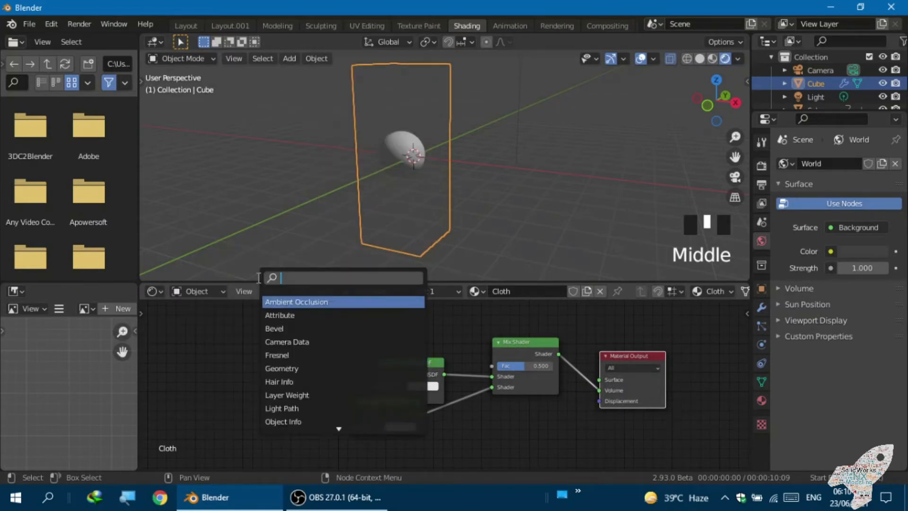
type("f")
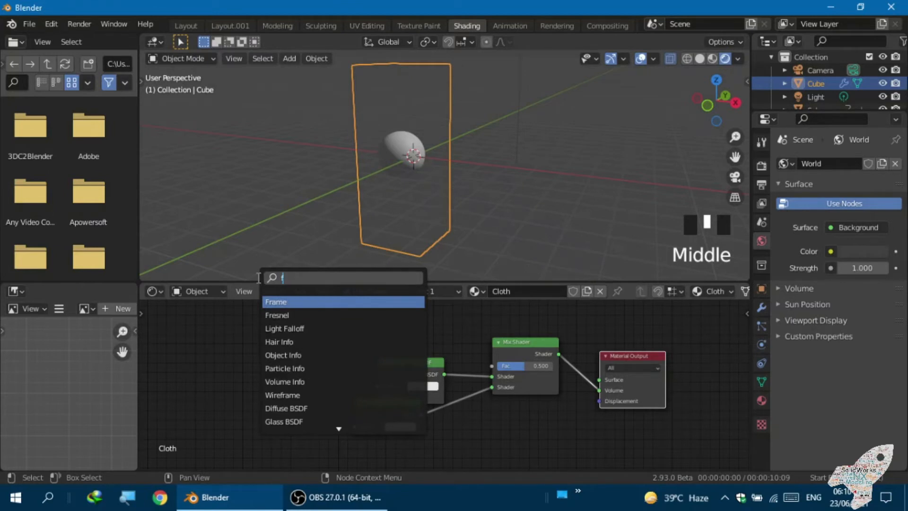
key("Down")
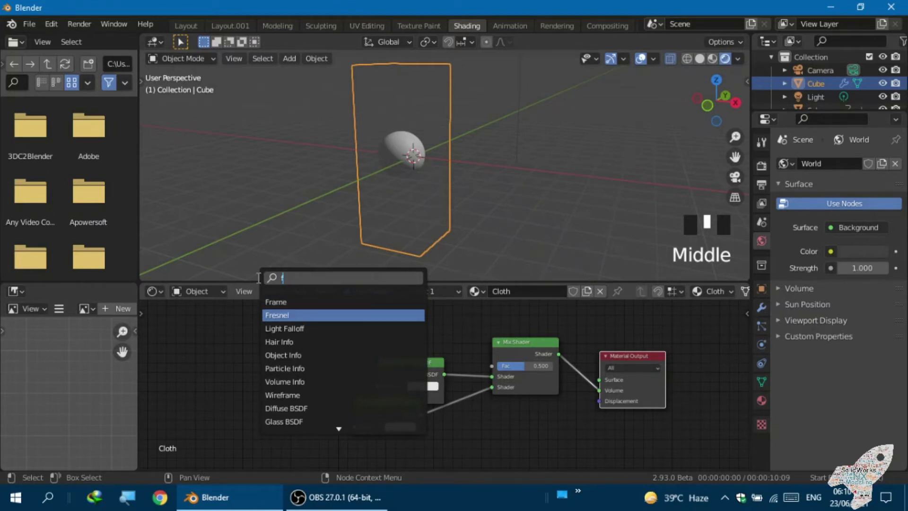
key("Return")
left_click(280, 329)
scroll(263, 351, "up", 4)
middle_click_drag(264, 352, 252, 373)
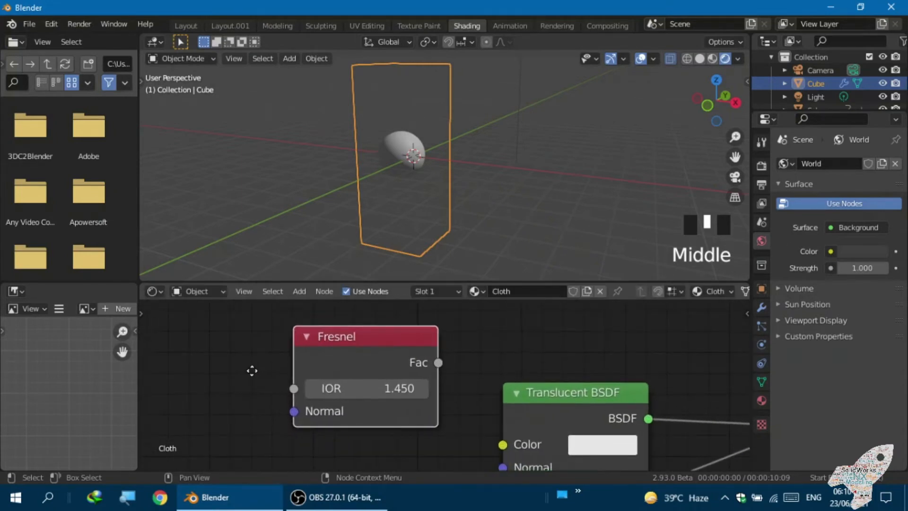
- Connect the Fresnel node's Fac output to the Mix Shader's Fac input
scroll(250, 377, "down", 1)
scroll(251, 377, "down", 1)
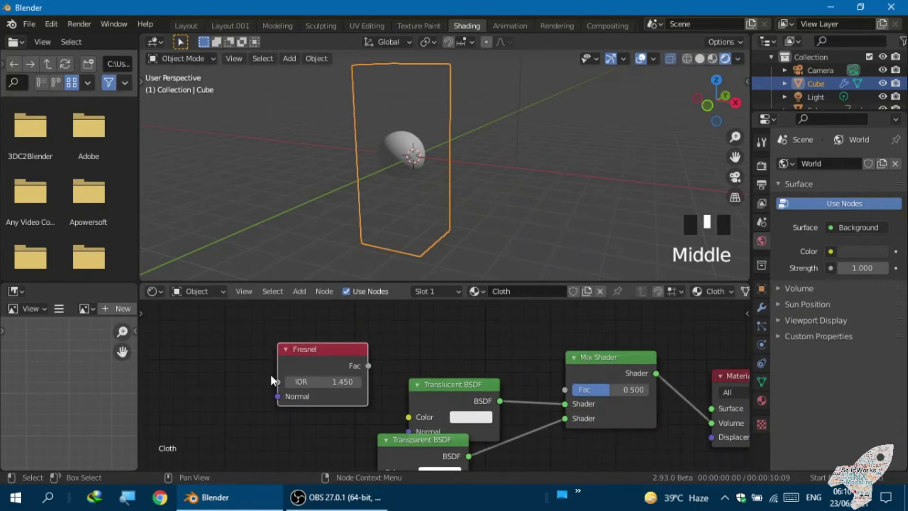
left_click_drag(367, 366, 377, 374)
left_click_drag(447, 366, 575, 388)
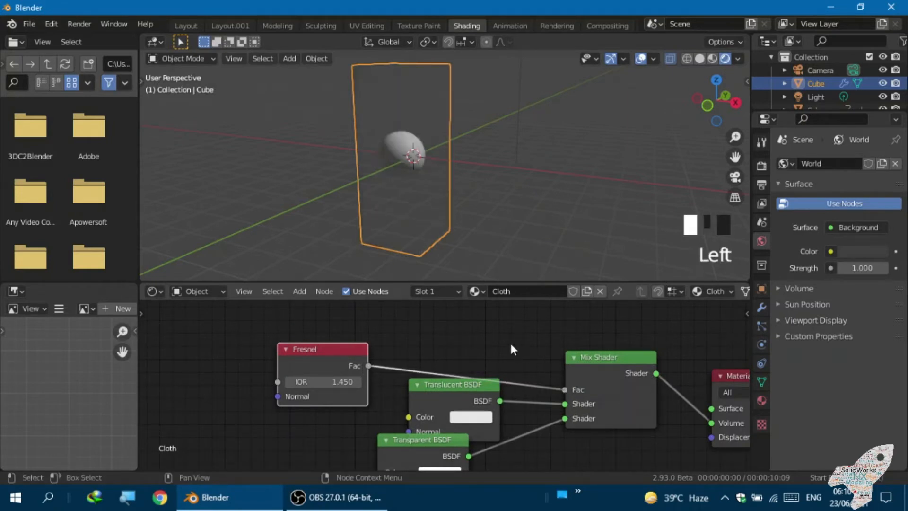
mouse_move(416, 220)
middle_mouse_down()
mouse_move(462, 240)
mouse_move(406, 222)
middle_mouse_up()
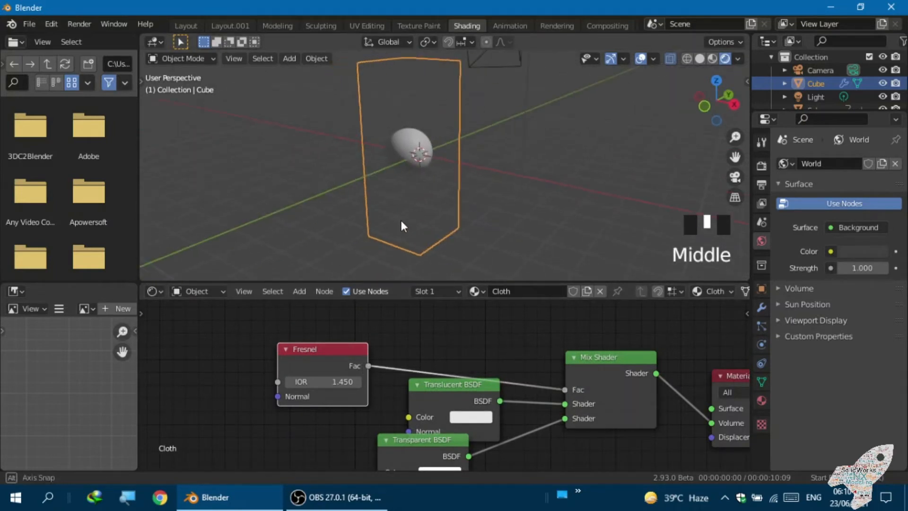
- In the Cloth material's settings, try Alpha Clip as the Blend Mode and settle on Alpha Blend
left_click(761, 400)
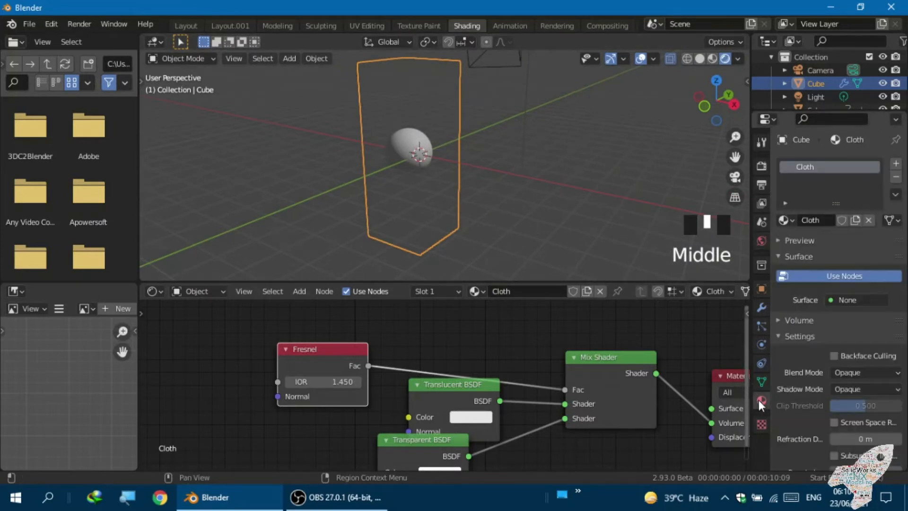
scroll(804, 340, "up", 2)
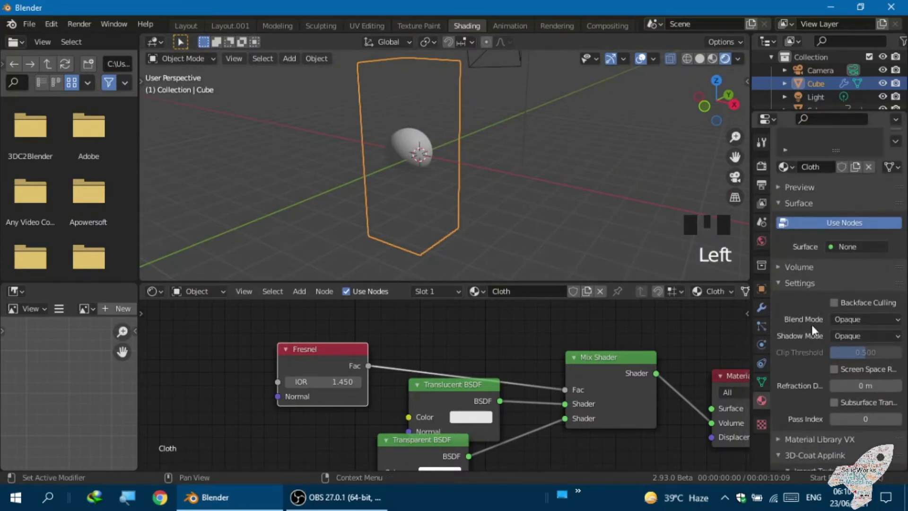
scroll(804, 325, "down", 5)
scroll(804, 325, "up", 5)
left_click(851, 320)
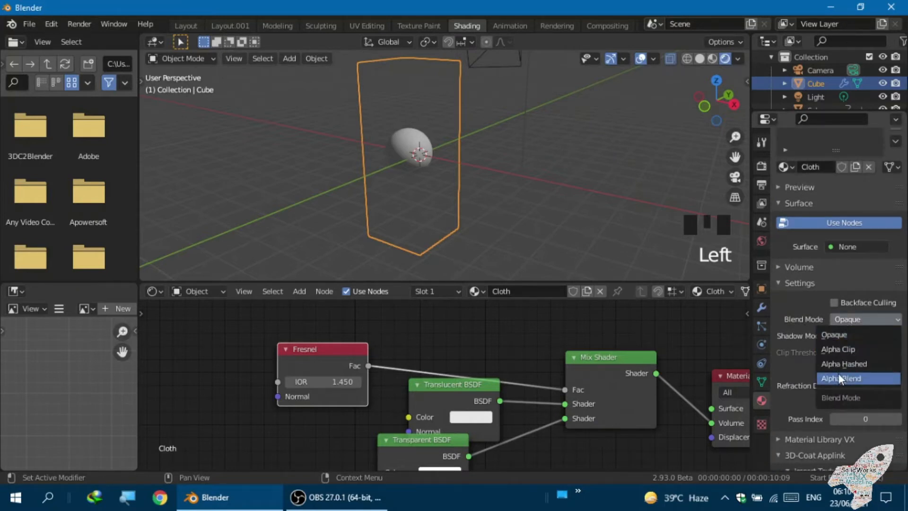
left_click(841, 348)
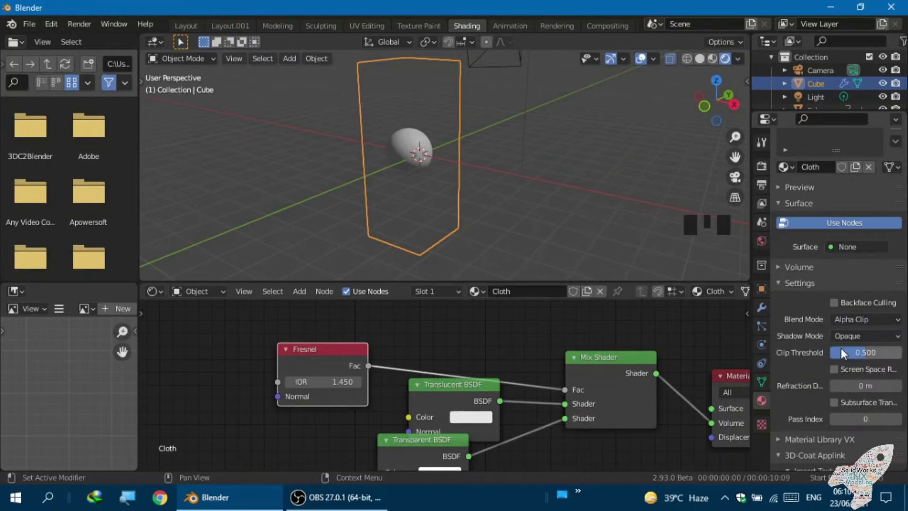
middle_click_drag(465, 210, 524, 215)
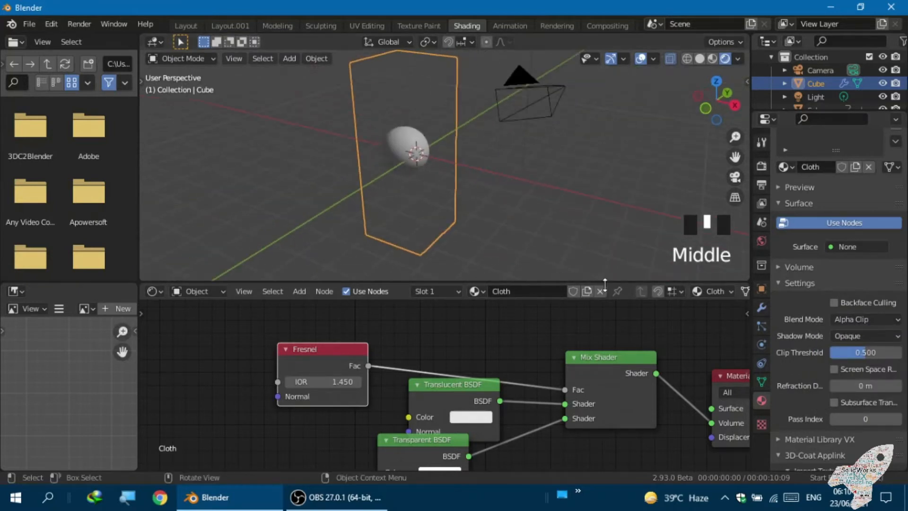
left_click(844, 317)
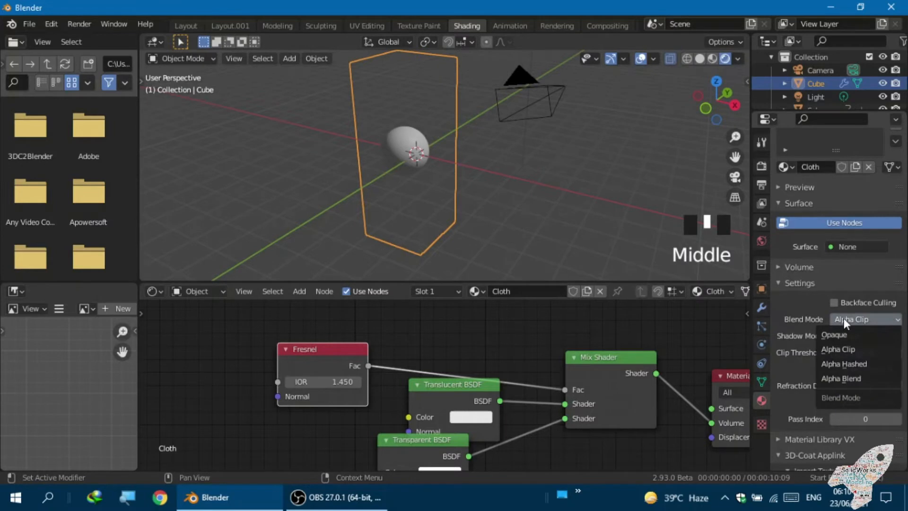
left_click(835, 378)
mouse_move(526, 180)
middle_mouse_down()
mouse_move(547, 174)
mouse_move(519, 172)
mouse_move(541, 189)
middle_mouse_up()
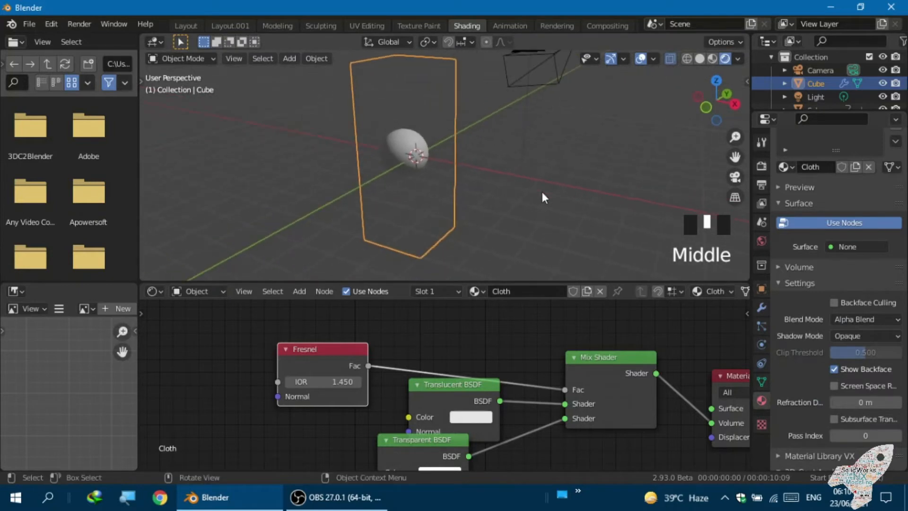
- Enable Screen Space Refraction and Subsurface Translucency for the Cloth material, and widen the properties area to read the full option names
left_click(834, 385)
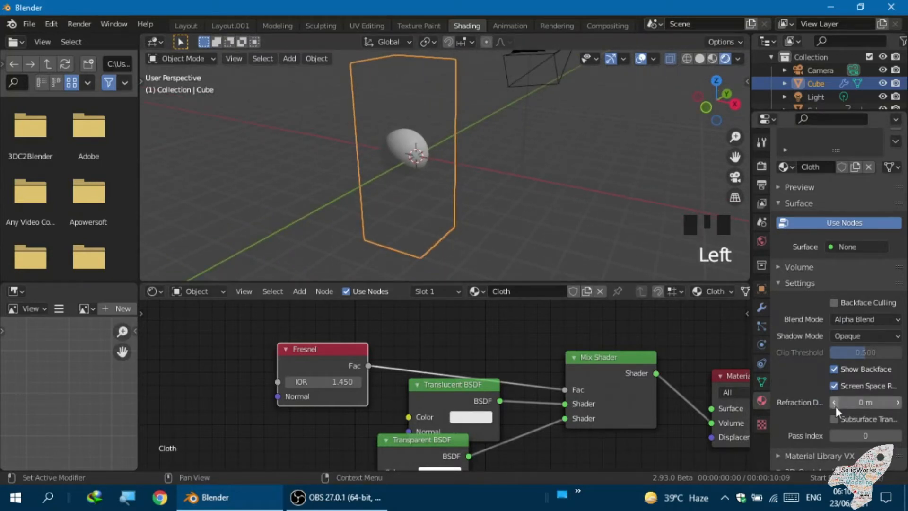
left_click(834, 419)
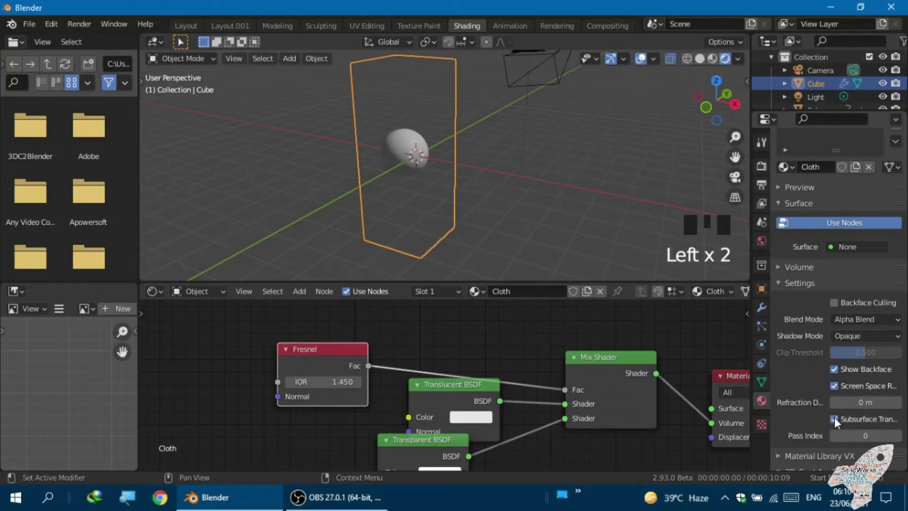
left_click_drag(749, 395, 659, 395)
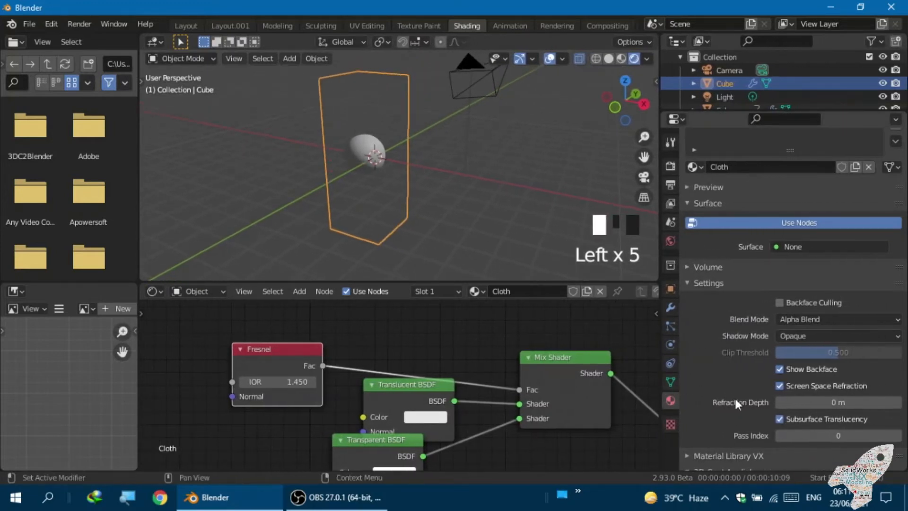
scroll(754, 419, "down", 2)
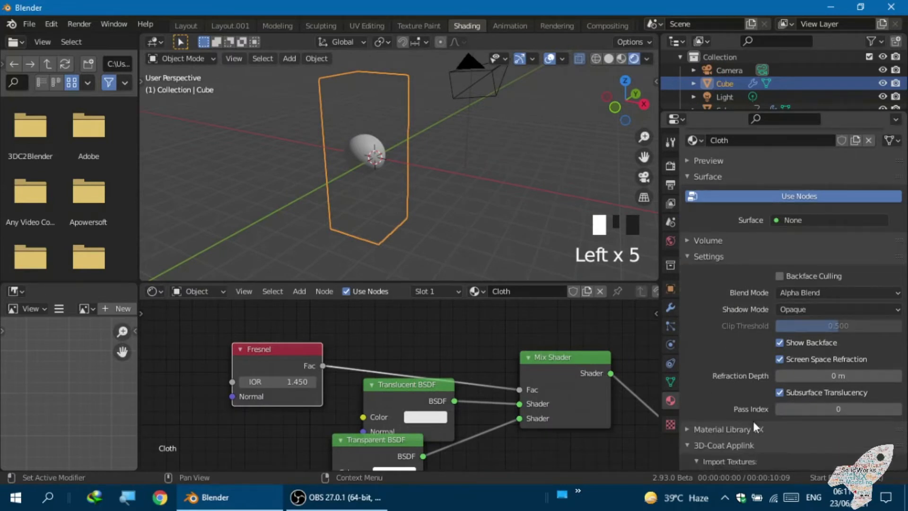
mouse_move(789, 410)
left_mouse_down()
mouse_move(809, 411)
mouse_move(785, 408)
left_mouse_up()
mouse_move(804, 376)
left_mouse_down()
mouse_move(833, 376)
mouse_move(799, 376)
left_mouse_up()
- Set the Translucent BSDF's color to red
scroll(382, 379, "up", 3)
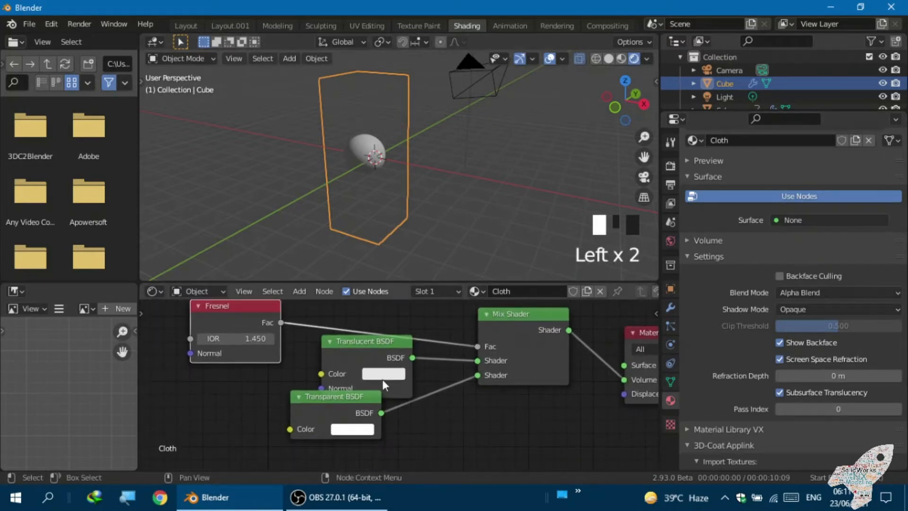
left_click(388, 372)
left_click_drag(438, 216, 424, 246)
- Deselect and reselect the tall box and examine from several angles how the recolored material renders
left_click(283, 195)
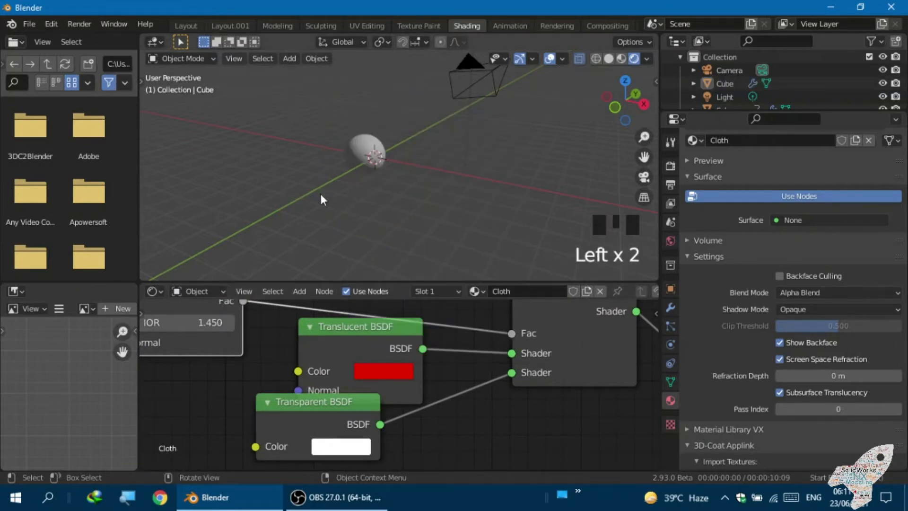
scroll(311, 166, "up", 2)
left_click(324, 153)
middle_click_drag(323, 152, 353, 132)
scroll(433, 169, "up", 2)
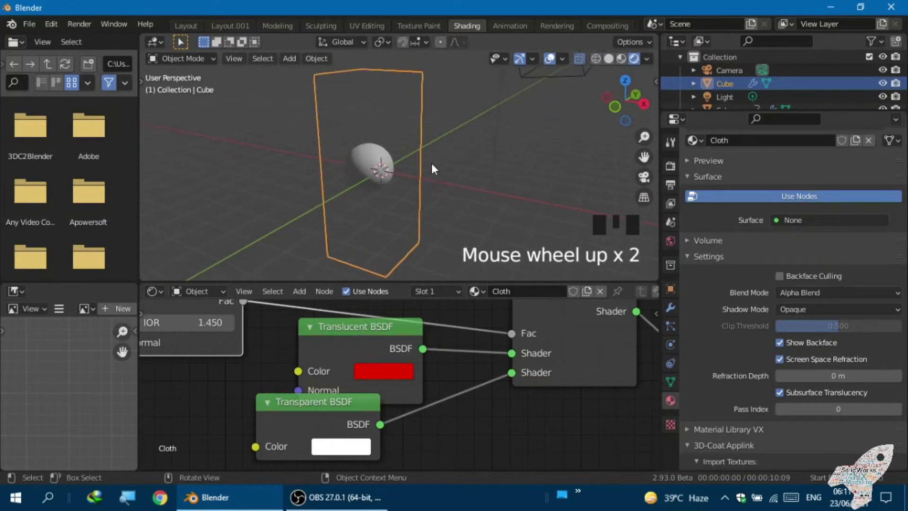
middle_click_drag(432, 166, 467, 159)
scroll(369, 153, "down", 1)
mouse_move(368, 153)
middle_mouse_down()
mouse_move(341, 155)
mouse_move(353, 157)
middle_mouse_up()
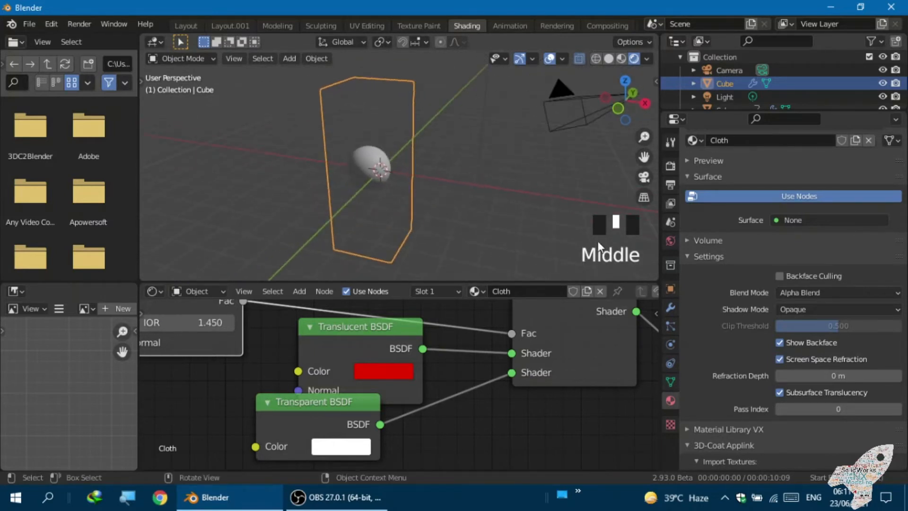
- Assign an Environment Texture to the World background's color
left_click(669, 242)
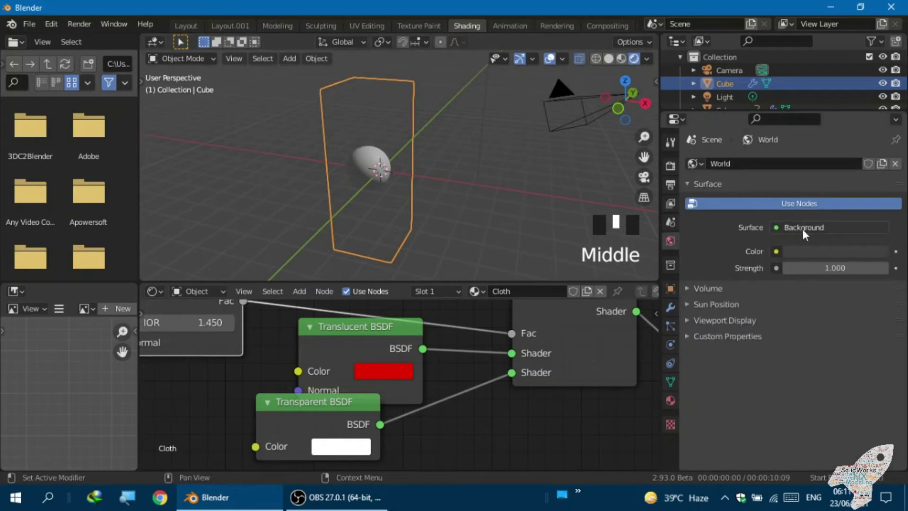
left_click(784, 249)
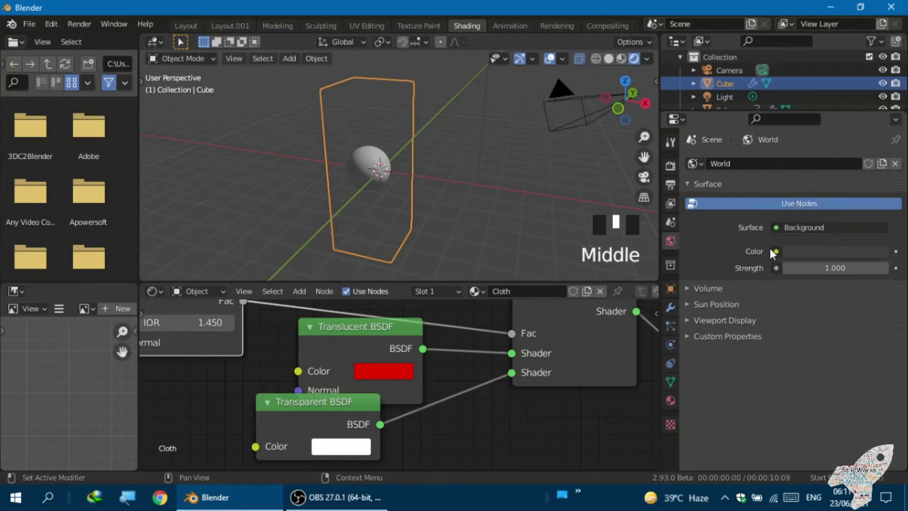
left_click(776, 251)
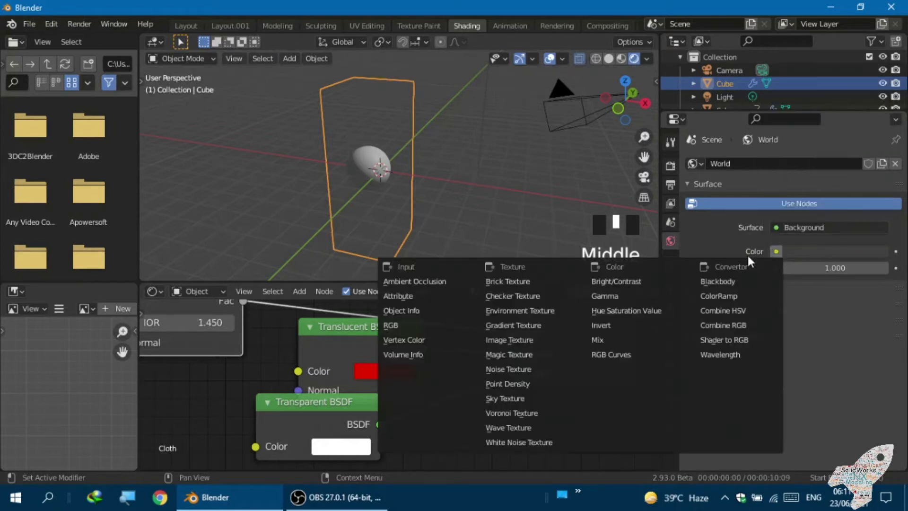
left_click(522, 310)
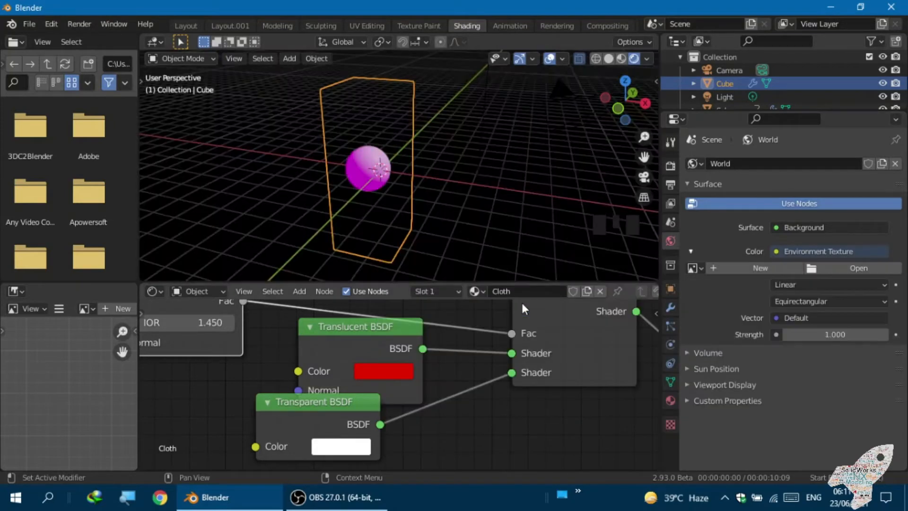
- Load the cloudy-sky image 58330.jpg from the Pictures folder into the World's Environment Texture
left_click(849, 271)
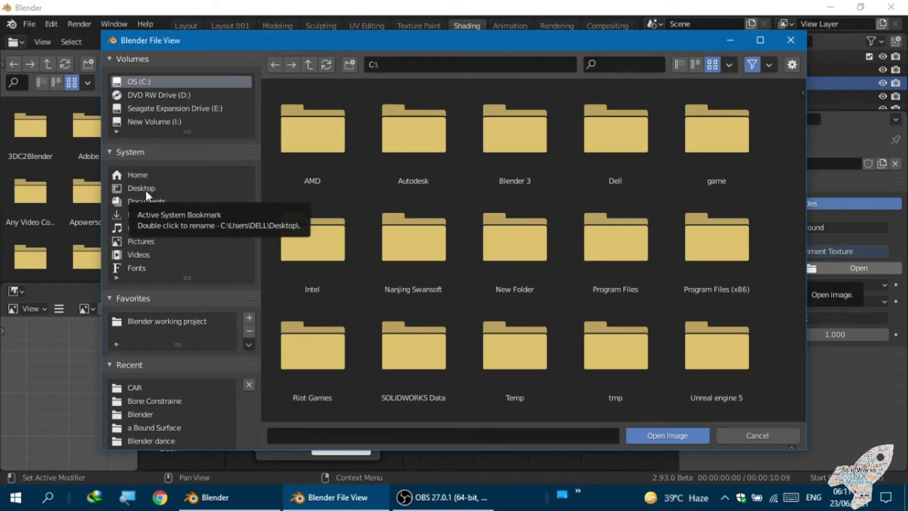
left_click(146, 189)
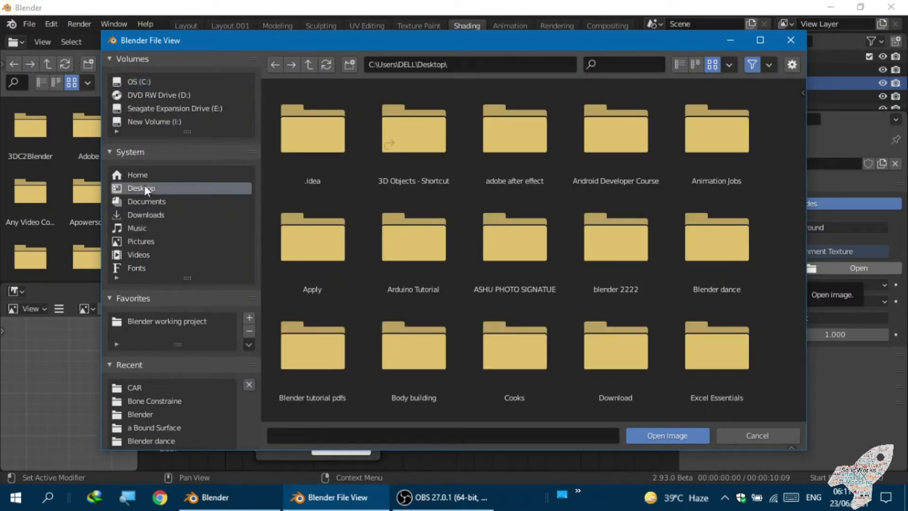
left_click(141, 241)
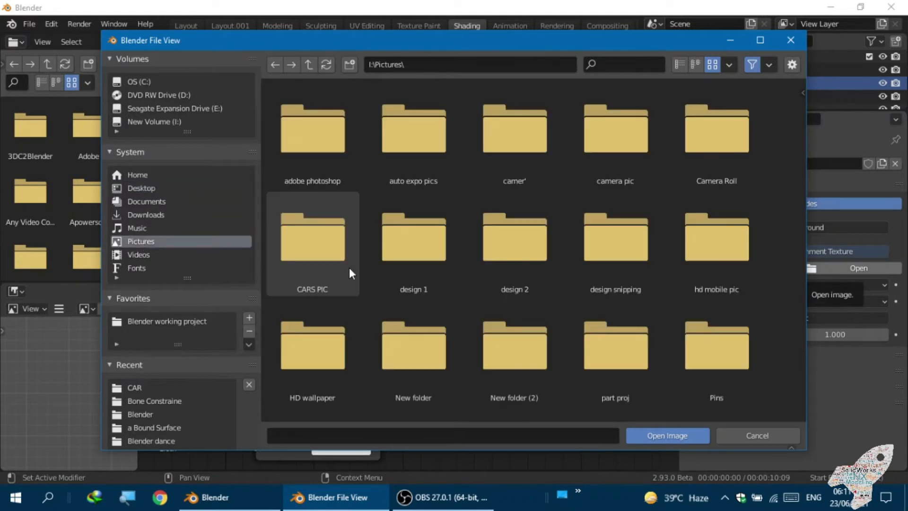
scroll(349, 269, "down", 3)
scroll(349, 271, "down", 9)
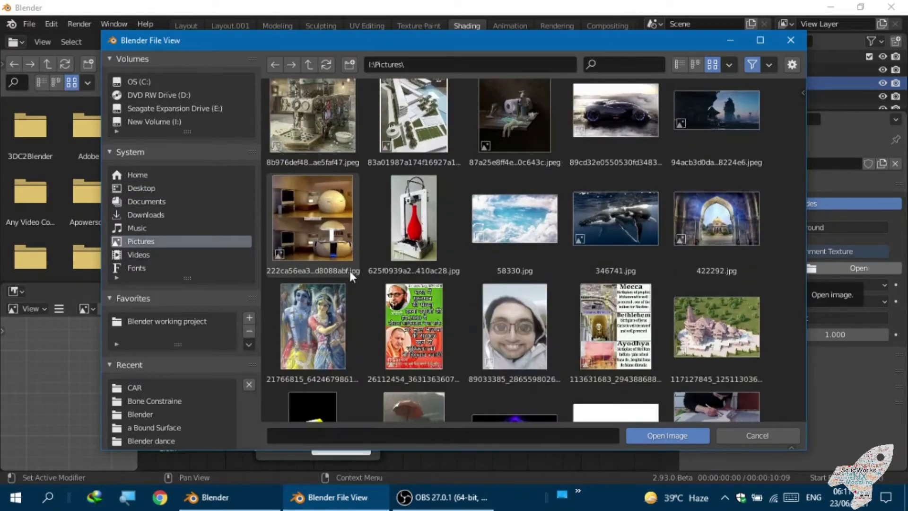
left_click(493, 225)
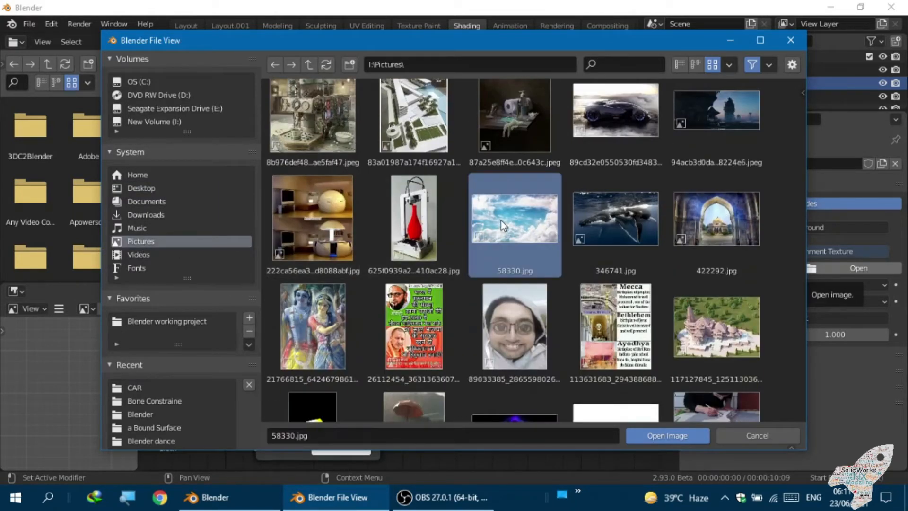
left_click(671, 433)
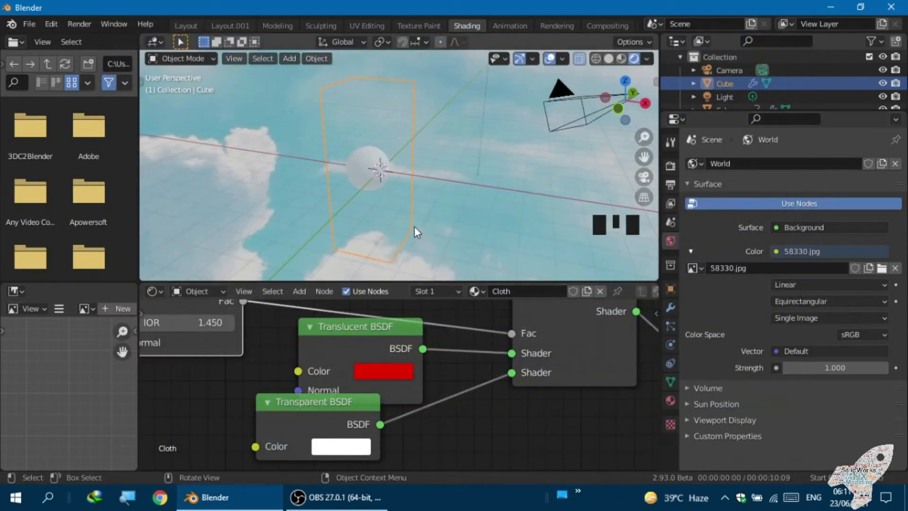
- Swap the Translucent and Transparent BSDF links on the Mix Shader's two shader inputs, and set the Transparent BSDF's color to red
middle_click_drag(376, 214, 375, 163)
left_click(344, 121)
middle_click_drag(344, 121, 348, 172)
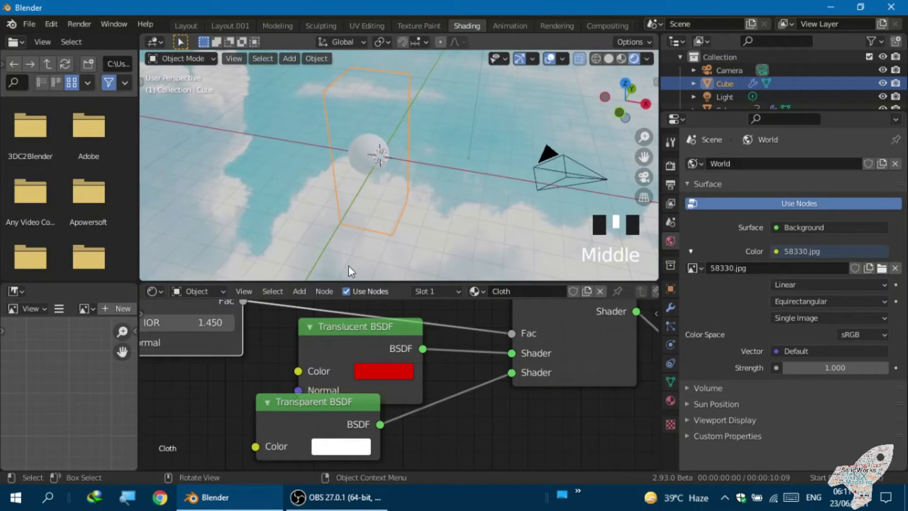
scroll(359, 336, "down", 3)
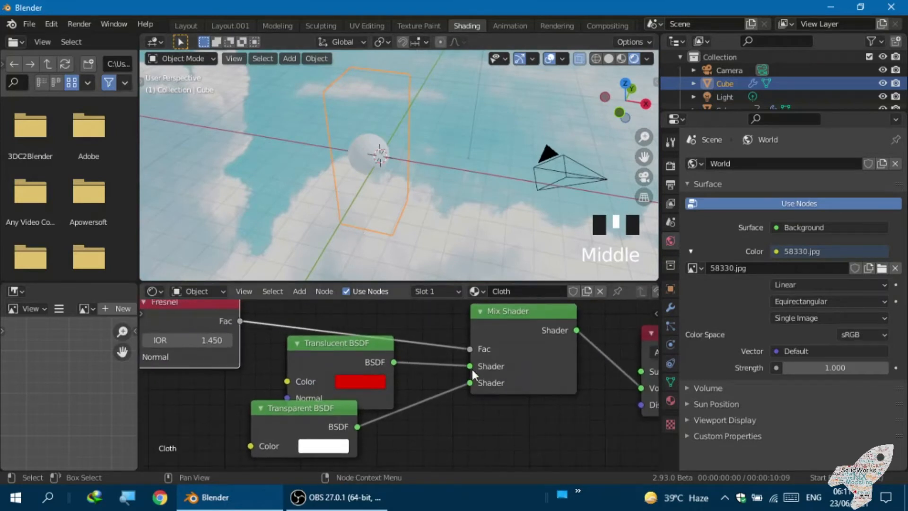
left_click_drag(471, 367, 473, 385)
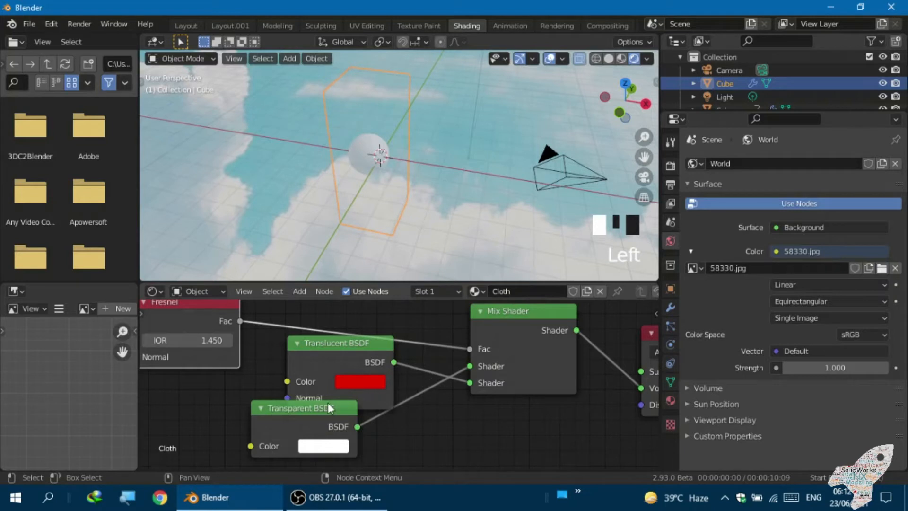
left_click(320, 447)
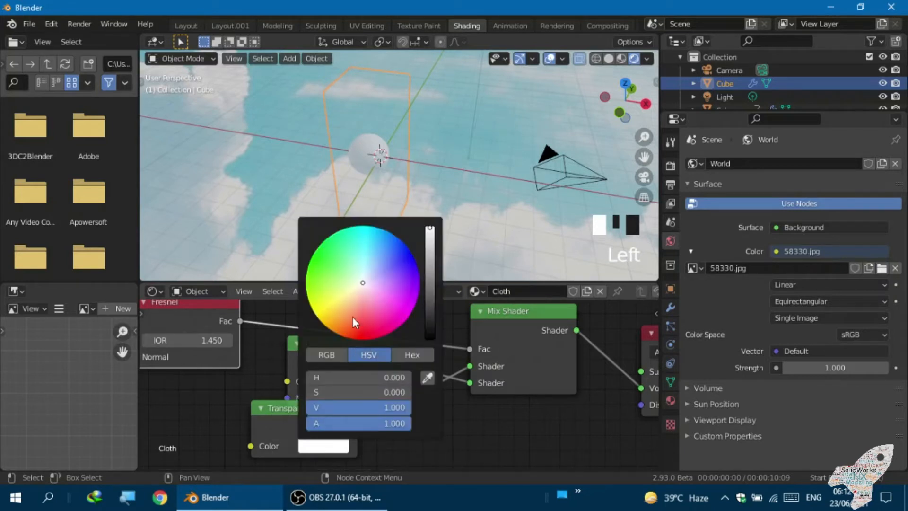
left_click_drag(353, 322, 367, 340)
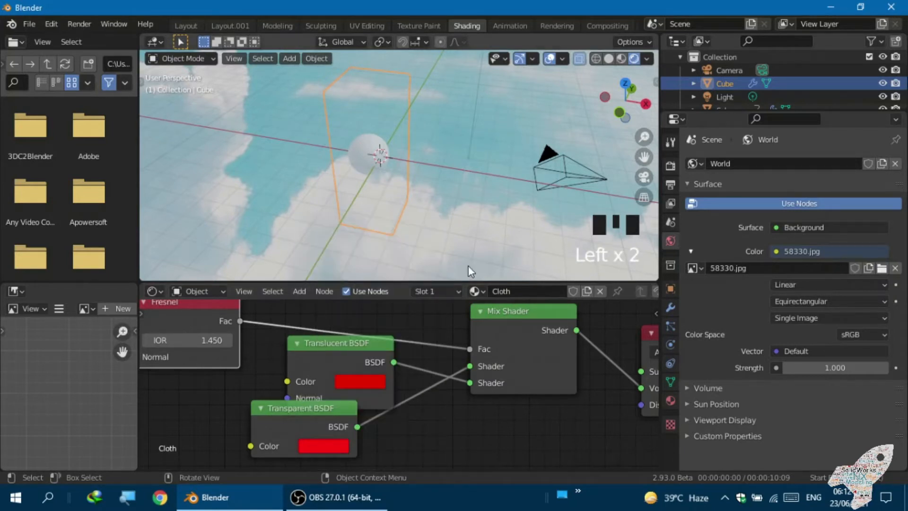
- Move the Mix Shader's link on the Material Output from Volume to Surface and check the box up close
middle_click_drag(471, 340, 395, 346)
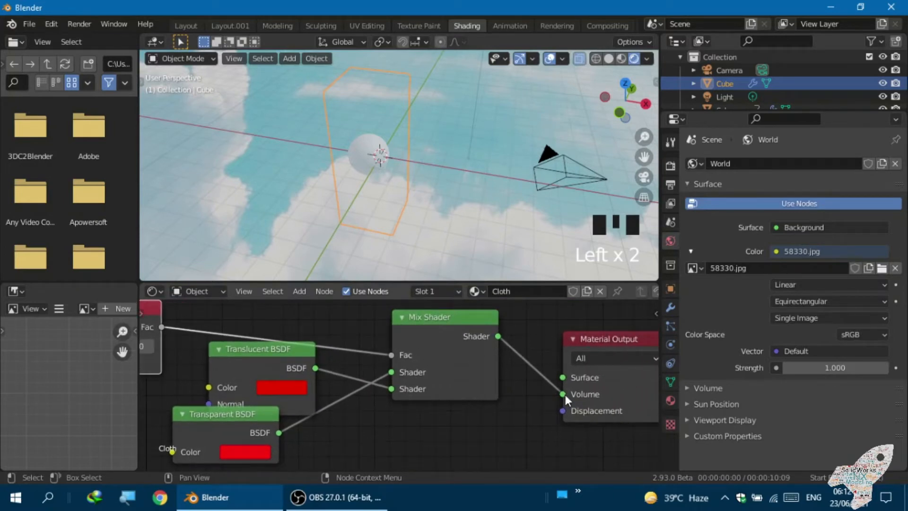
left_click_drag(564, 394, 564, 378)
middle_click_drag(402, 237, 405, 215)
scroll(399, 211, "down", 2)
scroll(399, 211, "up", 6)
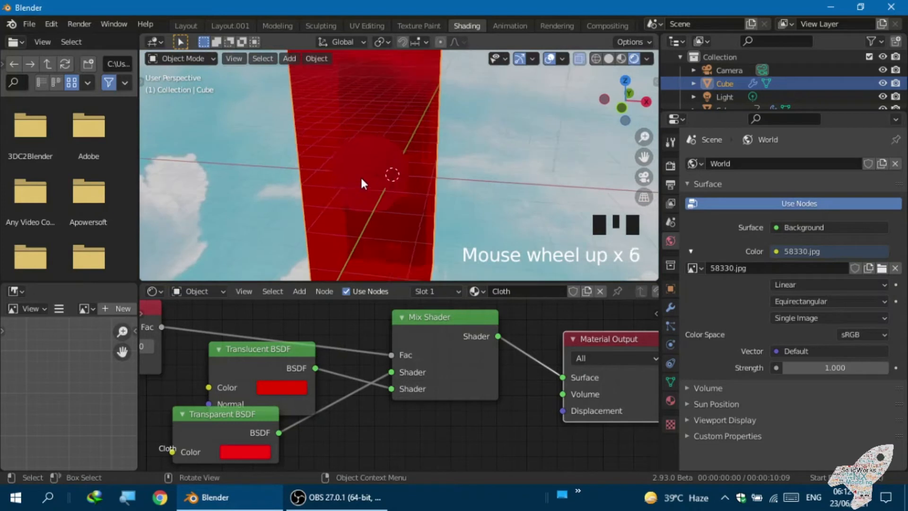
middle_click_drag(369, 176, 321, 166)
- Try blue as the Translucent BSDF's color and view the box from another angle
left_click(290, 393)
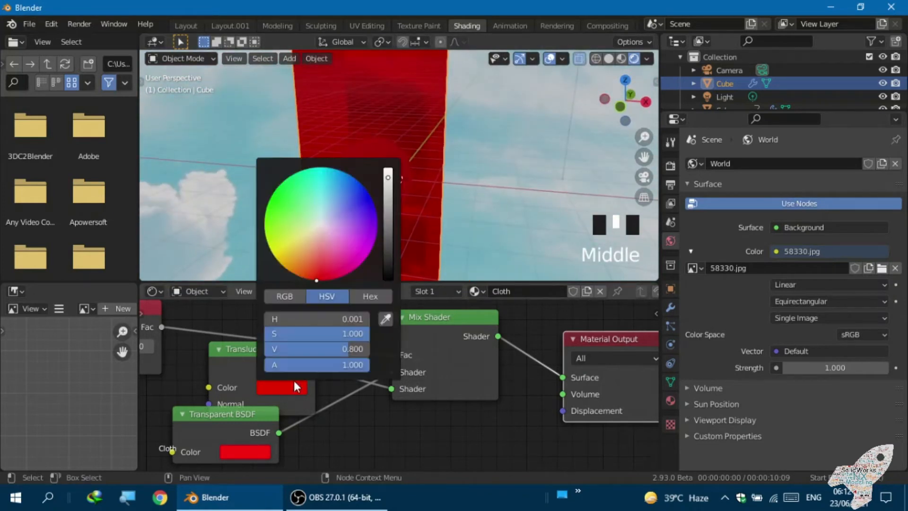
left_click_drag(308, 262, 363, 190)
middle_click_drag(276, 157, 347, 172)
scroll(293, 152, "down", 2)
scroll(370, 208, "down", 2)
scroll(318, 169, "up", 4)
- Play the cloth simulation to review the shaded box, stop it, and return to the first frame
key("space")
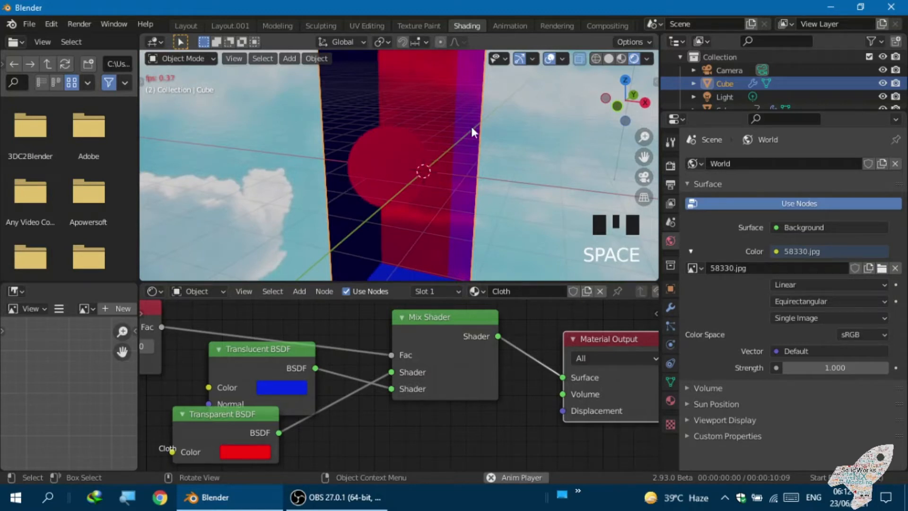
scroll(569, 96, "down", 3)
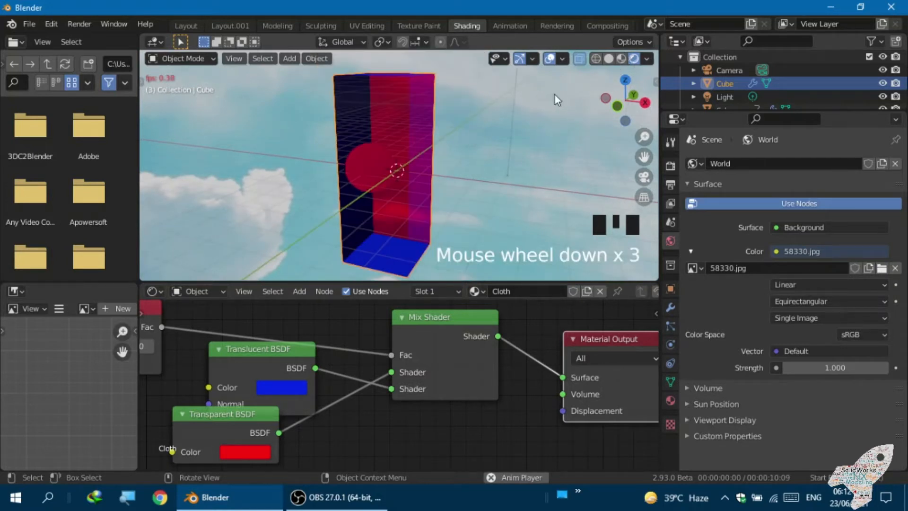
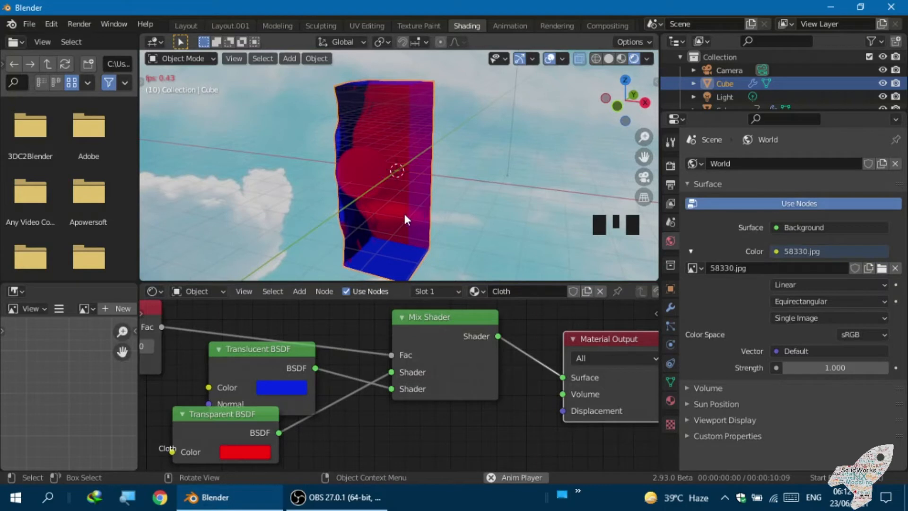
middle_click_drag(412, 212, 411, 212)
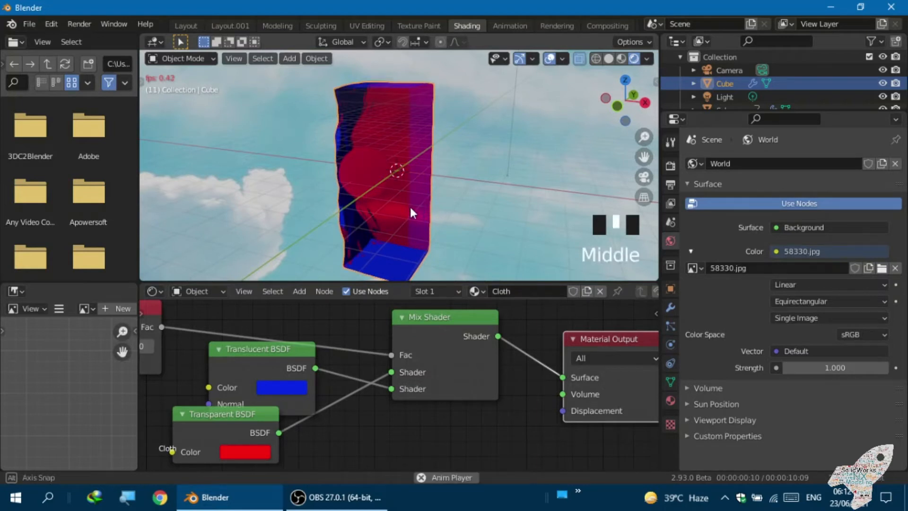
middle_click(411, 208)
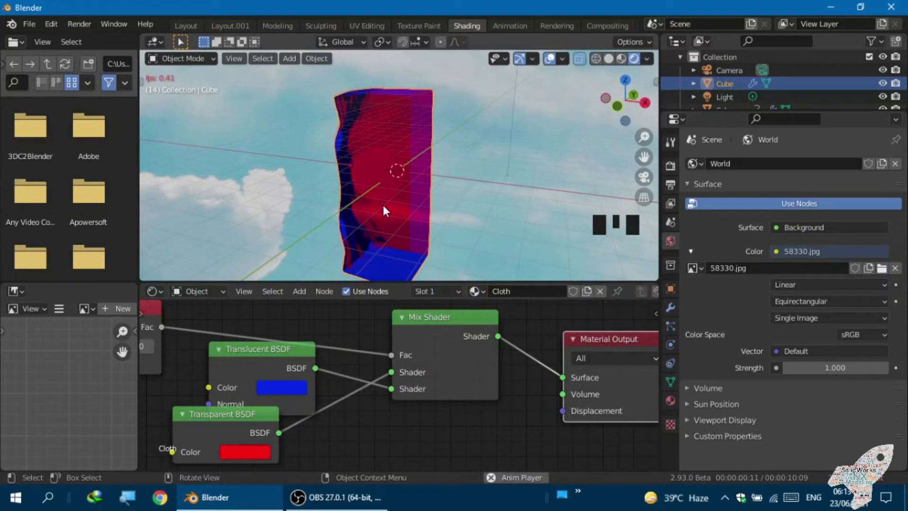
key("space")
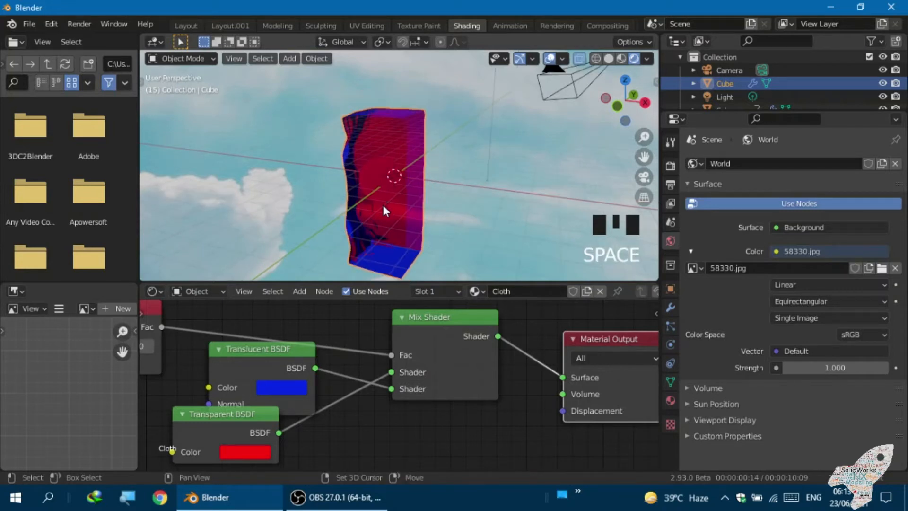
key("shift+Left")
key("shift+Left")
key("shift+Left")
key("shift+Left")
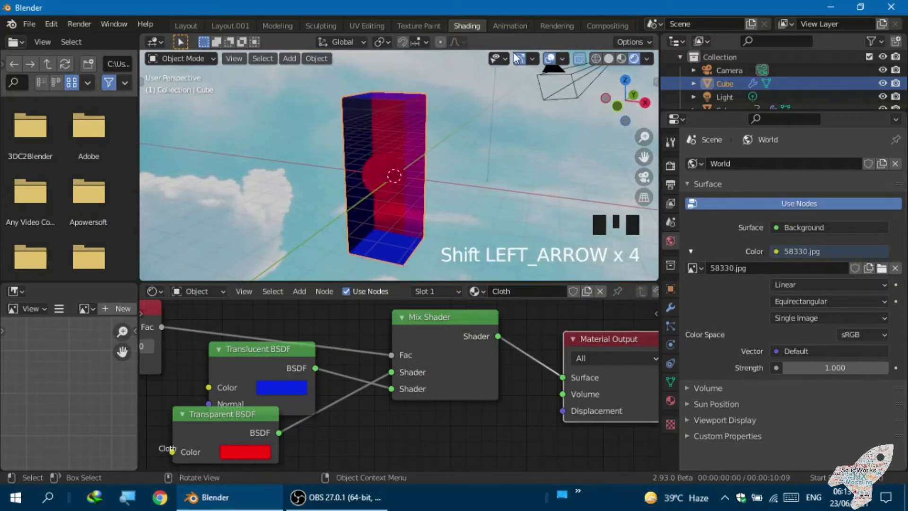
- Switch the viewport to Material Preview shading and inspect the box and sphere up close
left_click(620, 58)
scroll(359, 187, "up", 2)
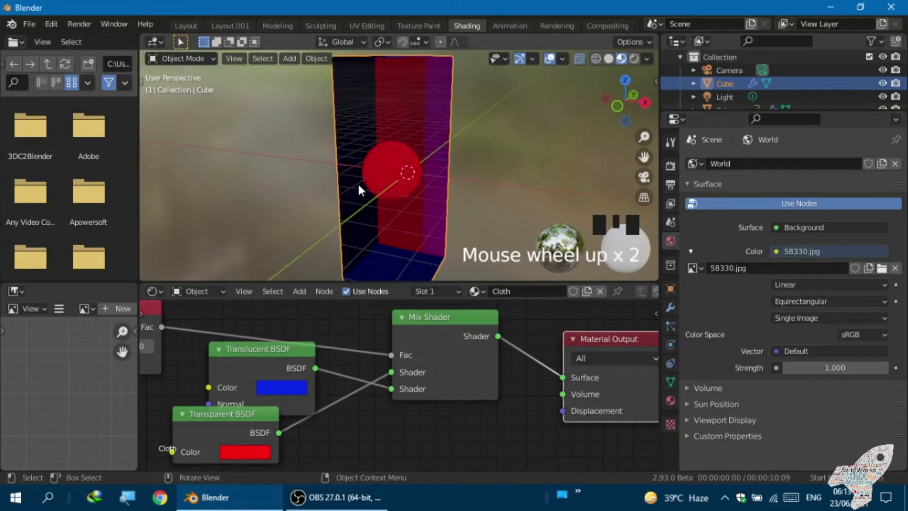
middle_click_drag(360, 189, 373, 164)
scroll(363, 155, "up", 3)
left_click(353, 157)
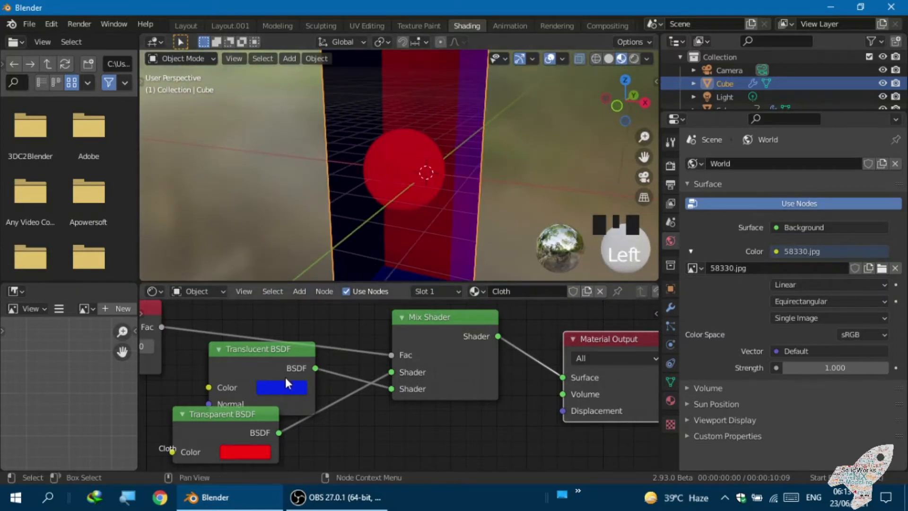
- Set the Transparent BSDF's color to a pale cyan and check the box from another angle
left_click(244, 449)
left_click(244, 449)
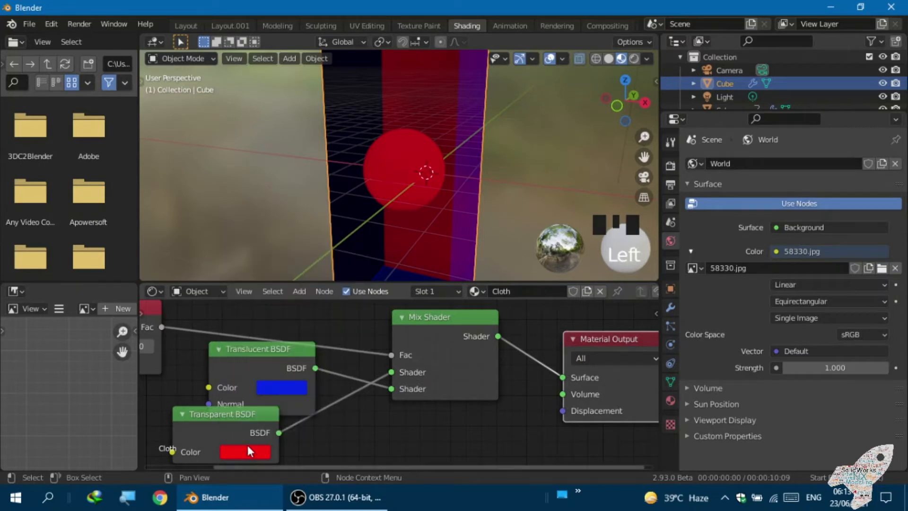
scroll(349, 226, "down", 3)
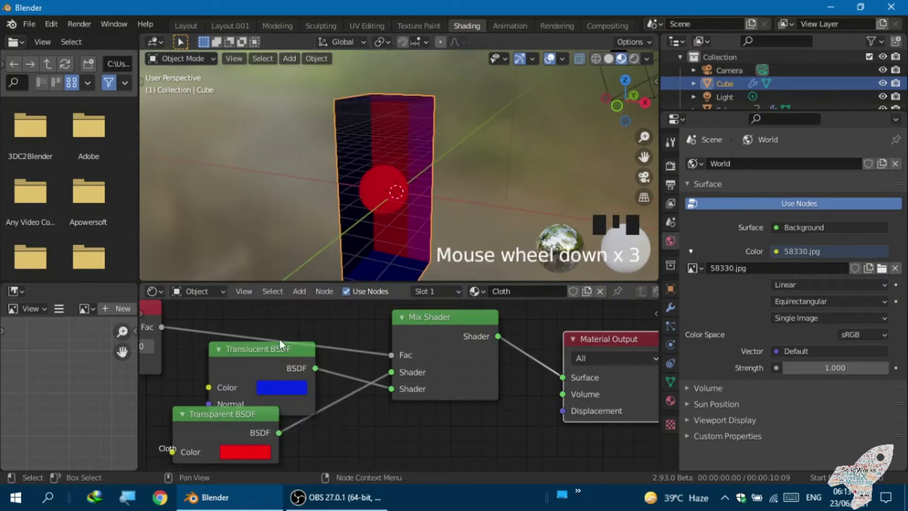
left_click(240, 450)
mouse_move(273, 333)
left_mouse_down()
mouse_move(262, 307)
mouse_move(324, 259)
mouse_move(294, 290)
mouse_move(275, 245)
mouse_move(238, 265)
mouse_move(251, 272)
mouse_move(228, 279)
mouse_move(251, 335)
mouse_move(296, 305)
mouse_move(298, 277)
mouse_move(302, 286)
mouse_move(276, 314)
mouse_move(287, 283)
mouse_move(279, 292)
mouse_move(277, 262)
left_mouse_up()
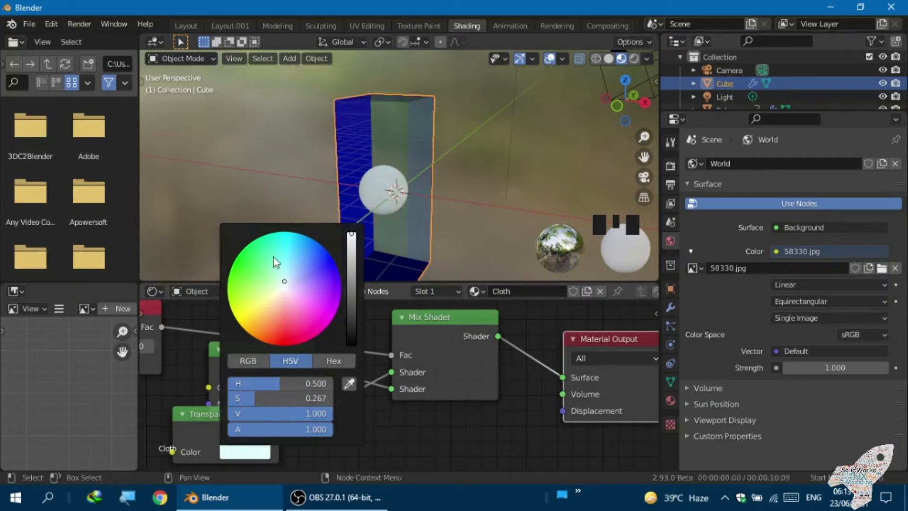
scroll(269, 163, "down", 2)
middle_click_drag(257, 204, 364, 227)
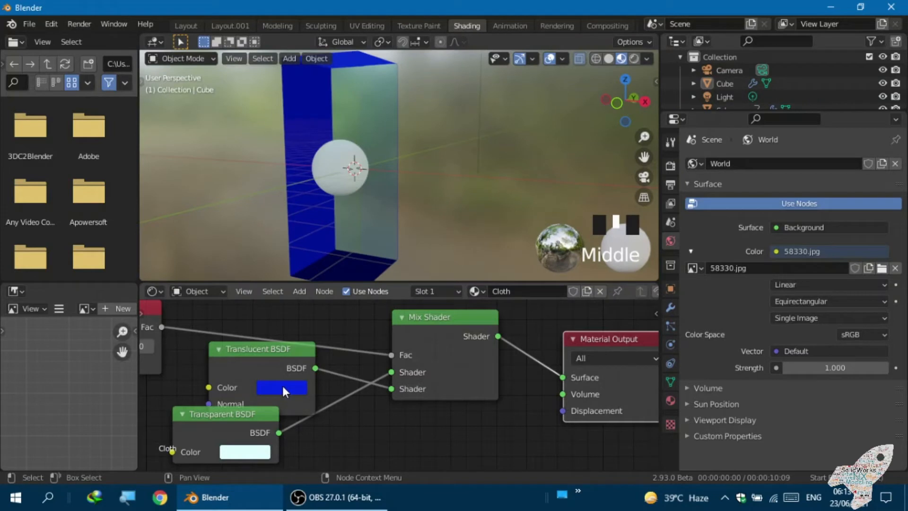
- Set the Translucent BSDF's color to light turquoise
left_click(283, 388)
mouse_move(325, 189)
left_mouse_down()
mouse_move(321, 182)
mouse_move(323, 201)
left_mouse_up()
scroll(315, 160, "up", 1)
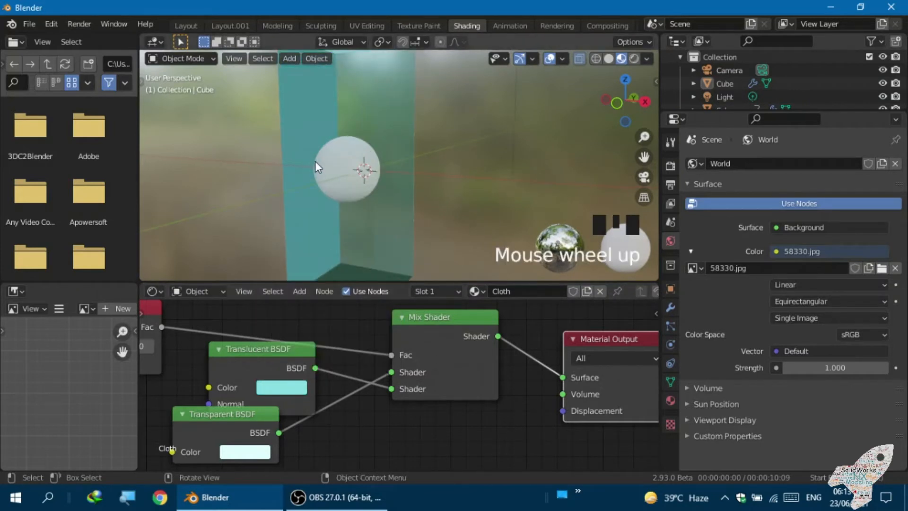
- Select the sphere inside the box and give it a new material named Ball
left_click(342, 162)
left_click(350, 159)
middle_click_drag(356, 152, 344, 172)
left_click(464, 293)
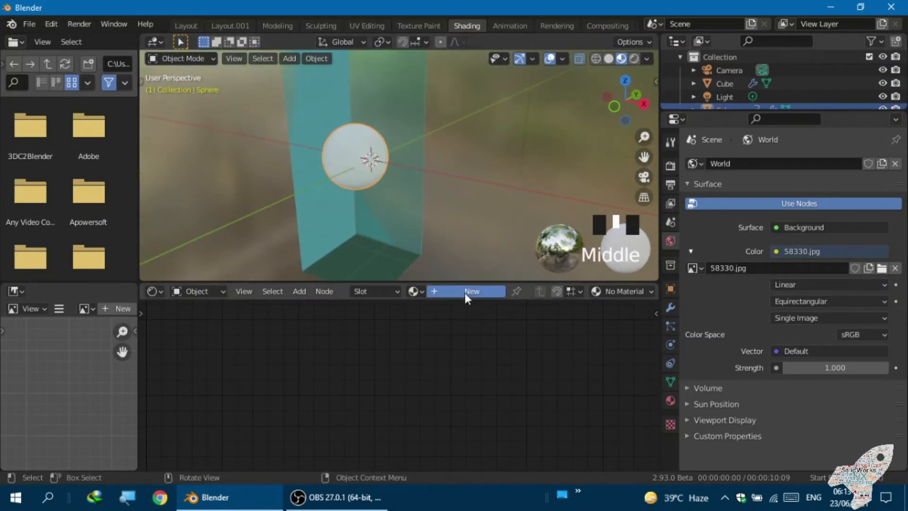
left_click(513, 293)
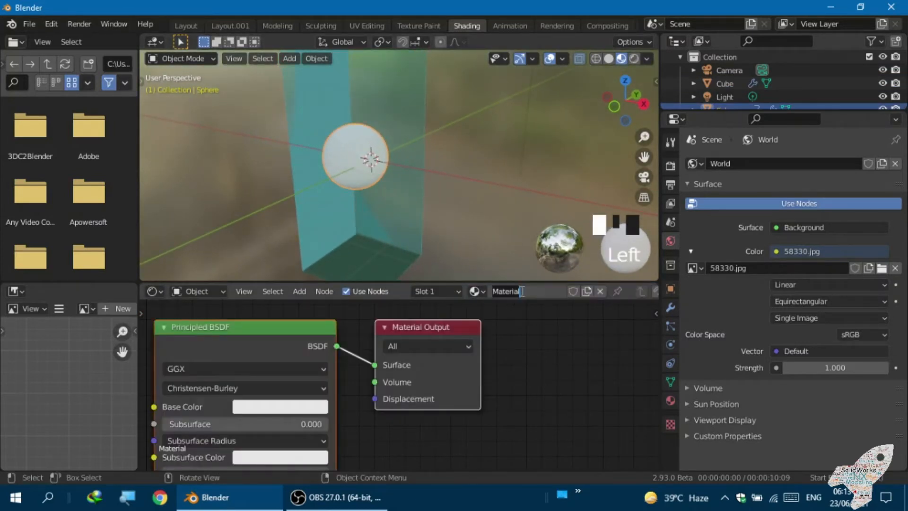
type("Ball")
key("Return")
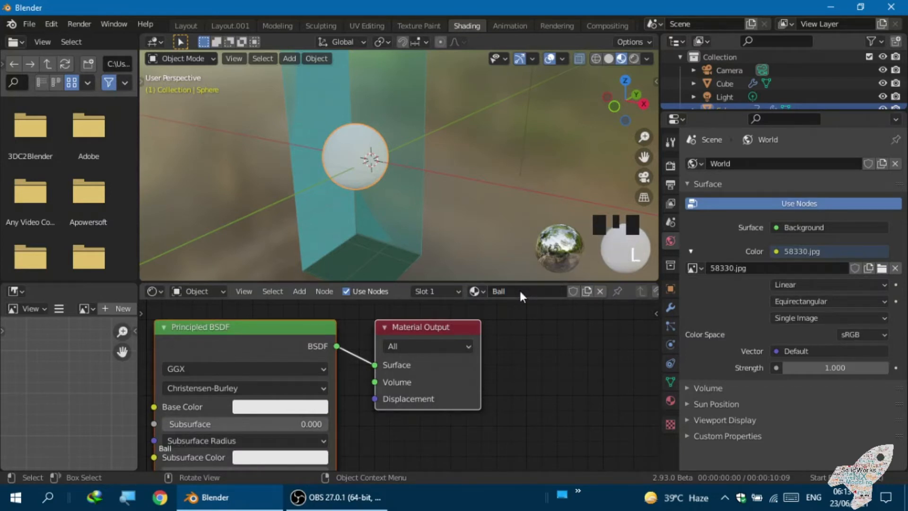
- Rename the sphere object as Ball in the scene collection
scroll(719, 74, "down", 1)
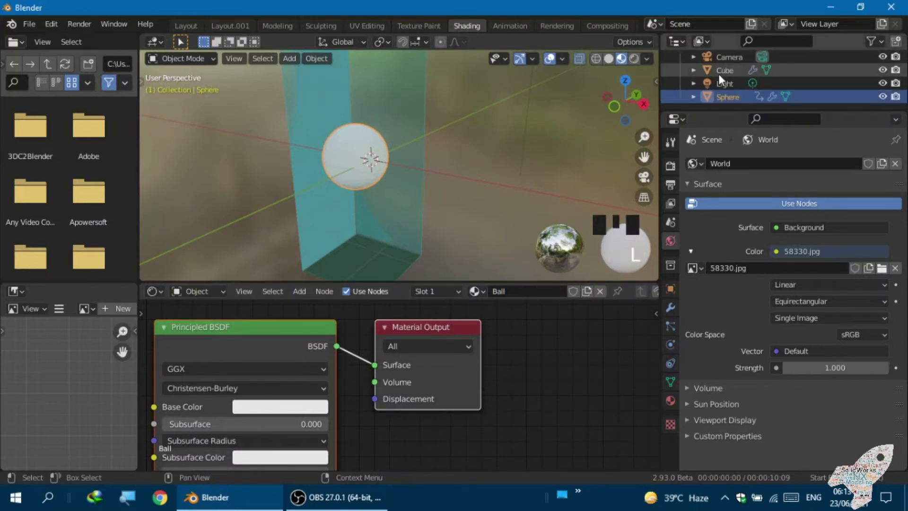
double_click(732, 97)
type("Ball")
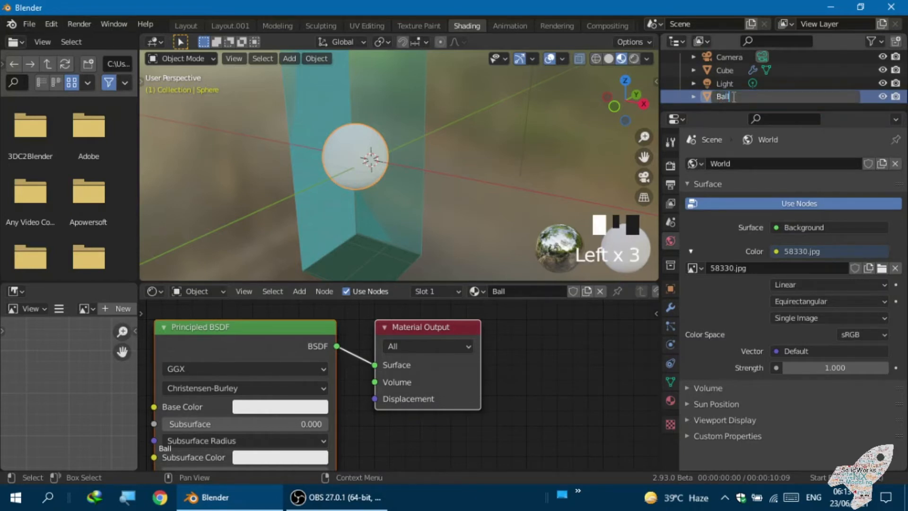
key("Return")
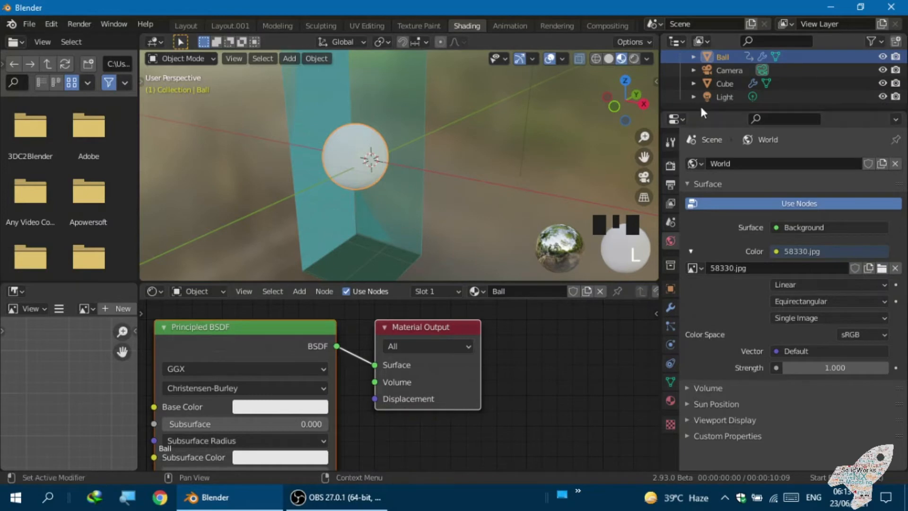
- Rename the cube object as Cloth in the scene collection
scroll(713, 85, "up", 2)
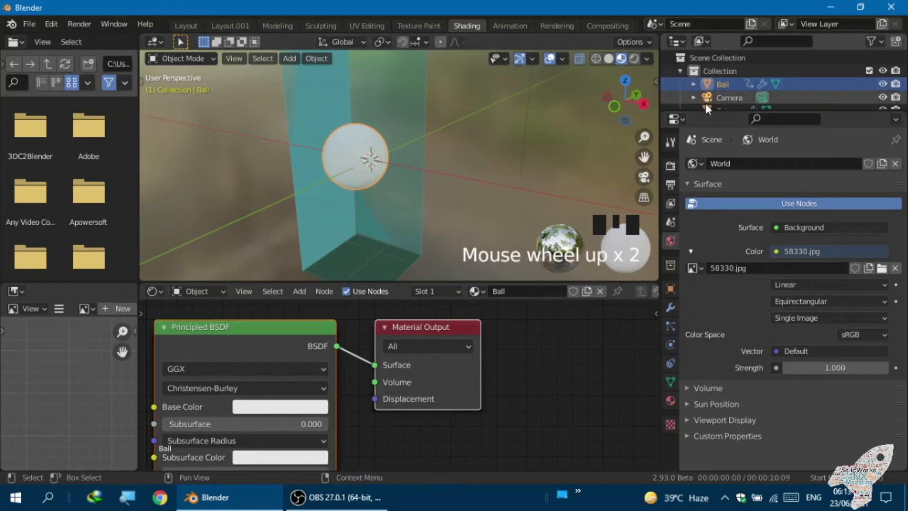
scroll(361, 174, "down", 1)
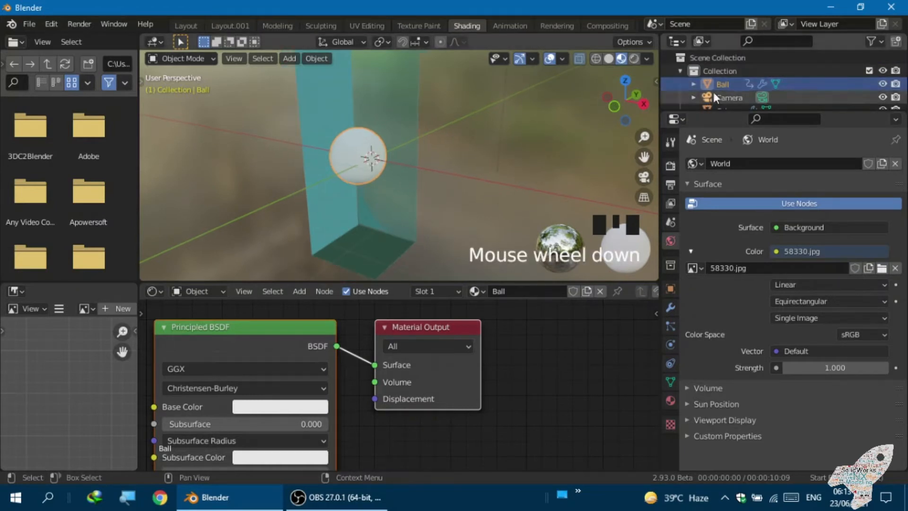
scroll(715, 97, "down", 2)
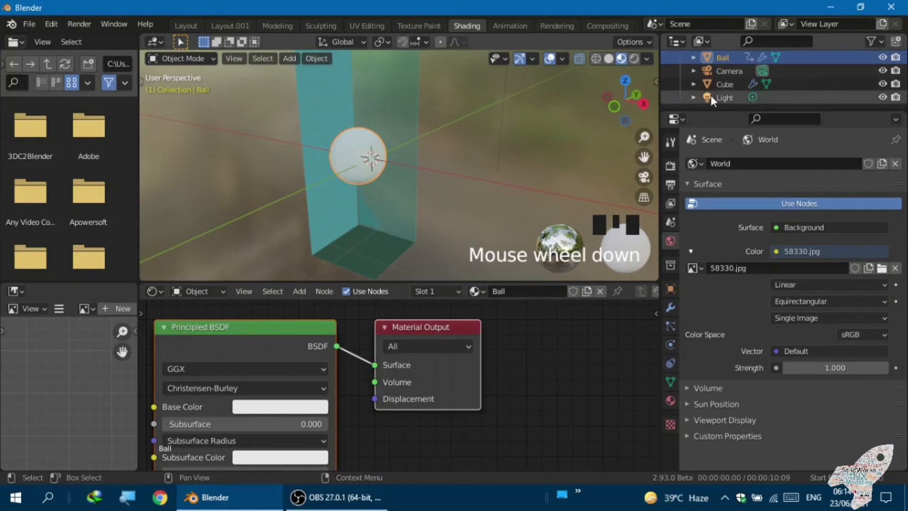
left_click(724, 82)
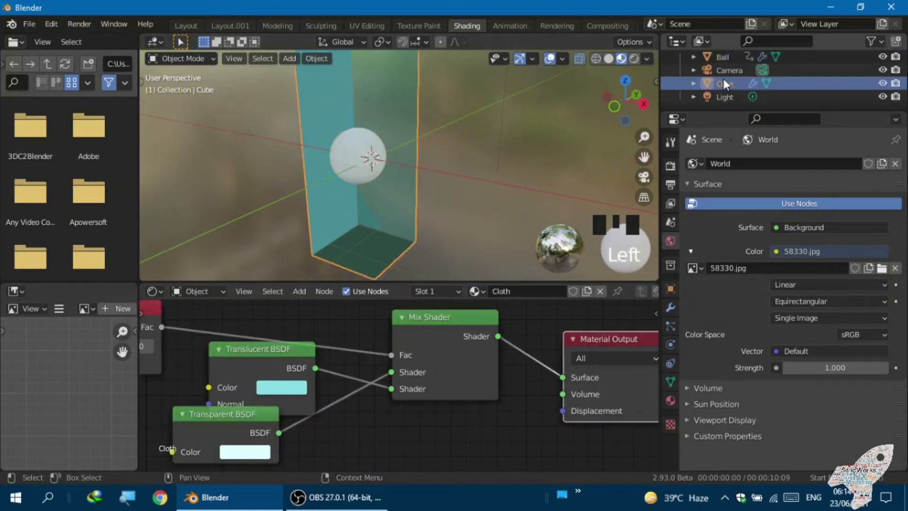
double_click(723, 81)
double_click(721, 82)
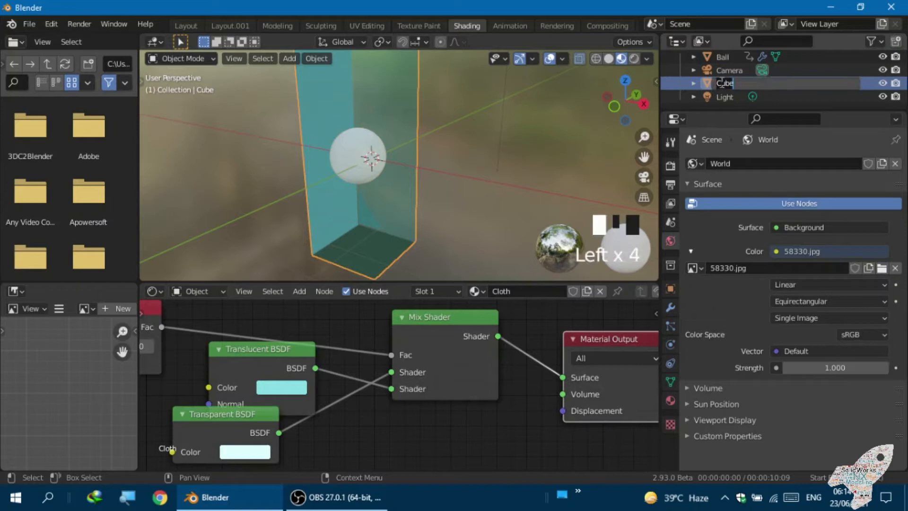
type("Coth")
key("Return")
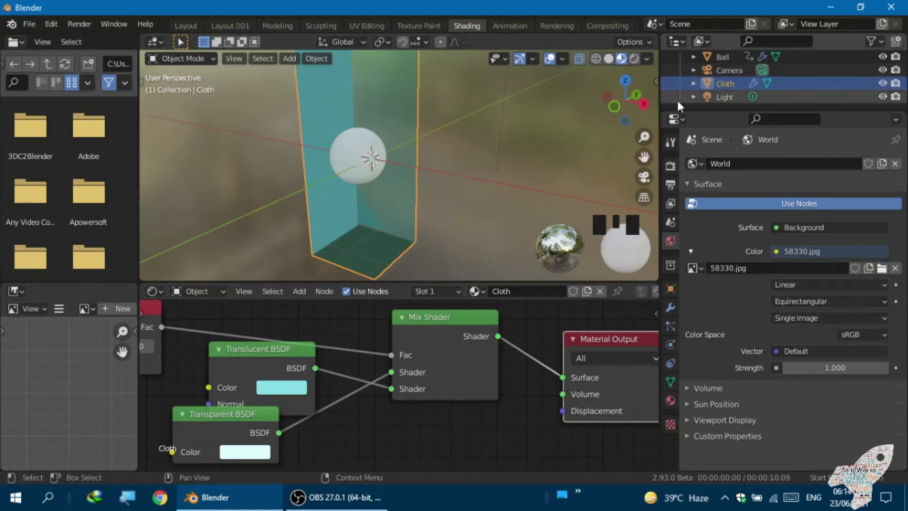
- Set the collision quality to 5 in the cloth box's cloth physics settings
left_click(335, 150)
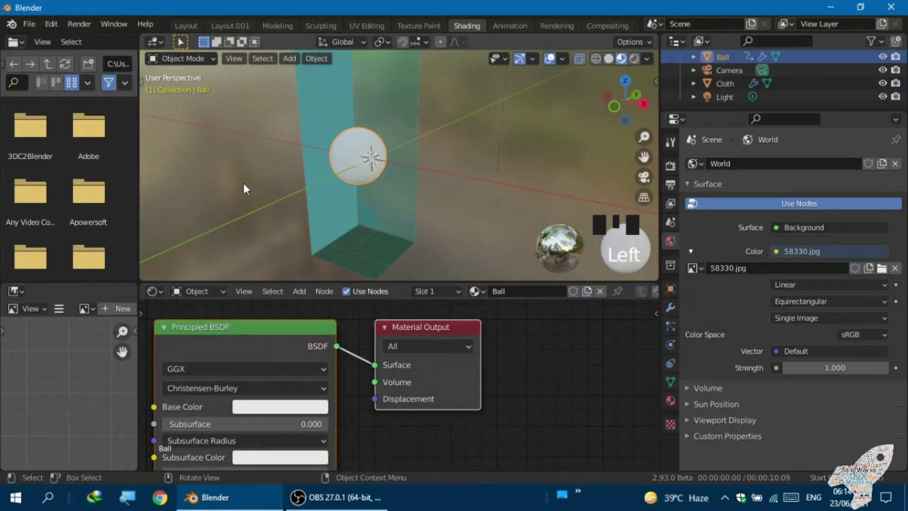
left_click(328, 206)
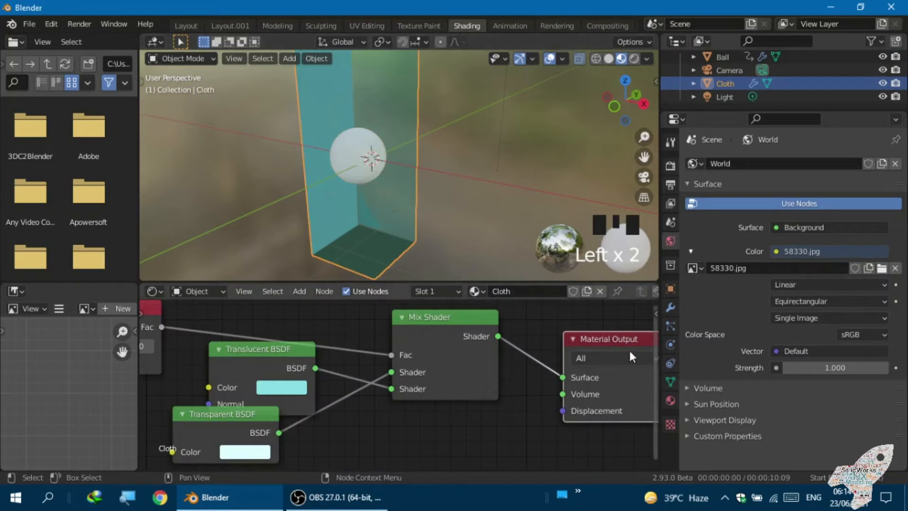
left_click(669, 342)
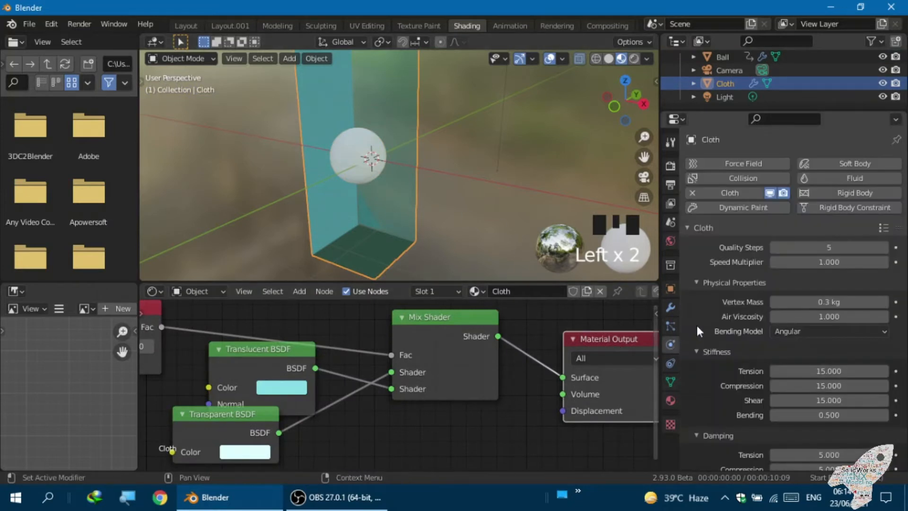
scroll(695, 326, "down", 8)
scroll(696, 324, "down", 6)
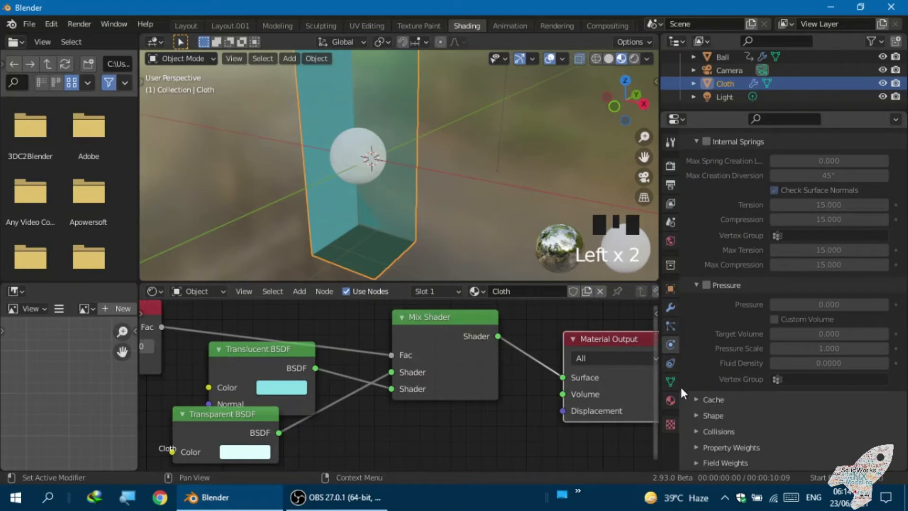
left_click(696, 431)
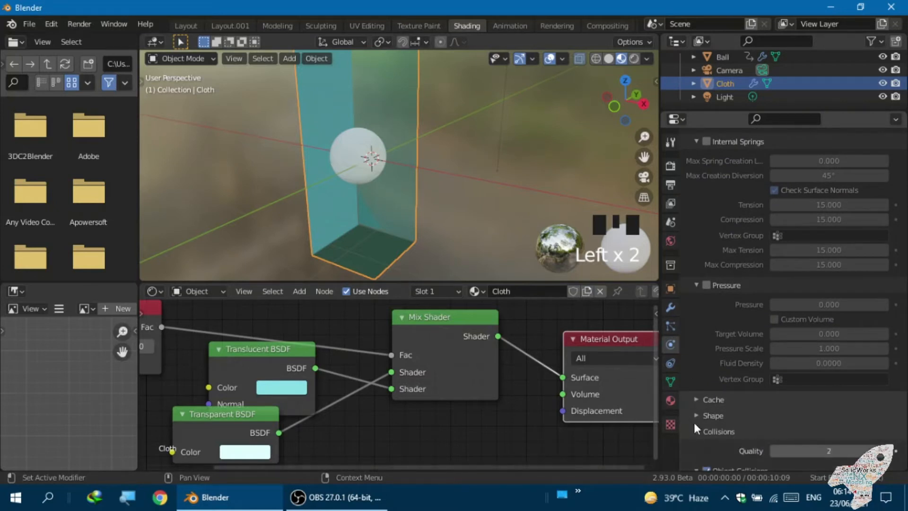
scroll(695, 416, "down", 1)
scroll(696, 419, "down", 5)
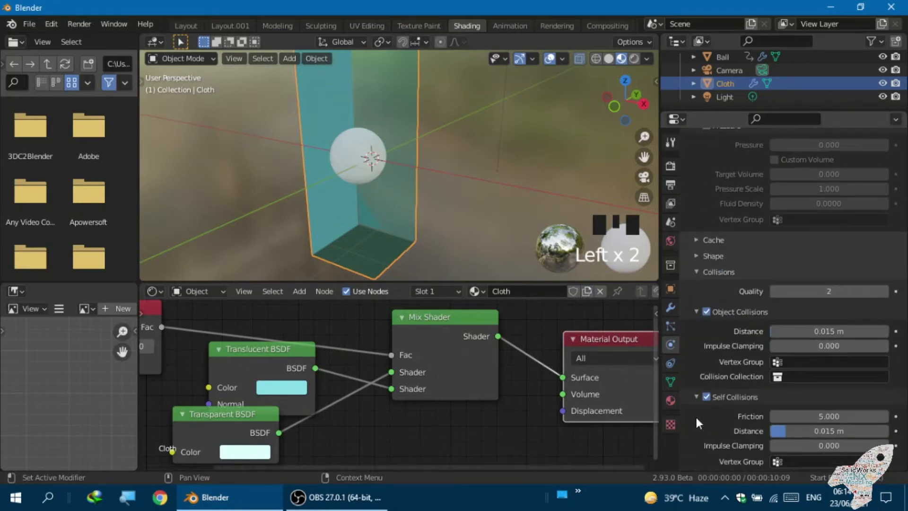
scroll(696, 419, "down", 1)
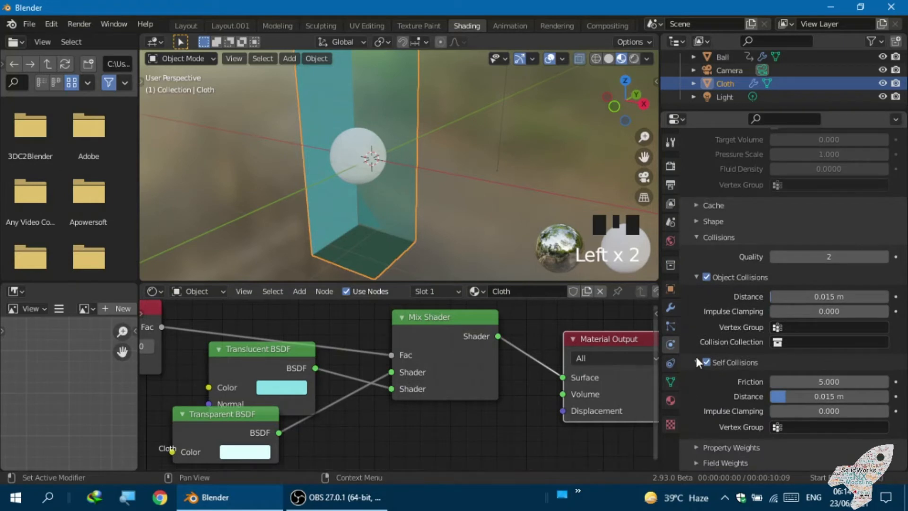
left_click(884, 256)
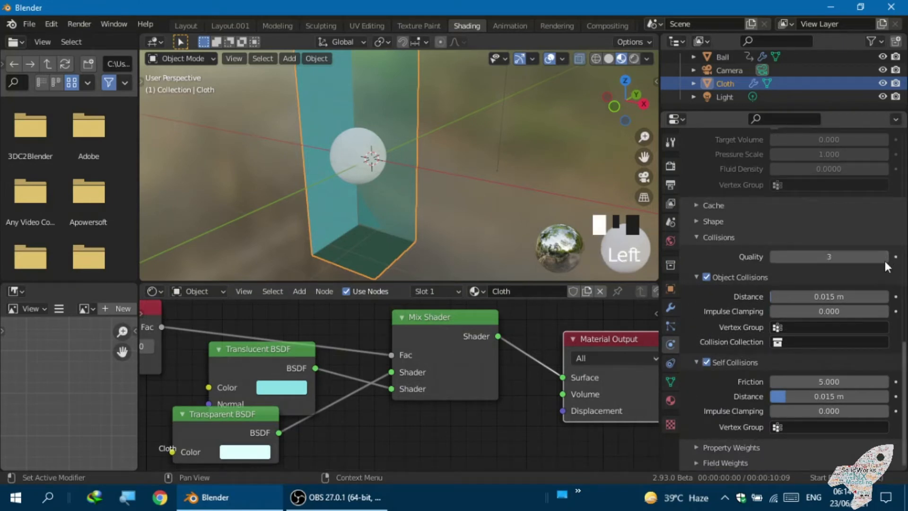
left_click(884, 257)
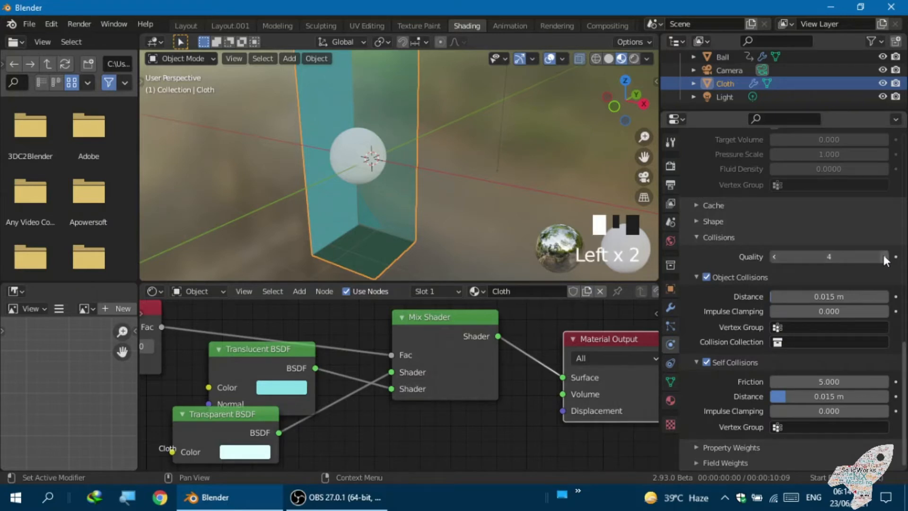
left_click(884, 257)
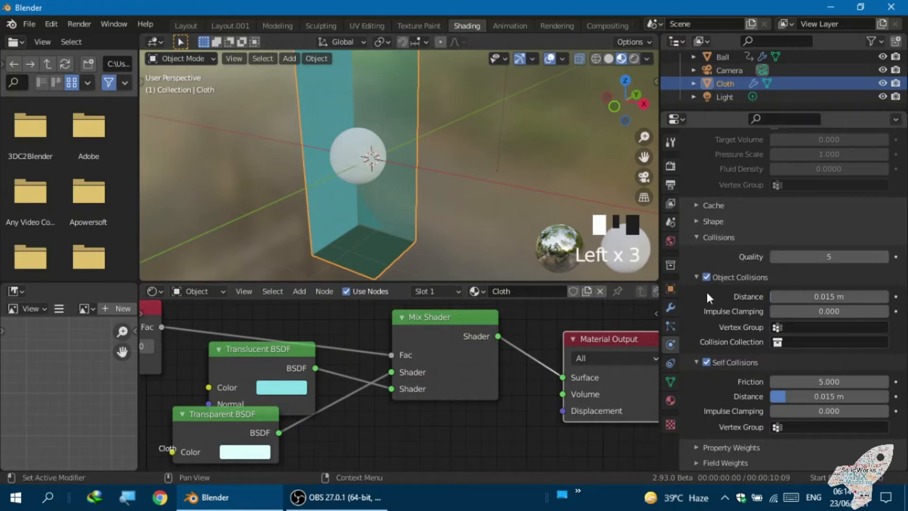
- Inspect the ball inside the box and review the physics settings of both the ball and the cloth
scroll(395, 152, "up", 1)
scroll(344, 163, "down", 4)
scroll(328, 162, "up", 1)
mouse_move(329, 162)
middle_mouse_down()
mouse_move(347, 154)
mouse_move(322, 165)
middle_mouse_up()
scroll(336, 151, "up", 3)
scroll(342, 166, "up", 1)
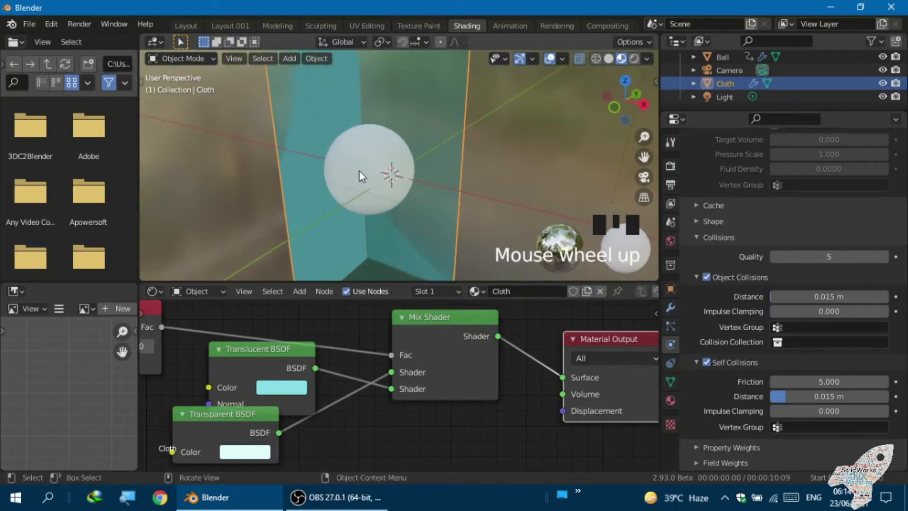
left_click(361, 171)
scroll(404, 221, "down", 3)
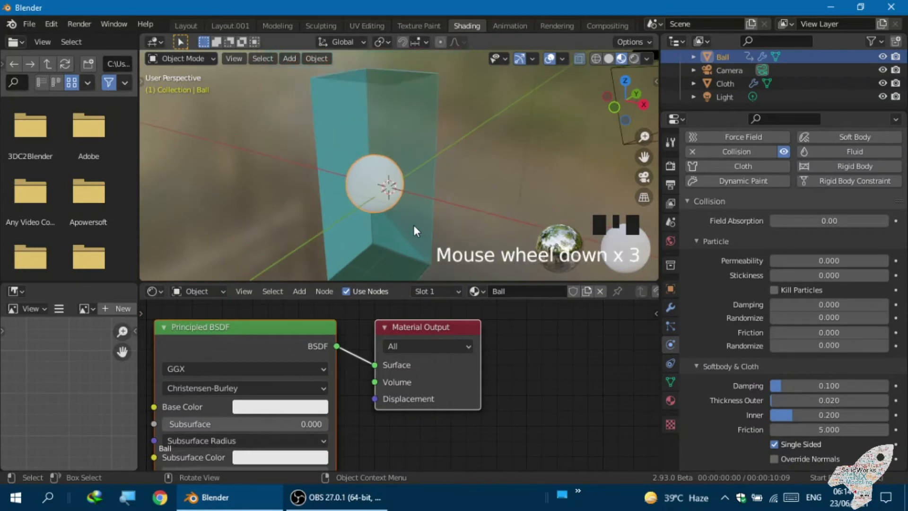
left_click(418, 229)
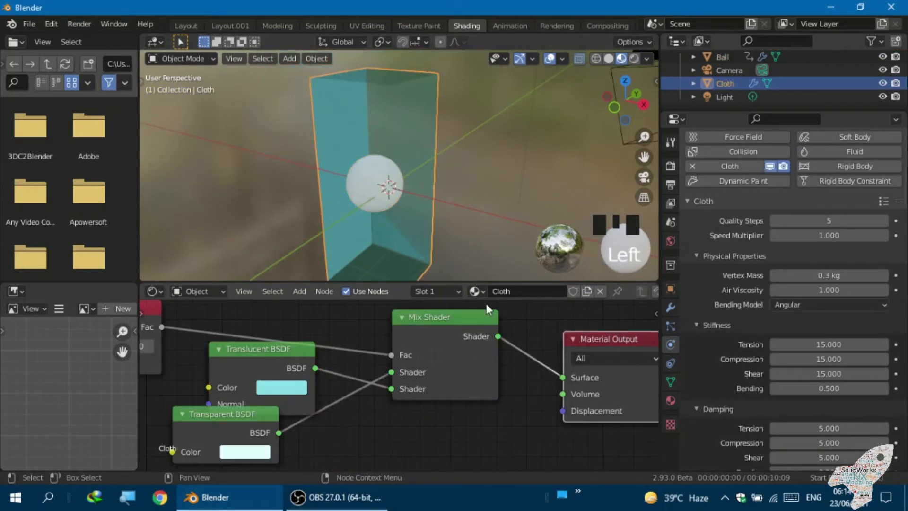
- Set the Ball material's emission color to white and raise its emission strength to 13.2
left_click(364, 182)
middle_click_drag(350, 328, 419, 306)
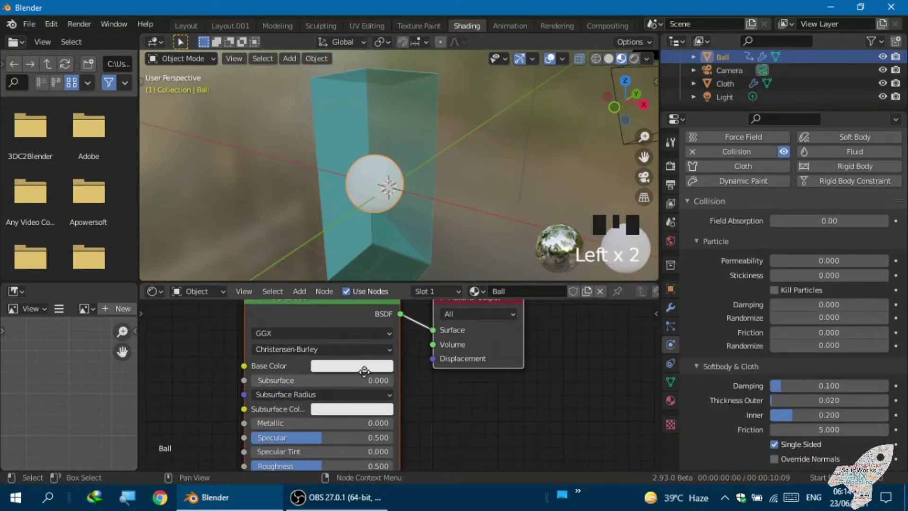
middle_click_drag(365, 372, 372, 303)
middle_click_drag(327, 432, 327, 332)
scroll(323, 416, "up", 3)
middle_click_drag(324, 401, 281, 290)
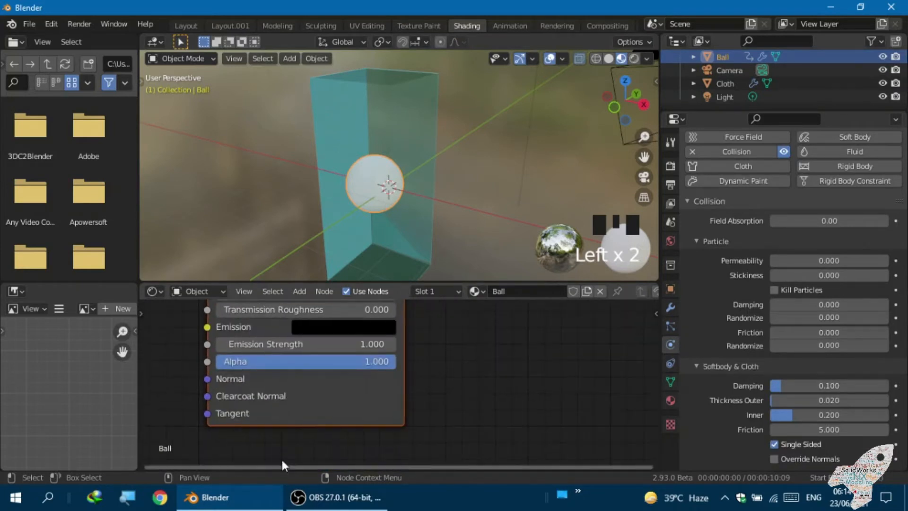
scroll(277, 419, "up", 1)
middle_click_drag(274, 408, 282, 433)
middle_click_drag(268, 374, 281, 439)
left_click(339, 413)
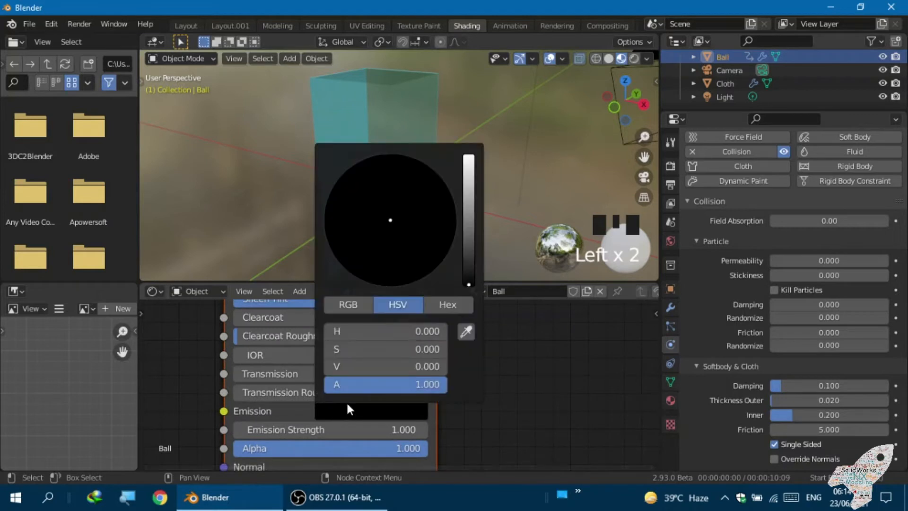
left_click_drag(472, 259, 469, 157)
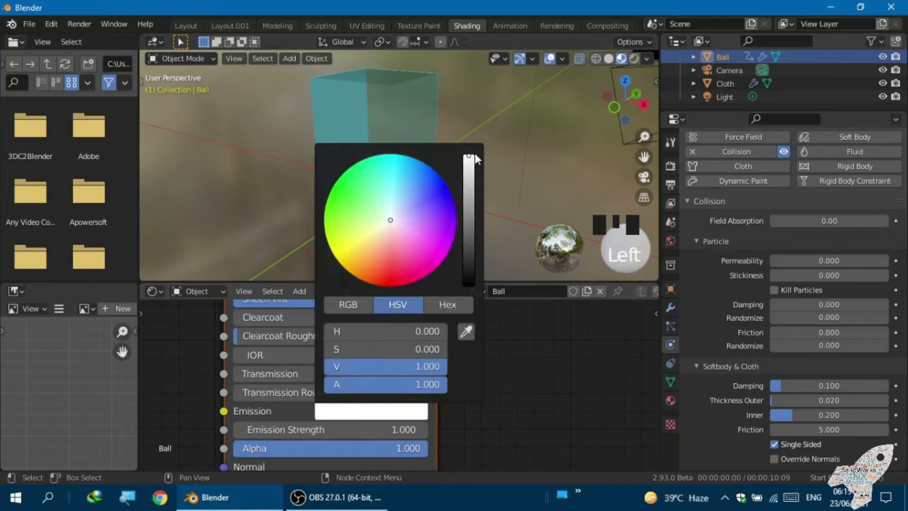
left_click(363, 166)
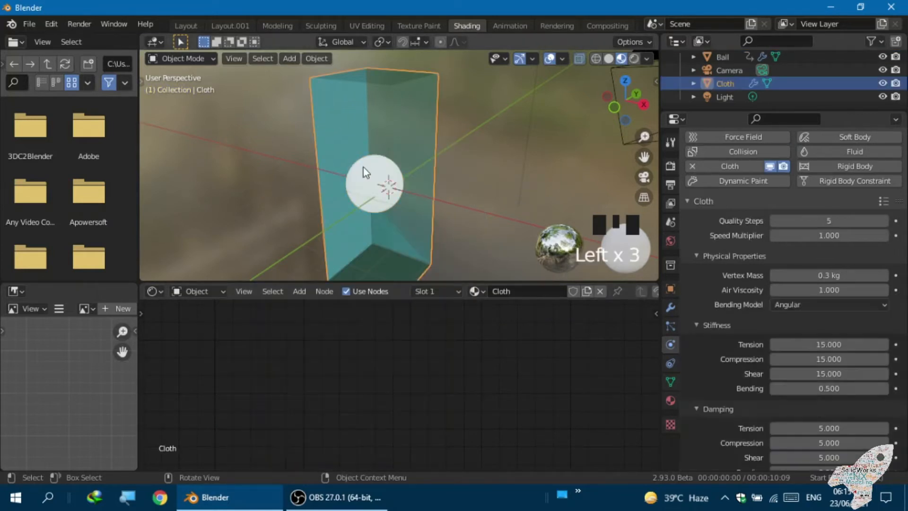
left_click(373, 180)
left_click_drag(377, 429, 435, 429)
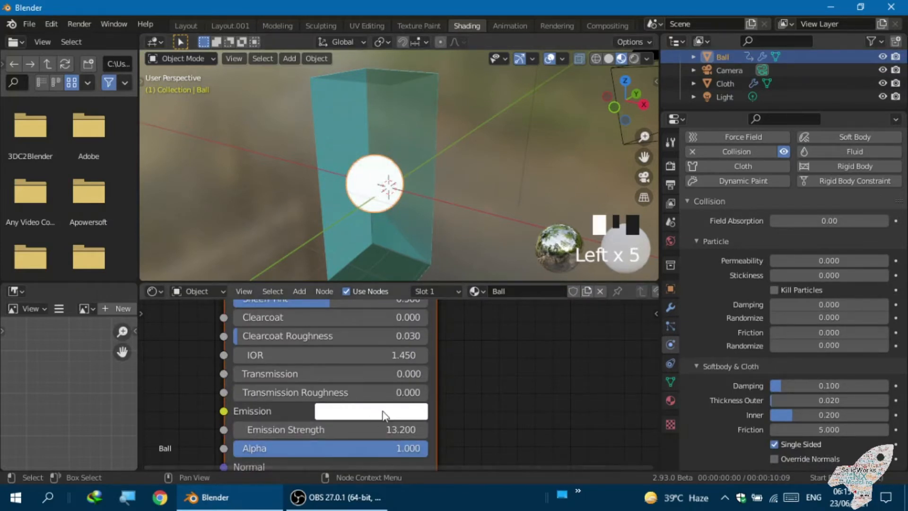
- Set the Ball material's base color to orange with hue 0.070, saturation 0.944 and value 0.800
scroll(403, 373, "down", 2)
middle_click_drag(402, 347, 410, 418)
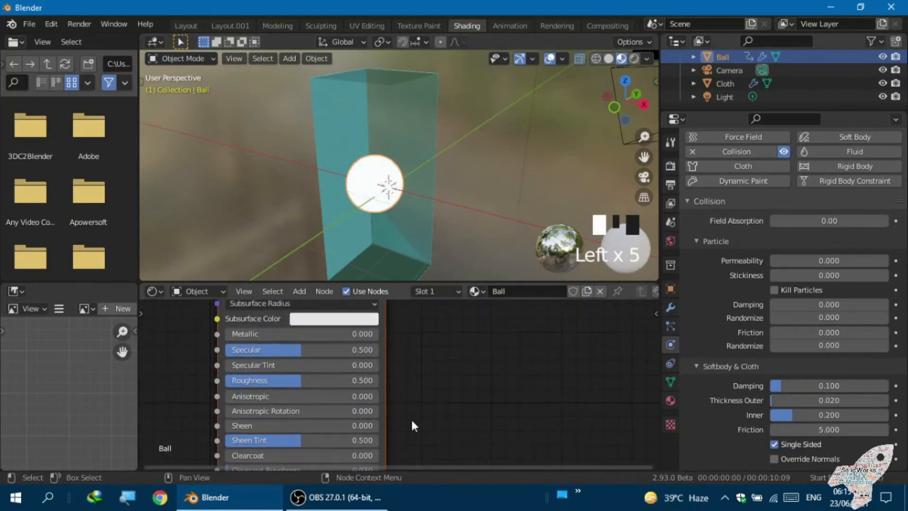
middle_click_drag(402, 364, 395, 421)
middle_click_drag(400, 382, 423, 419)
scroll(348, 374, "up", 2)
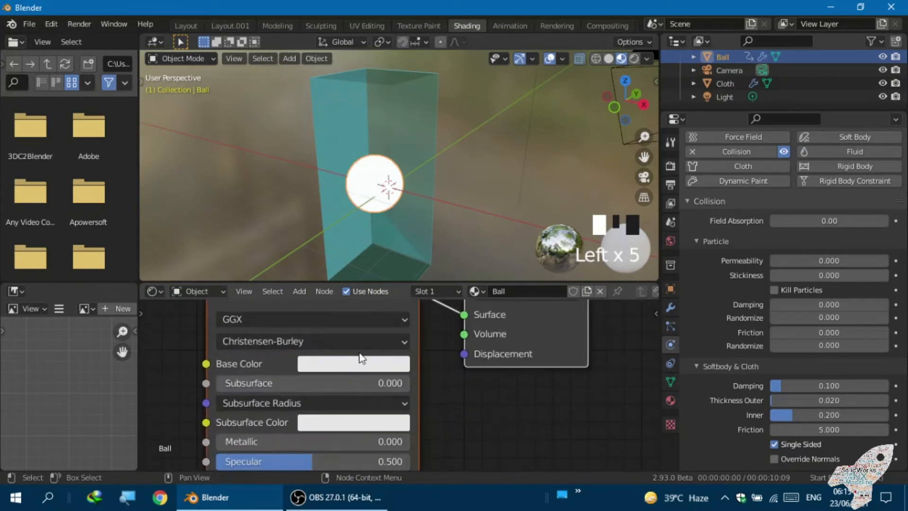
left_click(360, 364)
mouse_move(369, 181)
left_mouse_down()
mouse_move(358, 178)
mouse_move(347, 193)
mouse_move(344, 213)
left_mouse_up()
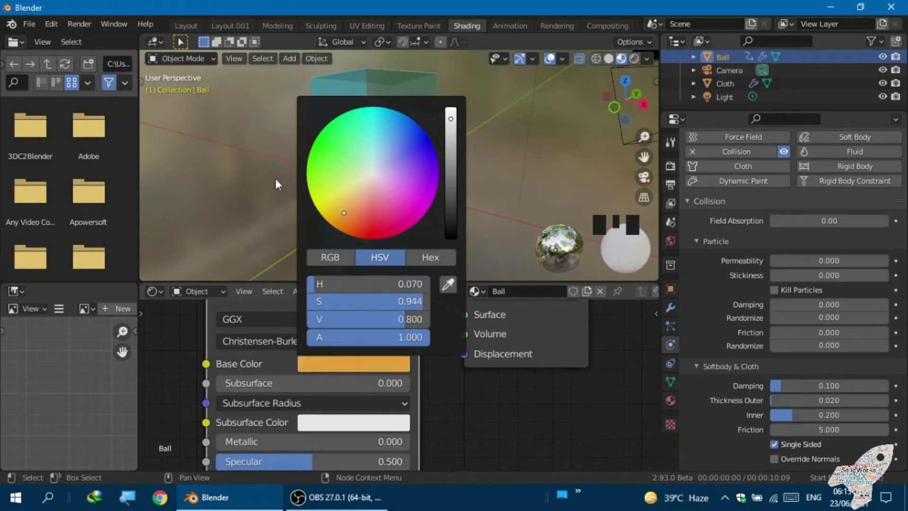
middle_click_drag(266, 170, 291, 170)
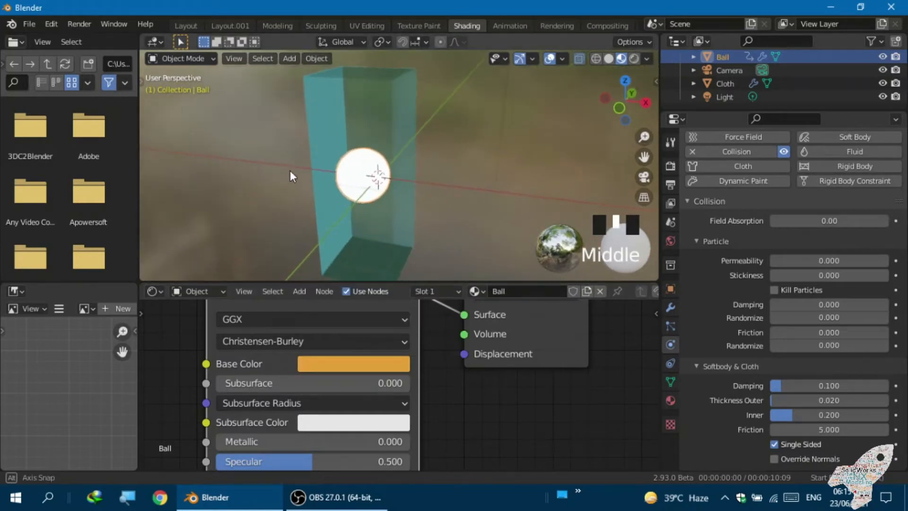
middle_click_drag(293, 399, 272, 409)
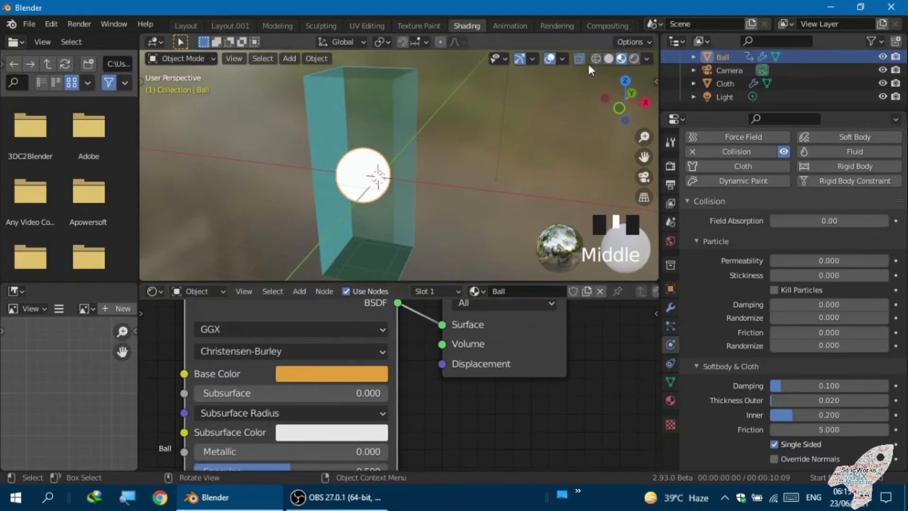
- Switch the viewport to Rendered shading and inspect the ball and cloth box against the sky
left_click(634, 58)
scroll(390, 182, "up", 2)
mouse_move(390, 182)
middle_mouse_down()
mouse_move(399, 179)
mouse_move(371, 182)
mouse_move(364, 195)
middle_mouse_up()
scroll(365, 194, "down", 1)
scroll(290, 376, "down", 1)
- Change the Ball material's emission color to a saturated orange
middle_click_drag(290, 376, 355, 333)
scroll(285, 360, "down", 3)
scroll(335, 454, "up", 4)
middle_click_drag(335, 452, 337, 365)
scroll(337, 365, "down", 1)
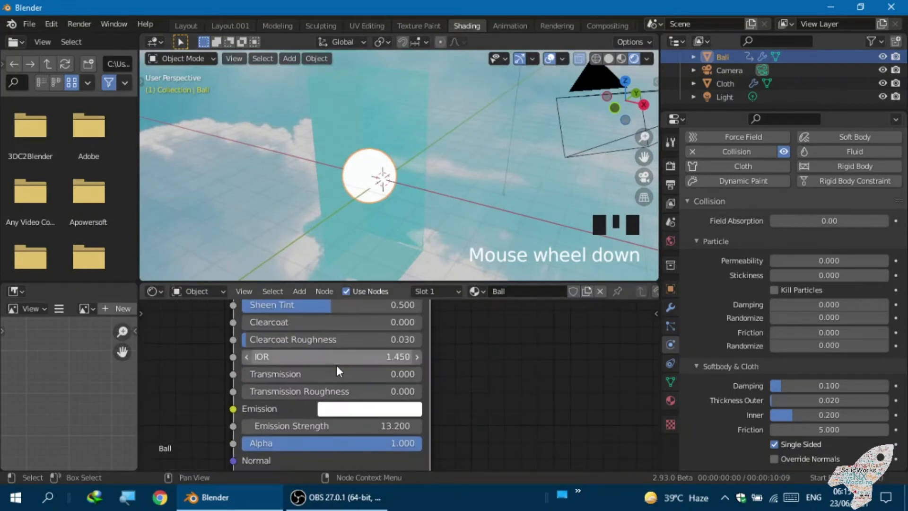
left_click(336, 412)
mouse_move(396, 235)
left_mouse_down()
mouse_move(378, 226)
mouse_move(384, 222)
mouse_move(363, 263)
mouse_move(367, 290)
mouse_move(357, 285)
left_mouse_up()
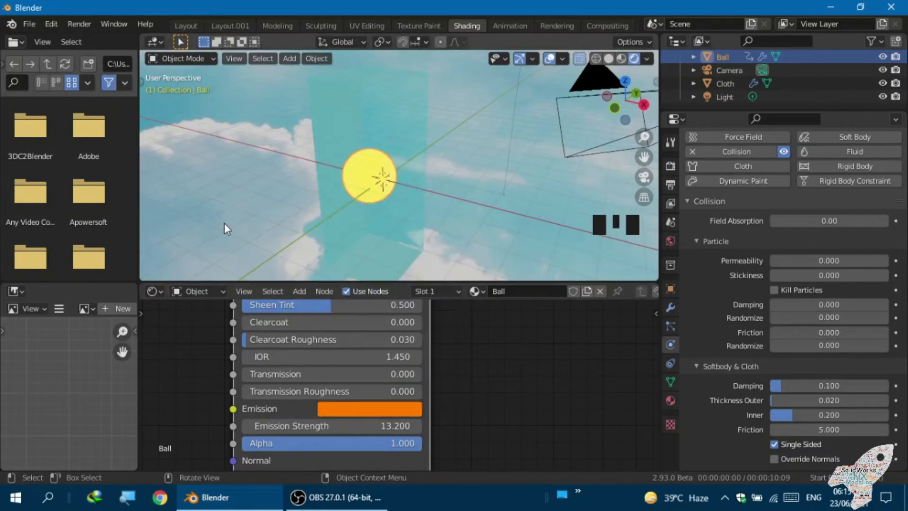
- Play the cloth simulation from the front view to frame 28 and examine the deformed cloth around the ball from several angles
key("Left")
key("space")
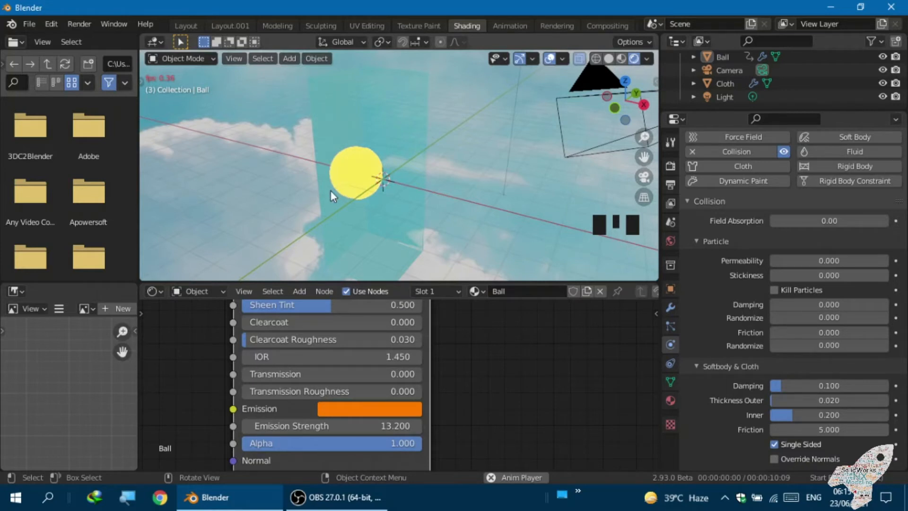
key("KP_1")
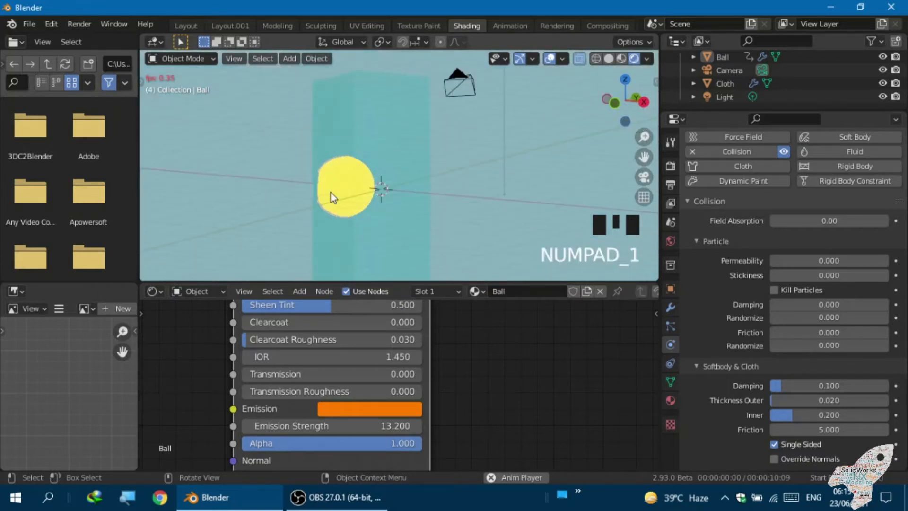
scroll(326, 189, "up", 2)
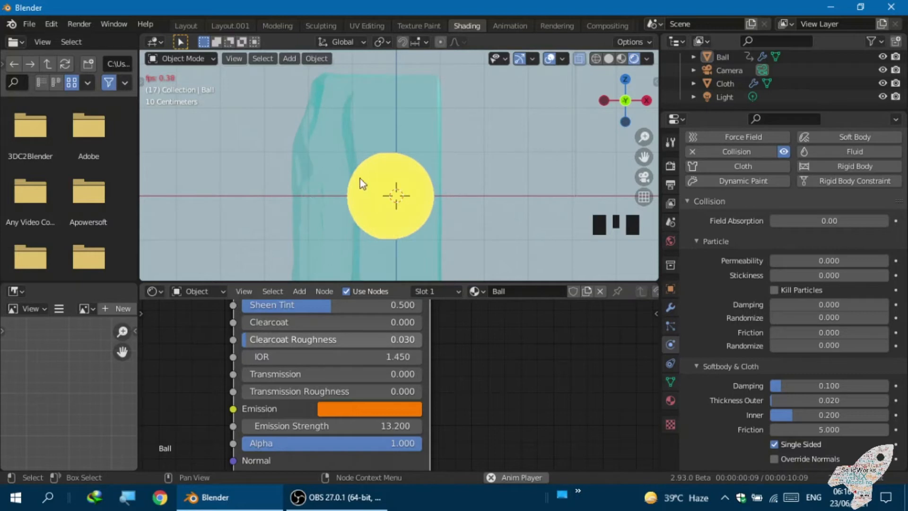
scroll(296, 343, "down", 2)
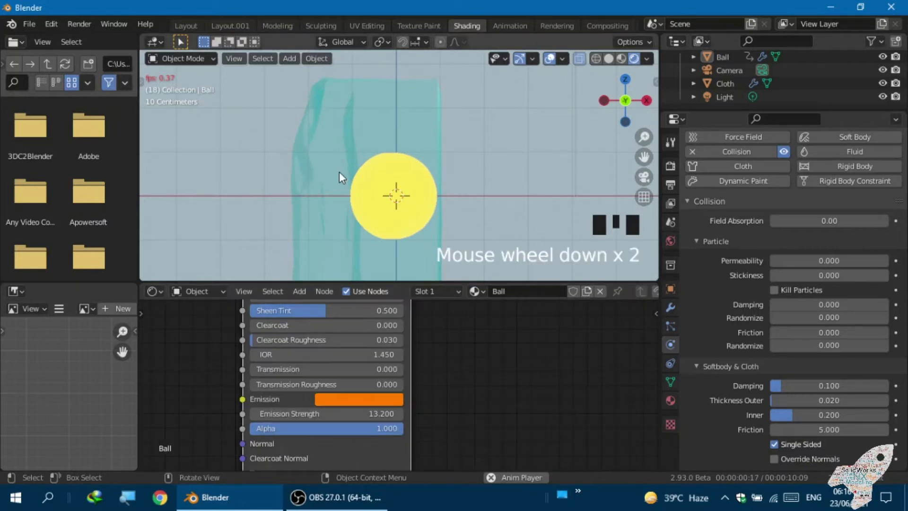
scroll(307, 217, "down", 1)
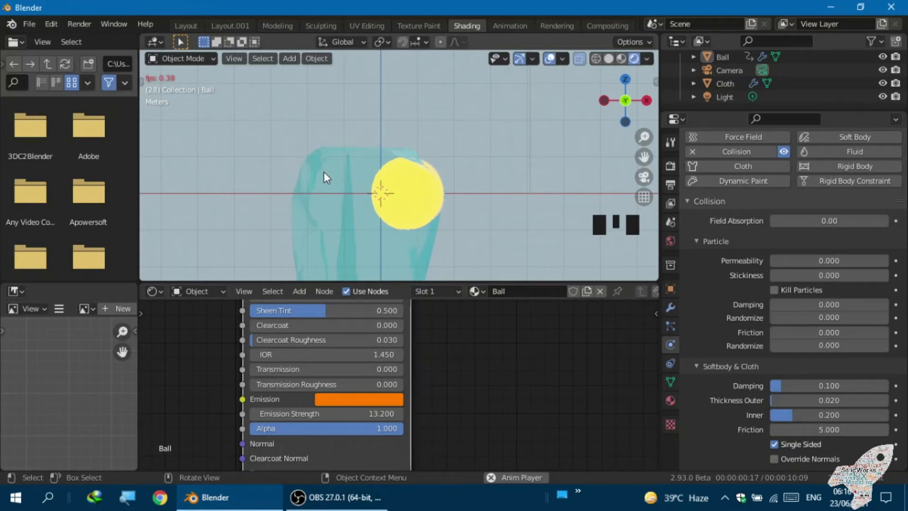
key("space")
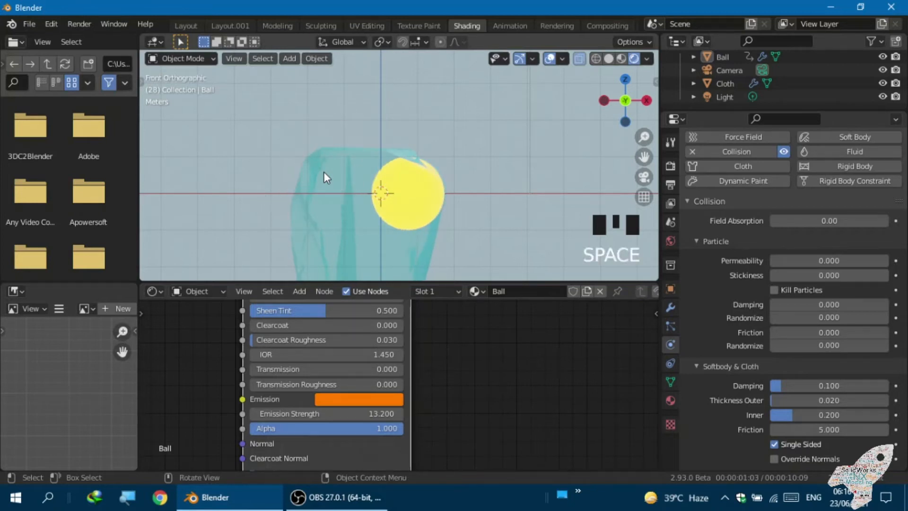
key("ctrl")
key("ctrl")
scroll(315, 151, "down", 3)
middle_click_drag(308, 162, 273, 202)
scroll(315, 188, "up", 7)
middle_click_drag(302, 171, 359, 170)
scroll(320, 156, "down", 4)
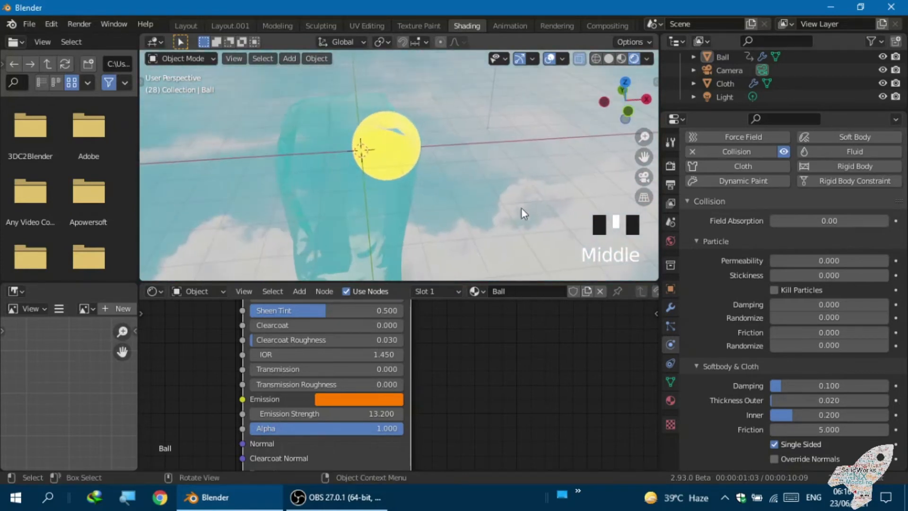
- Set the color space of the world's 58330.jpg environment image to Non-Color
left_click(670, 241)
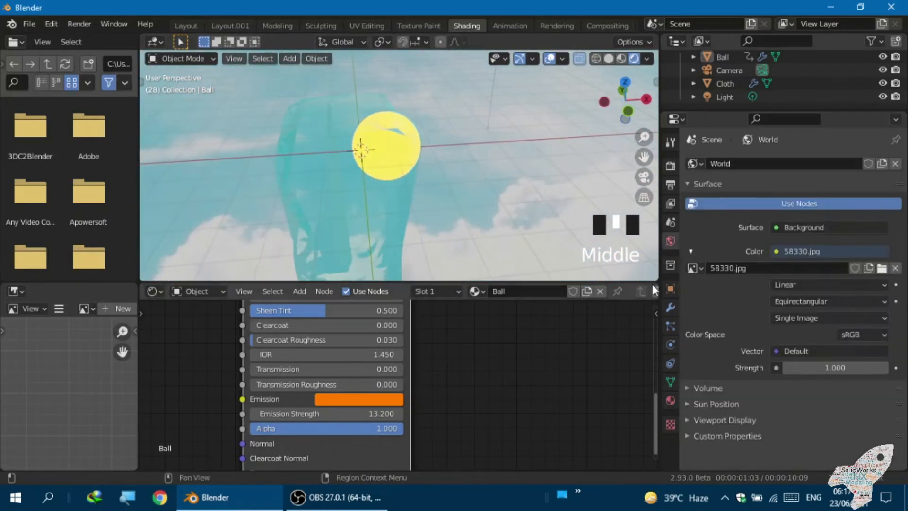
left_click(793, 285)
left_click(793, 285)
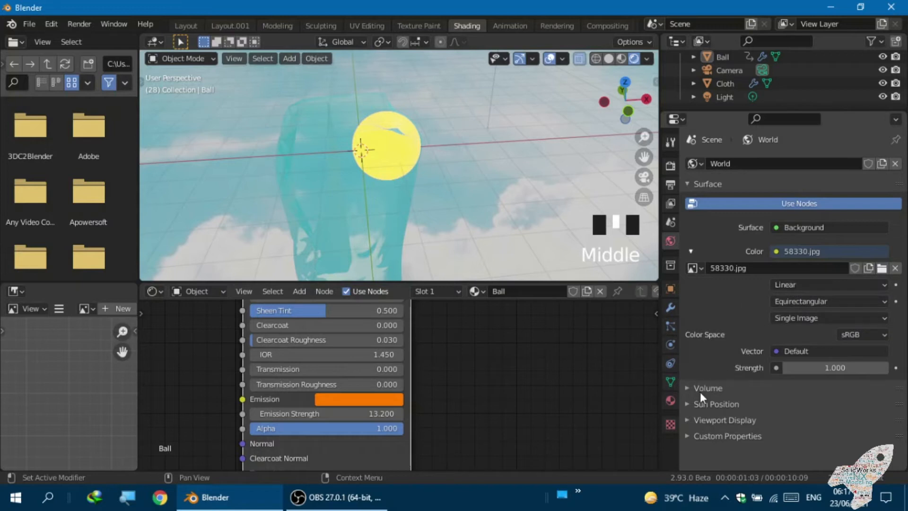
left_click(695, 421)
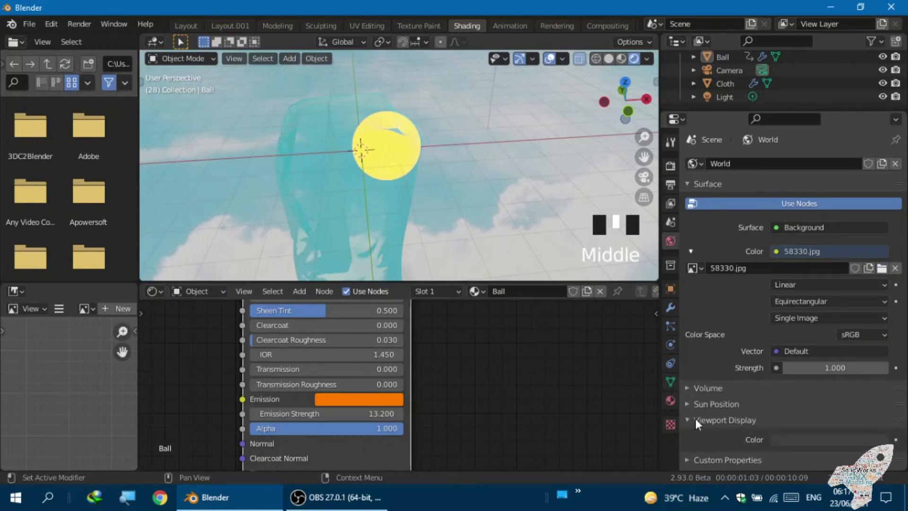
left_click(697, 417)
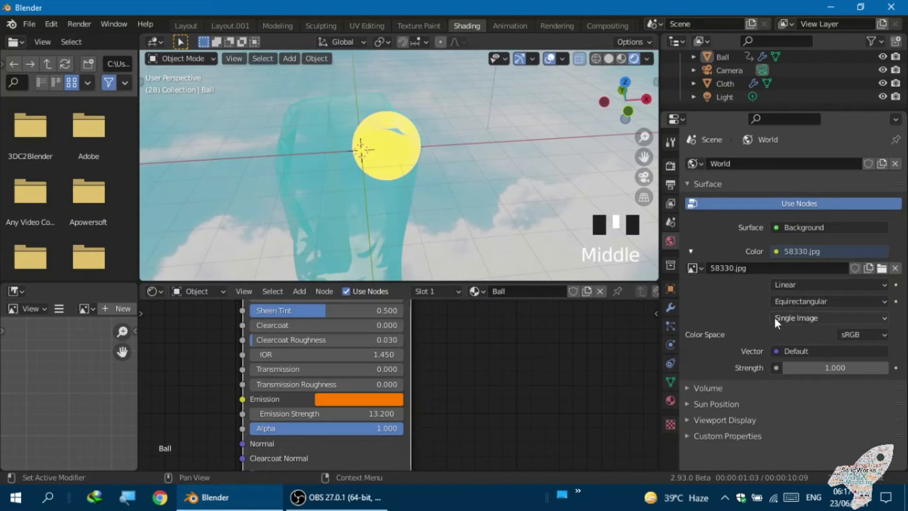
left_click(850, 334)
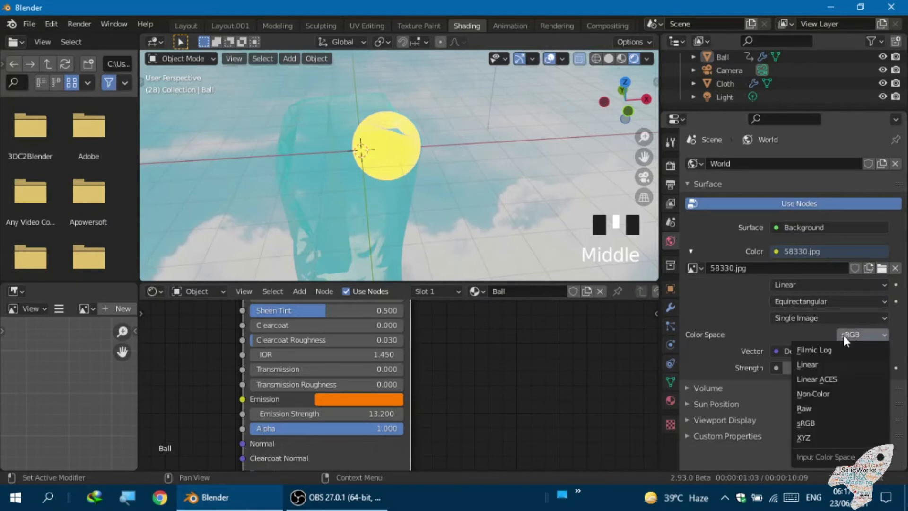
left_click(814, 396)
middle_click_drag(523, 245, 467, 231)
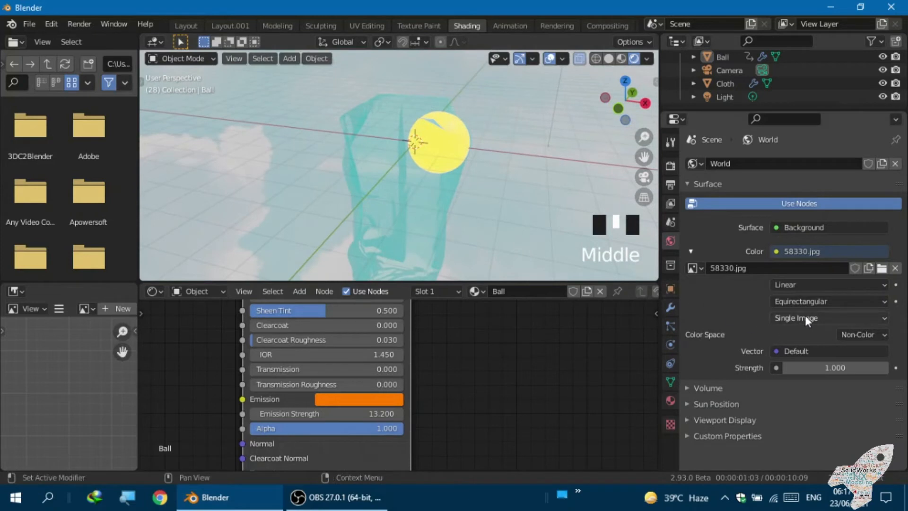
left_click(841, 332)
left_click(841, 333)
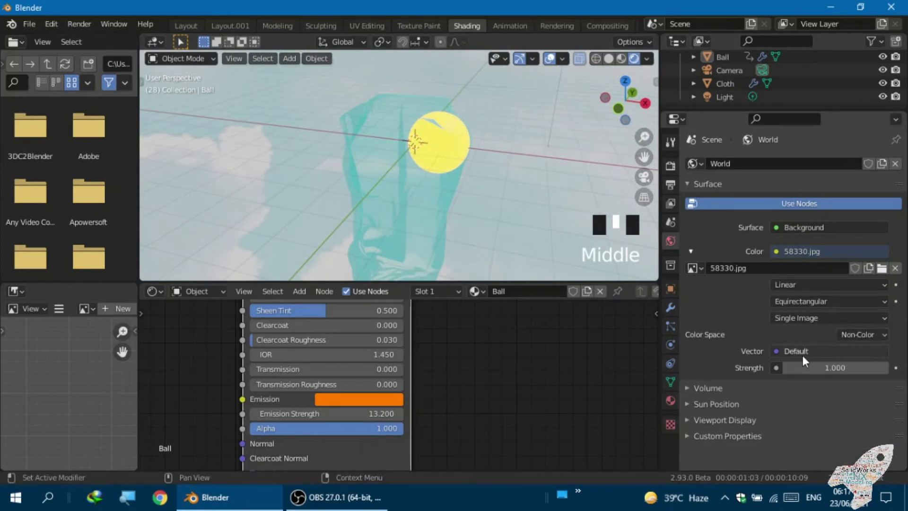
- Lower the world background strength to 0 and view the ball and cloth against the unlit background
left_click_drag(830, 367, 743, 367)
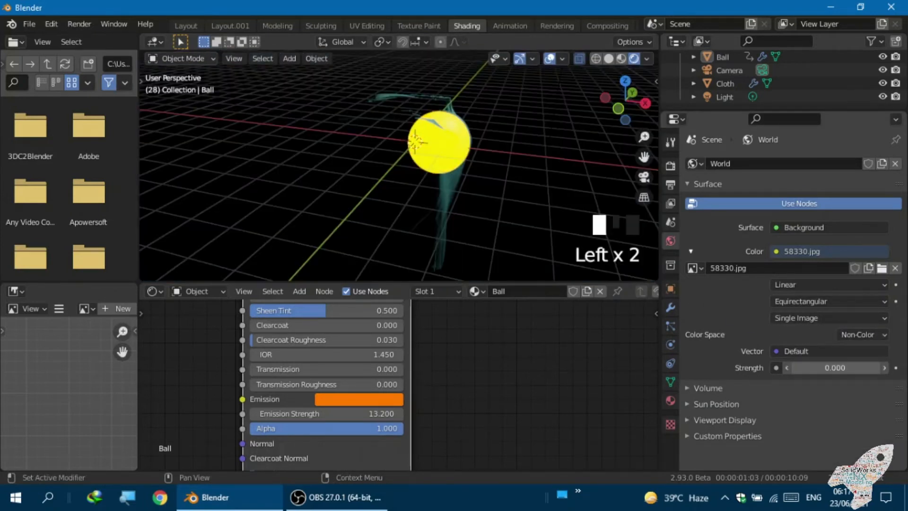
middle_click_drag(513, 223, 442, 173)
scroll(438, 175, "up", 2)
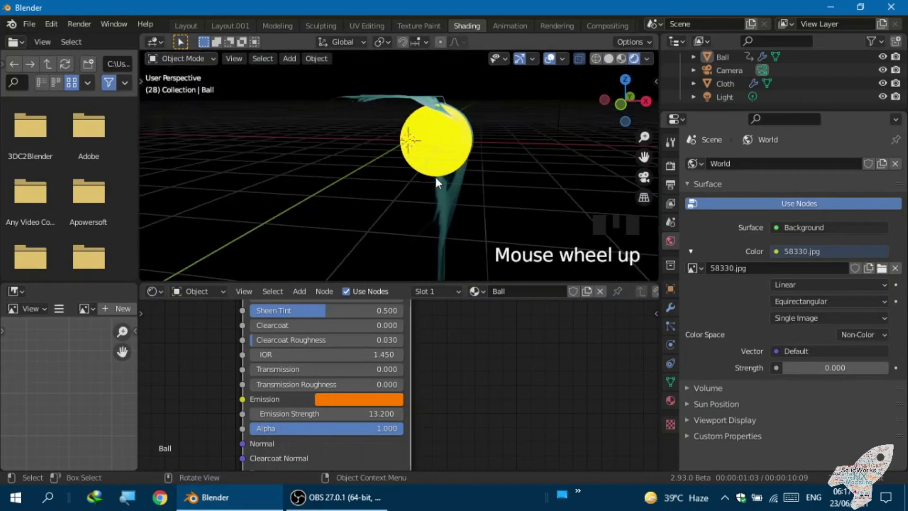
- Duplicate the Mix Shader in the Cloth material and insert the copy between the original Mix Shader and the Material Output
left_click(435, 182)
left_click(331, 194)
middle_click_drag(351, 156, 340, 176)
scroll(340, 176, "up", 1)
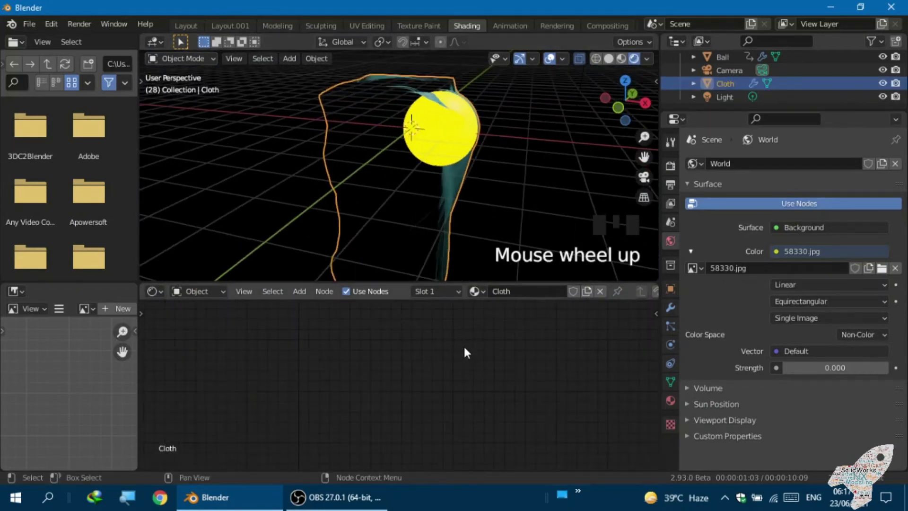
middle_click_drag(454, 357, 410, 387)
scroll(410, 386, "up", 5)
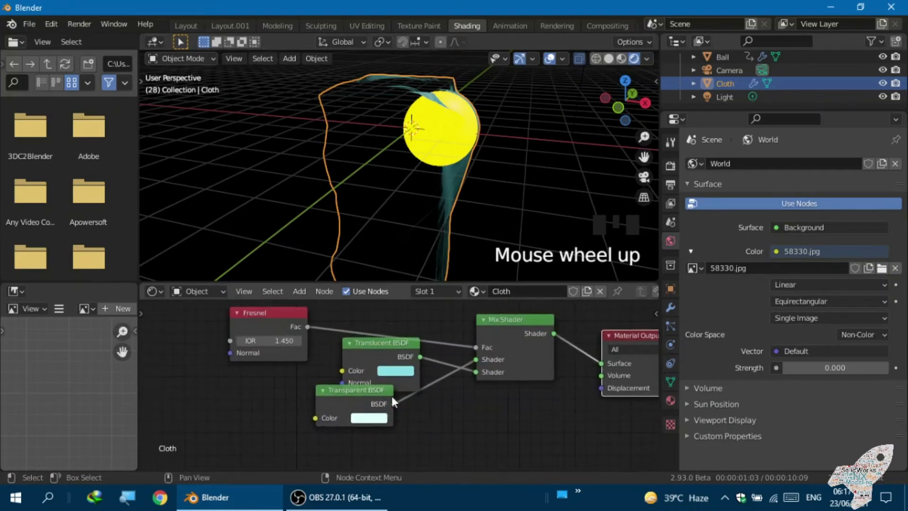
scroll(391, 396, "up", 2)
middle_click_drag(391, 396, 334, 394)
scroll(345, 379, "down", 3)
scroll(350, 383, "down", 4)
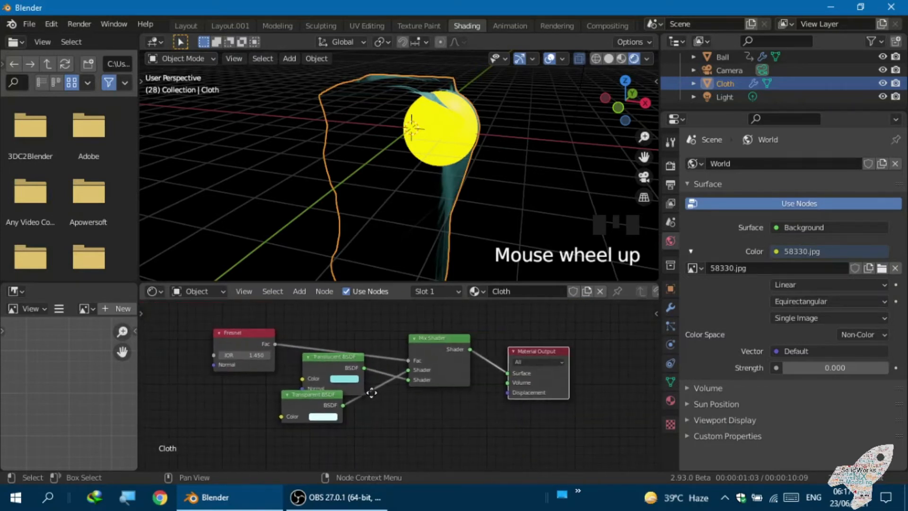
left_click(423, 338)
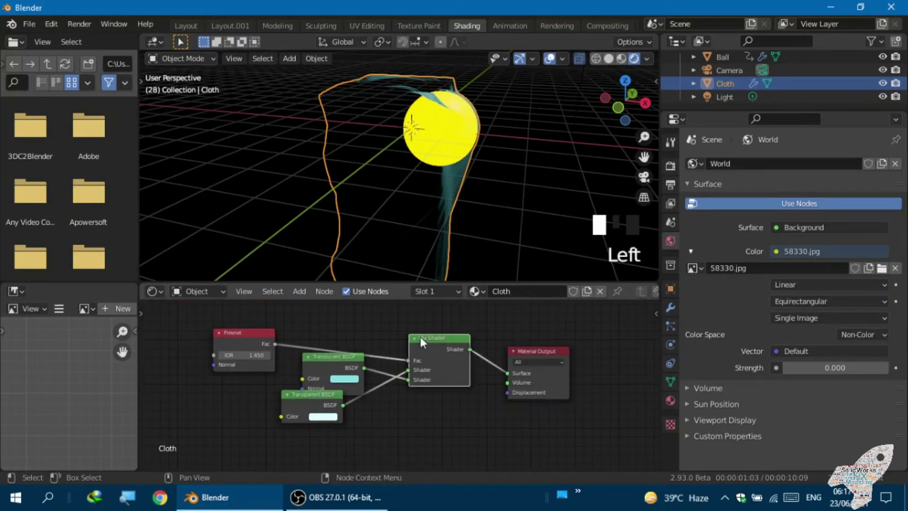
key("shift+d")
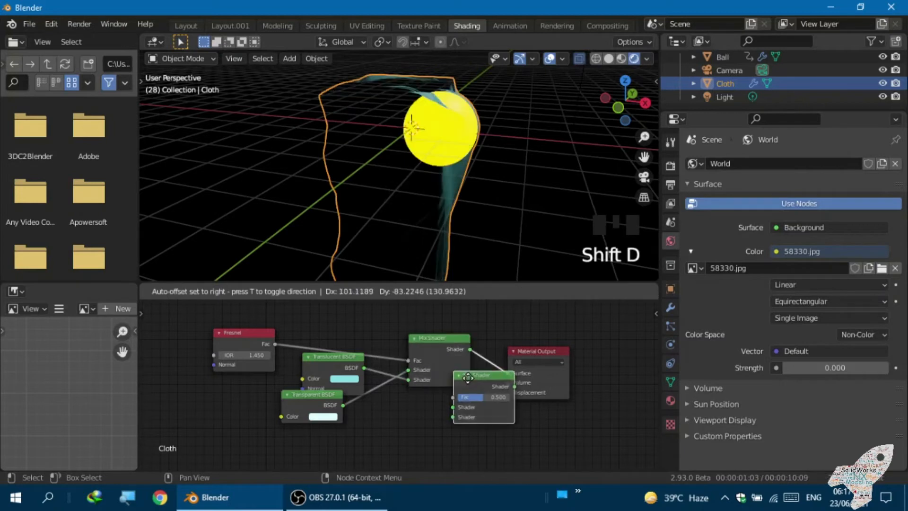
left_click(462, 362)
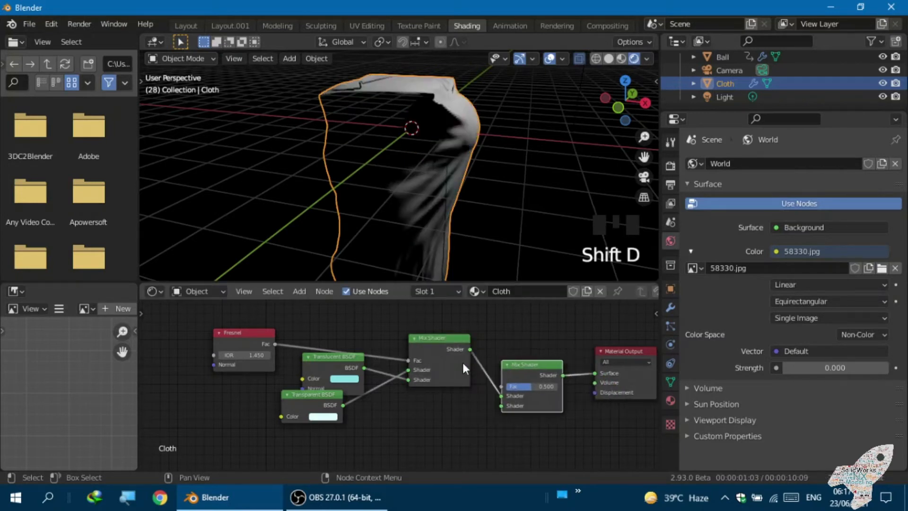
- Add an Emission shader to the Cloth material and connect it to the second shader input of the new Mix Shader
middle_click_drag(448, 366, 420, 341)
scroll(361, 381, "up", 2)
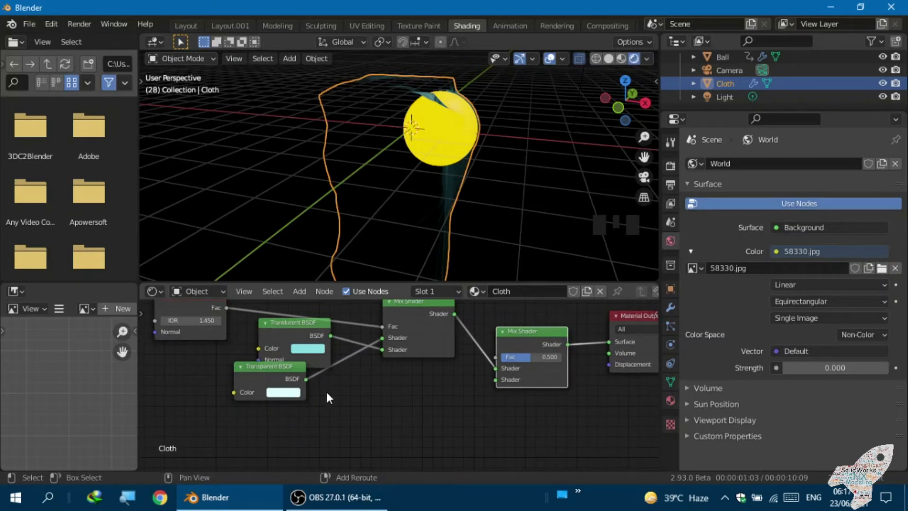
key("shift+a")
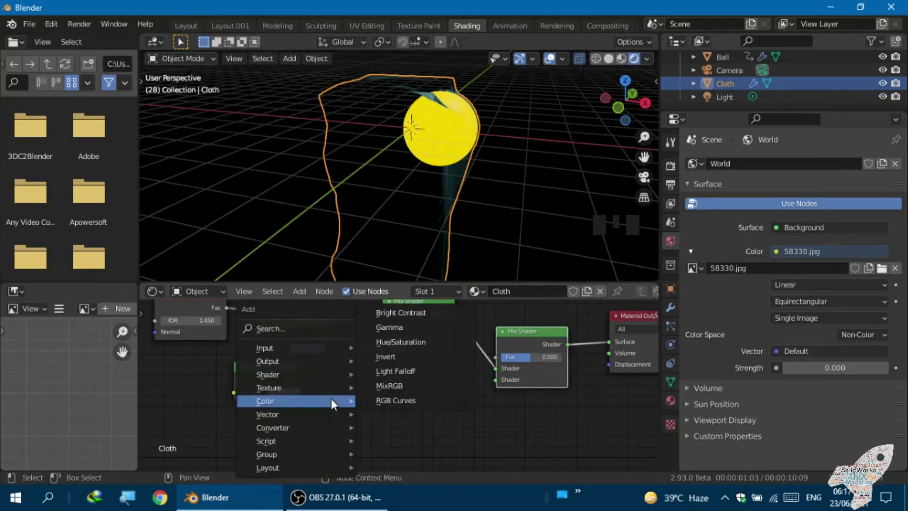
left_click(289, 322)
type("emi")
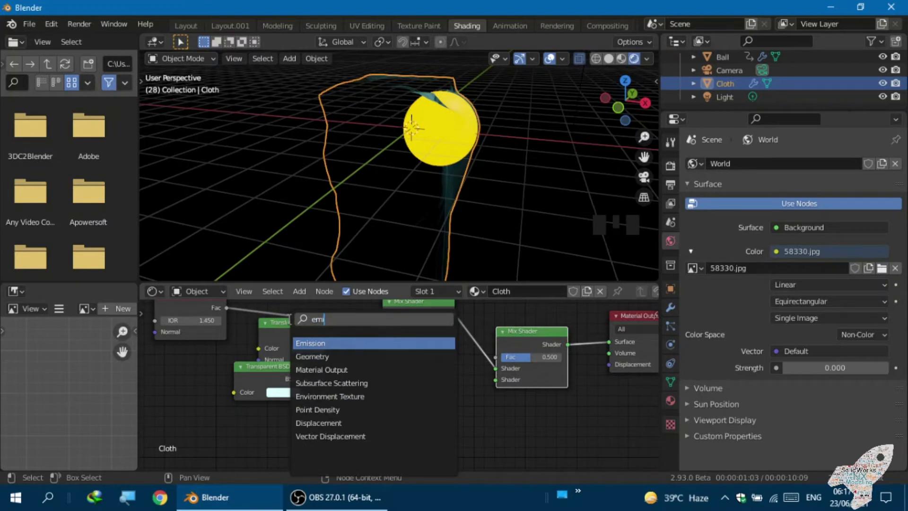
key("Return")
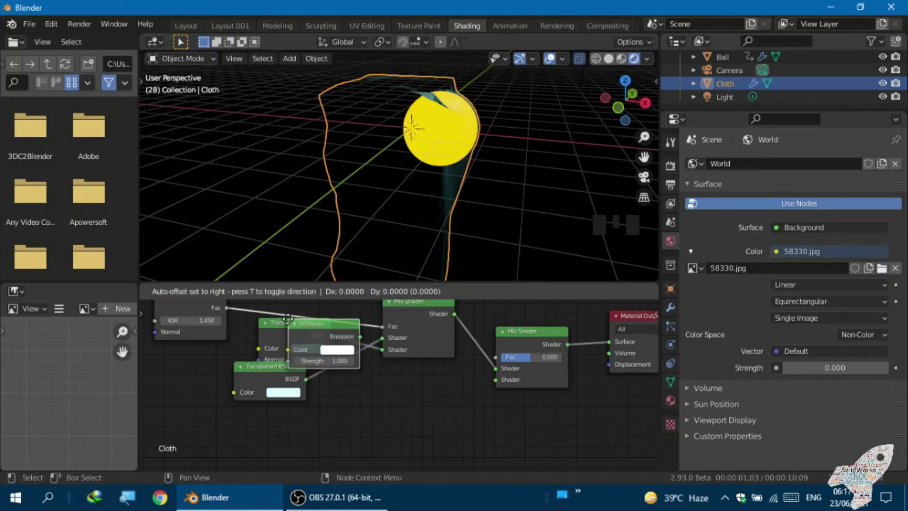
left_click(363, 398)
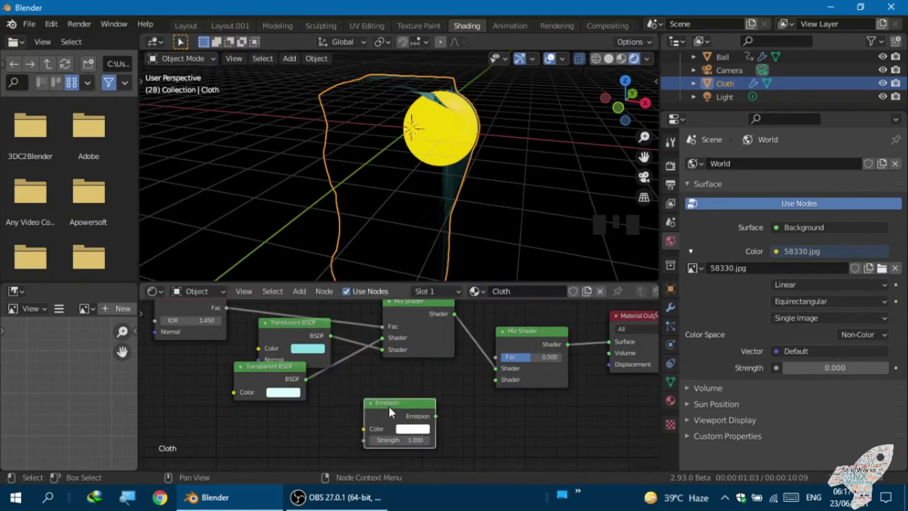
left_click_drag(435, 416, 495, 379)
- Set the Cloth Emission node's color to teal with hue 0.563, saturation 0.983 and value 0.389
middle_click_drag(441, 379, 404, 352)
scroll(388, 379, "up", 1)
left_click(368, 412)
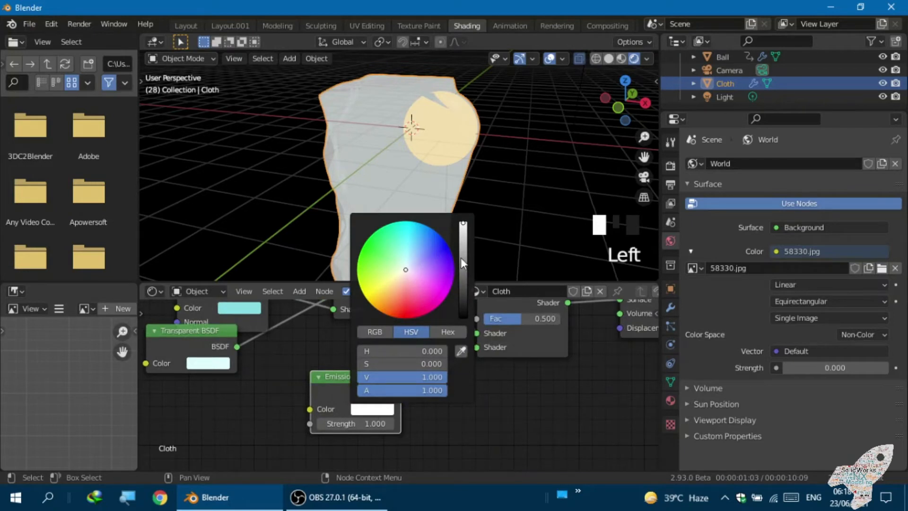
left_click_drag(459, 239, 463, 254)
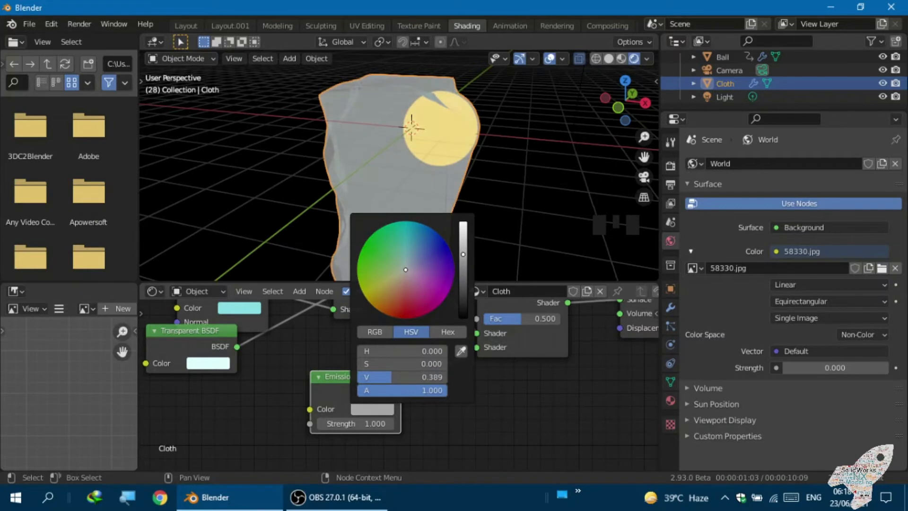
left_click_drag(406, 270, 415, 227)
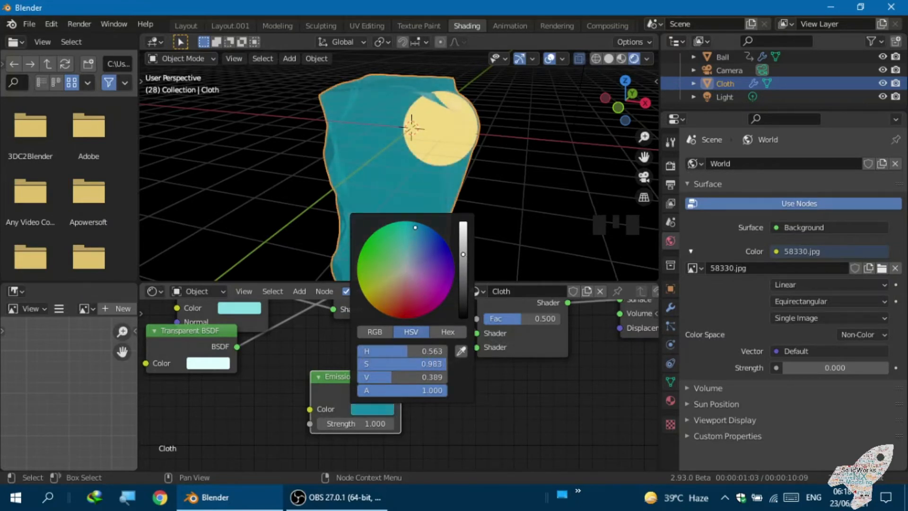
- Deselect the cloth and play the simulation, examining the teal emissive cloth and ball from perspective and front views
left_click(287, 165)
scroll(285, 165, "down", 2)
middle_click_drag(285, 166, 326, 175)
scroll(329, 233, "down", 2)
scroll(329, 233, "up", 5)
key("space")
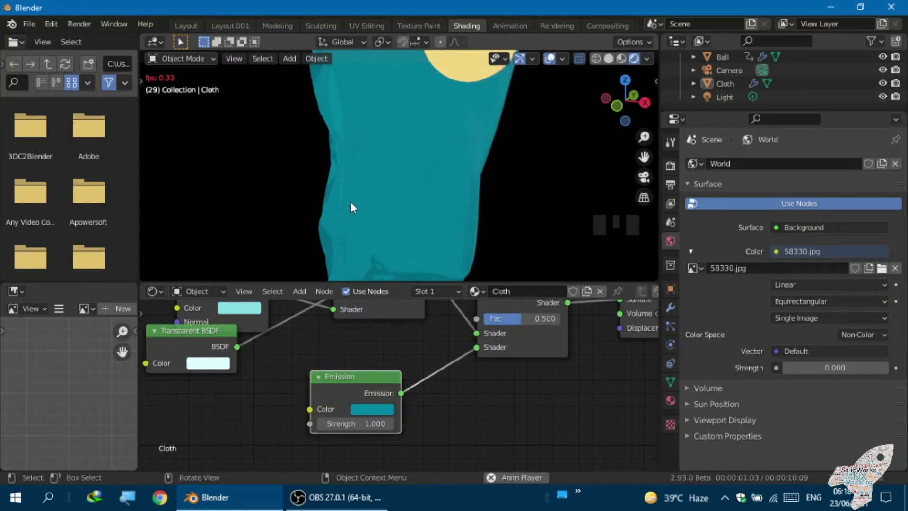
scroll(352, 203, "down", 5)
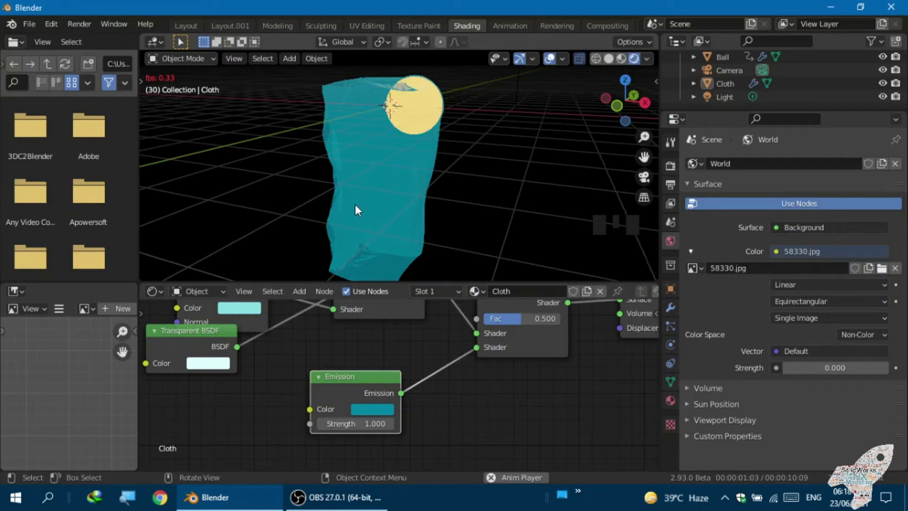
scroll(354, 205, "down", 3)
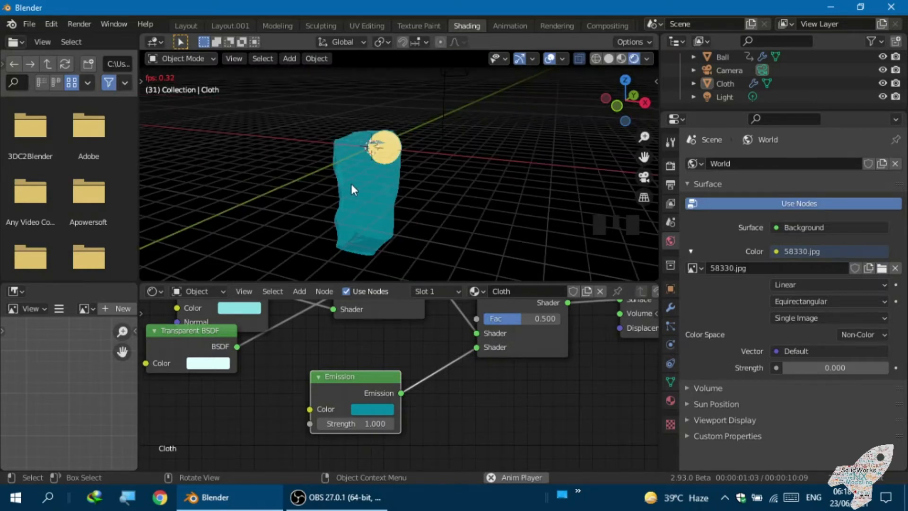
scroll(352, 185, "down", 2)
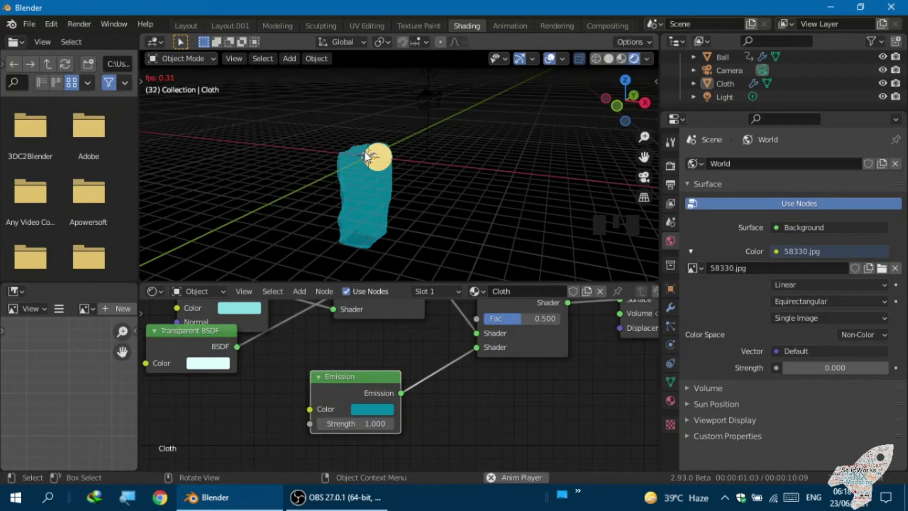
scroll(366, 156, "up", 2)
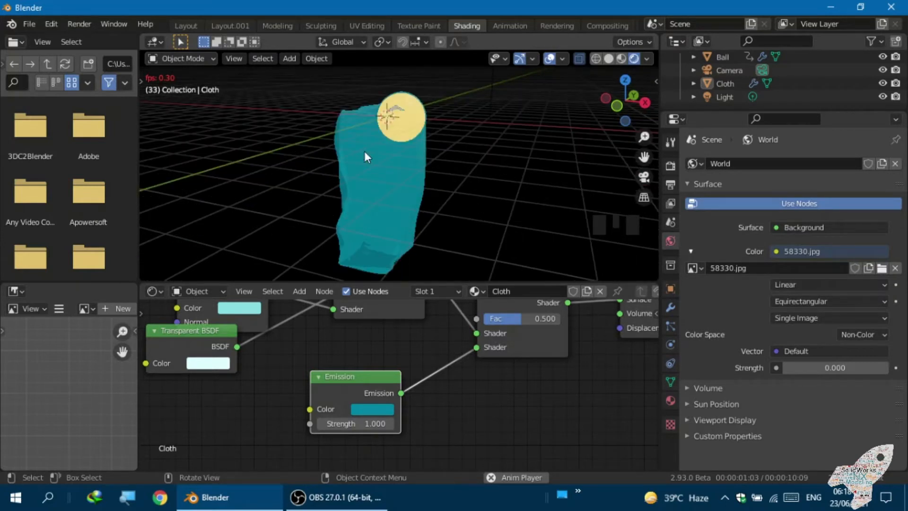
scroll(364, 152, "up", 4)
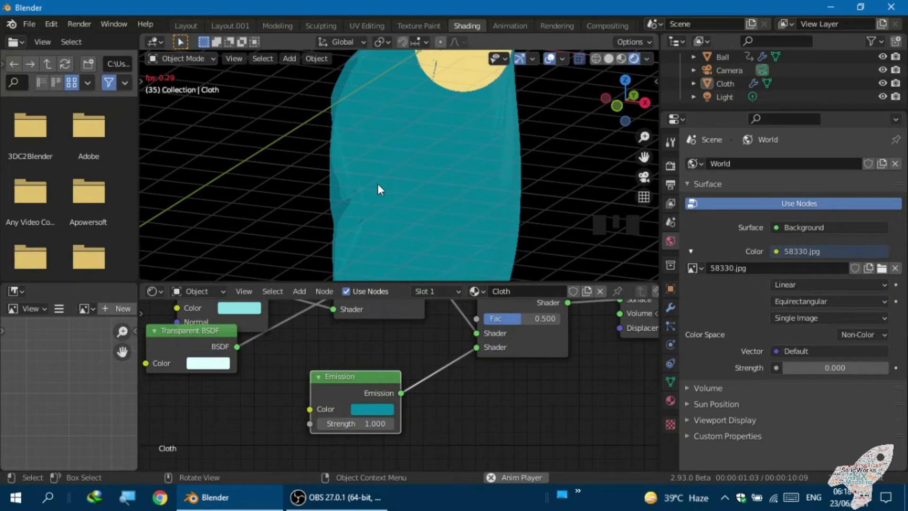
key("KP_1")
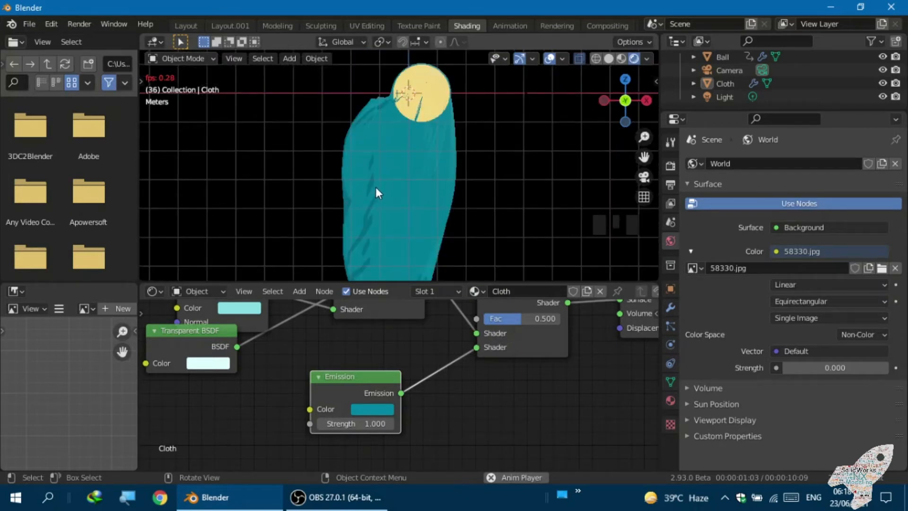
scroll(375, 186, "down", 3)
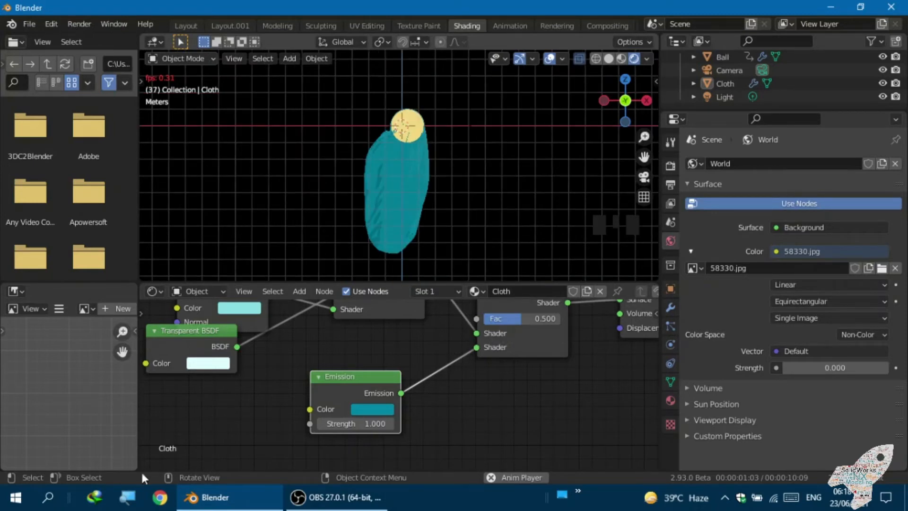
- Switch to the Layout workspace, enlarge the timeline area and set the animation's end frame to 100
left_click(179, 24)
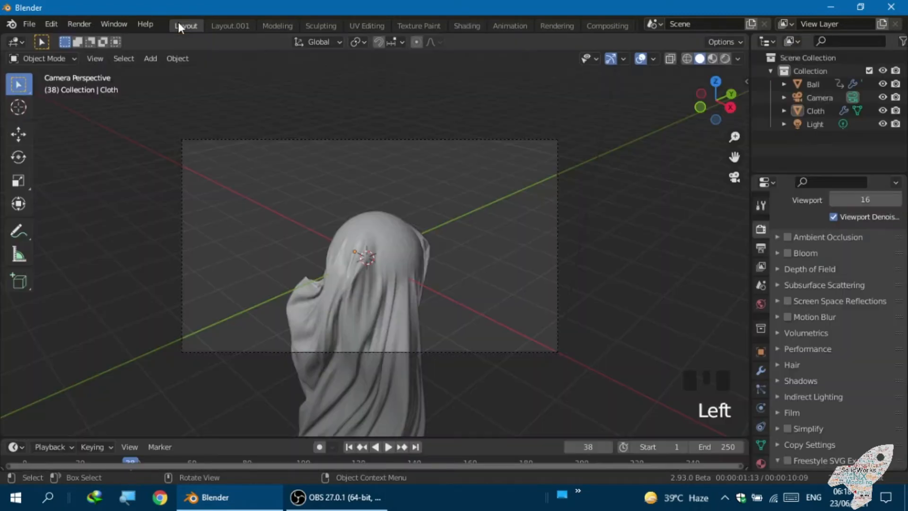
scroll(314, 251, "down", 2)
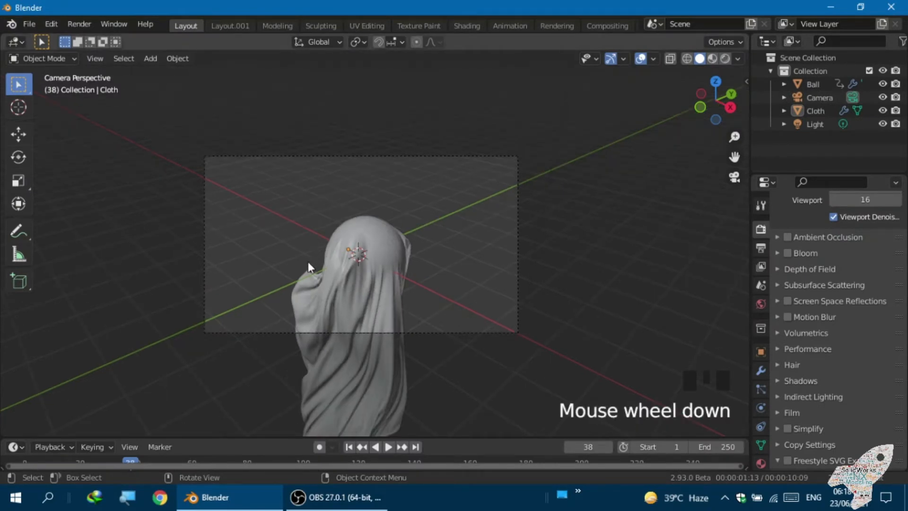
left_click_drag(277, 437, 298, 378)
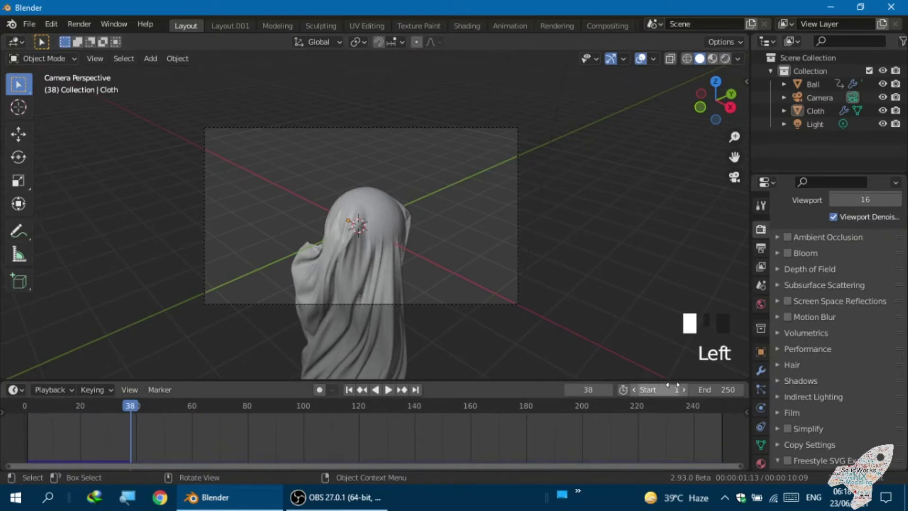
left_click(719, 389)
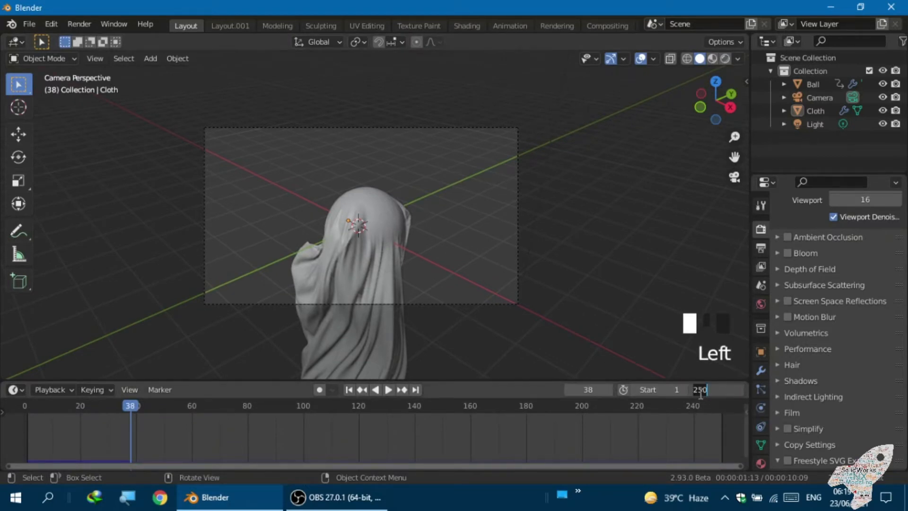
type("100")
key("Return")
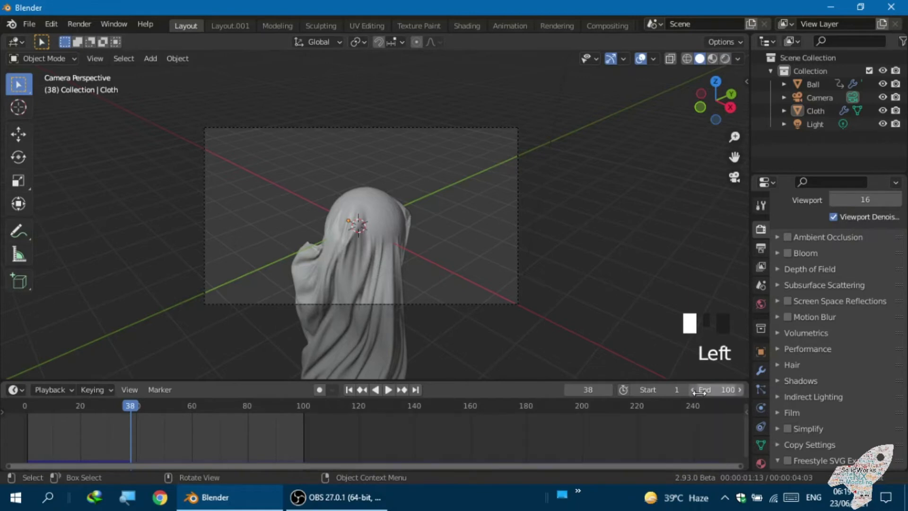
- Play the cloth simulation on from frame 38 to frame 45 and show the camera view in Material Preview shading
key("space")
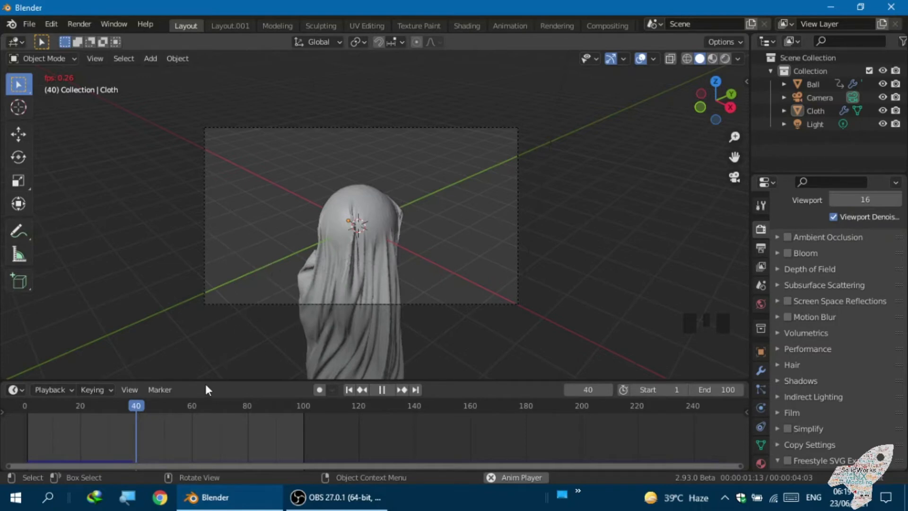
scroll(256, 343, "up", 2)
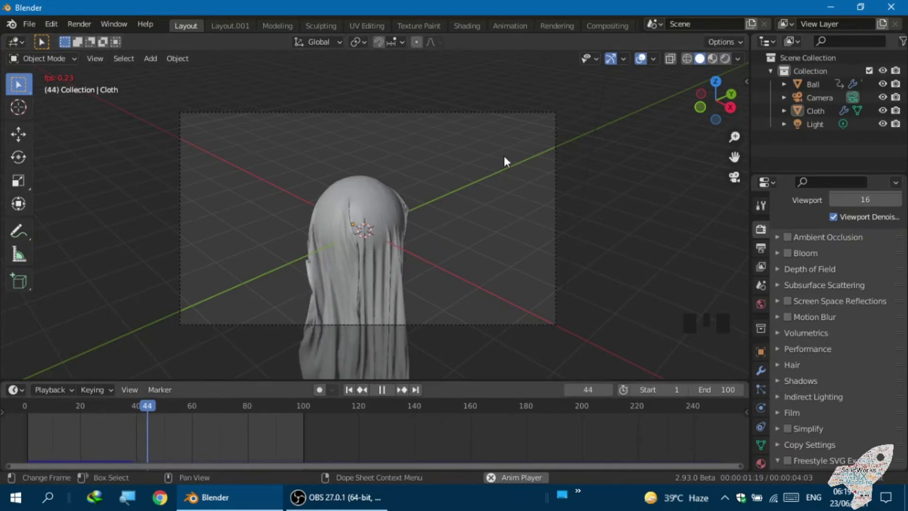
left_click(711, 59)
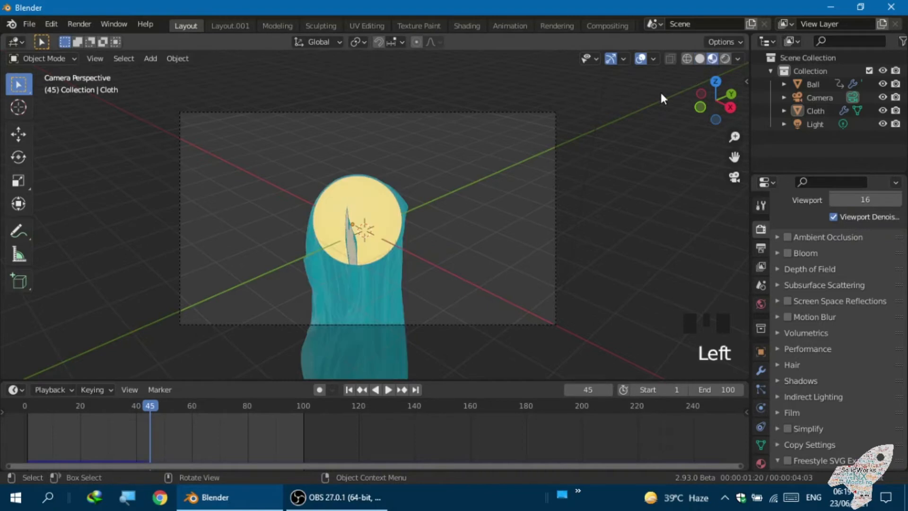
- Select the ball and bring the emission settings of its Principled BSDF node into view in the Shading workspace
left_click(371, 204)
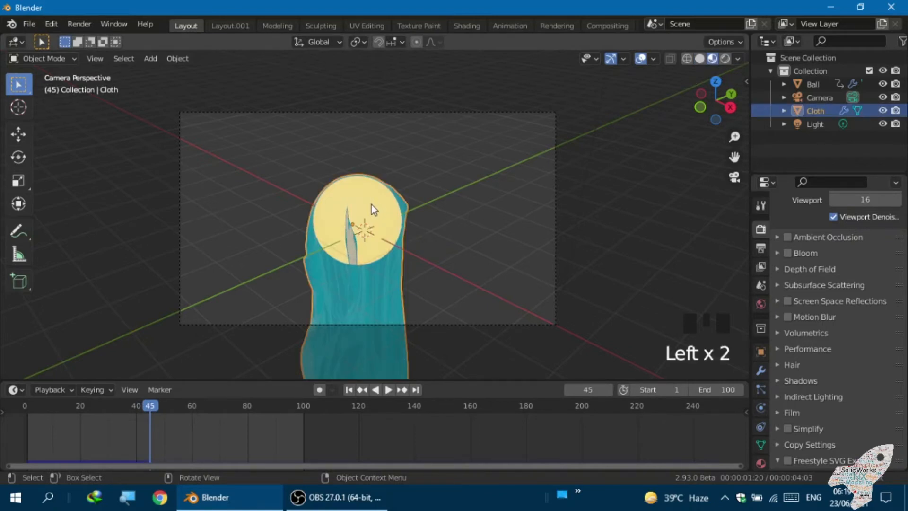
left_click(371, 205)
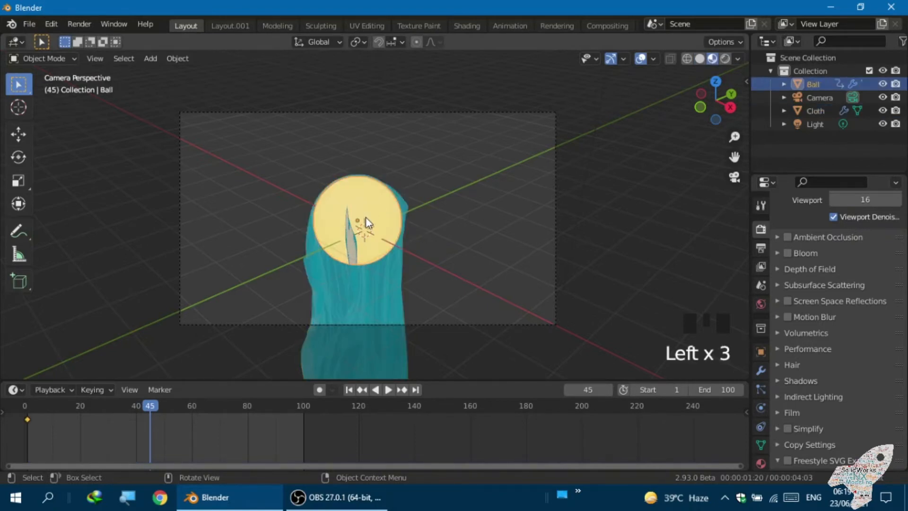
left_click(454, 24)
scroll(360, 201, "up", 2)
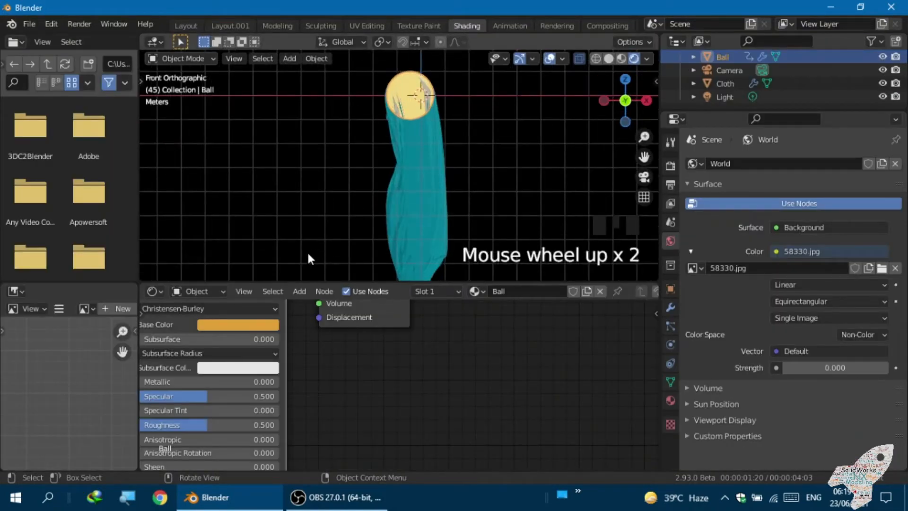
scroll(305, 255, "down", 3)
scroll(264, 372, "down", 2)
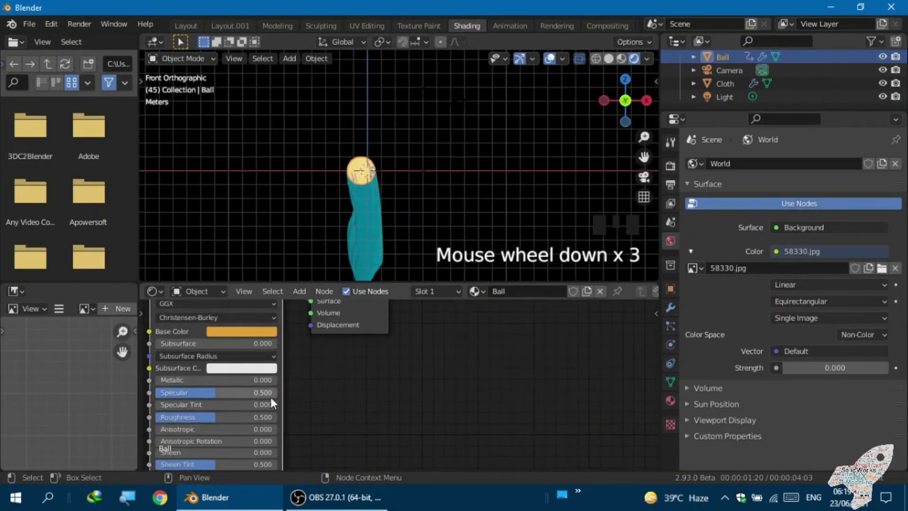
middle_click_drag(270, 396, 319, 332)
middle_click_drag(312, 411, 317, 364)
scroll(330, 424, "up", 1)
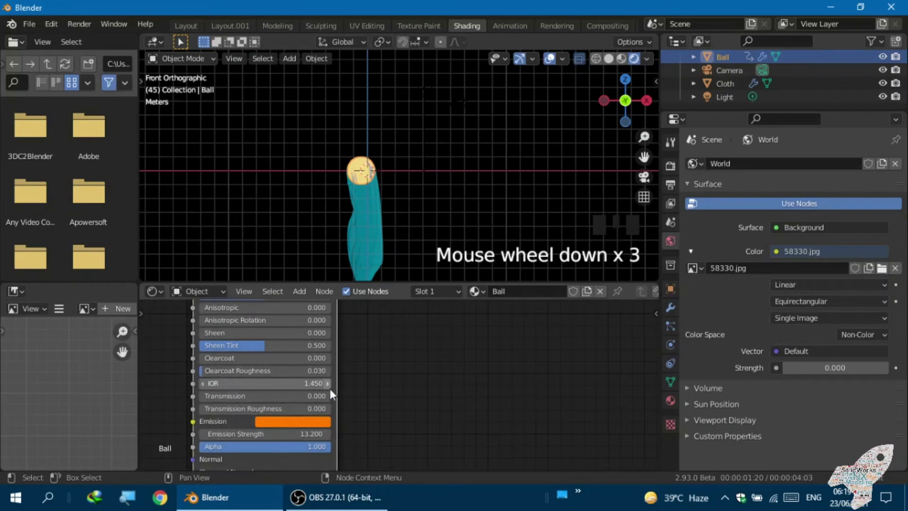
scroll(382, 193, "up", 9)
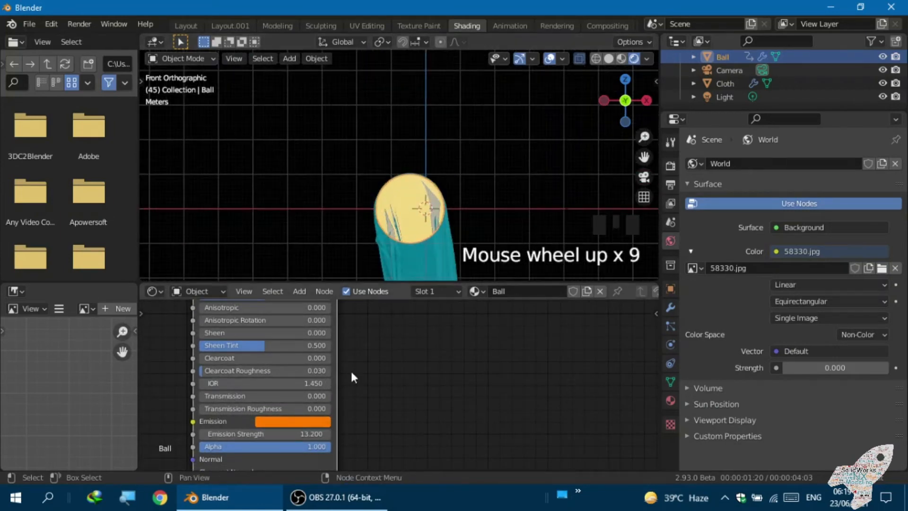
middle_click_drag(361, 376, 373, 347)
scroll(374, 401, "up", 2)
middle_click_drag(382, 400, 448, 358)
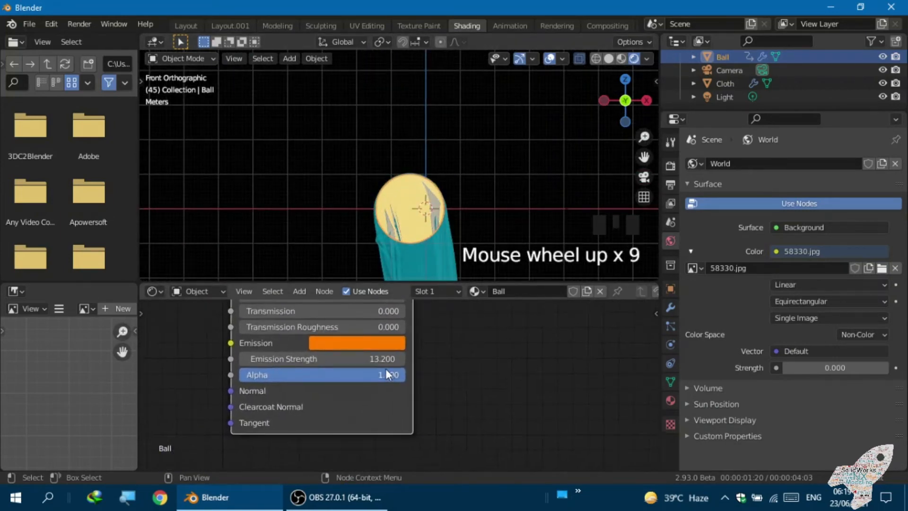
scroll(380, 370, "up", 3)
middle_click_drag(375, 370, 407, 404)
- Change the ball's emission color to pink and inspect it through the cloth
left_click(372, 366)
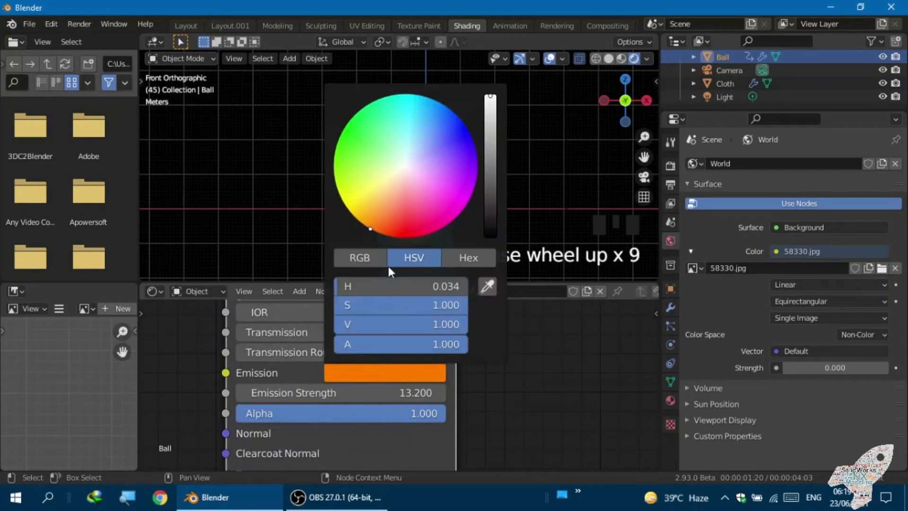
mouse_move(374, 230)
left_mouse_down()
mouse_move(375, 192)
mouse_move(409, 153)
mouse_move(425, 177)
mouse_move(410, 201)
left_mouse_up()
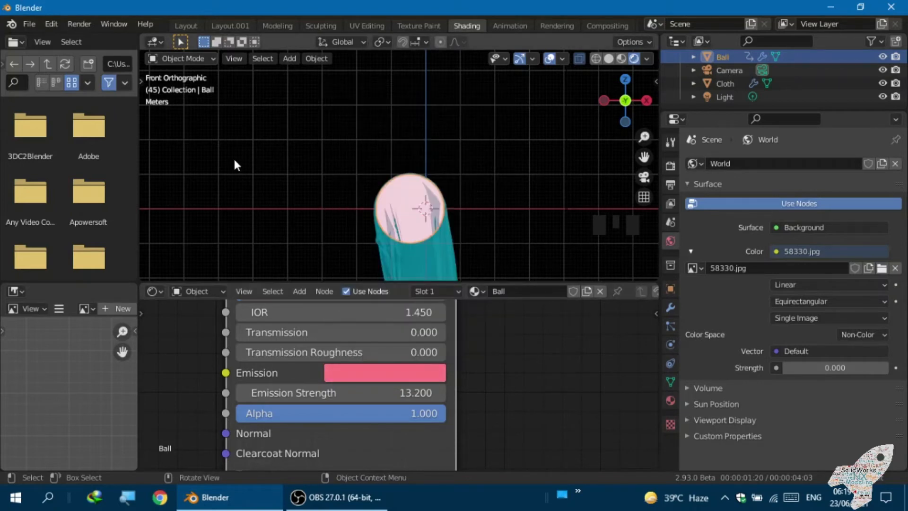
left_click(238, 162)
scroll(297, 185, "down", 2)
scroll(348, 216, "up", 5)
scroll(346, 214, "up", 2)
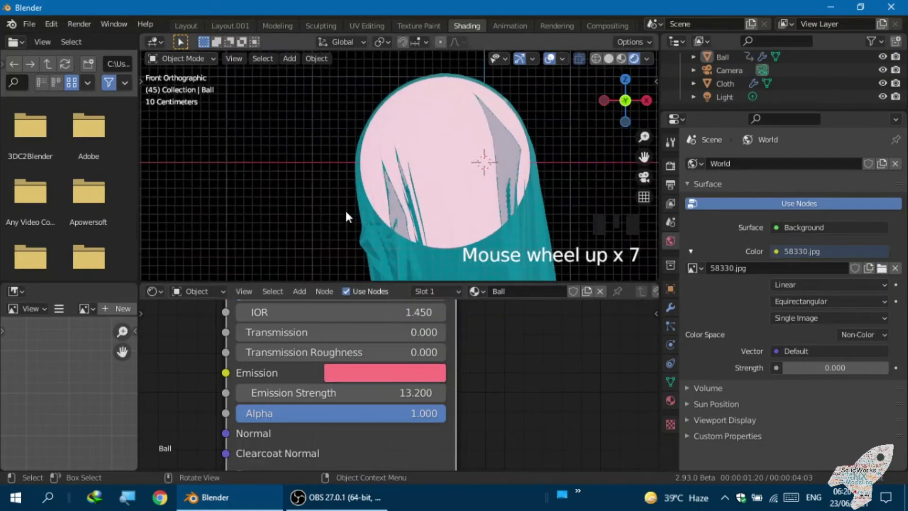
- Set the ball's emission color to turquoise green and resume playing the cloth simulation
left_click(400, 376)
mouse_move(408, 221)
left_mouse_down()
mouse_move(375, 118)
mouse_move(392, 121)
left_mouse_up()
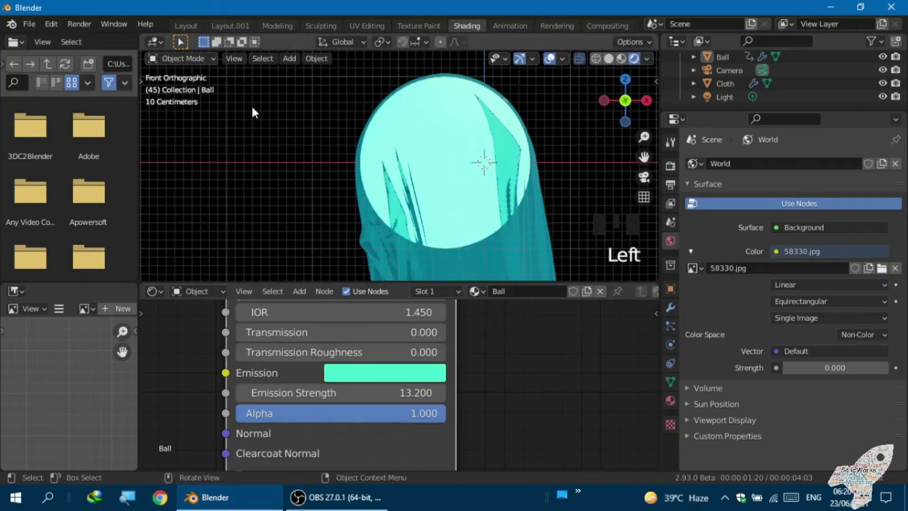
scroll(280, 165, "down", 5)
scroll(277, 175, "down", 2)
middle_click_drag(277, 175, 292, 210)
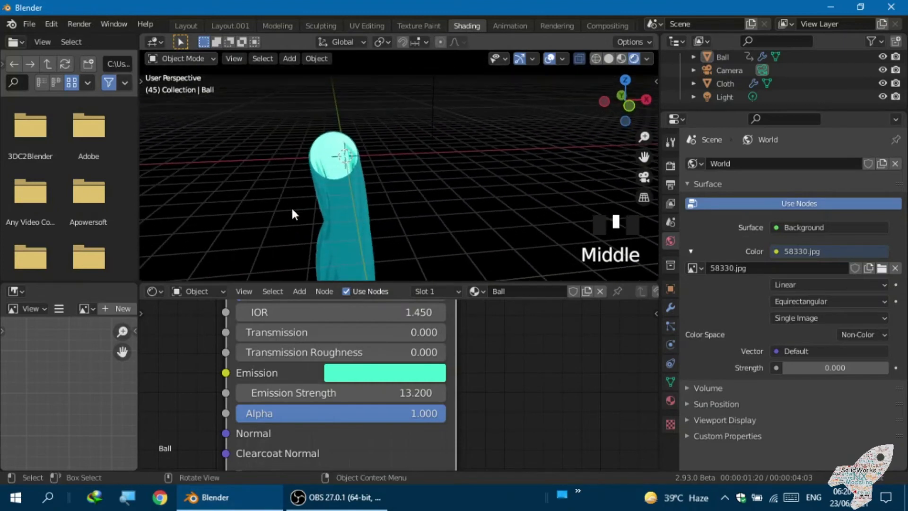
key("space")
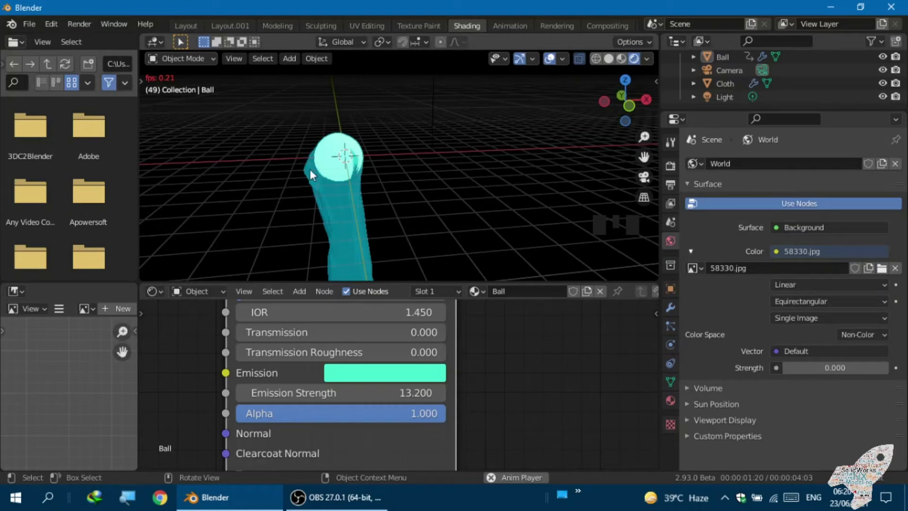
- Examine the Eevee render settings, toggling Ambient Occlusion on and back off, and the output settings
left_click(671, 163)
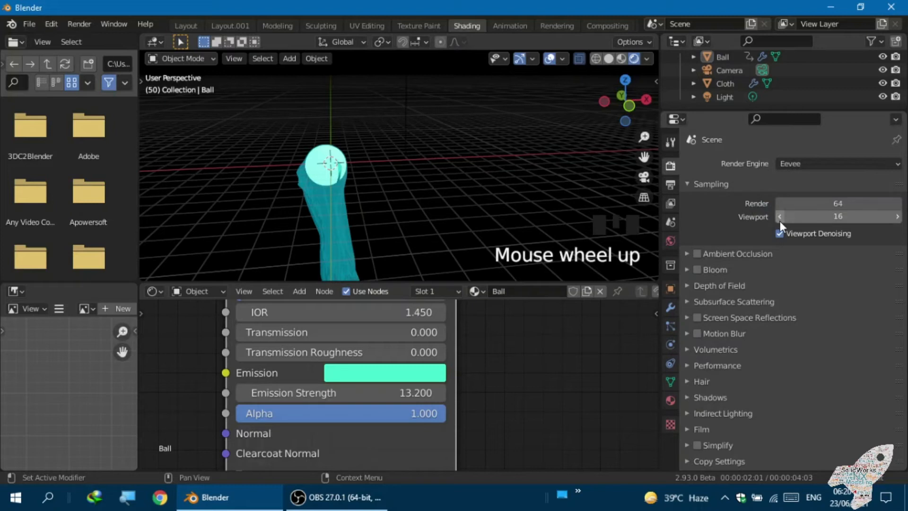
left_click(699, 257)
left_click(699, 259)
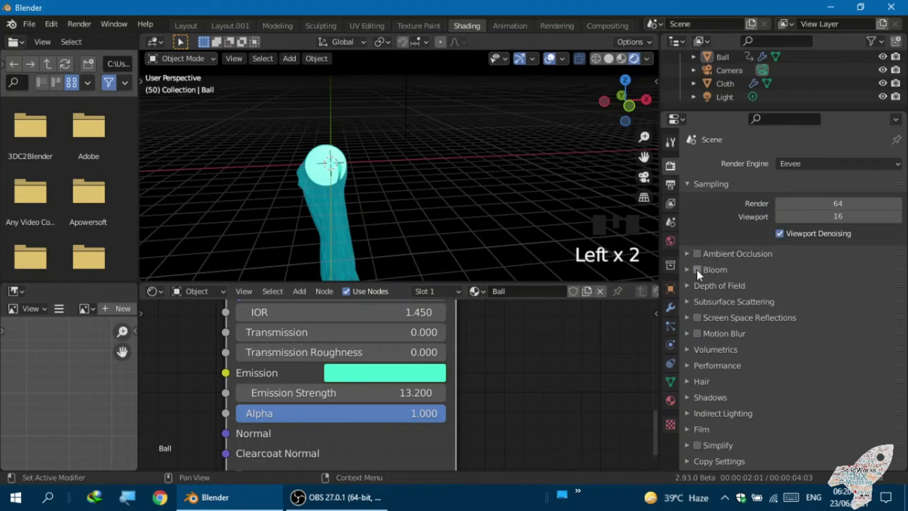
scroll(701, 271, "down", 5)
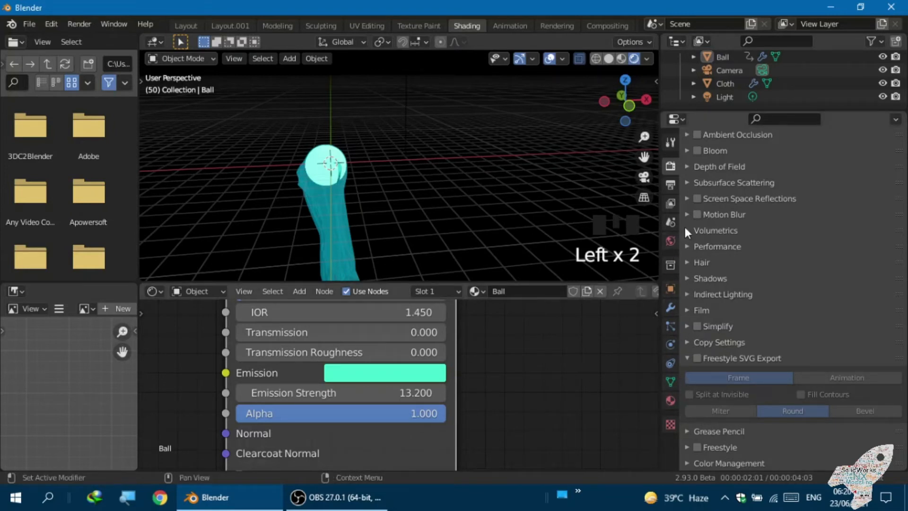
left_click(671, 185)
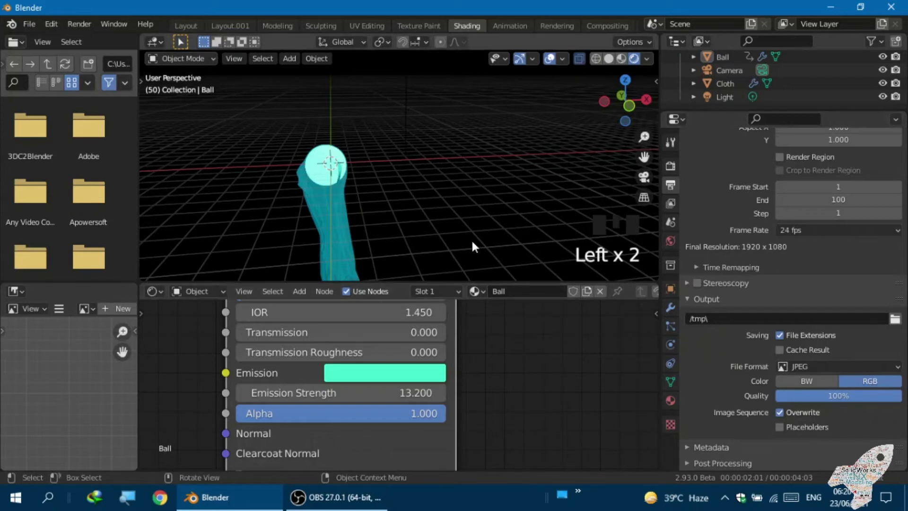
- Split the shader node area horizontally and change the new lower area to a Graph Editor
middle_click_drag(412, 226, 361, 226)
scroll(362, 226, "down", 2)
scroll(326, 198, "up", 4)
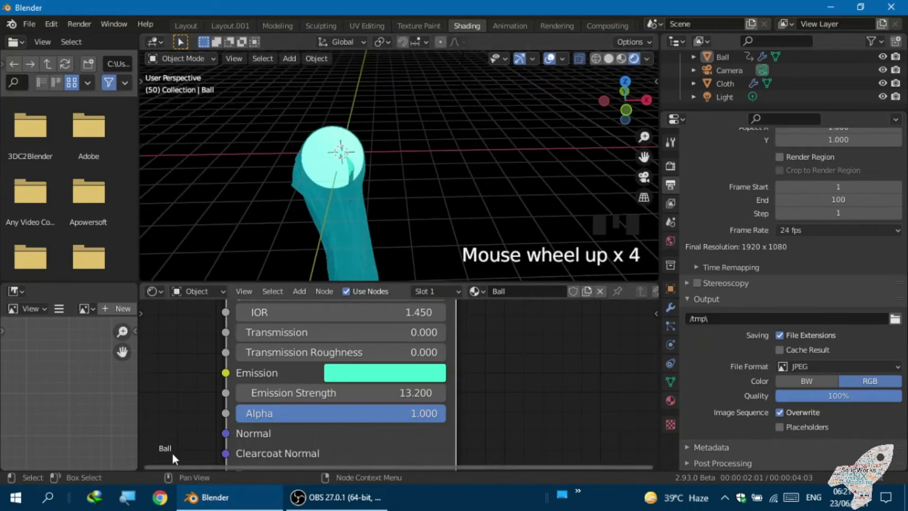
left_click_drag(142, 467, 156, 376)
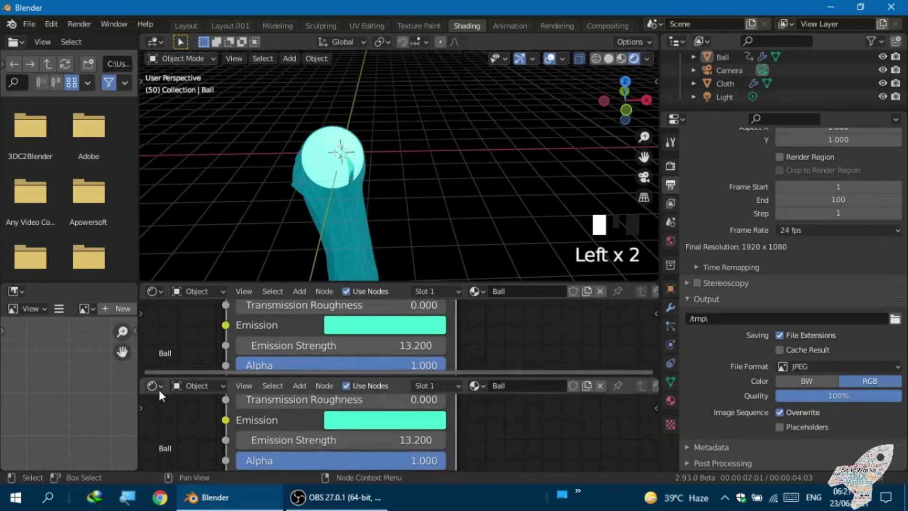
left_click(158, 387)
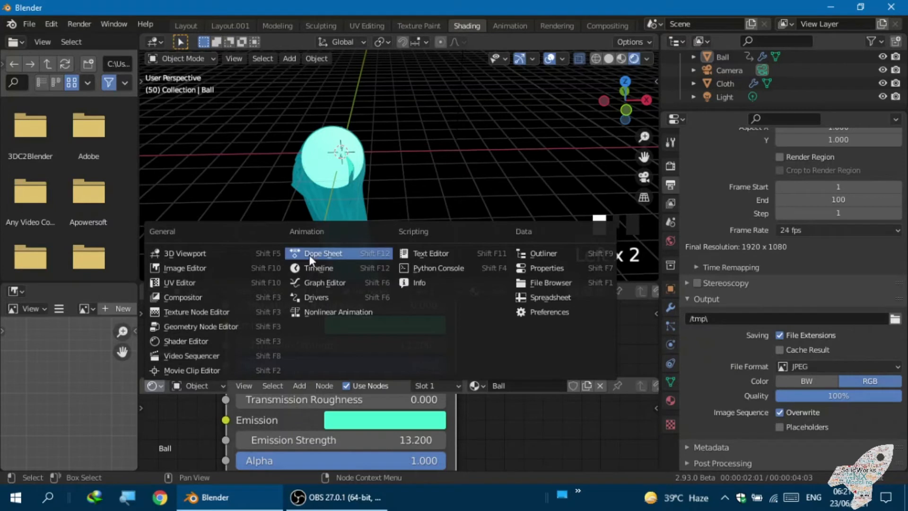
left_click(315, 283)
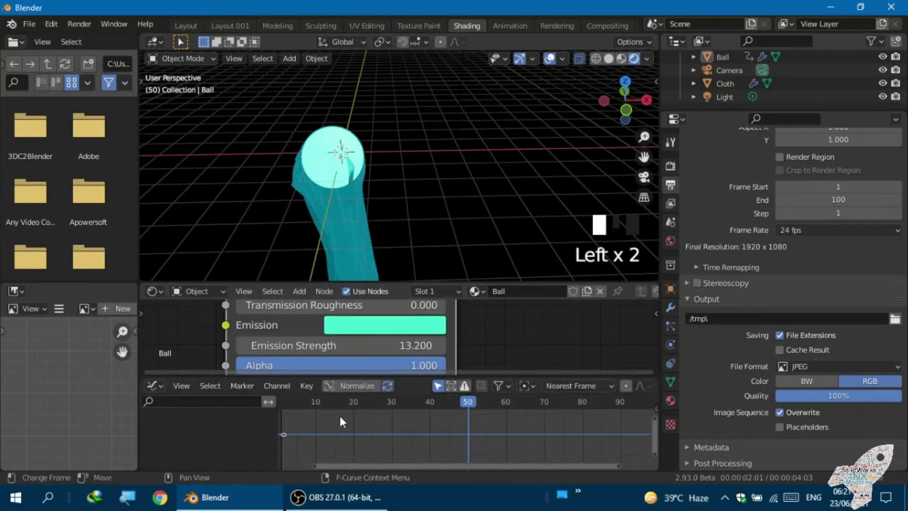
- Select the cloth and change the lower editor area to a Timeline showing the full 1 to 100 frame range
left_click(328, 221)
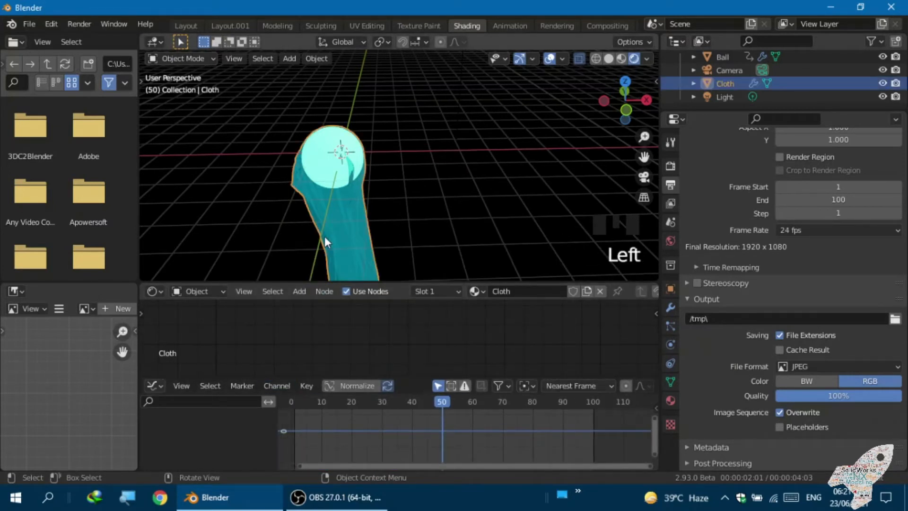
left_click(155, 386)
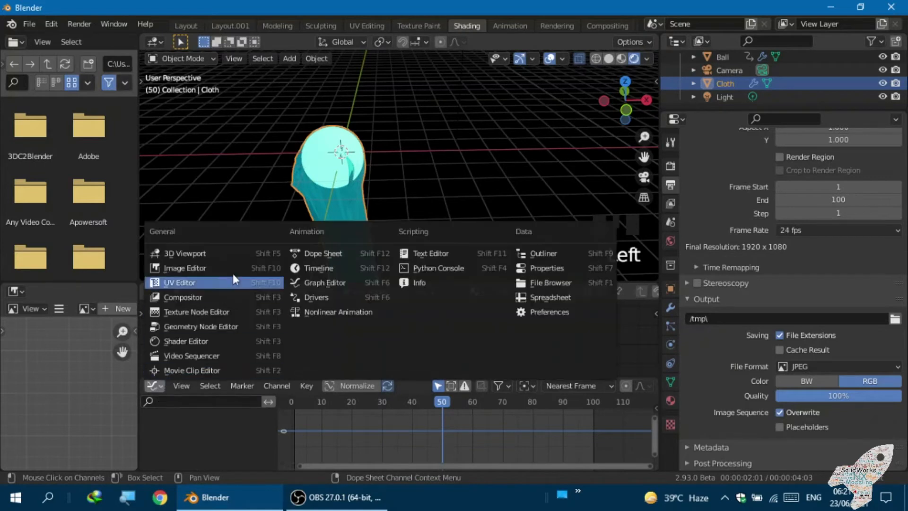
left_click(312, 268)
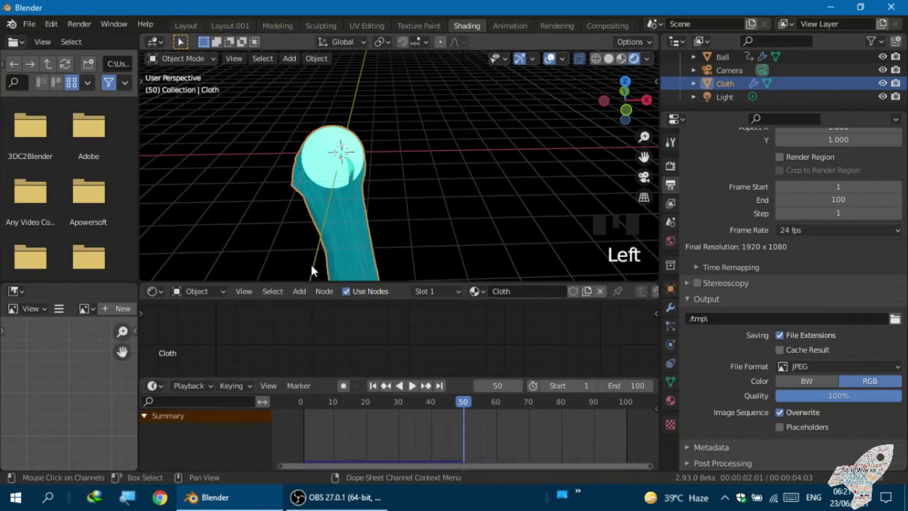
scroll(446, 415, "down", 4)
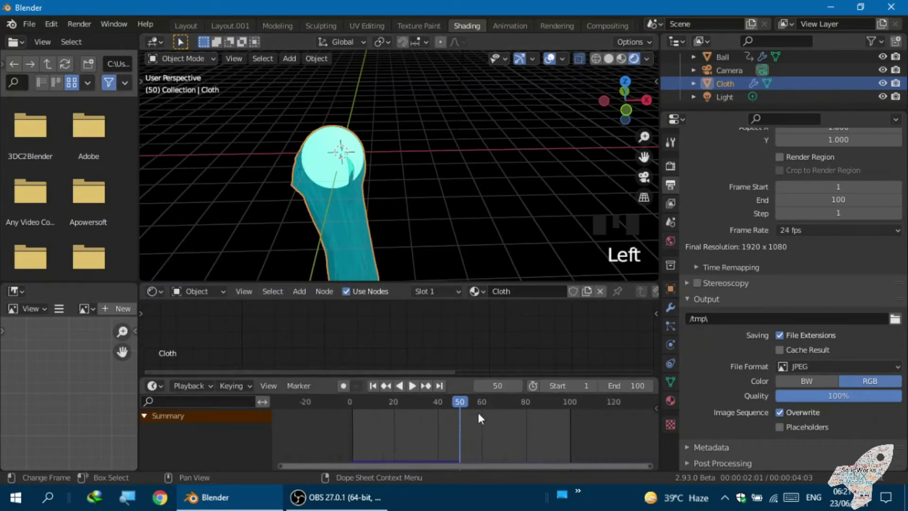
scroll(473, 425, "up", 2)
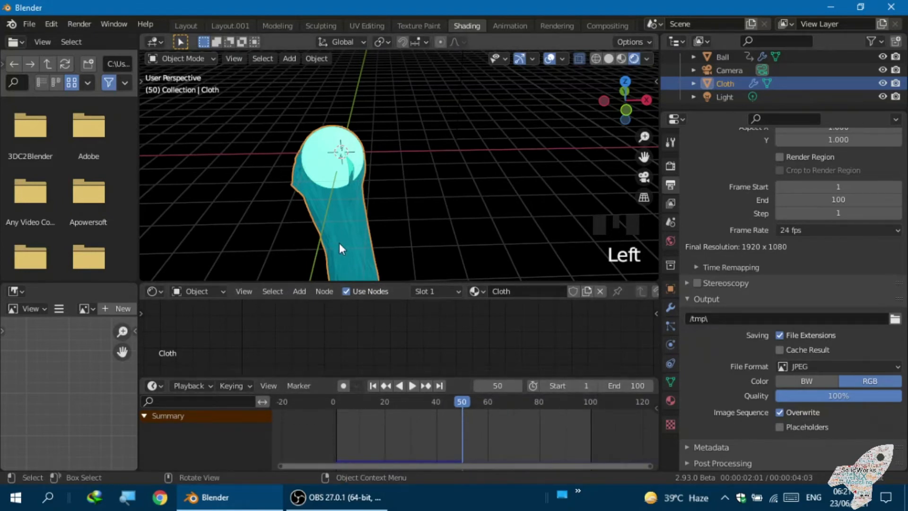
- Set the end frame of the cloth's physics simulation cache to 100
left_click(671, 381)
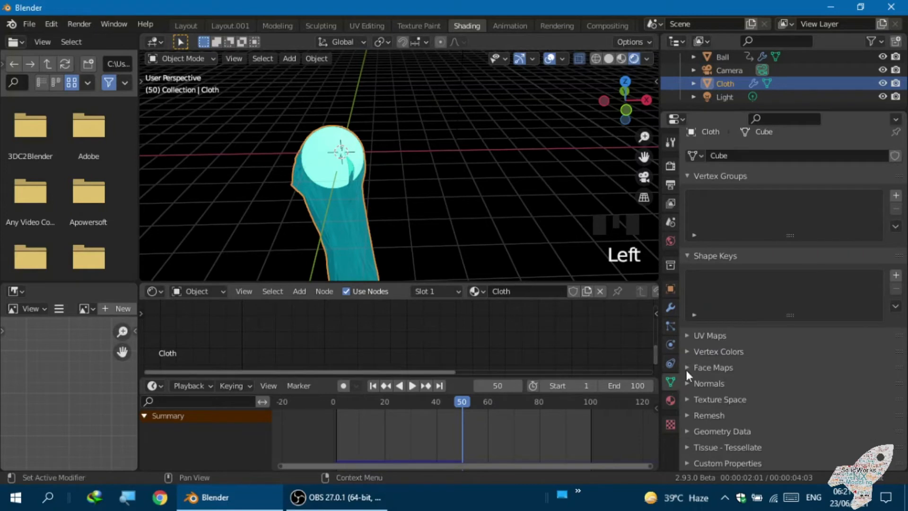
left_click(670, 361)
left_click(671, 344)
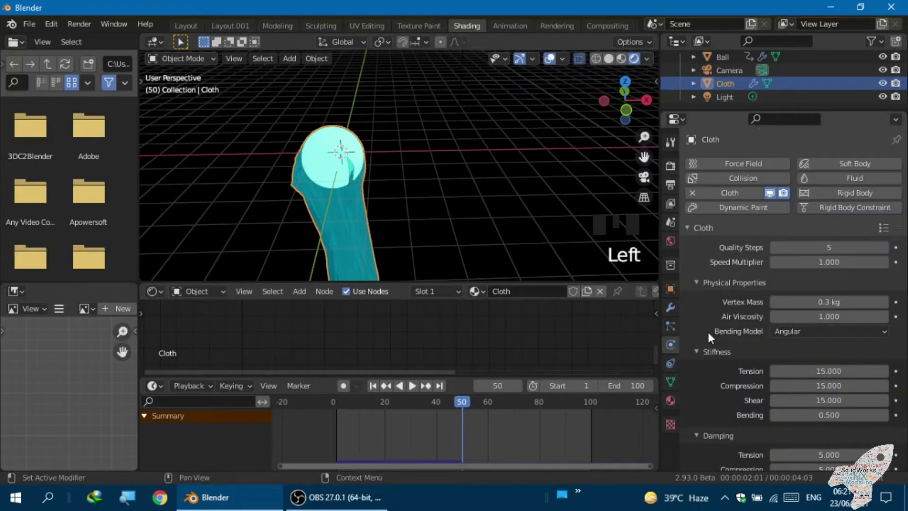
scroll(708, 332, "down", 2)
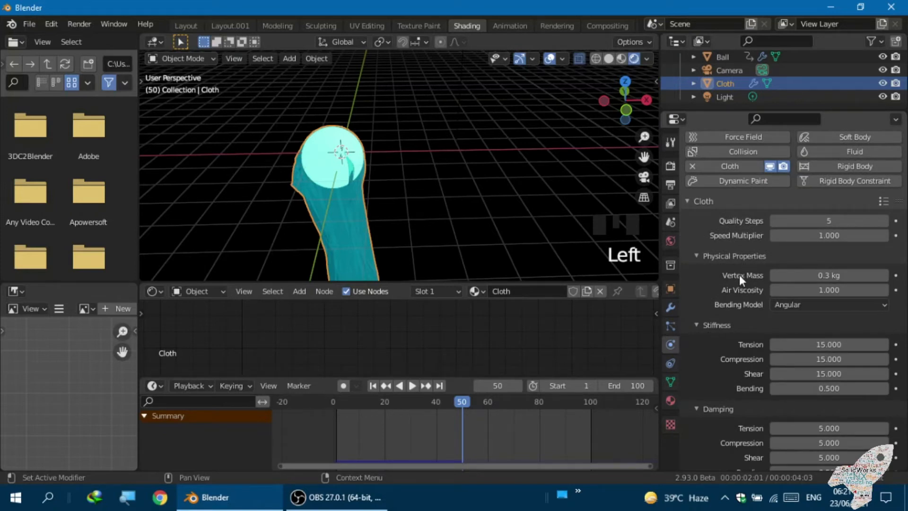
scroll(730, 293, "down", 8)
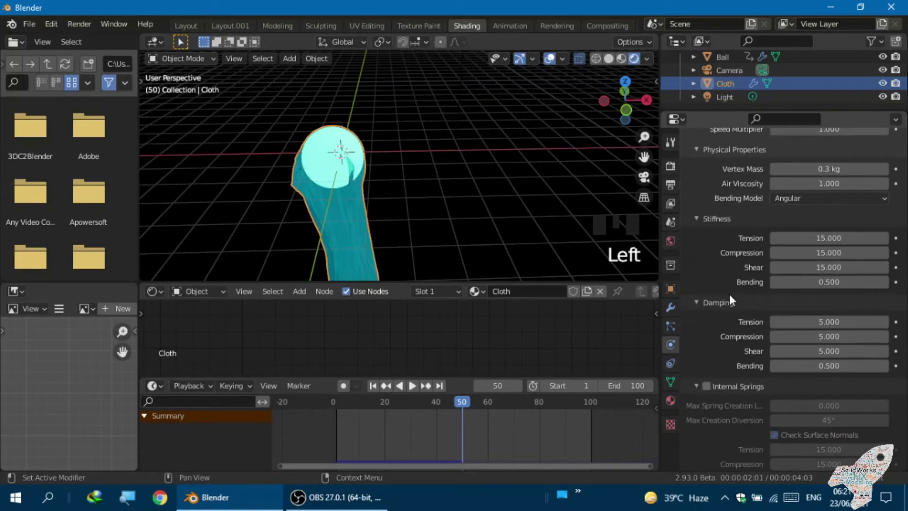
scroll(730, 294, "down", 3)
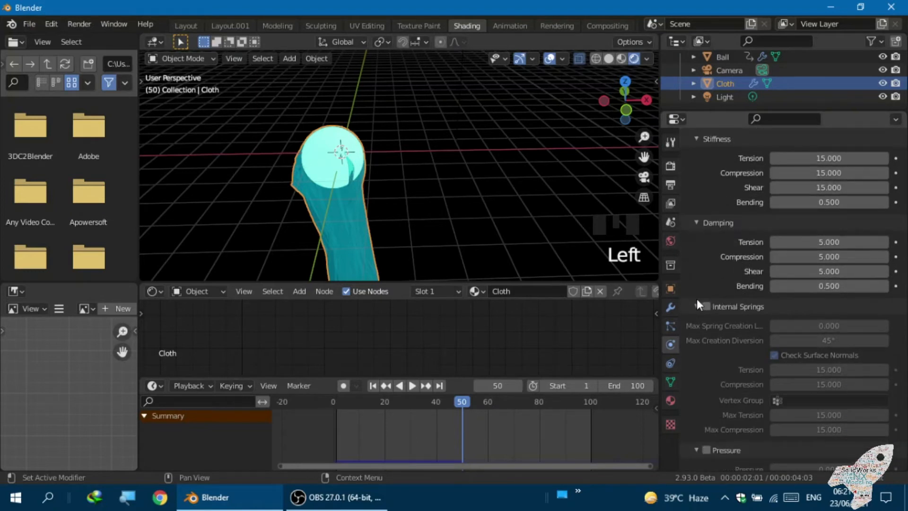
scroll(697, 303, "down", 5)
scroll(697, 300, "down", 10)
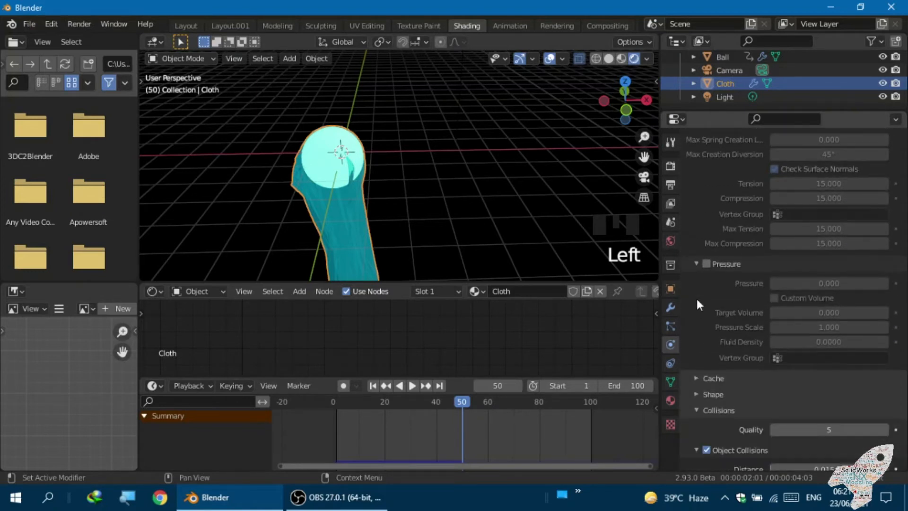
scroll(697, 302, "down", 5)
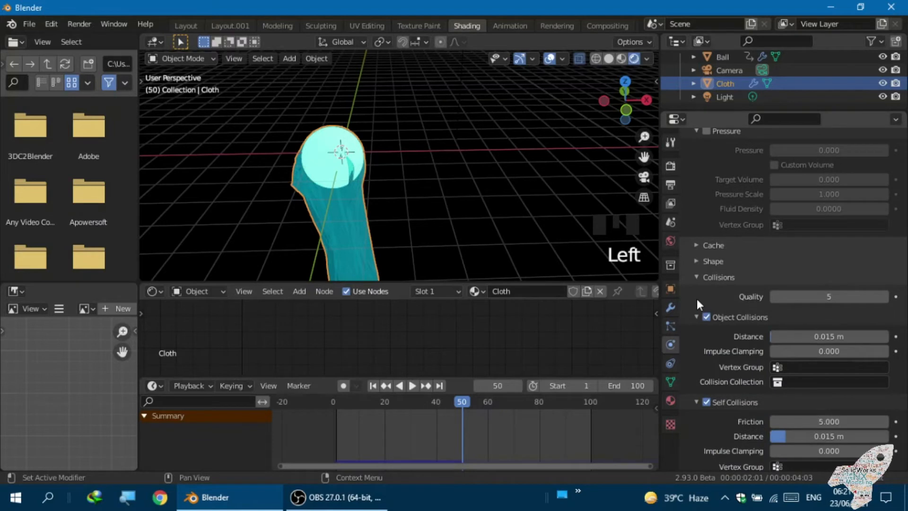
left_click(691, 245)
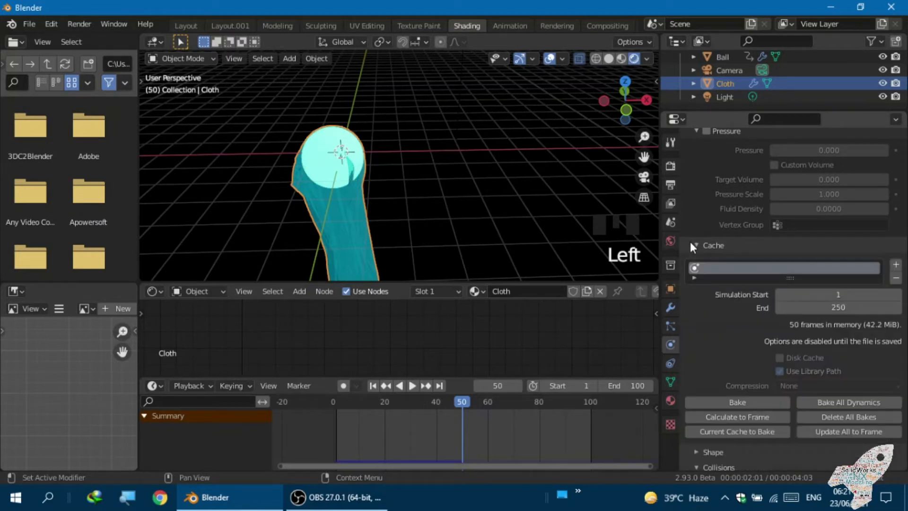
scroll(704, 273, "down", 2)
left_click(823, 281)
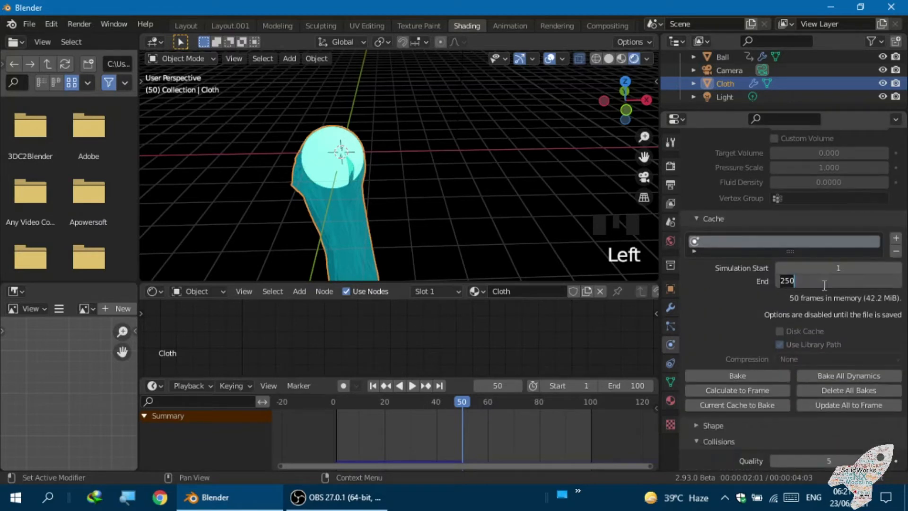
type("100")
key("Return")
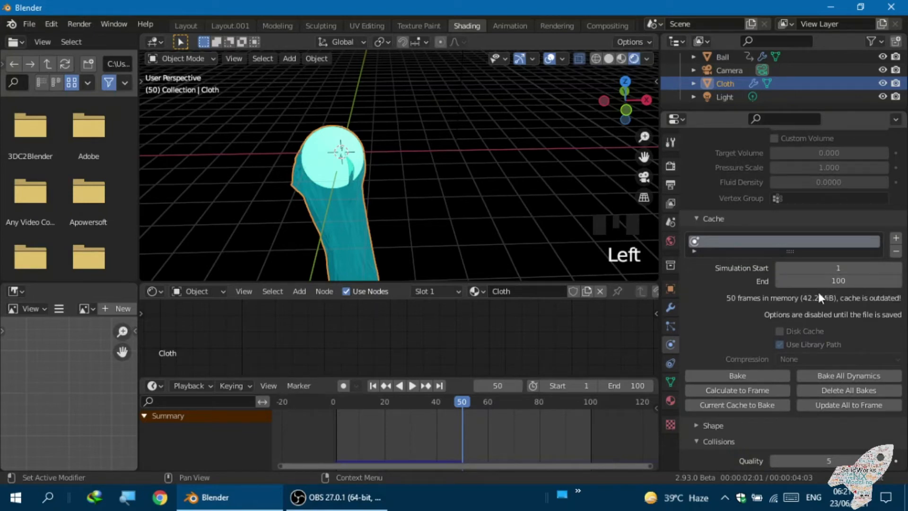
scroll(723, 310, "down", 3)
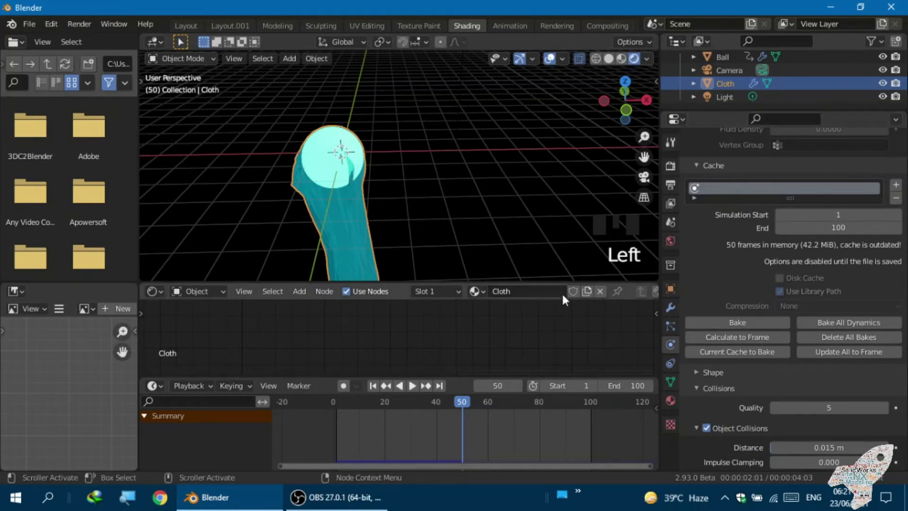
- Go to frame 75, deselect the cloth, and inspect how it sits against the ball from several angles
middle_click_drag(531, 261, 509, 251)
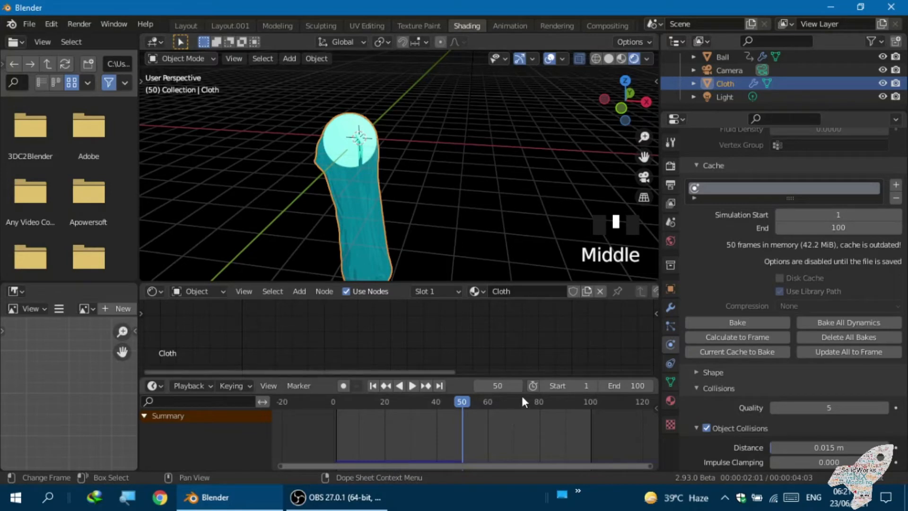
left_click_drag(524, 405, 534, 406)
left_click(536, 401)
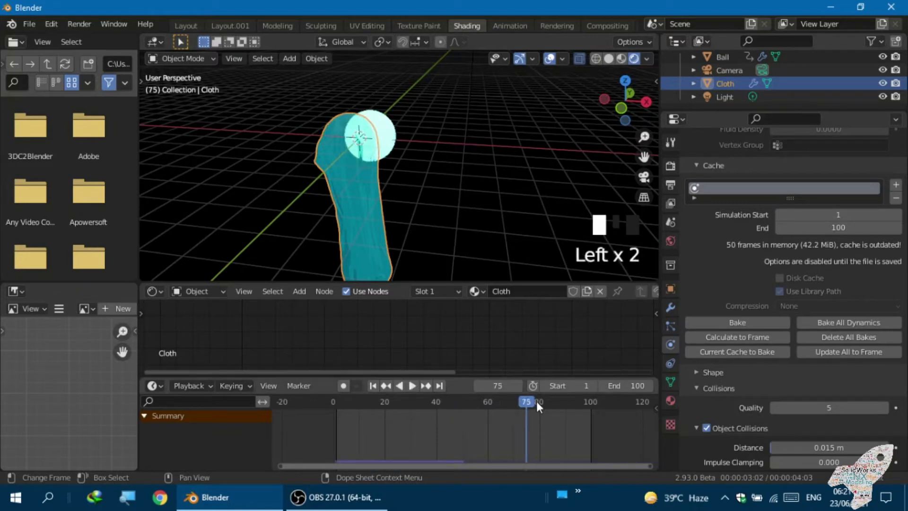
middle_click_drag(453, 246, 348, 239)
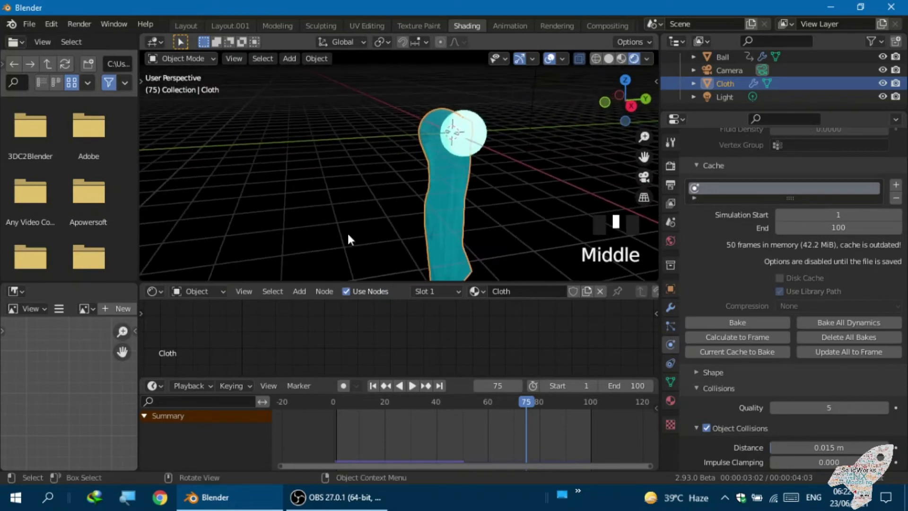
left_click(364, 208)
scroll(439, 161, "up", 5)
scroll(440, 160, "down", 1)
scroll(440, 142, "up", 6)
middle_click_drag(445, 116, 464, 166)
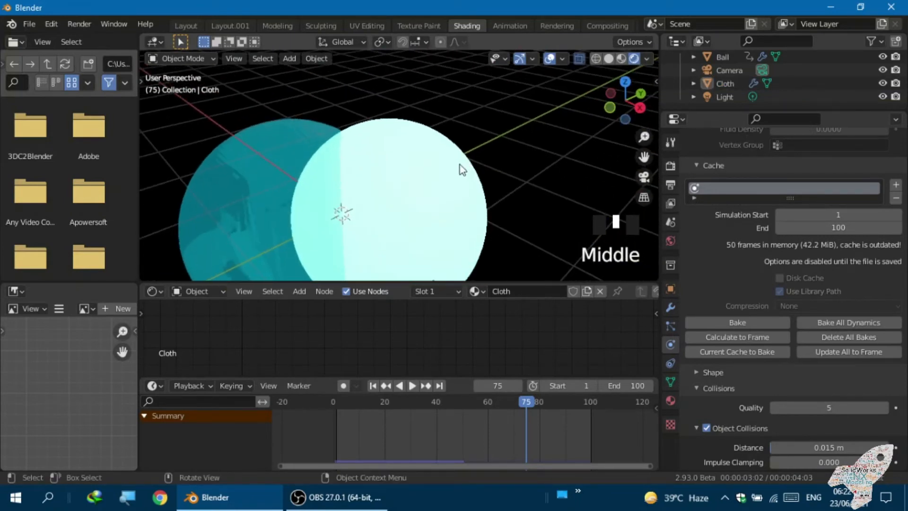
scroll(384, 224, "down", 2)
scroll(350, 158, "up", 4)
middle_click_drag(350, 157, 382, 156)
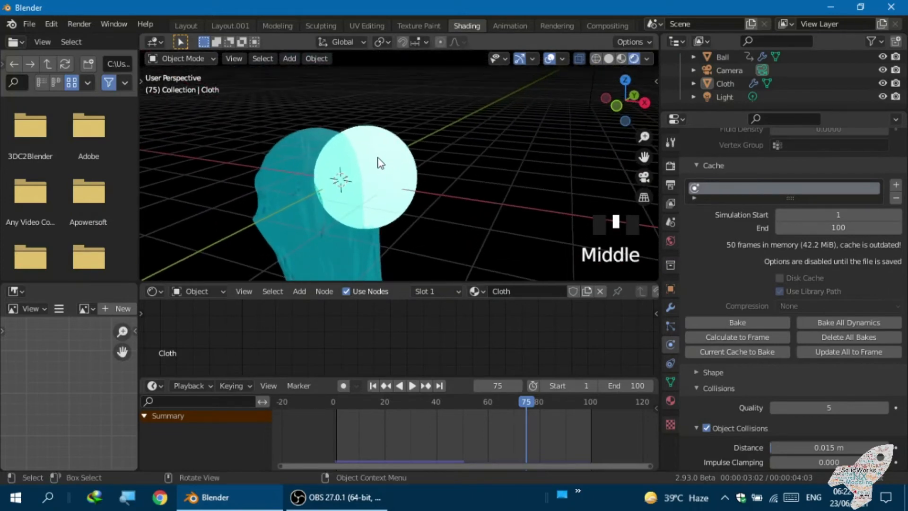
- Scrub through frames 83, 92, 101 and 97 and examine the cloth and ball near the animation's end
left_click(572, 409)
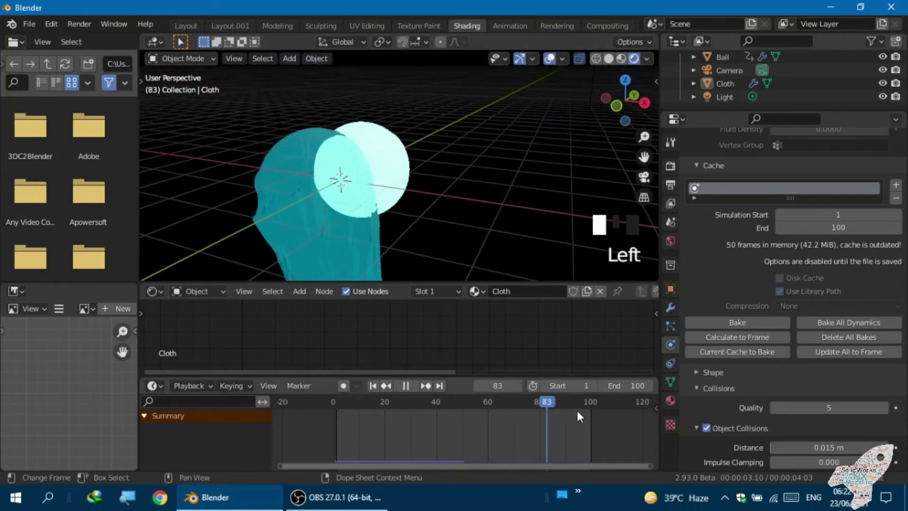
left_click(577, 409)
left_click(580, 411)
left_click(589, 410)
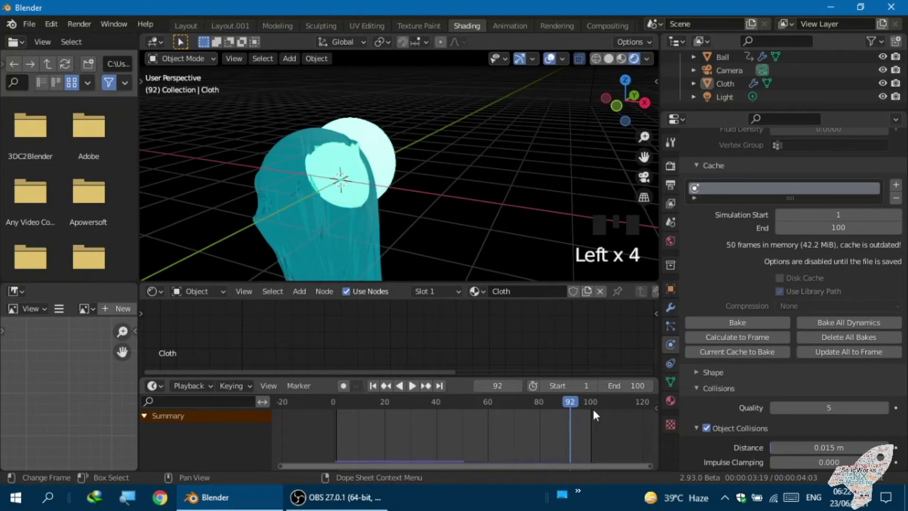
left_click(593, 410)
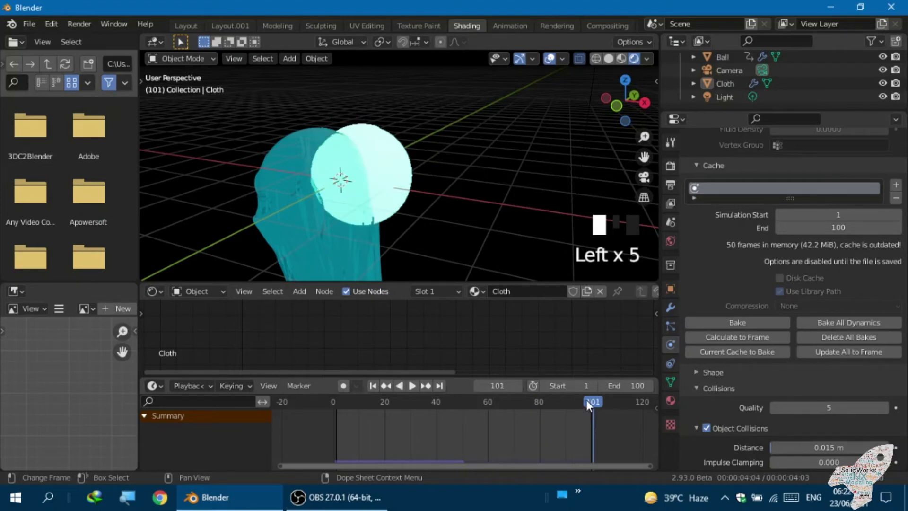
left_click(583, 408)
scroll(411, 236, "down", 2)
middle_click_drag(406, 223, 357, 217)
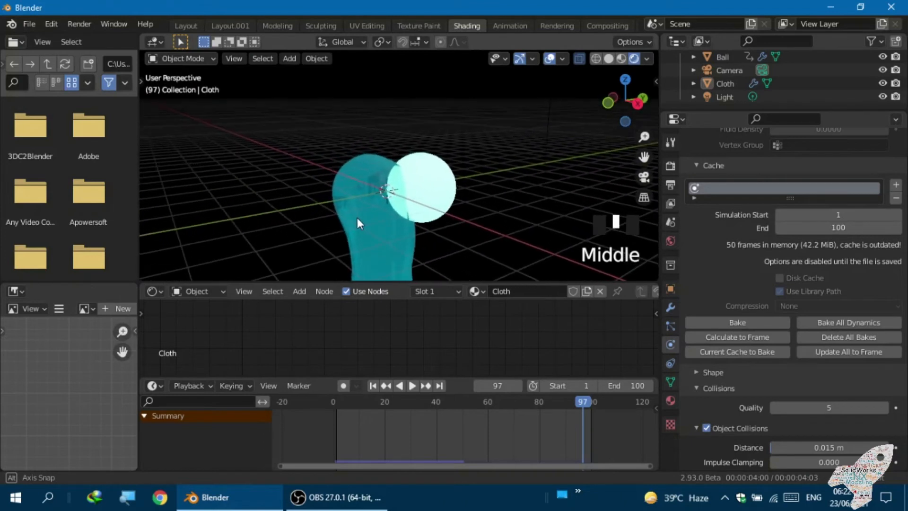
- Scrub back to frames 37 and 33 to examine the cloth as it drapes over the ball
left_click(517, 412)
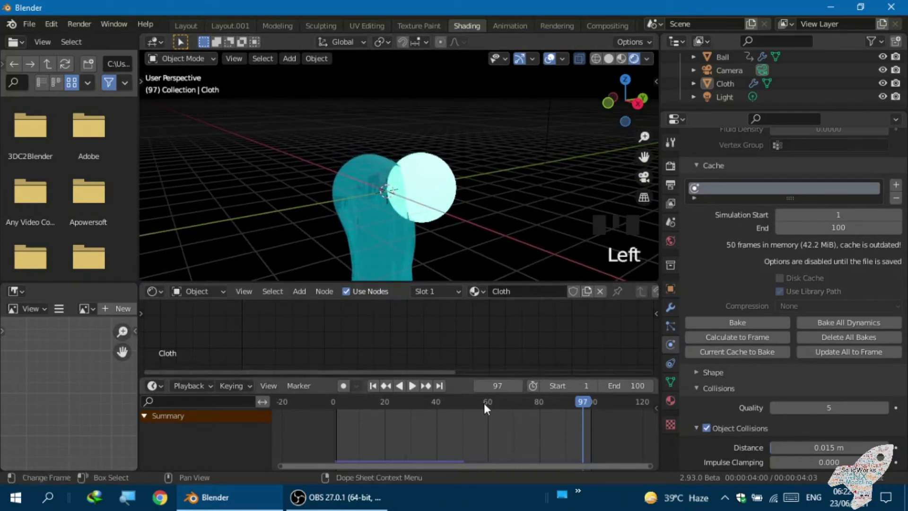
left_click(456, 405)
left_click(430, 404)
left_click(427, 405)
left_click(427, 405)
left_click(427, 406)
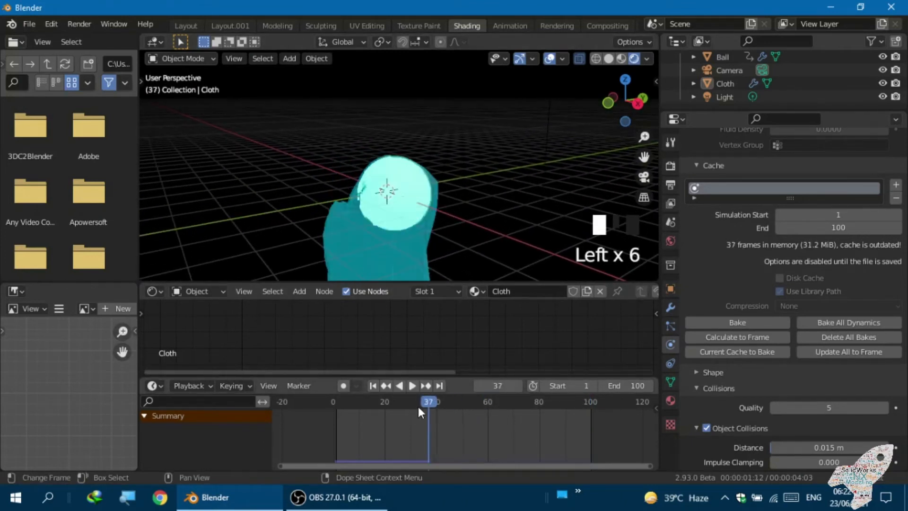
left_click(418, 407)
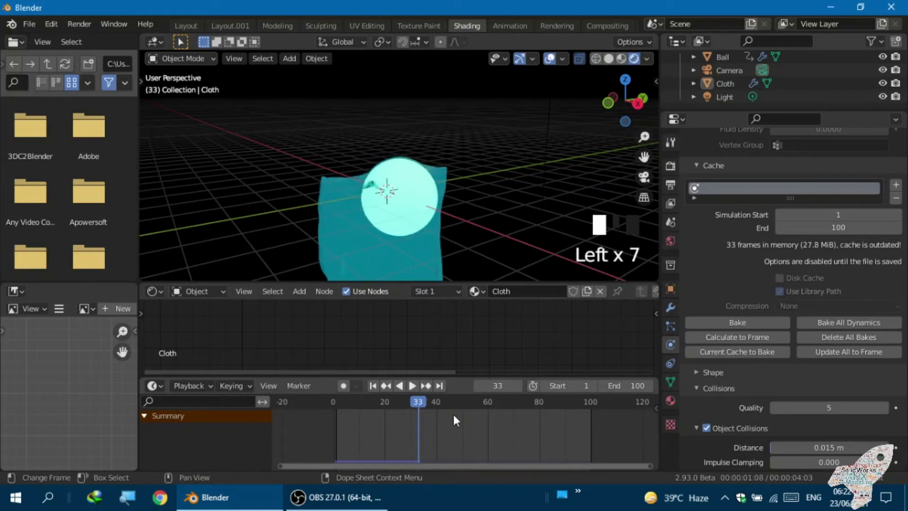
- Play the cloth simulation to recalculate its cache and stop at frame 61
left_click(476, 410)
key("space")
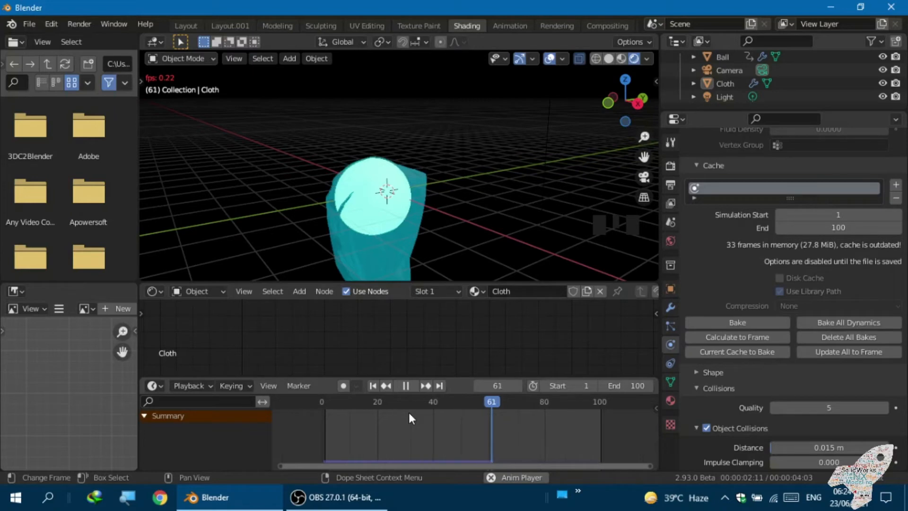
key("space")
- Look through the scene camera and select the camera
key("KP_0")
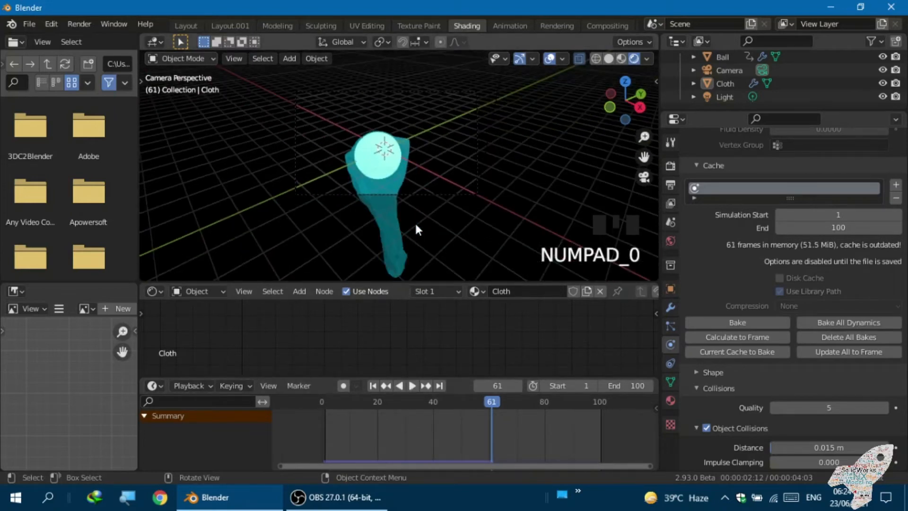
scroll(331, 177, "down", 3)
scroll(308, 165, "up", 4)
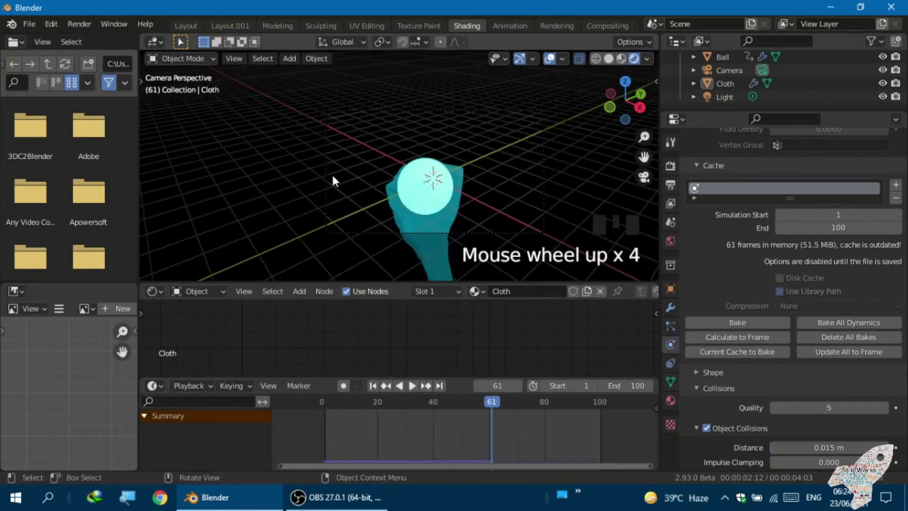
left_click(322, 174)
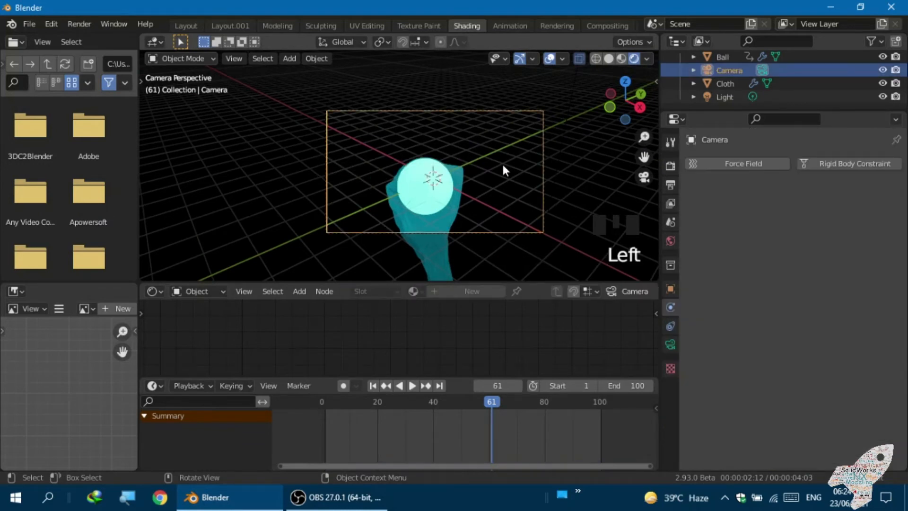
- Lock the camera to the view so that view navigation moves the camera
key("n")
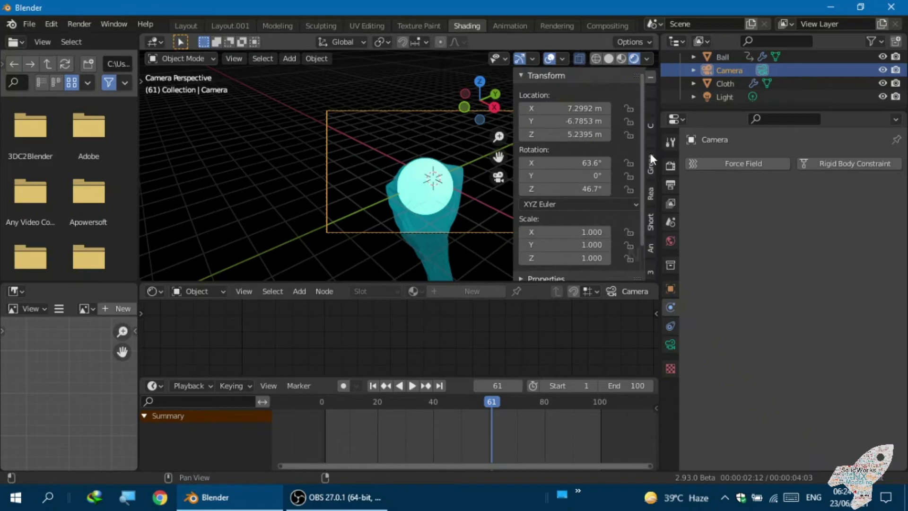
scroll(646, 165, "down", 2)
scroll(646, 165, "down", 1)
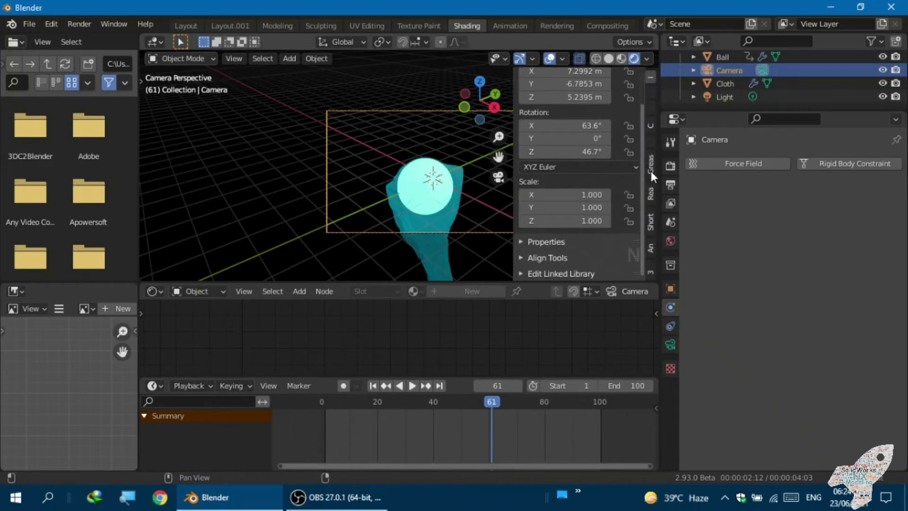
left_click(651, 170)
scroll(582, 213, "down", 3)
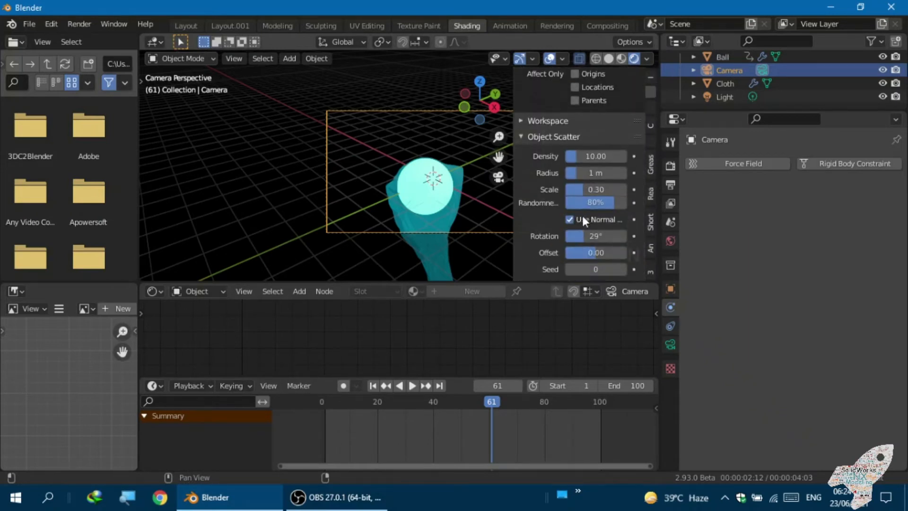
left_click(648, 206)
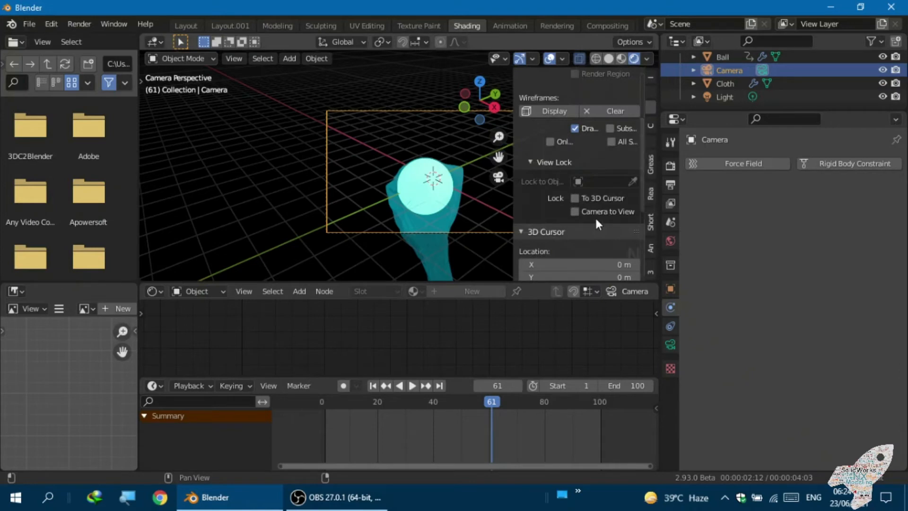
left_click(582, 212)
- Orbit and dolly the locked camera so the ball and the draped cloth sit inside the camera frame from a slightly raised angle
middle_click_drag(467, 209, 440, 150)
scroll(406, 220, "down", 5)
scroll(399, 176, "down", 3)
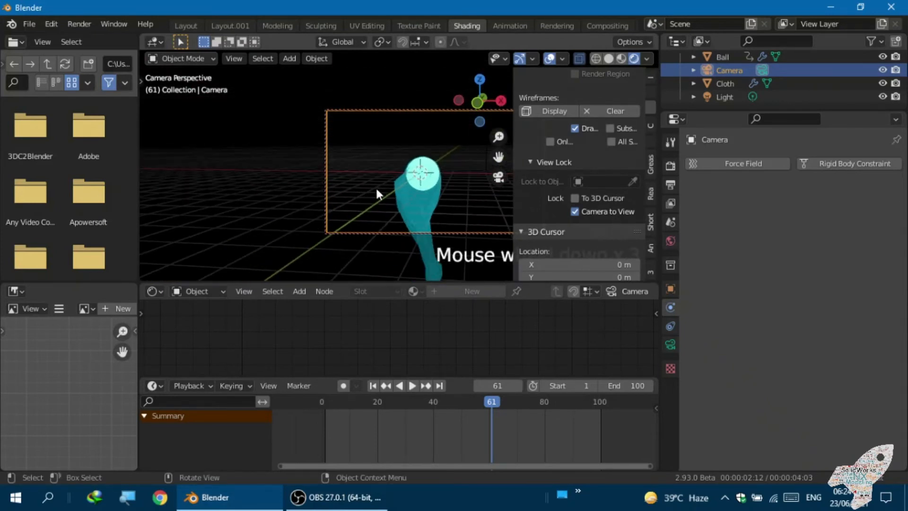
scroll(377, 188, "up", 2)
middle_click_drag(385, 189, 355, 180)
scroll(391, 189, "up", 1)
scroll(374, 178, "down", 2)
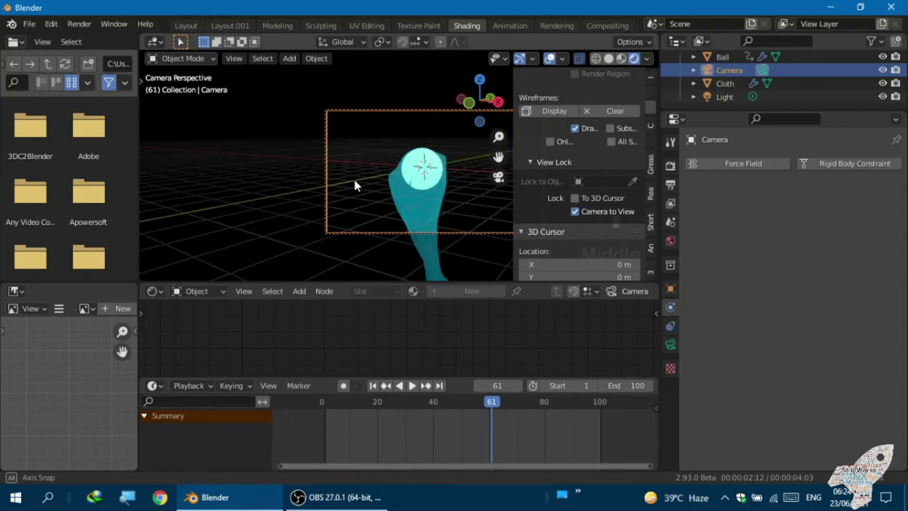
scroll(426, 196, "up", 4)
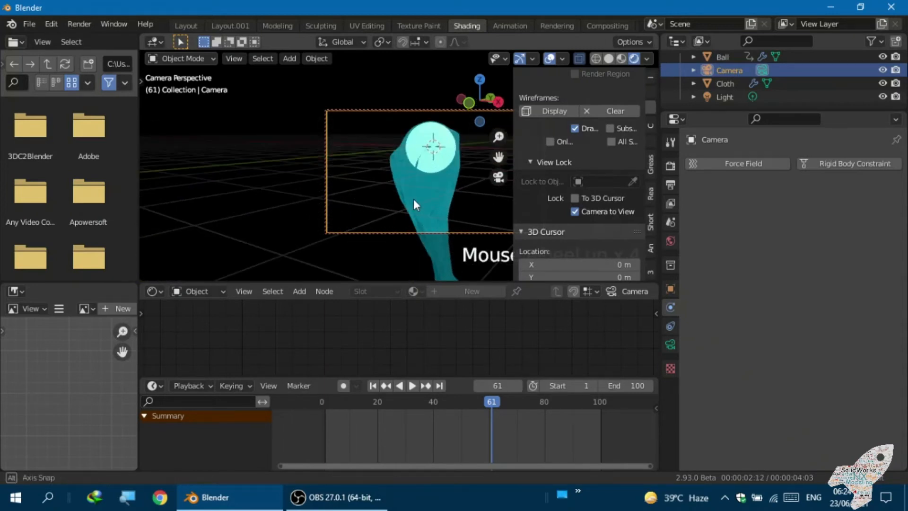
mouse_move(415, 204)
middle_mouse_down()
mouse_move(410, 199)
mouse_move(405, 209)
middle_mouse_up()
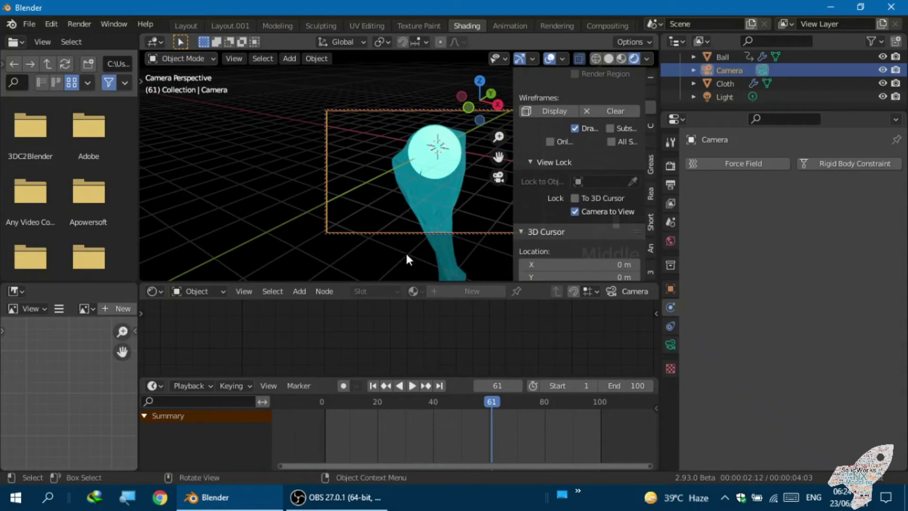
- Set the animation's start frame to 5, return to that frame and adjust the camera's distance to the cloth
left_click(584, 385)
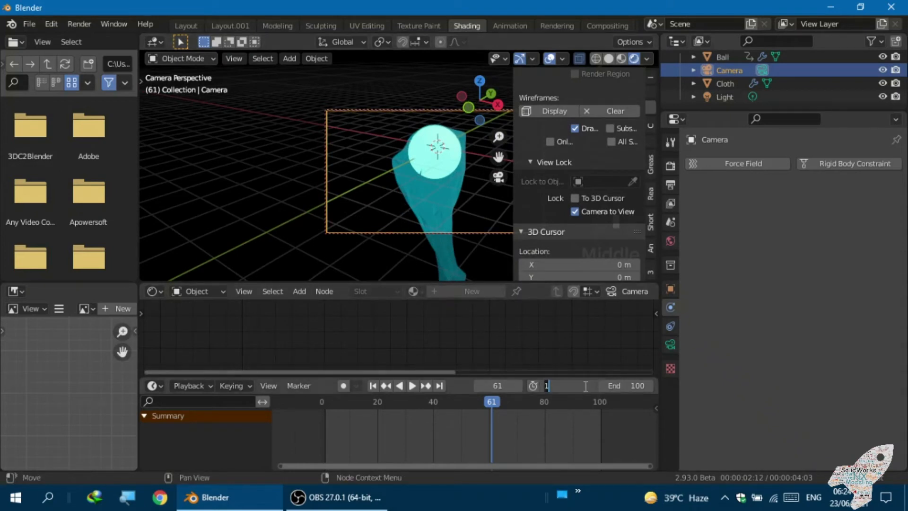
type("5")
key("Return")
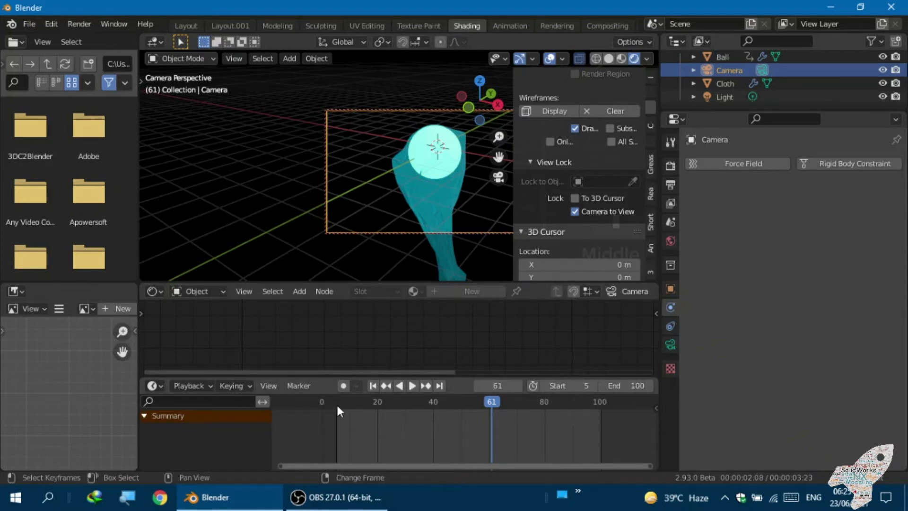
key("shift+Left")
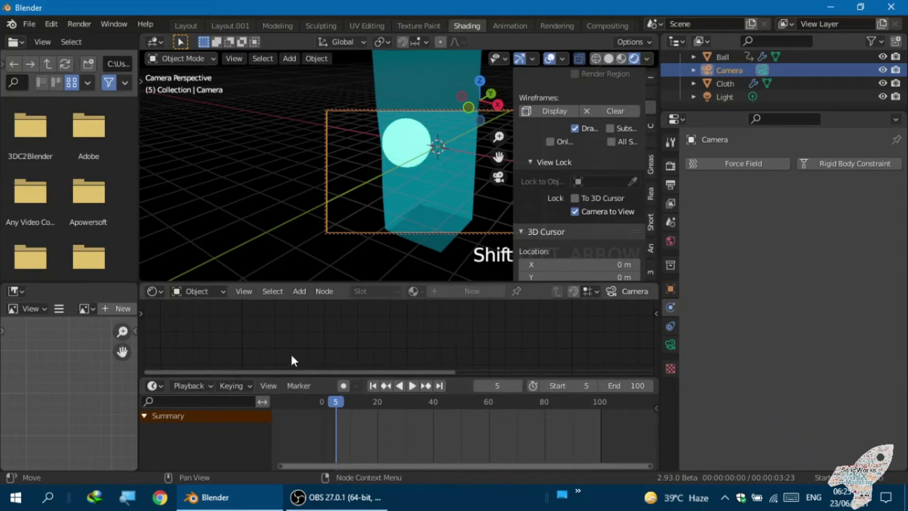
scroll(363, 157, "up", 4)
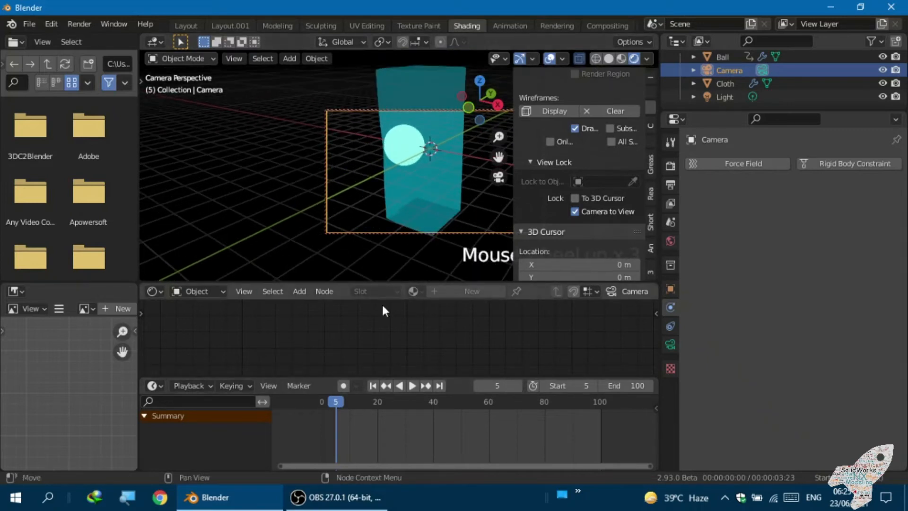
- Go to frame 10 to check the ball and cloth, and return to the start frame
left_click(497, 385)
type("10")
key("Return")
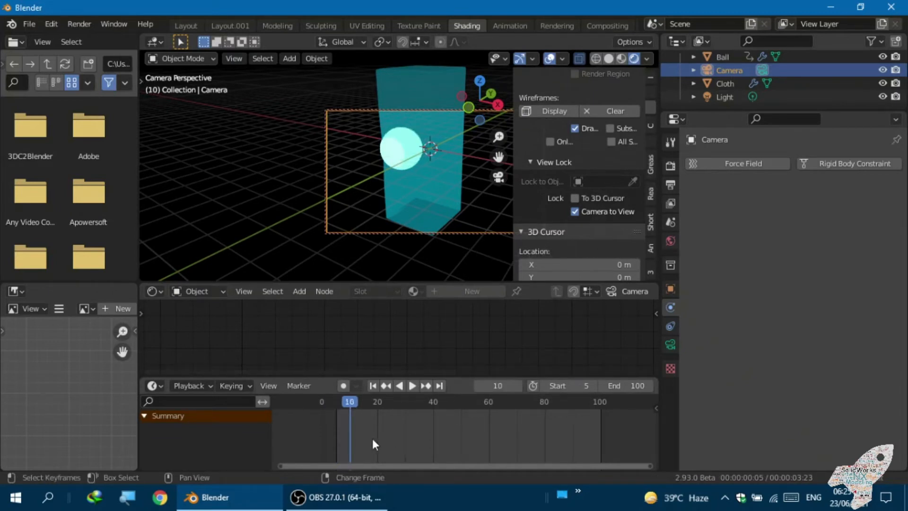
key("shift+Left")
- Play the simulation and bring the camera closer to the cloth and ball while it runs
key("space")
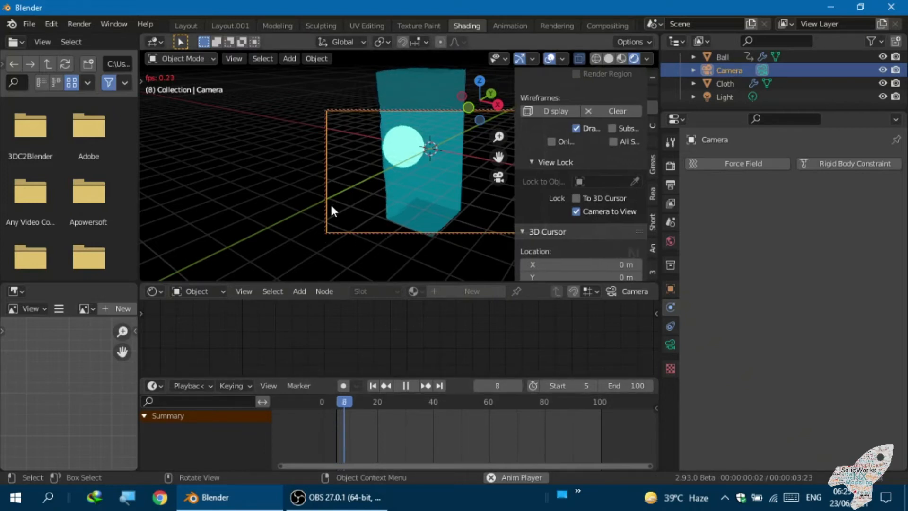
key("n")
scroll(330, 203, "down", 2)
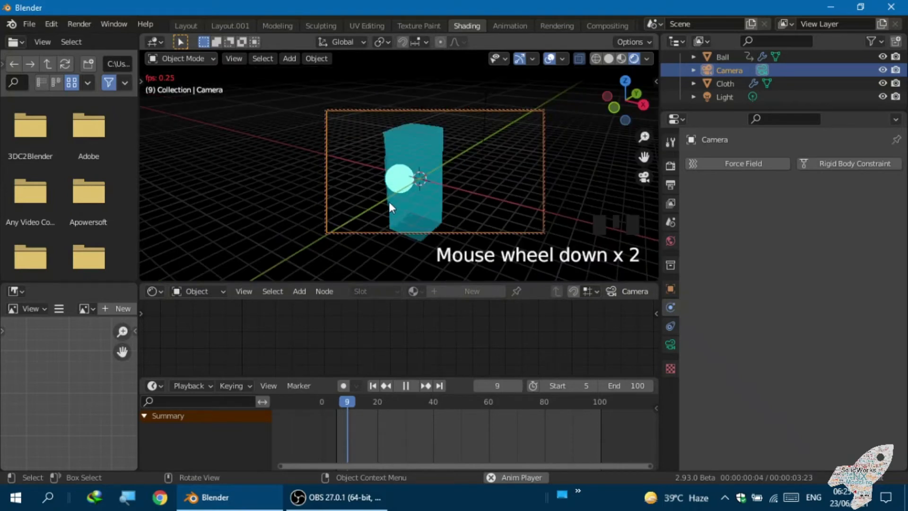
key("n")
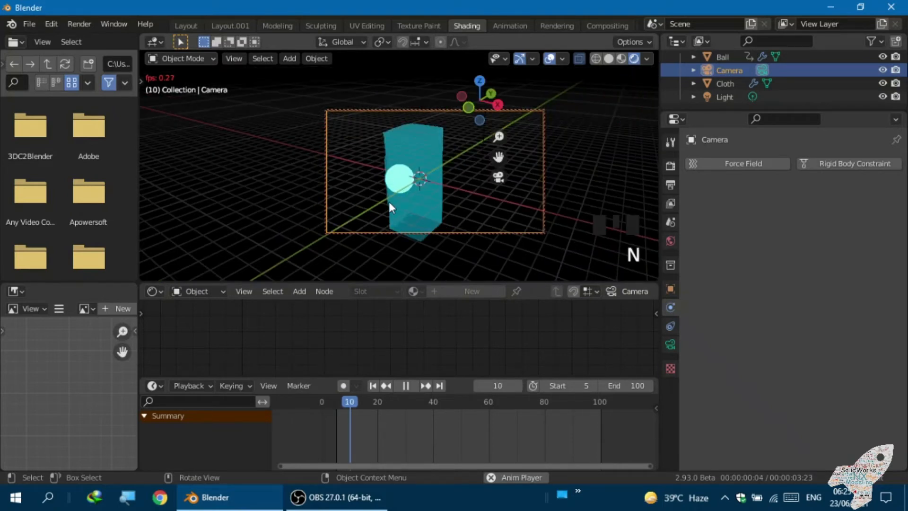
scroll(388, 201, "up", 3)
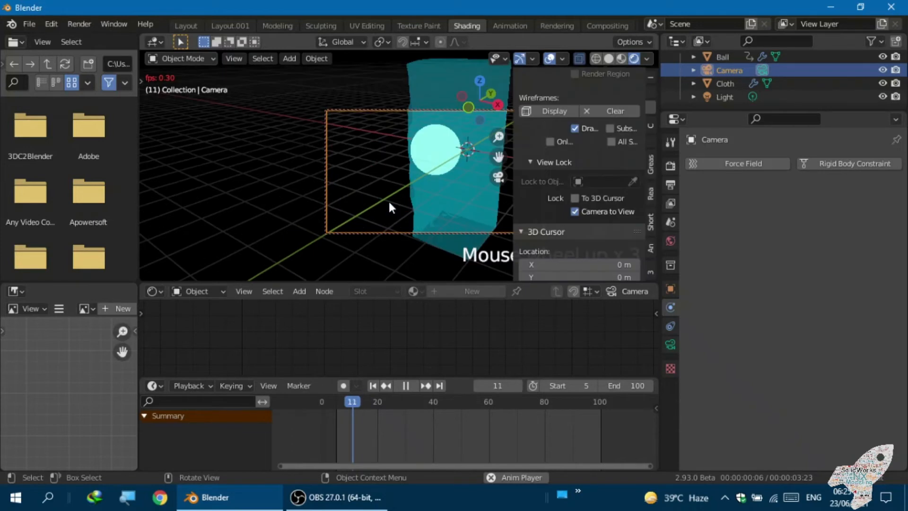
- Unlock the camera from the view and hide the viewport's sidebar
left_click(575, 211)
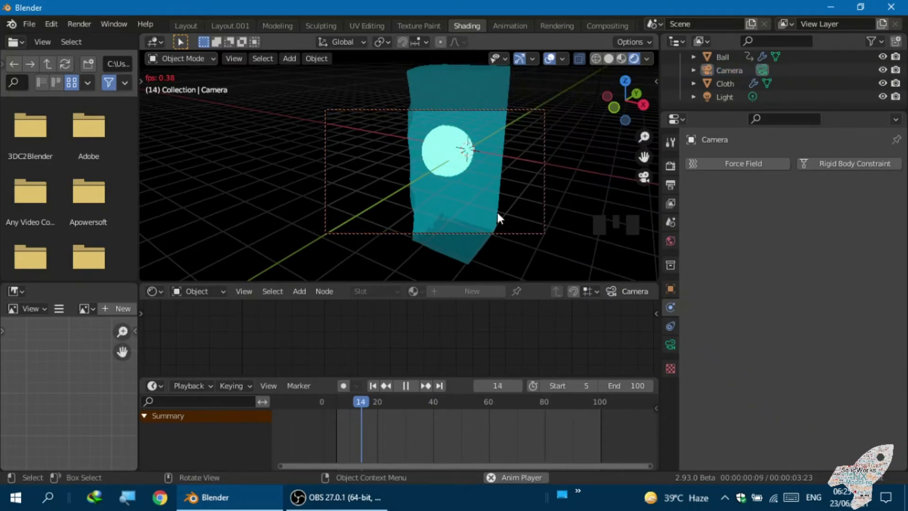
key("n")
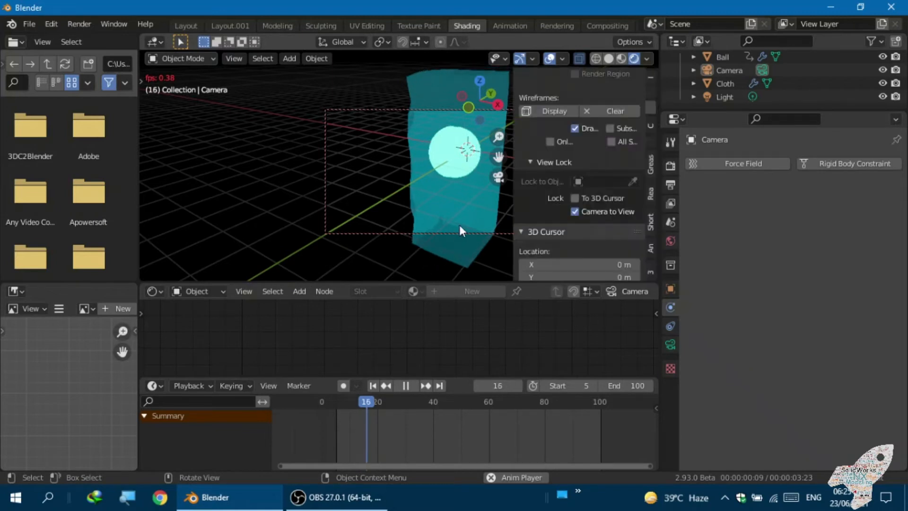
left_click(574, 214)
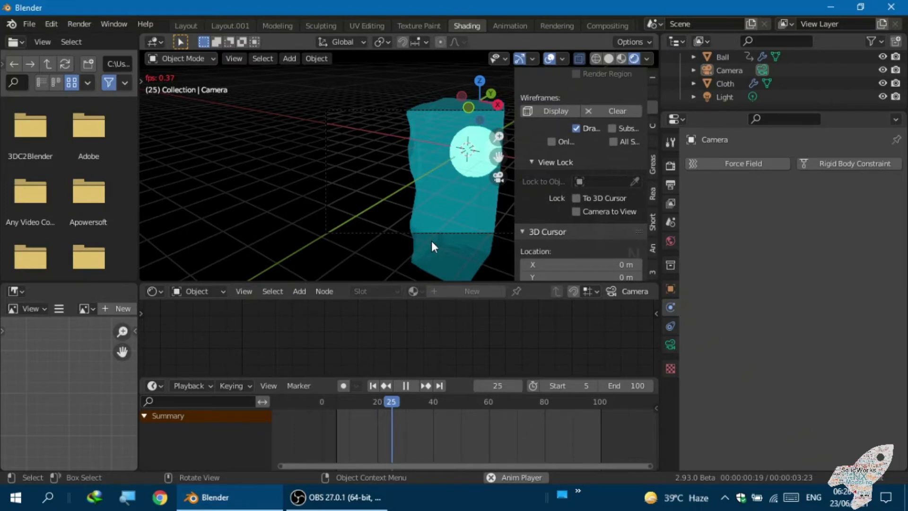
key("n")
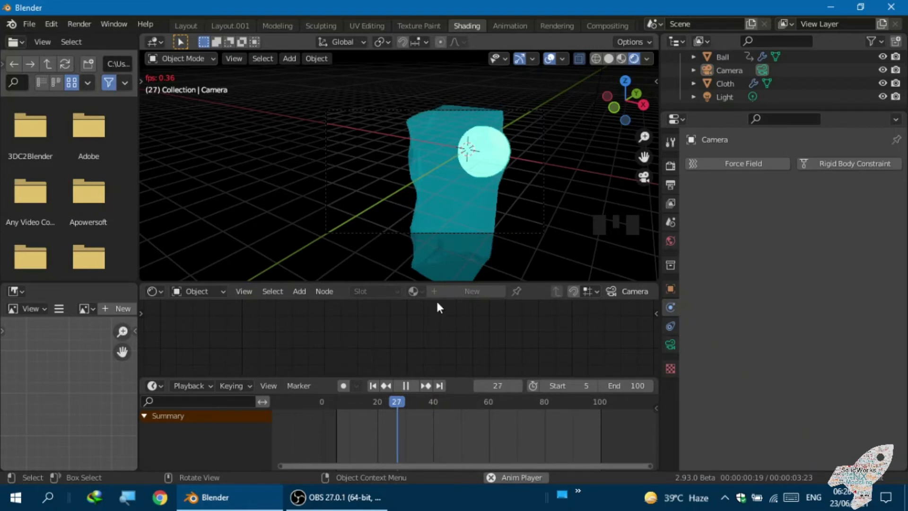
- Watch the simulation up to frame 46, stop it and return to the start frame
scroll(436, 313, "up", 1)
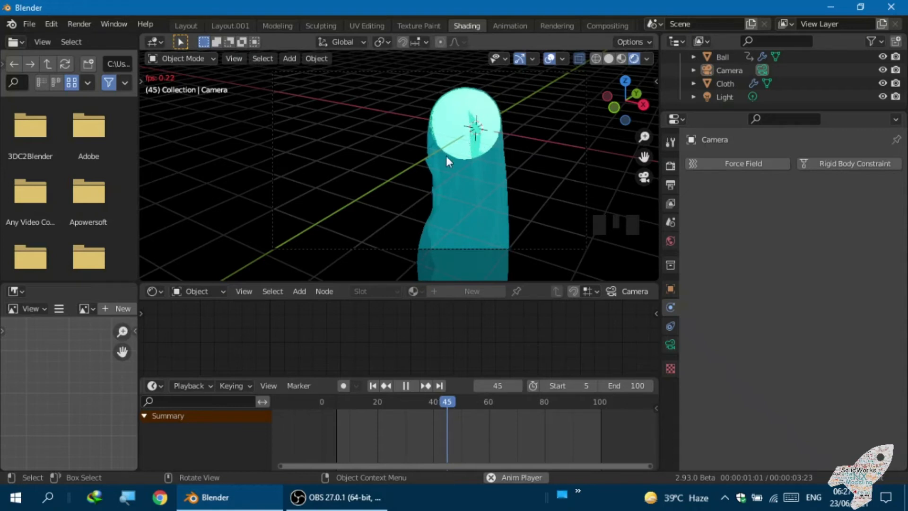
key("space")
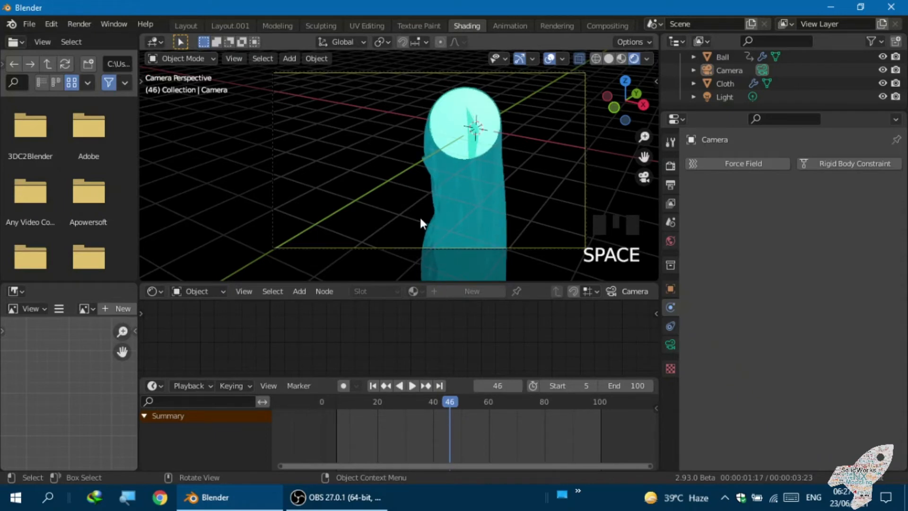
key("shift+Left")
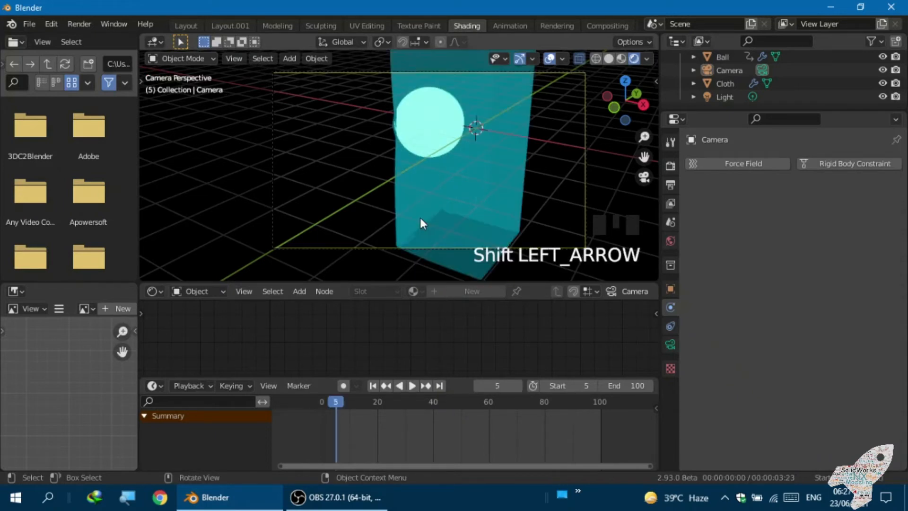
- Select the cloth and bake its physics simulation cache
left_click(490, 164)
scroll(482, 173, "down", 3)
scroll(523, 171, "up", 1)
scroll(515, 116, "down", 4)
scroll(507, 164, "up", 3)
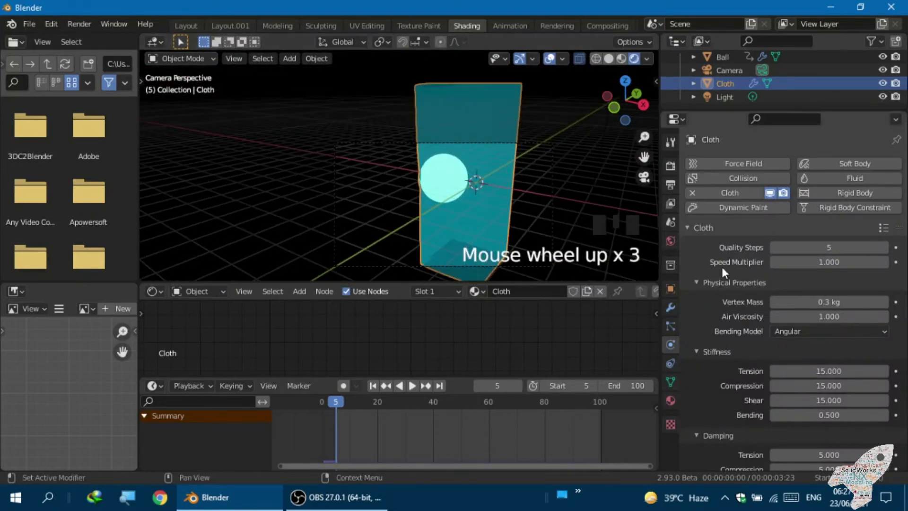
scroll(699, 270, "down", 10)
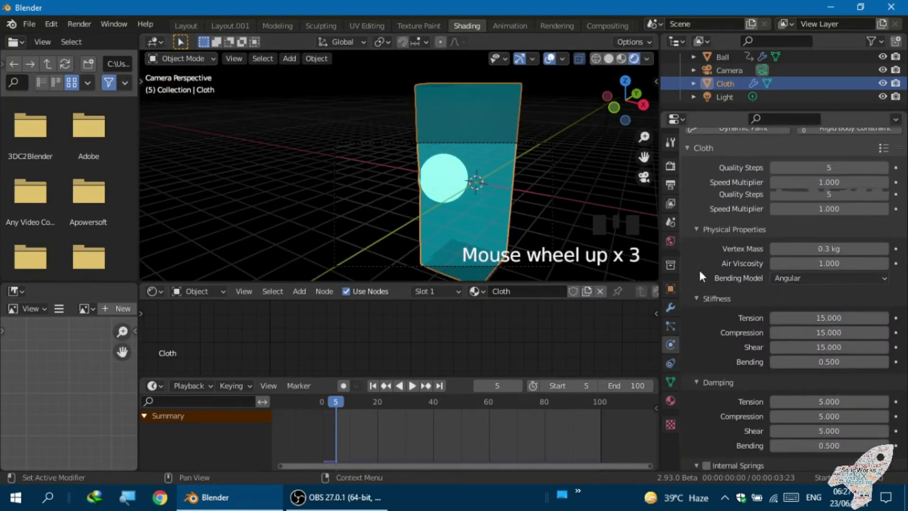
scroll(699, 271, "down", 10)
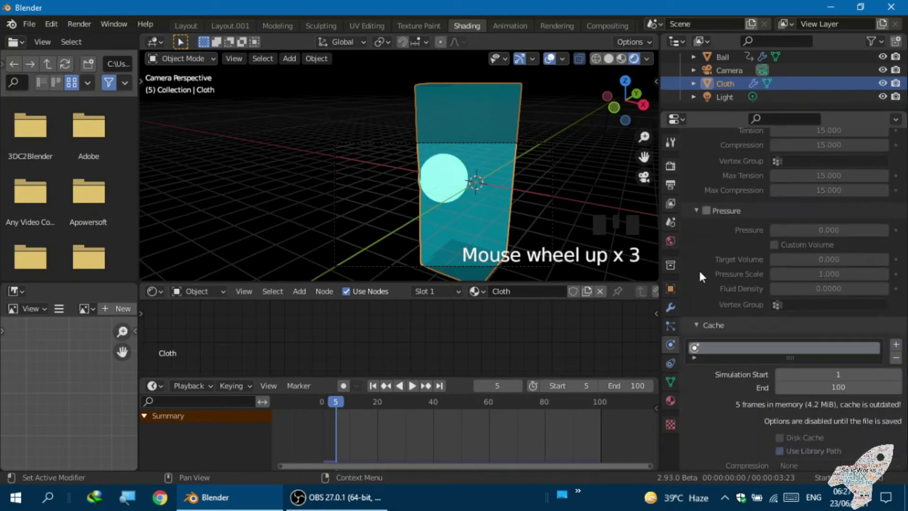
scroll(702, 280, "down", 2)
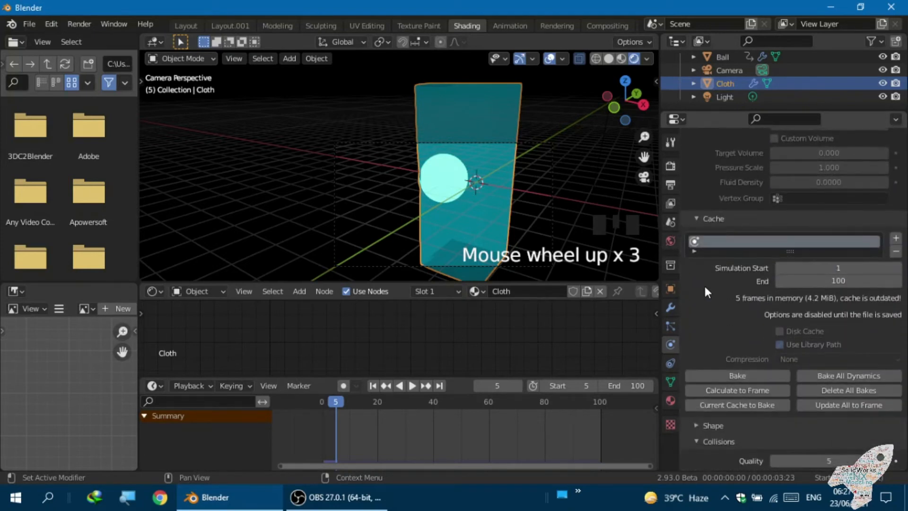
left_click(728, 377)
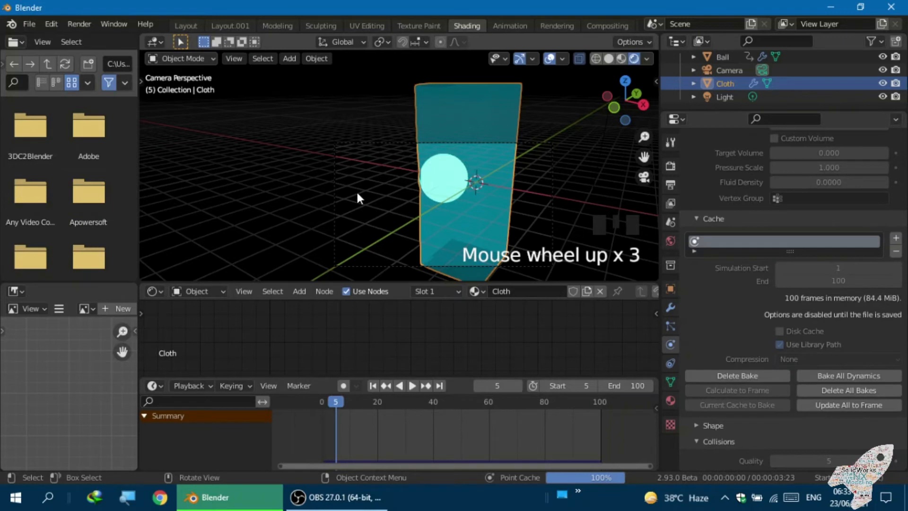
- Play the baked cloth simulation to frame 54 with the cloth deselected, and return to the start frame
key("space")
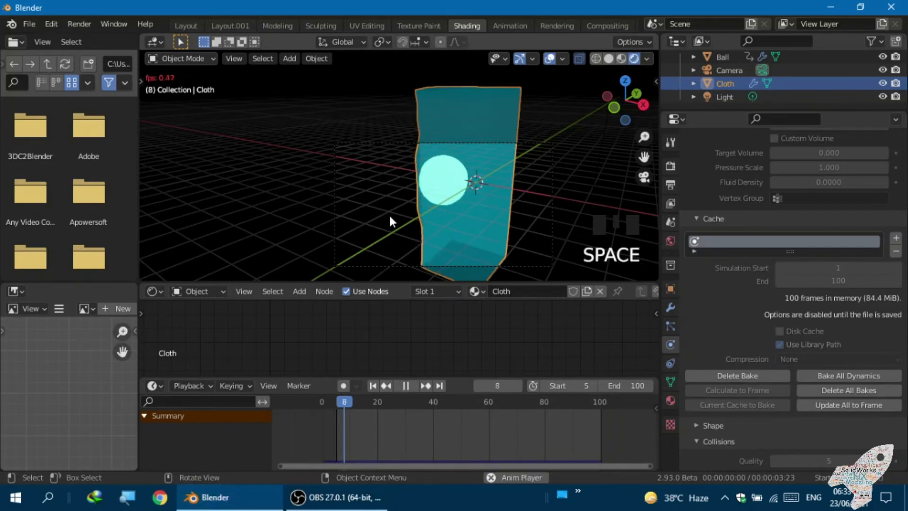
scroll(400, 222, "down", 1)
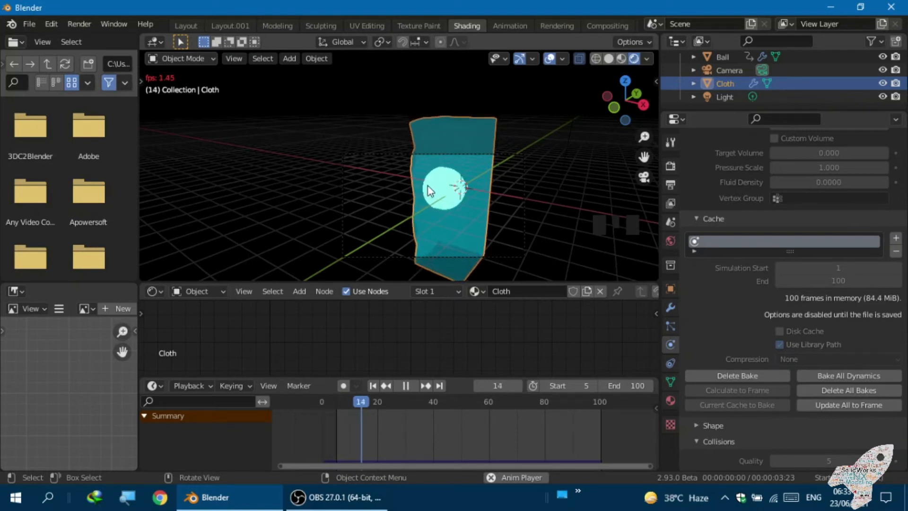
scroll(427, 186, "up", 1)
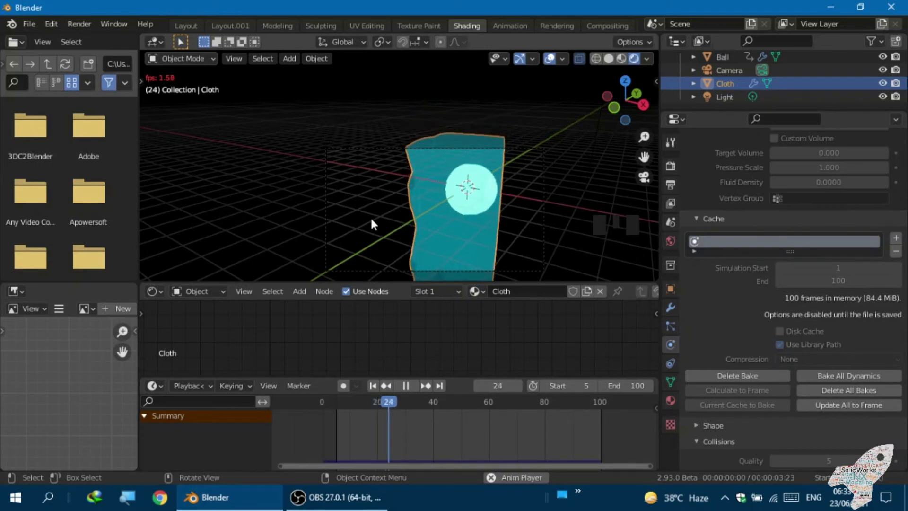
left_click(408, 195)
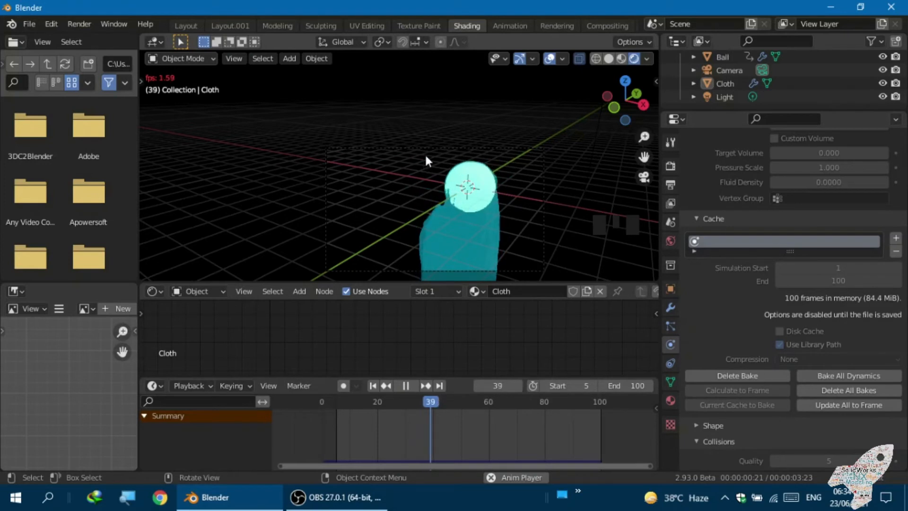
left_click(562, 58)
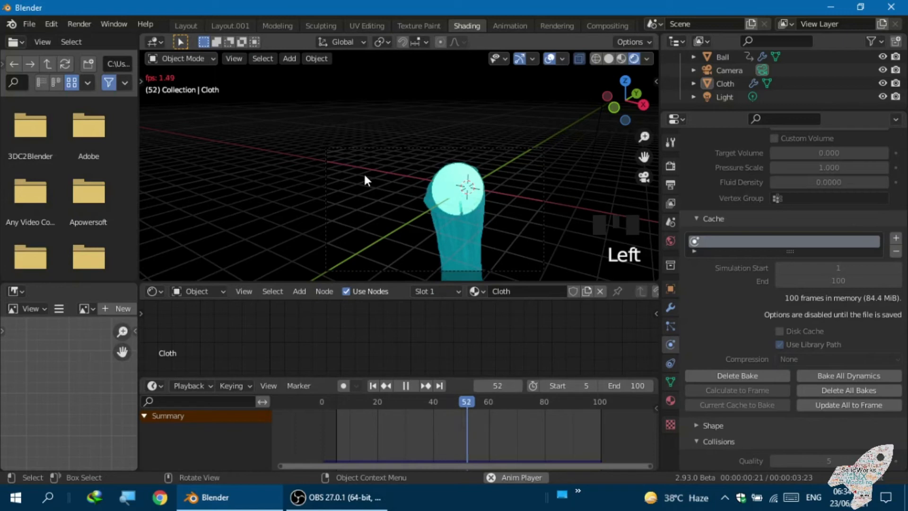
key("space")
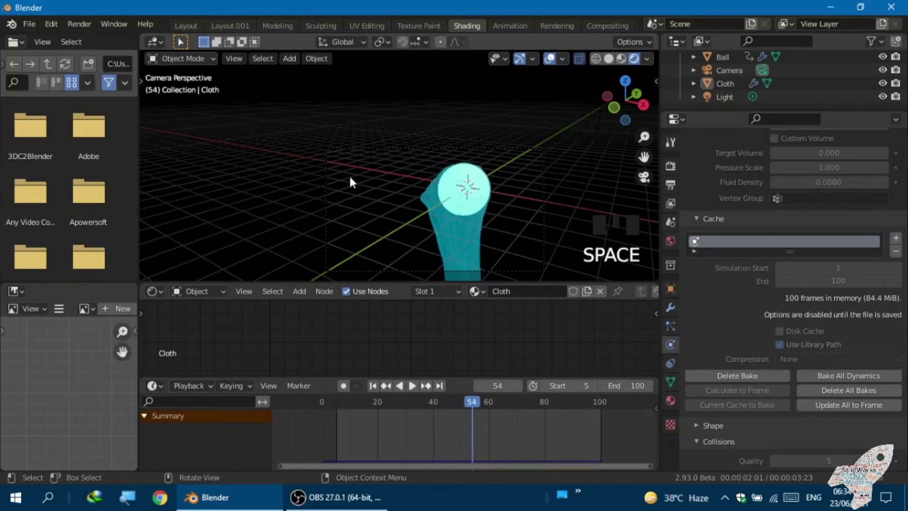
key("shift")
key("shift+Left")
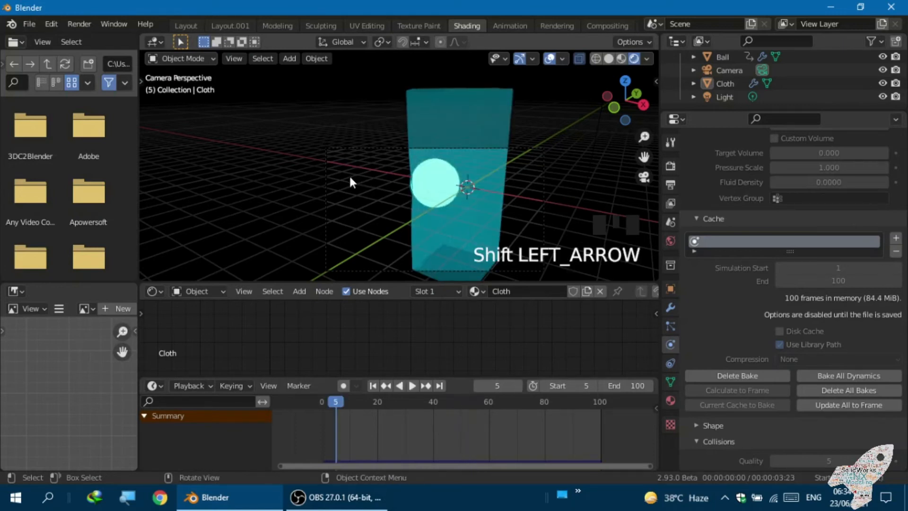
- Turn off the floor grid in the viewport overlays and orbit out of the camera view to inspect the scene
left_click(528, 59)
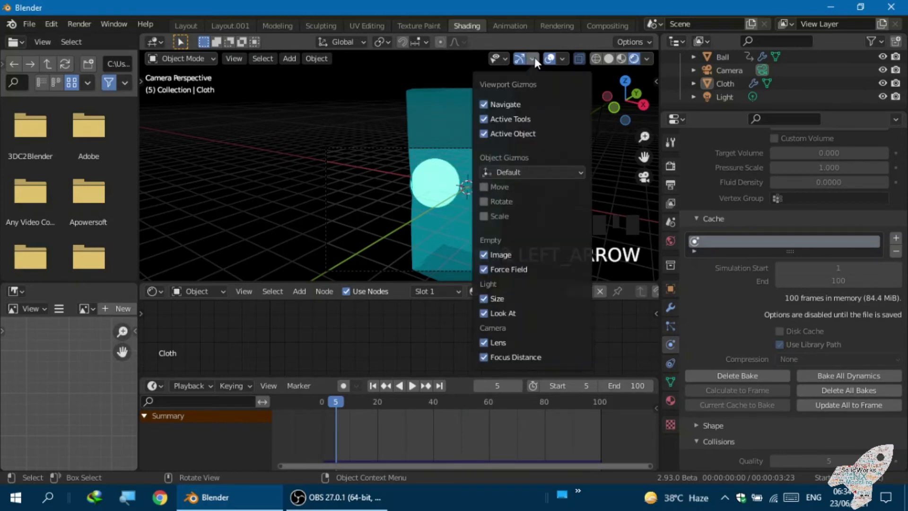
left_click(561, 59)
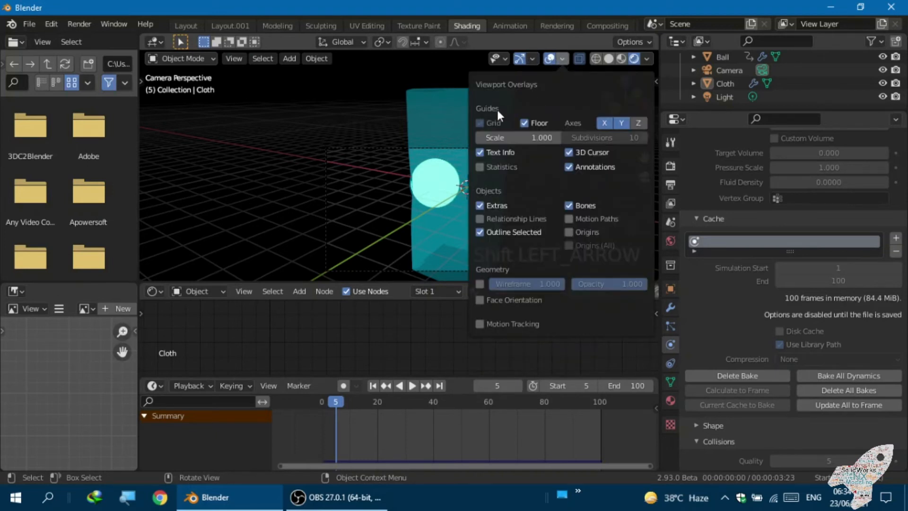
left_click(525, 121)
scroll(365, 162, "up", 2)
middle_click_drag(365, 162, 395, 144)
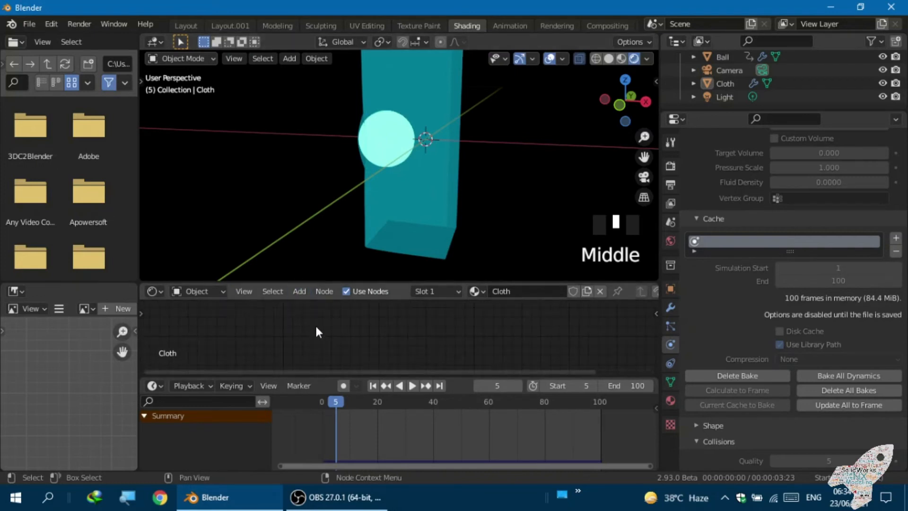
- Select the cloth and enlarge the shader node editor to show its material nodes
left_click(378, 246)
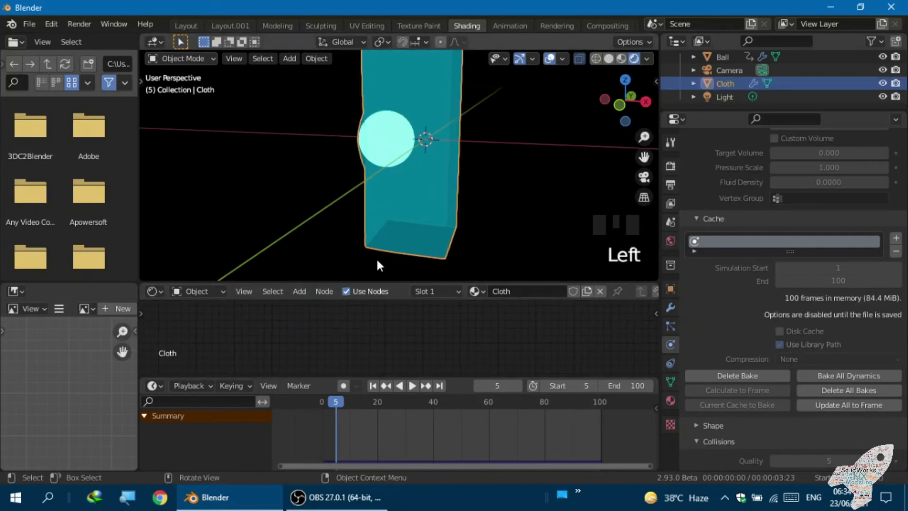
scroll(376, 264, "down", 4)
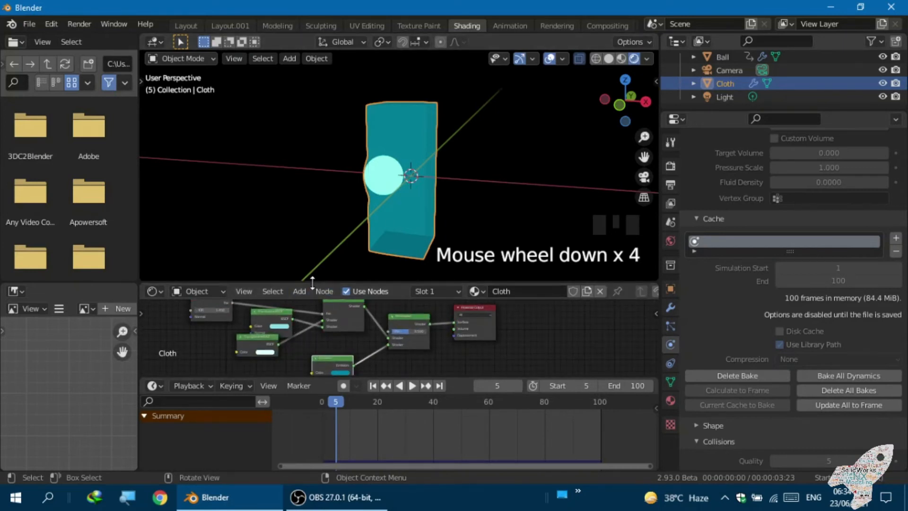
left_click_drag(312, 282, 300, 208)
scroll(299, 233, "up", 7)
middle_click_drag(287, 237, 248, 197)
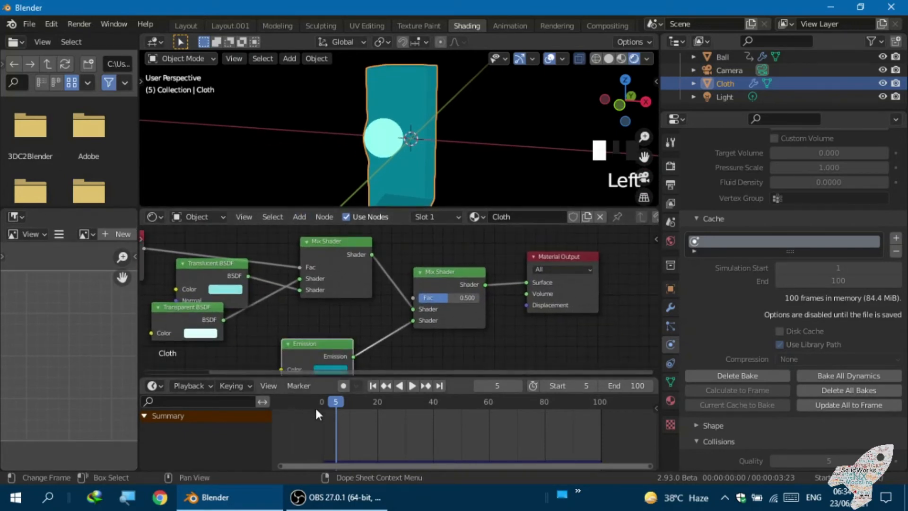
- Change the cloth's Translucent BSDF colour to a more saturated turquoise
scroll(342, 360, "down", 3)
middle_click_drag(337, 355, 316, 318)
middle_click_drag(251, 291, 298, 287)
scroll(268, 291, "up", 2)
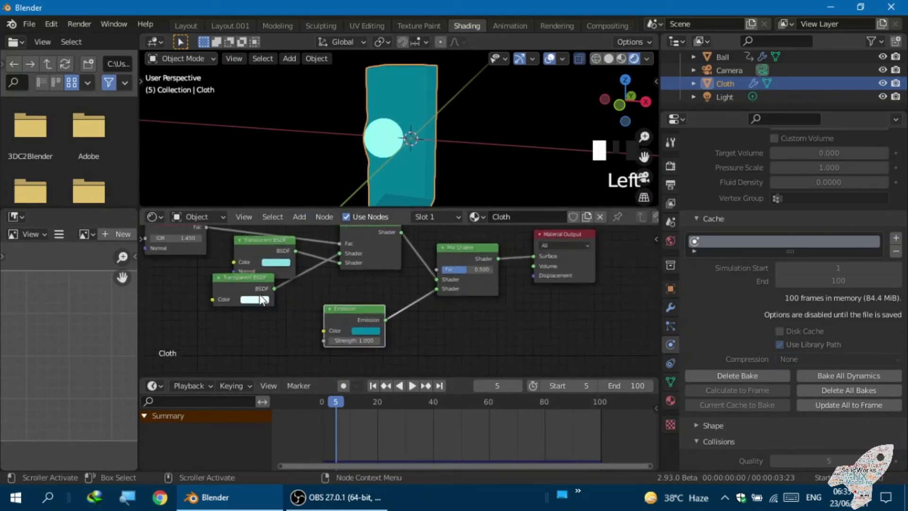
left_click(280, 258)
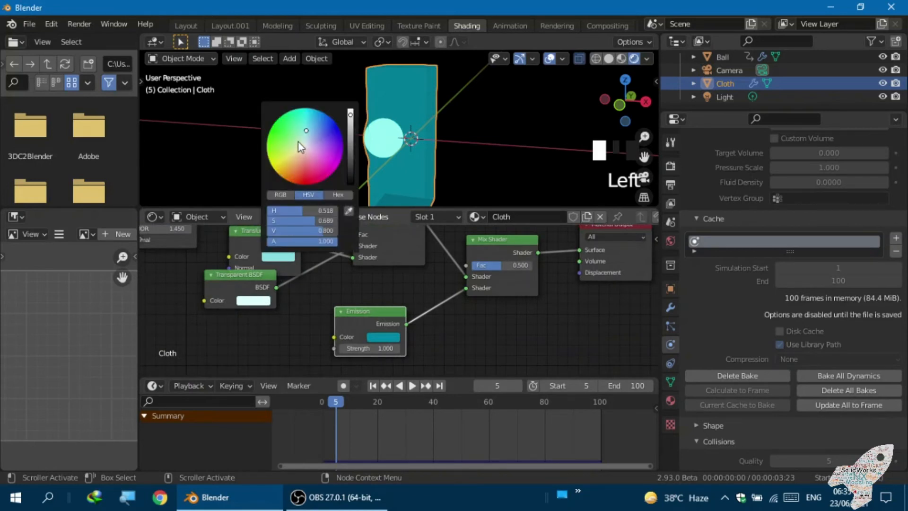
left_click_drag(300, 131, 305, 114)
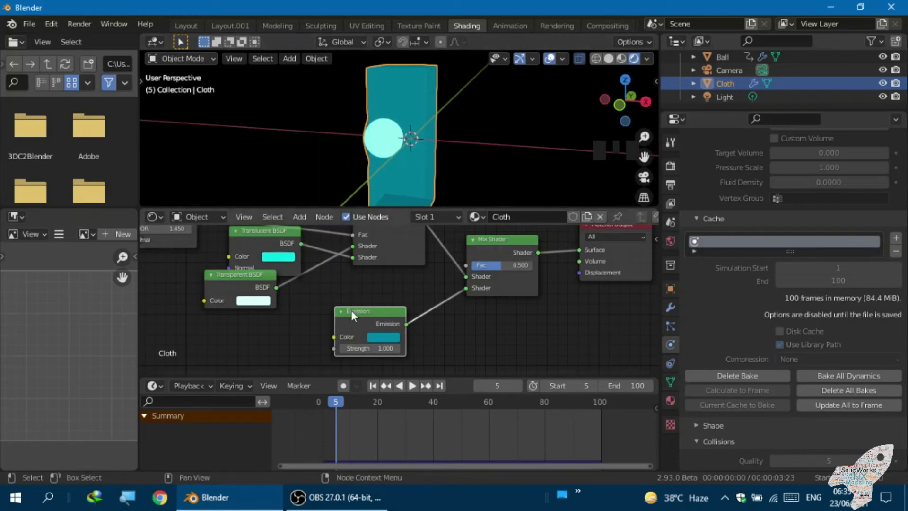
- Disconnect the Emission node from the second Mix Shader and inspect the cloth in the viewport with it deselected
left_click_drag(466, 287, 444, 306)
scroll(395, 299, "up", 2)
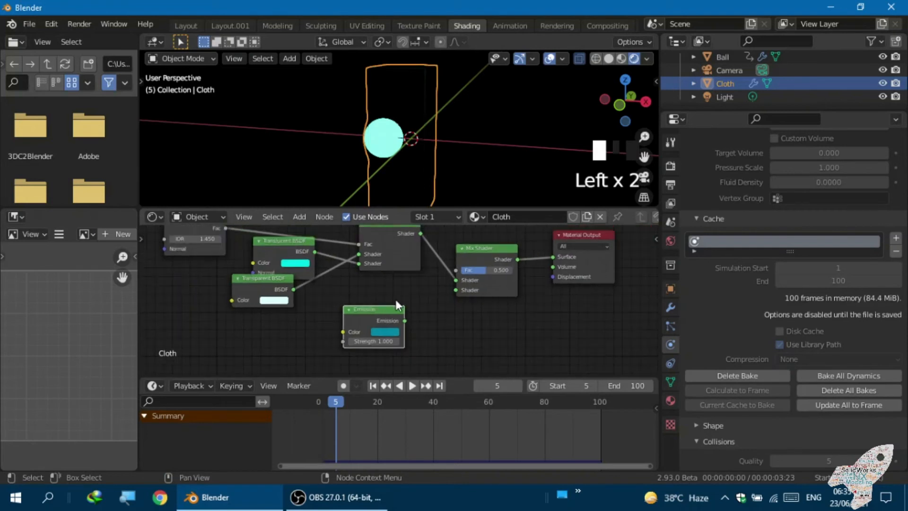
scroll(397, 306, "down", 2)
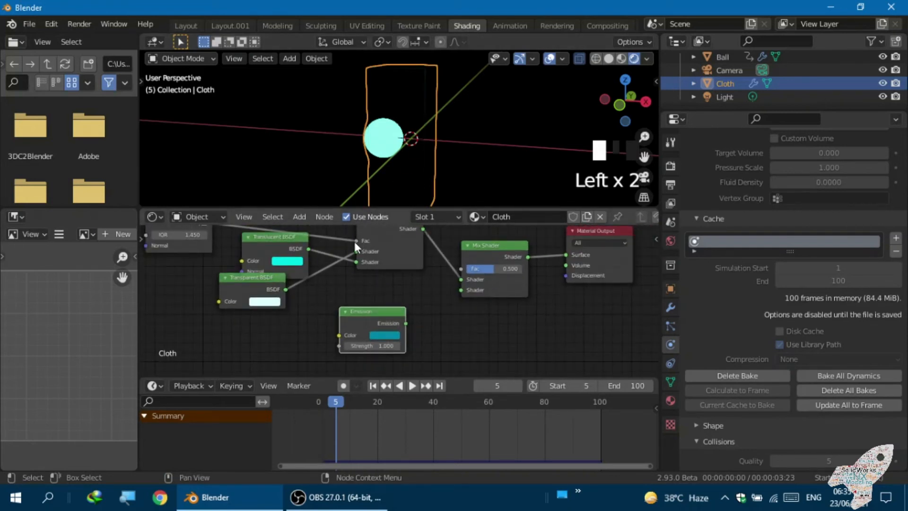
middle_click_drag(390, 186, 302, 125)
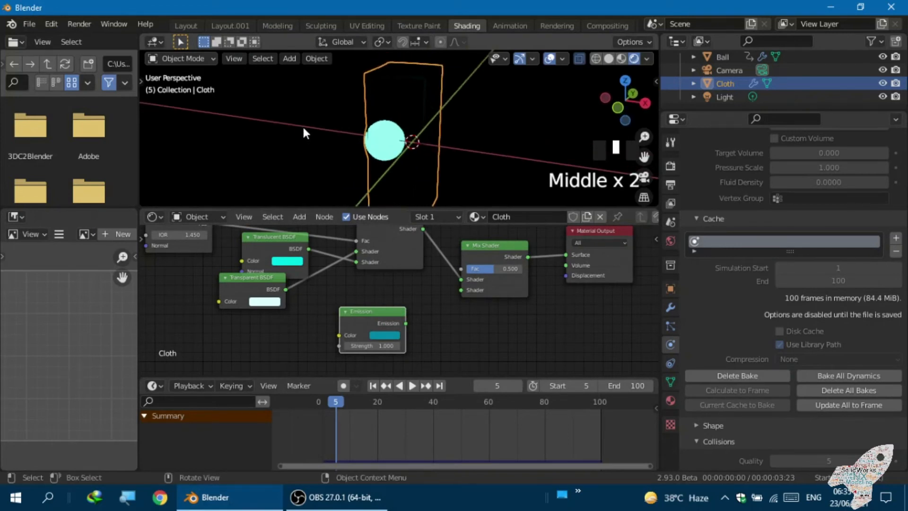
left_click(304, 124)
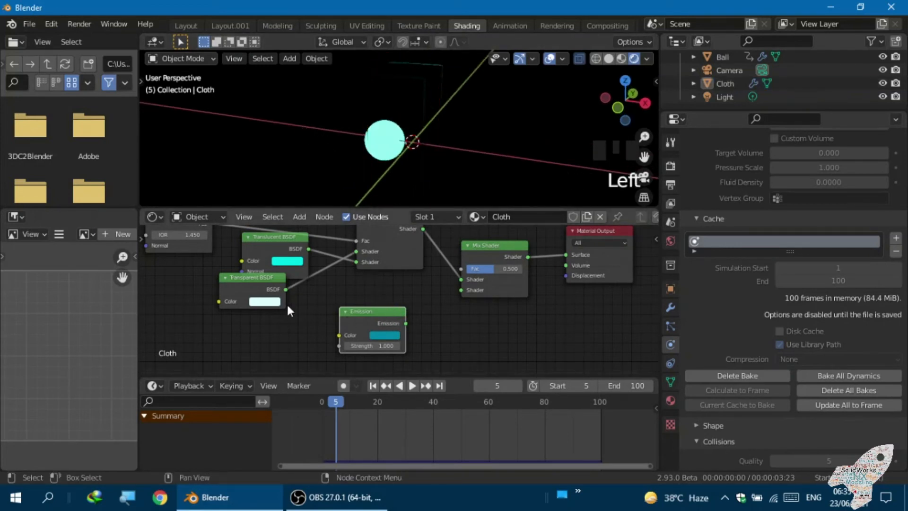
- Tint the Transparent BSDF colour a pale greenish white and reconnect Emission to the second Mix Shader's lower Shader input
left_click(258, 302)
mouse_move(289, 209)
left_mouse_down()
mouse_move(284, 181)
mouse_move(317, 176)
mouse_move(323, 190)
mouse_move(300, 166)
mouse_move(298, 180)
left_mouse_up()
left_click_drag(406, 323, 461, 290)
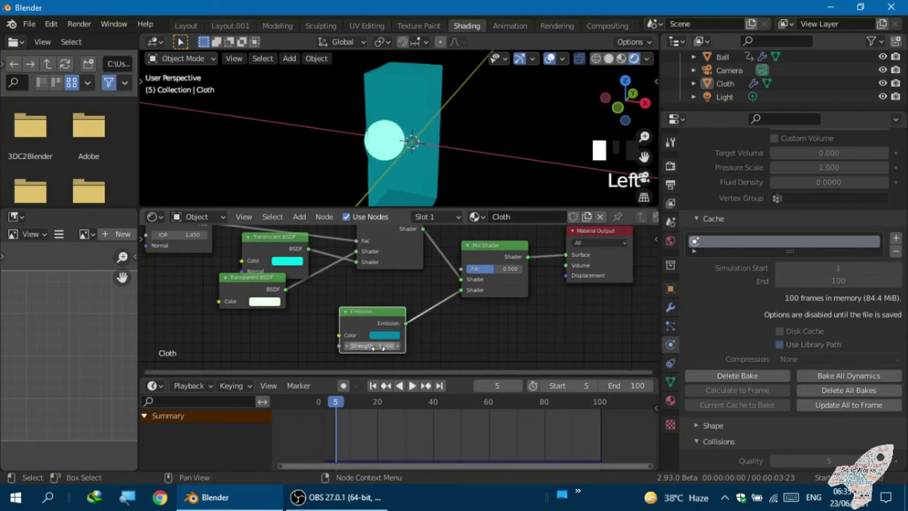
- Try a higher Emission strength on the cloth material, and set it to 0.5
left_click_drag(372, 346, 385, 345)
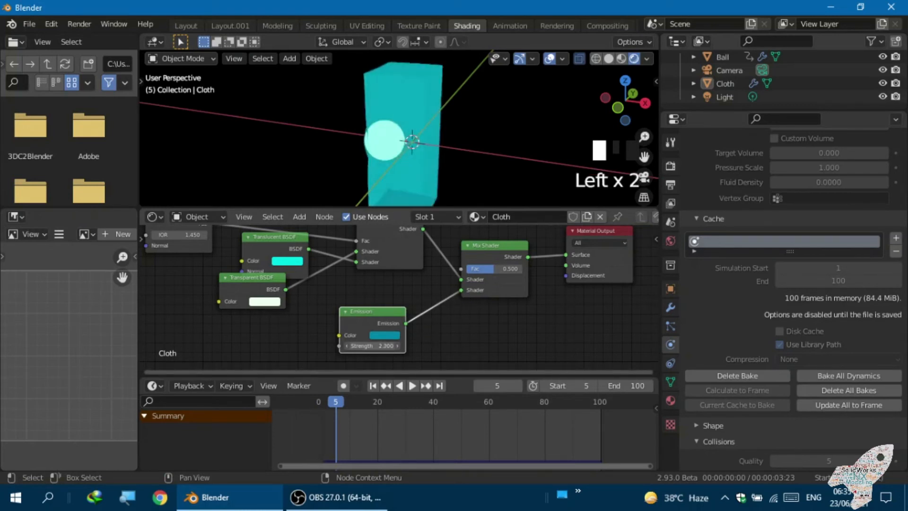
scroll(378, 350, "up", 3)
left_click(377, 350)
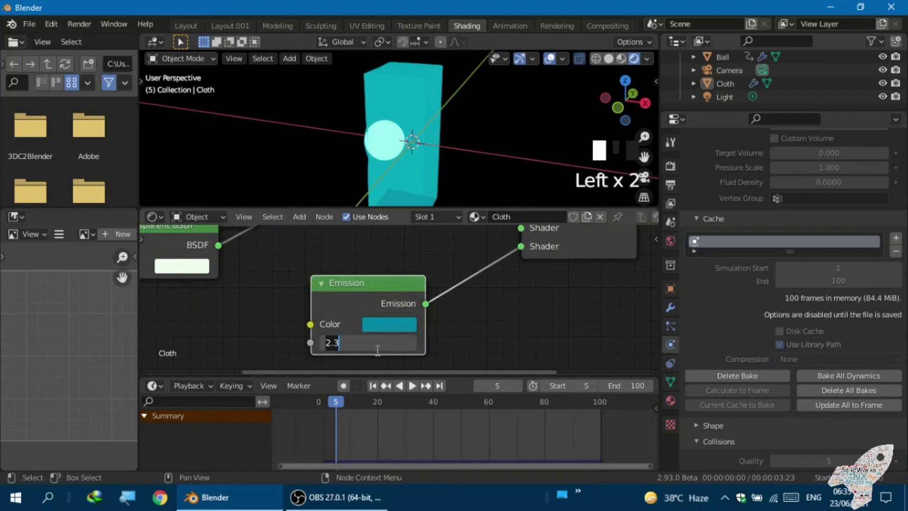
type(".5")
left_click(376, 350)
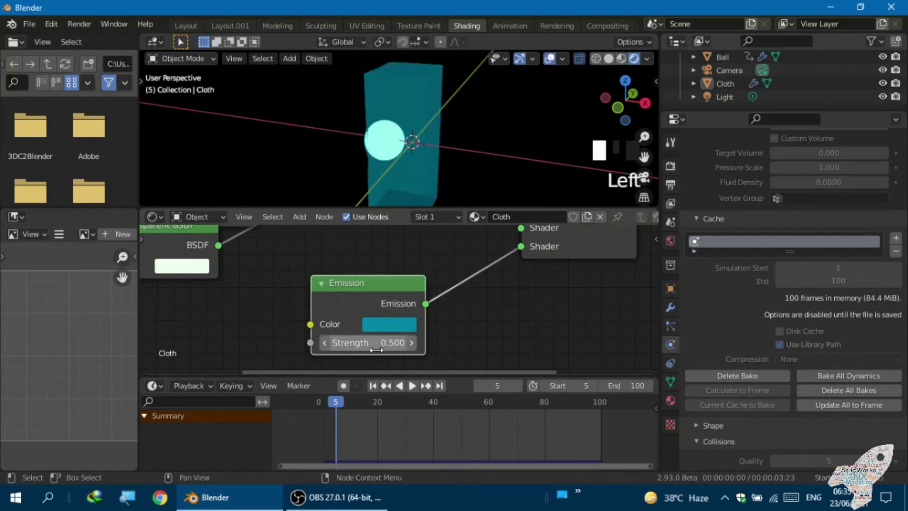
- Lower the IOR of the cloth material's Fresnel node to 1.150
scroll(384, 266, "down", 3)
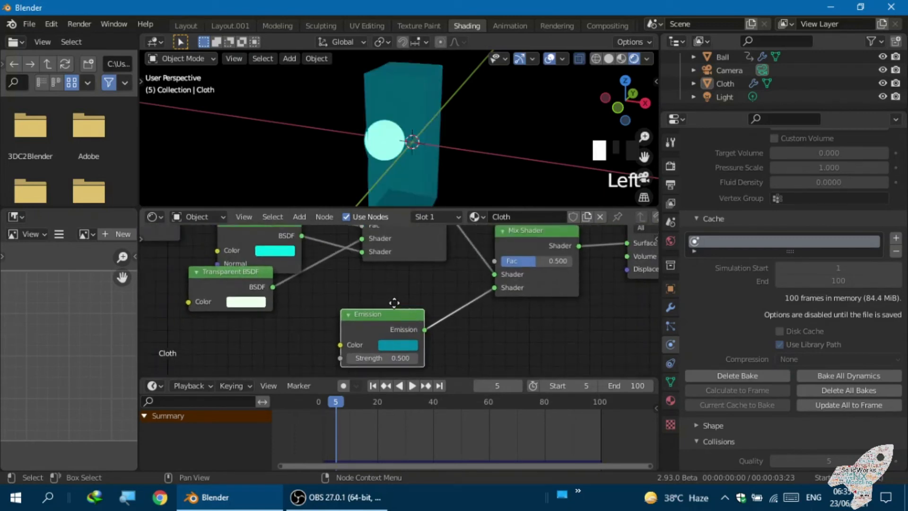
middle_click_drag(393, 300, 405, 317)
scroll(378, 310, "up", 1)
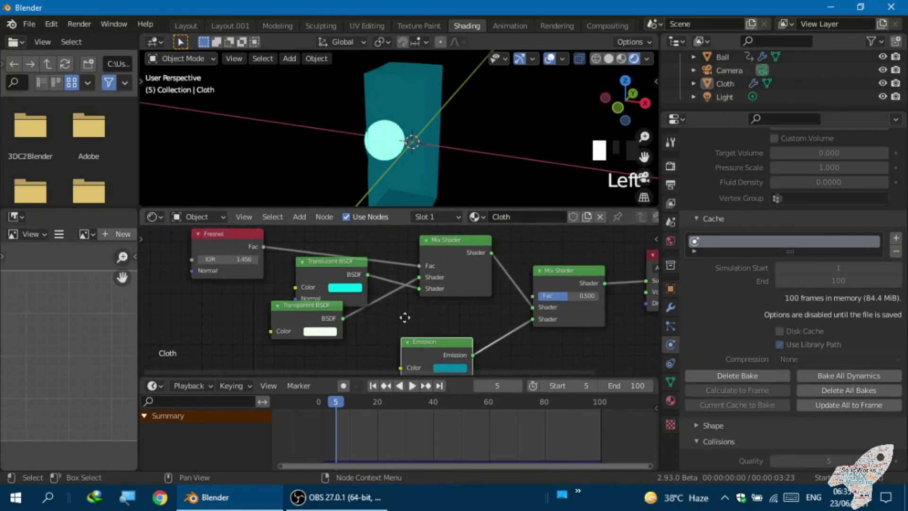
scroll(171, 270, "up", 1)
scroll(171, 269, "up", 3)
middle_click_drag(183, 274, 228, 317)
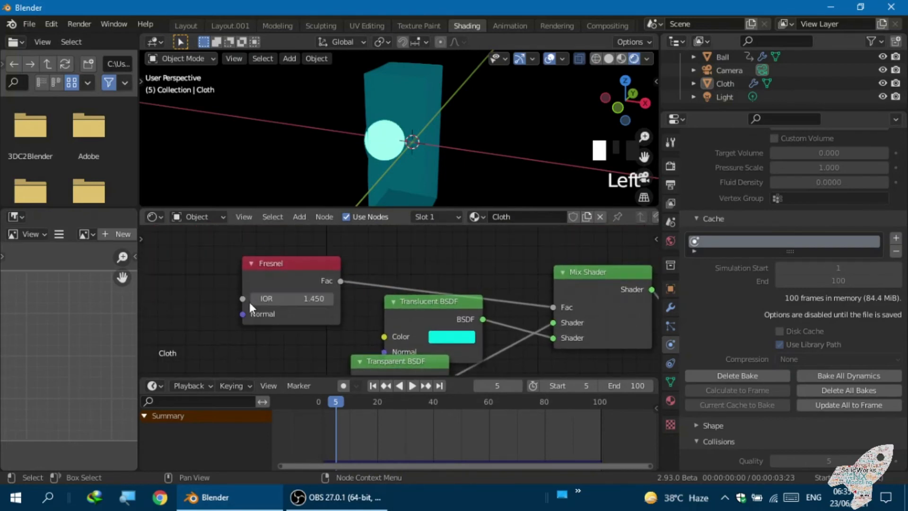
left_click(254, 298)
left_click(254, 298)
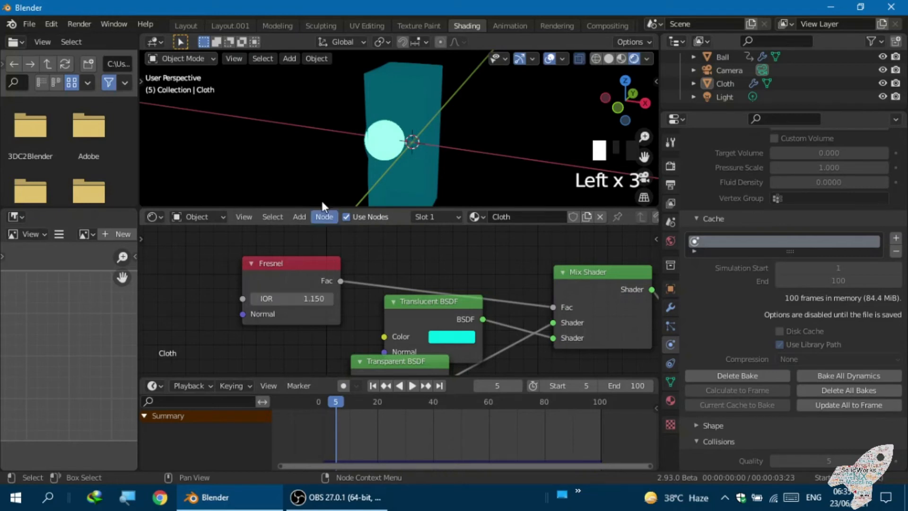
- Reduce the Fresnel IOR to 1.050 and inspect the cloth from several angles
scroll(328, 143, "down", 2)
middle_click_drag(327, 143, 322, 163)
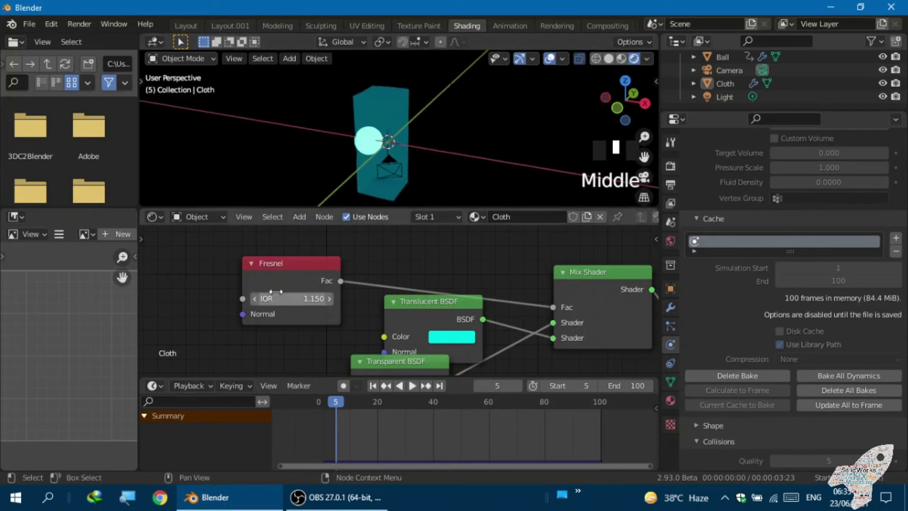
left_click(253, 298)
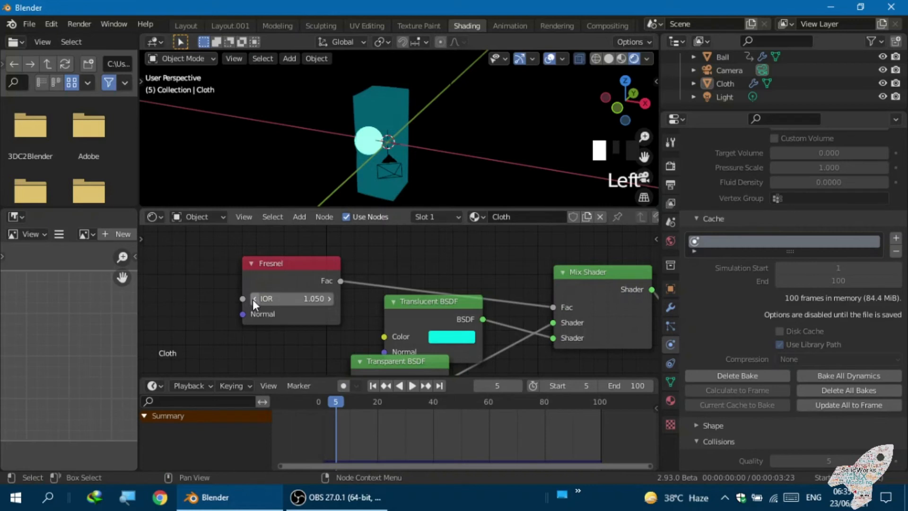
scroll(305, 188, "up", 3)
middle_click_drag(305, 188, 317, 175)
scroll(325, 180, "down", 2)
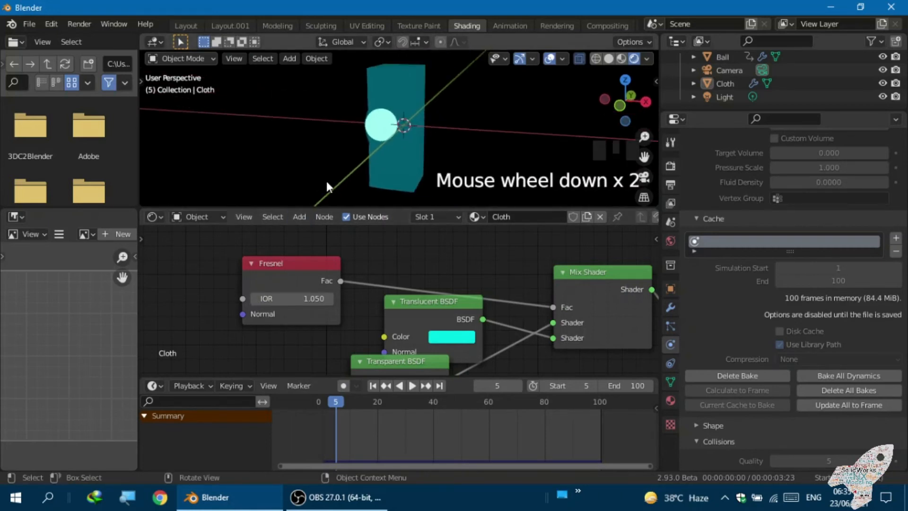
scroll(326, 180, "up", 2)
- Reduce the Fresnel IOR further to 0.650 and check the ball through the cloth
left_click(257, 298)
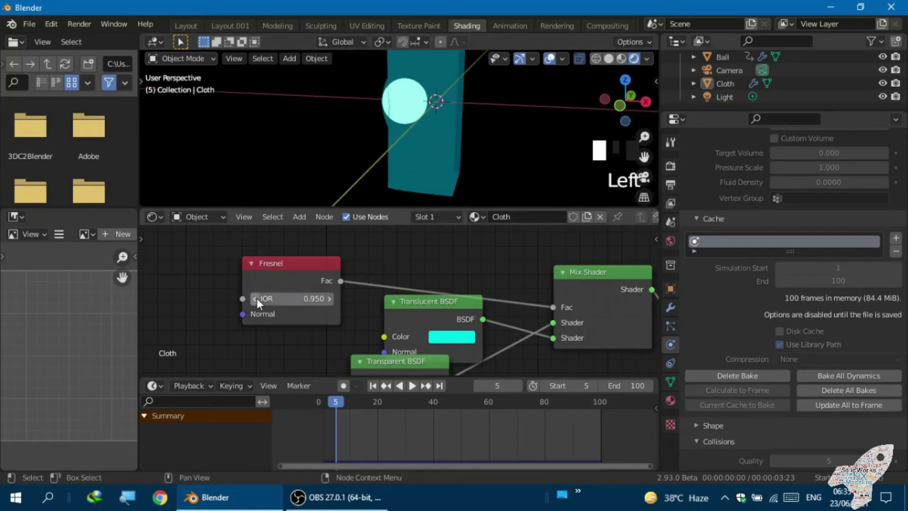
left_click(257, 298)
left_click(257, 297)
mouse_move(323, 156)
middle_mouse_down()
mouse_move(288, 150)
mouse_move(283, 165)
mouse_move(324, 181)
mouse_move(342, 149)
mouse_move(277, 164)
mouse_move(254, 195)
mouse_move(310, 186)
mouse_move(328, 159)
middle_mouse_up()
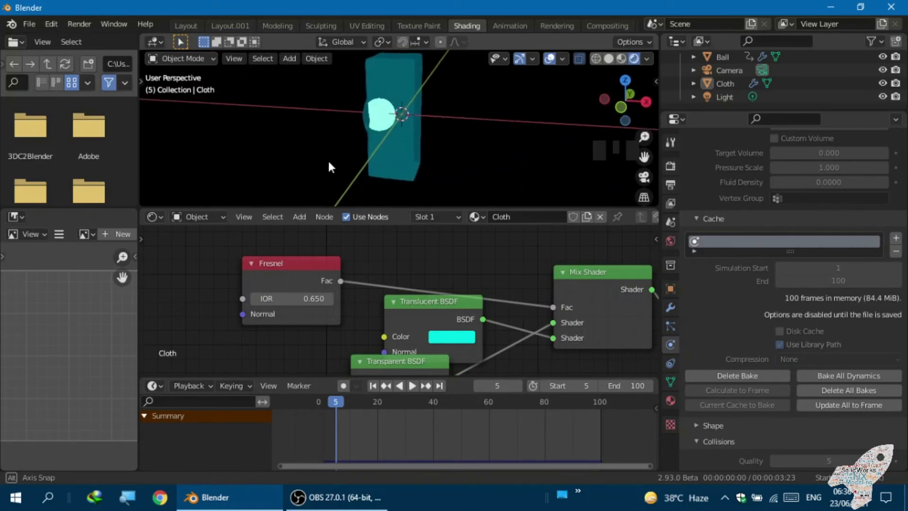
- Move the Transparent BSDF node down so it no longer overlaps the Translucent BSDF node
scroll(332, 255, "down", 2)
middle_click_drag(346, 277, 229, 262)
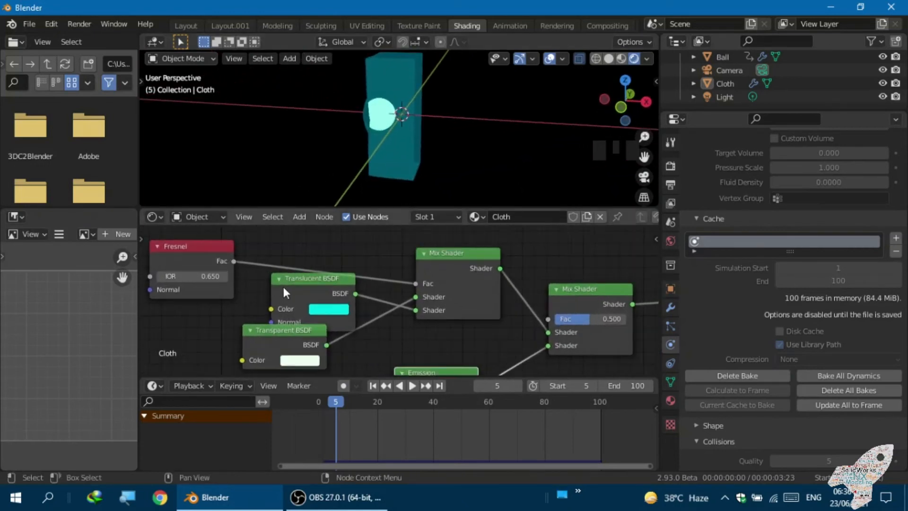
middle_click_drag(287, 286, 237, 271)
middle_click_drag(288, 296, 308, 274)
left_click_drag(268, 295, 284, 320)
scroll(276, 316, "down", 3)
middle_click_drag(268, 305, 236, 283)
scroll(241, 293, "up", 1)
scroll(343, 339, "up", 1)
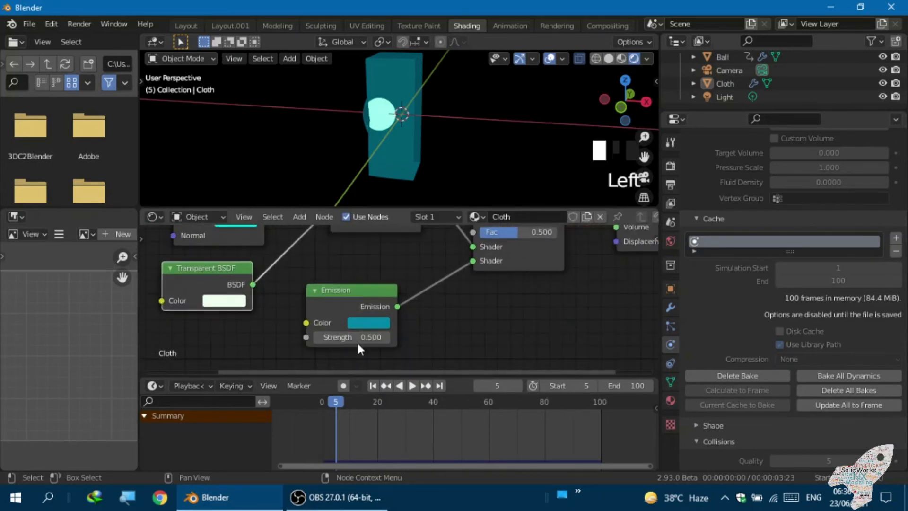
- Raise the Fresnel node's IOR to 0.950
scroll(370, 251, "down", 3)
middle_click_drag(356, 246, 443, 308)
scroll(413, 278, "down", 1)
scroll(307, 286, "up", 4)
middle_click_drag(303, 283, 324, 302)
scroll(319, 294, "up", 4)
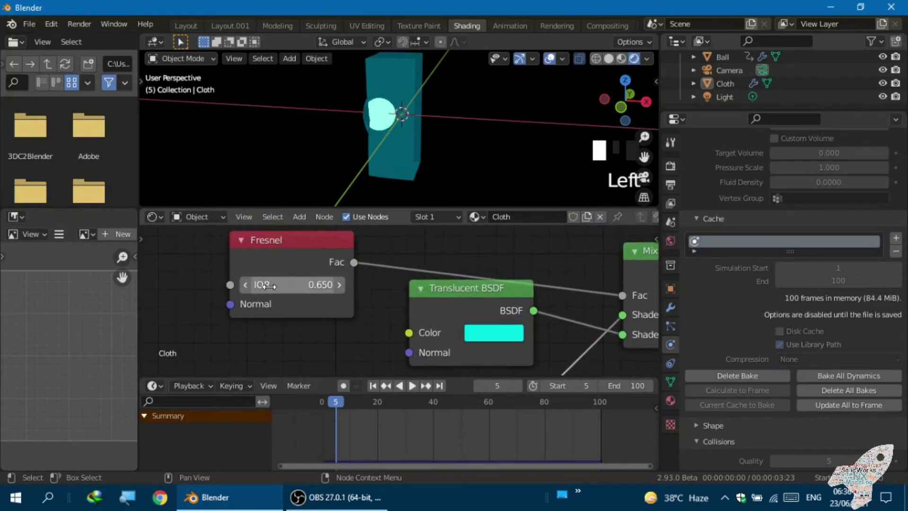
left_click(340, 284)
left_click(340, 284)
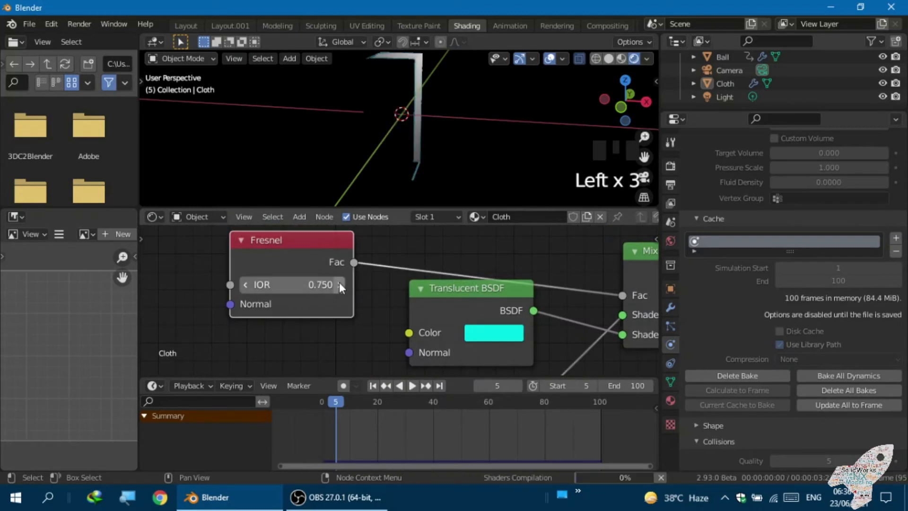
left_click(341, 285)
left_click(341, 284)
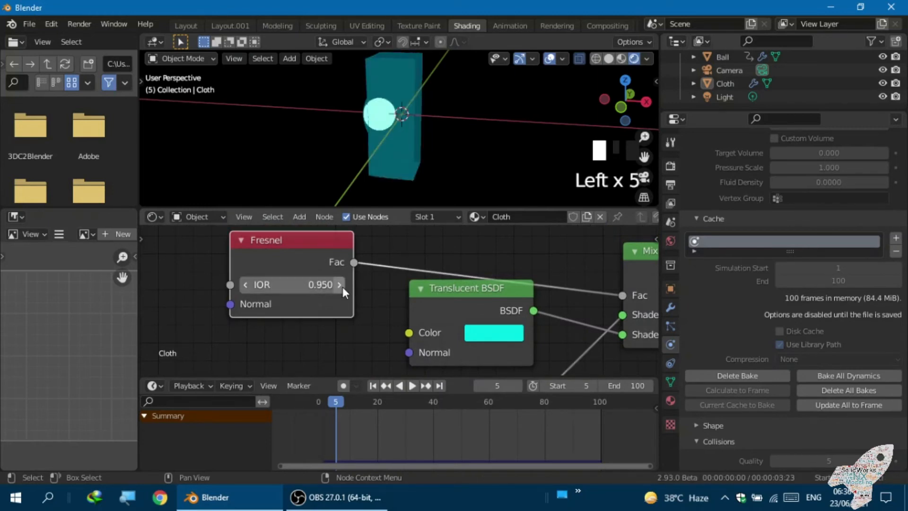
left_click(245, 284)
left_click(340, 285)
- Drop the Emission strength to zero, check the cloth in the viewport, and set the strength to 0.1
middle_click_drag(350, 167, 374, 187)
scroll(410, 337, "down", 2)
middle_click_drag(410, 337, 307, 297)
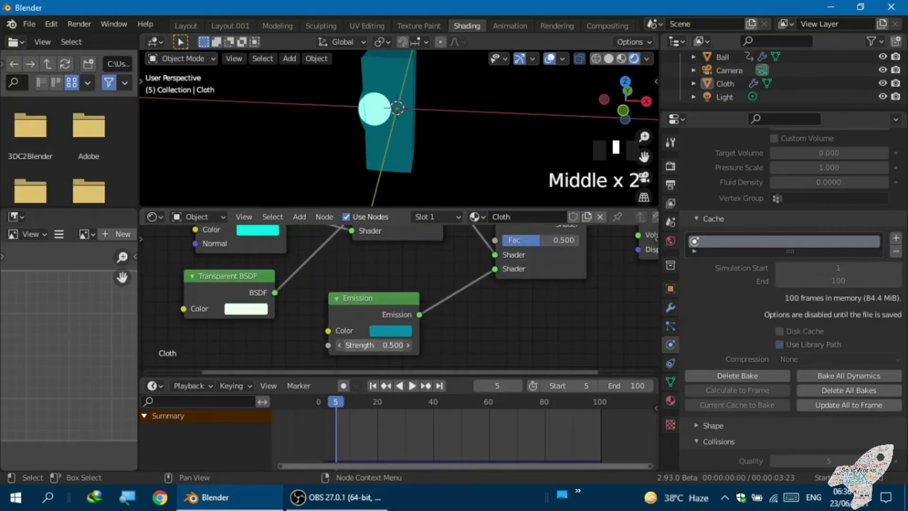
left_click_drag(368, 349, 331, 349)
scroll(416, 179, "down", 2)
middle_click_drag(416, 179, 394, 153)
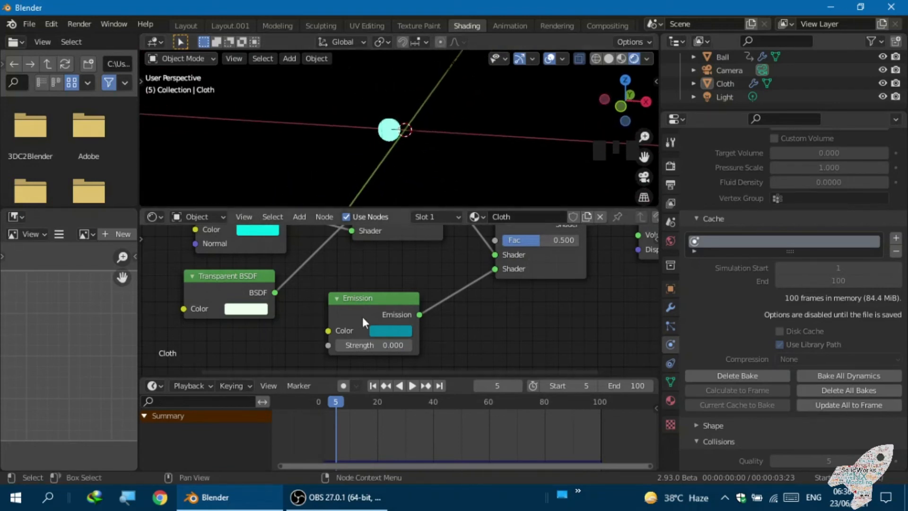
left_click(410, 346)
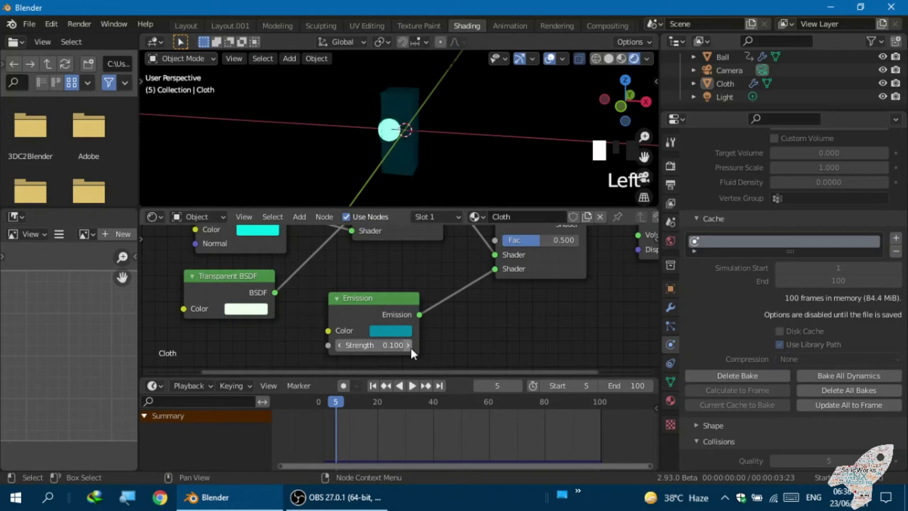
- Change the Emission colour to a very pale mint at full brightness and inspect the cloth
left_click(397, 331)
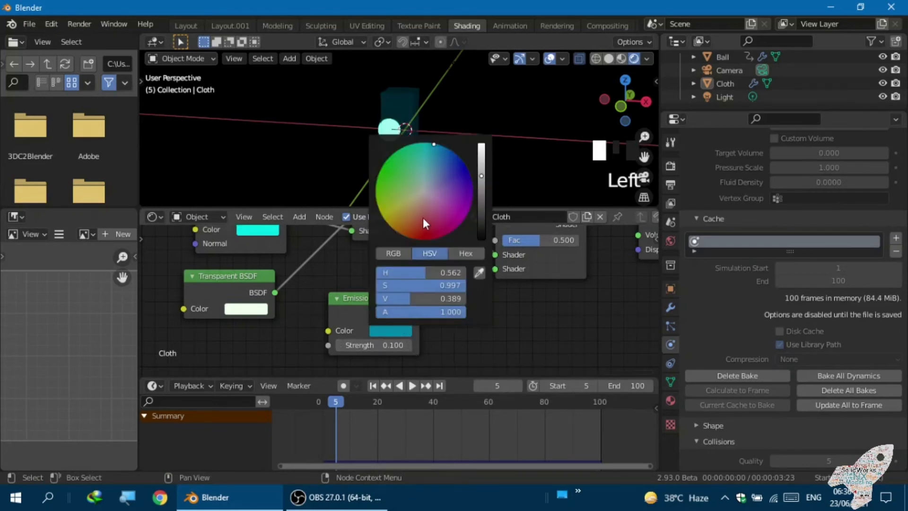
left_click_drag(423, 221, 420, 197)
left_click_drag(481, 176, 481, 144)
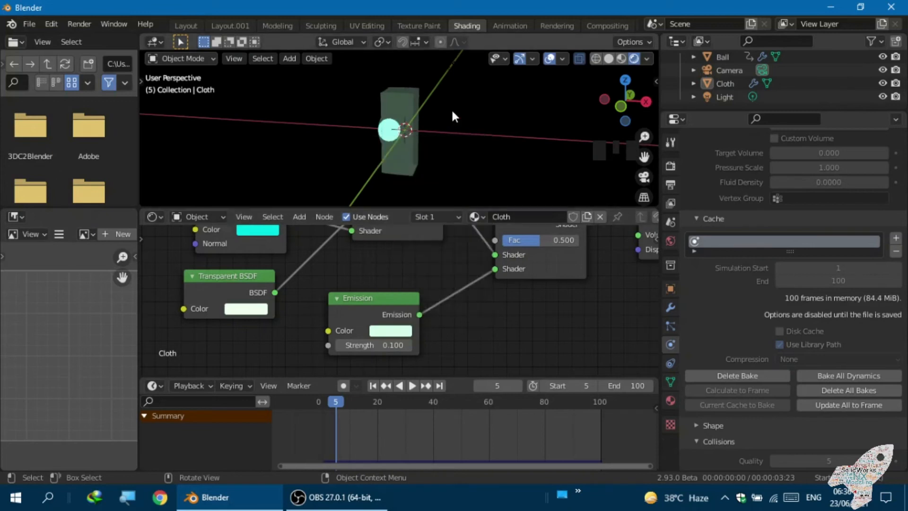
scroll(404, 143, "up", 4)
middle_click_drag(404, 142, 471, 150)
scroll(374, 163, "down", 2)
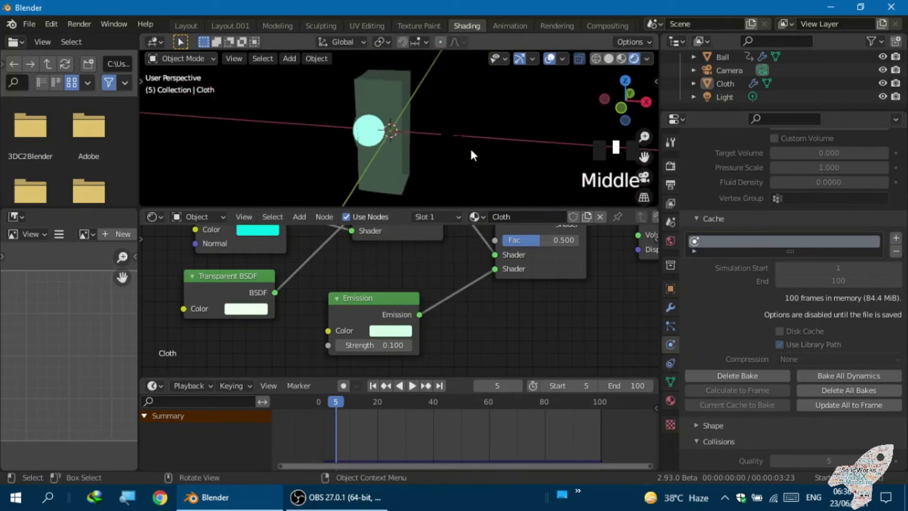
- Go to frame 40 and examine how the draped cloth looks around the ball
left_click(434, 406)
middle_click_drag(395, 201, 396, 174)
scroll(338, 139, "up", 2)
scroll(375, 142, "down", 2)
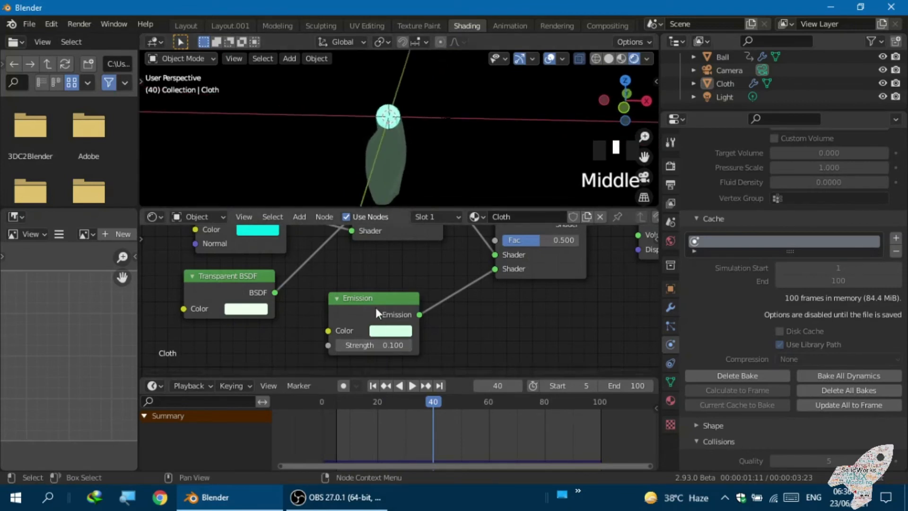
- Set the Emission node's colour to a fully saturated red and check the cloth in the viewport
middle_click_drag(375, 308, 436, 333)
left_click(320, 259)
middle_click_drag(357, 290, 312, 283)
left_click(354, 339)
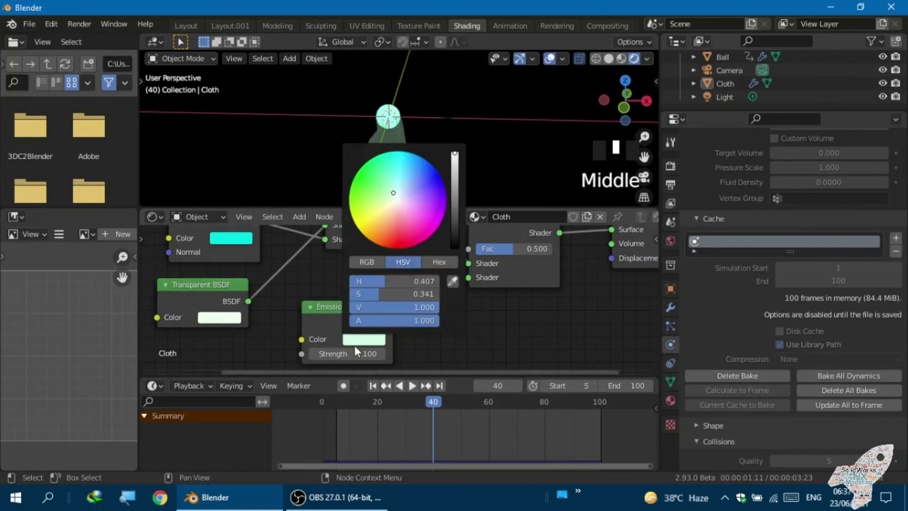
mouse_move(394, 212)
left_mouse_down()
mouse_move(370, 239)
mouse_move(395, 249)
left_mouse_up()
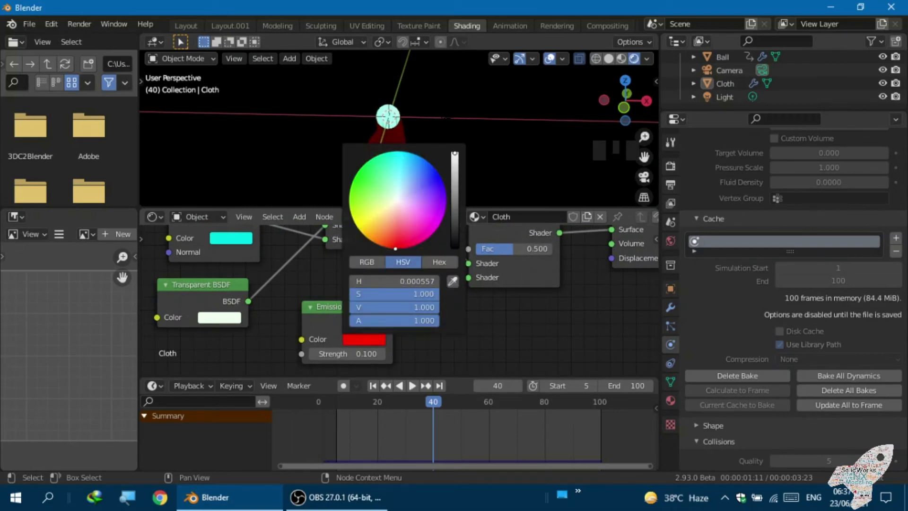
middle_click_drag(299, 133, 404, 161)
scroll(371, 143, "up", 4)
scroll(370, 143, "down", 1)
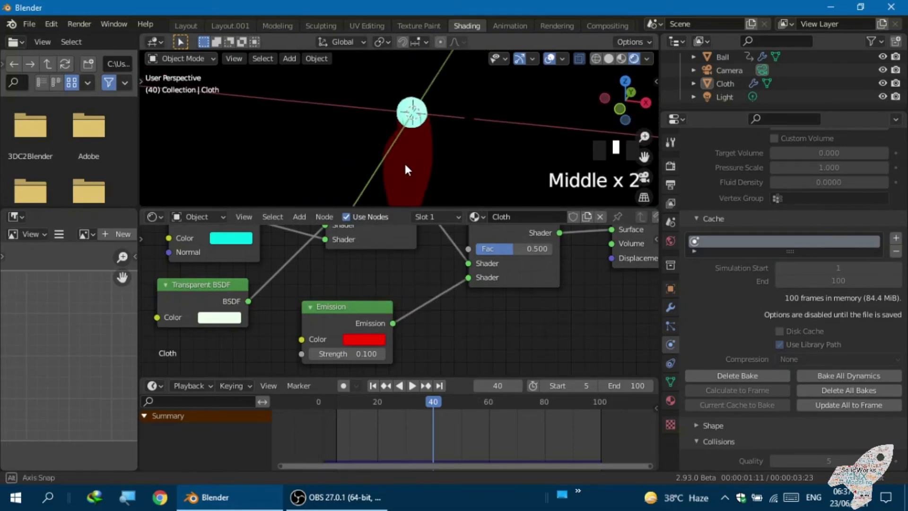
- Change the Translucent BSDF colour to a sky cyan with hue 0.540, saturation 0.975 and value 0.800
middle_click_drag(324, 260, 372, 294)
scroll(280, 288, "up", 1)
left_click(289, 273)
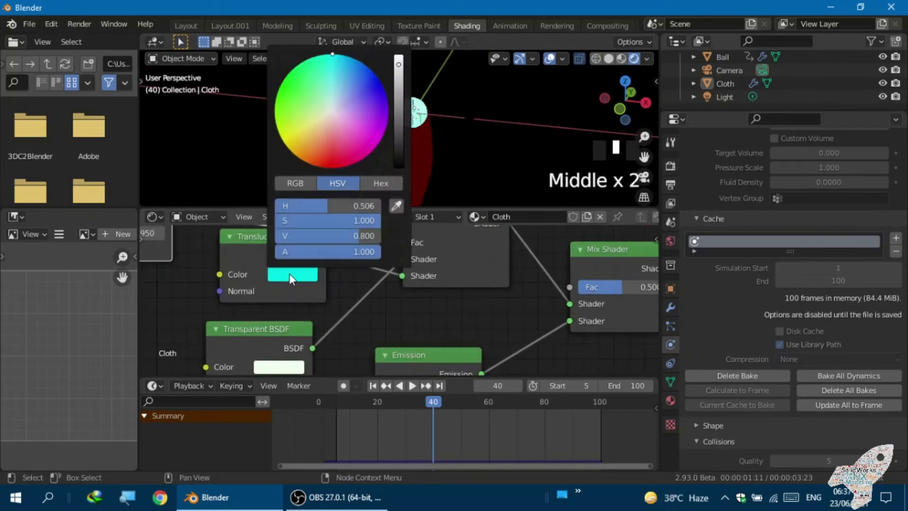
left_click(320, 110)
mouse_move(301, 118)
left_mouse_down()
mouse_move(318, 139)
mouse_move(331, 135)
mouse_move(303, 113)
mouse_move(321, 64)
mouse_move(339, 68)
left_mouse_up()
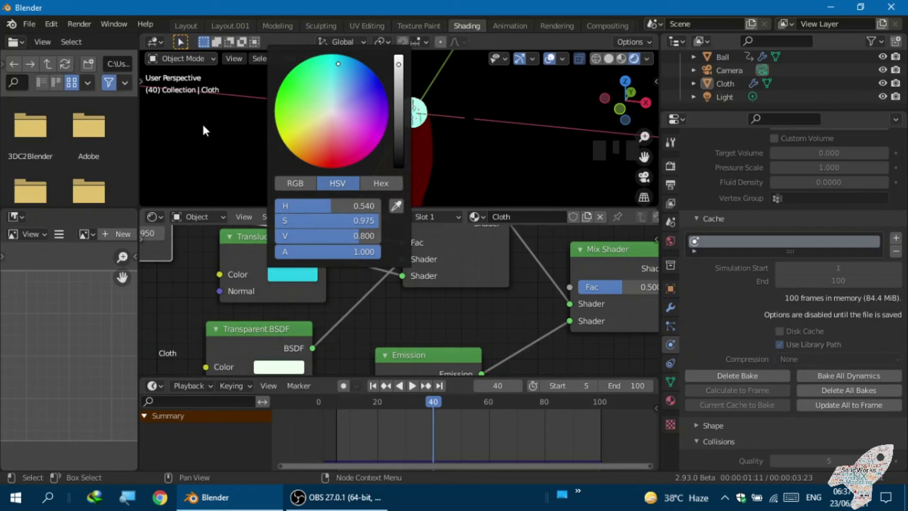
scroll(160, 107, "down", 2)
scroll(286, 294, "down", 2)
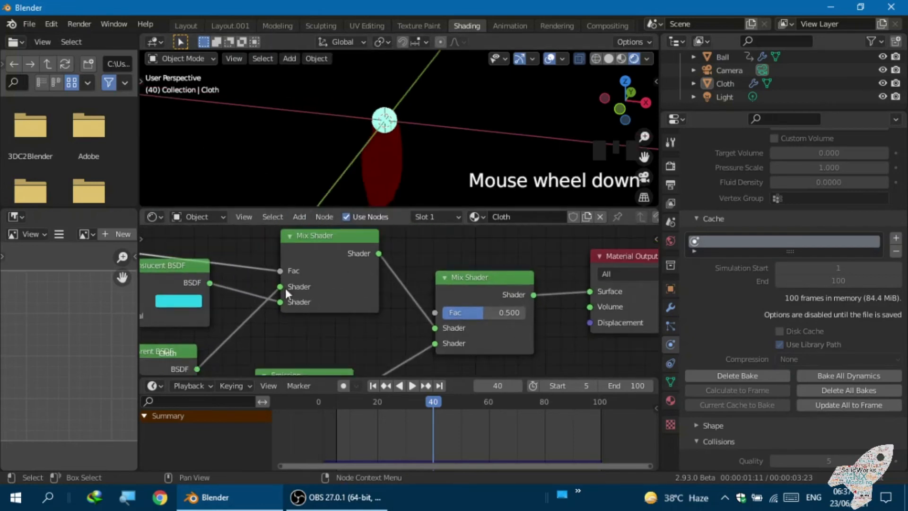
- Lower the factor of the Mix Shader feeding the Material Output to 0.383 and inspect the cloth
middle_click_drag(308, 289, 229, 286)
scroll(320, 291, "up", 3)
left_click_drag(416, 324, 367, 316)
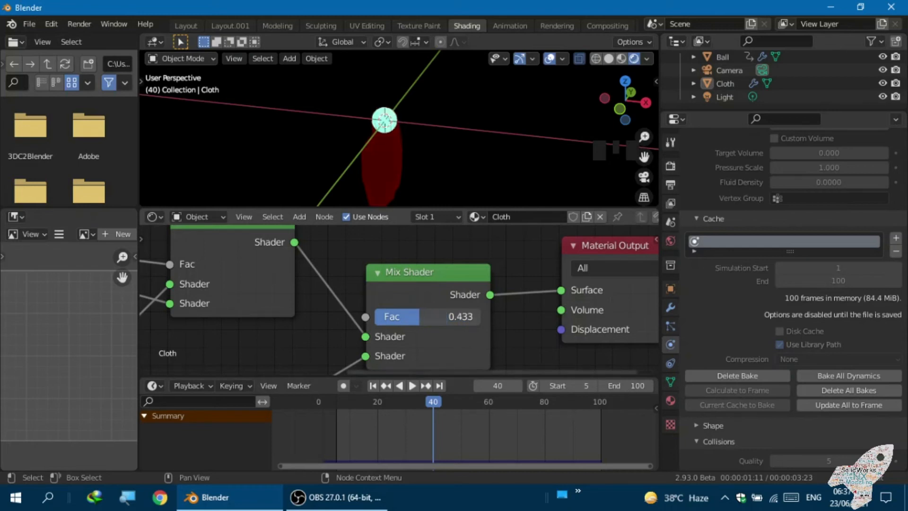
scroll(385, 259, "down", 2)
middle_click_drag(385, 260, 406, 243)
scroll(399, 278, "up", 3)
middle_click_drag(399, 279, 351, 308)
scroll(389, 277, "down", 1)
scroll(413, 301, "down", 1)
scroll(426, 309, "down", 3)
scroll(376, 195, "up", 3)
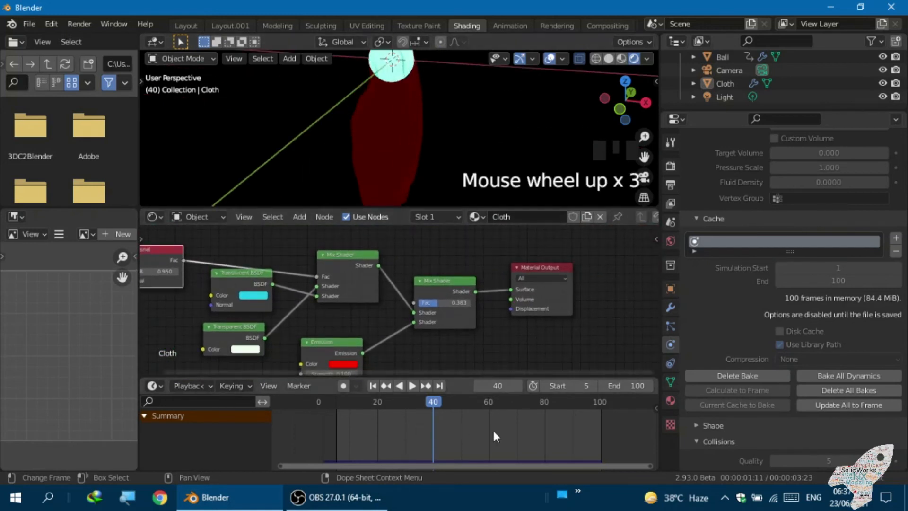
- Go to frame 60 and examine the draped cloth from different angles
left_click(487, 412)
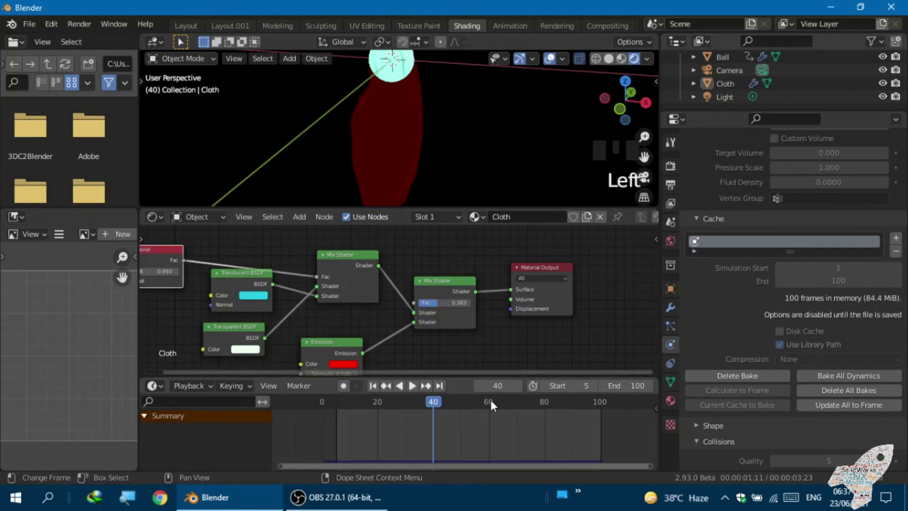
left_click(489, 400)
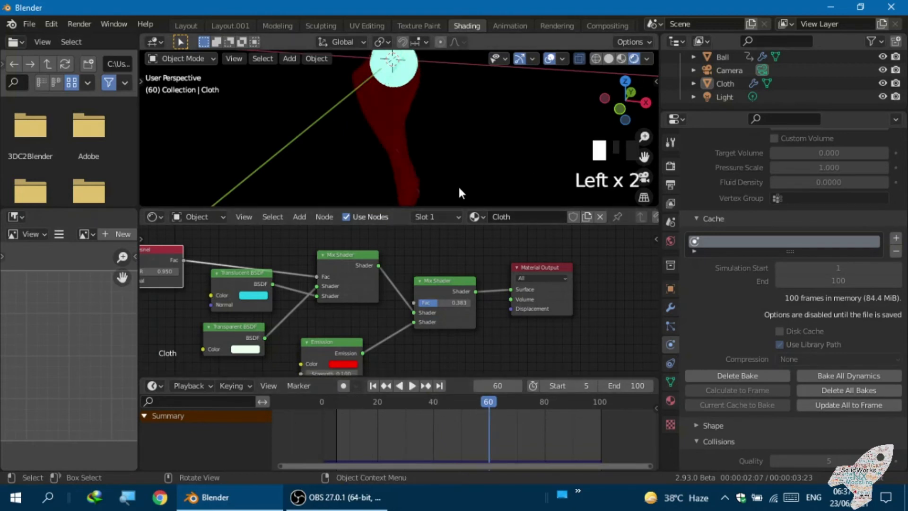
scroll(454, 201, "down", 3)
middle_click_drag(425, 189, 402, 169)
scroll(406, 163, "up", 3)
scroll(442, 146, "down", 1)
middle_click_drag(444, 147, 426, 136)
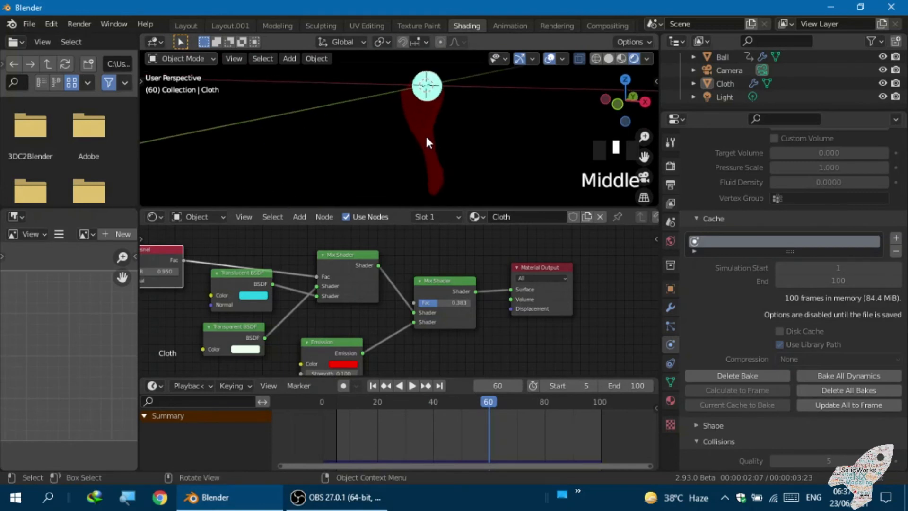
- Look through the scene camera and select the camera
key("KP_0")
scroll(432, 145, "down", 5)
scroll(433, 175, "up", 1)
scroll(402, 171, "up", 4)
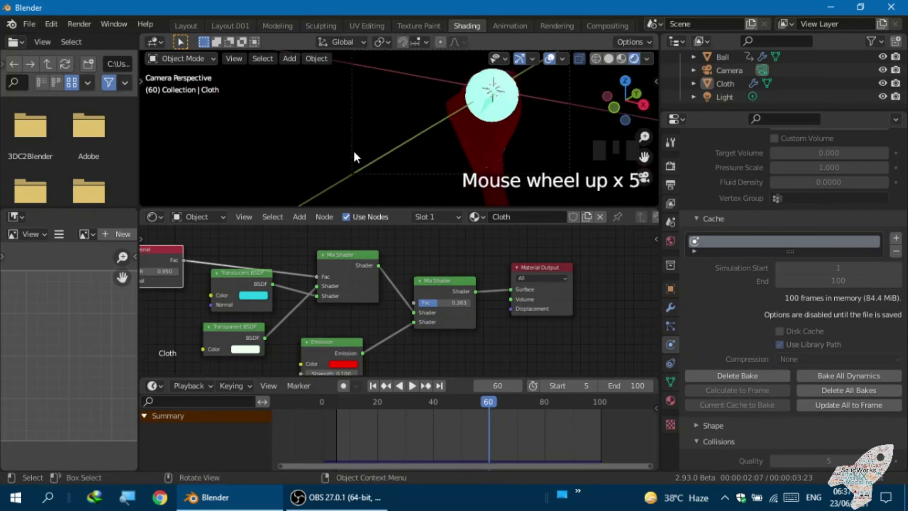
left_click(354, 152)
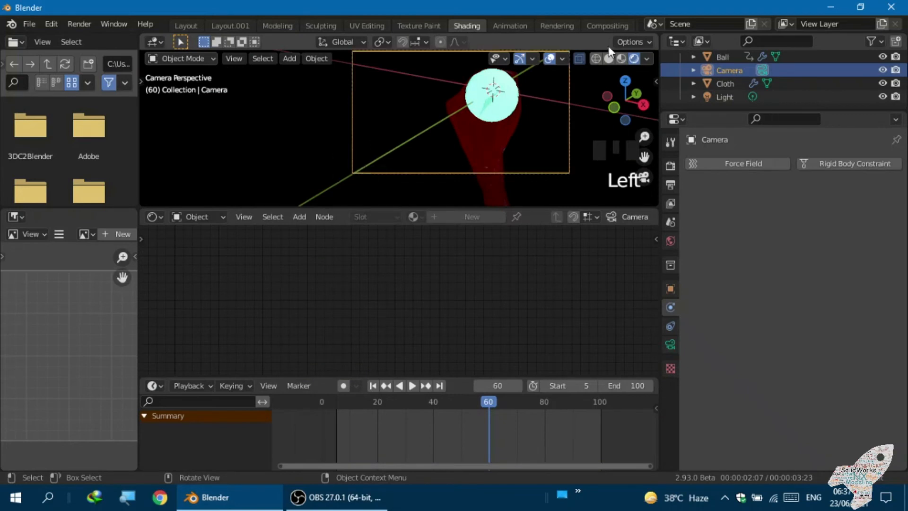
left_click(670, 165)
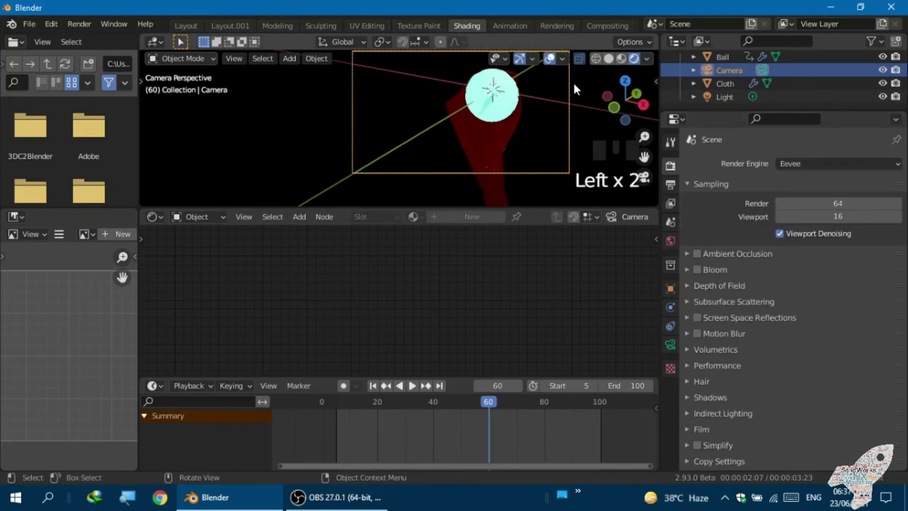
scroll(393, 169, "down", 2)
left_click(359, 144)
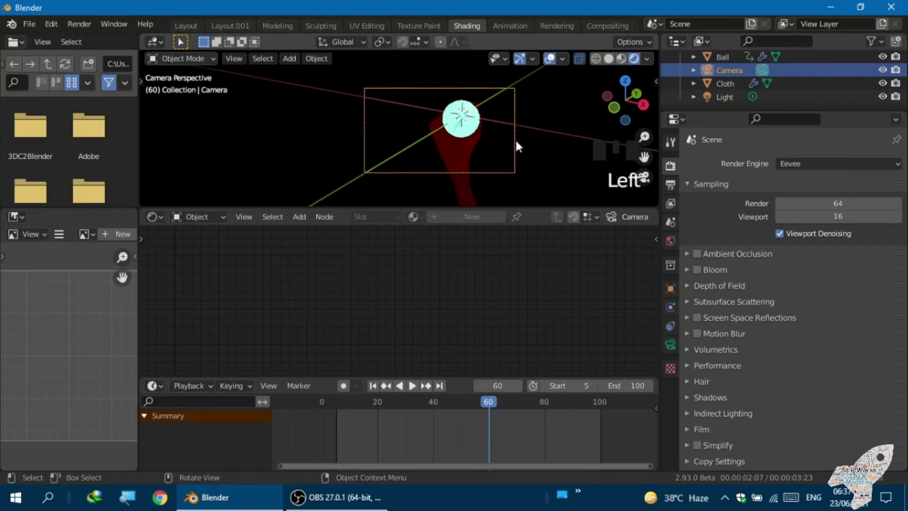
- Lock the camera to the view, orbit it to reframe the ball and cloth, and unlock it again
key("n")
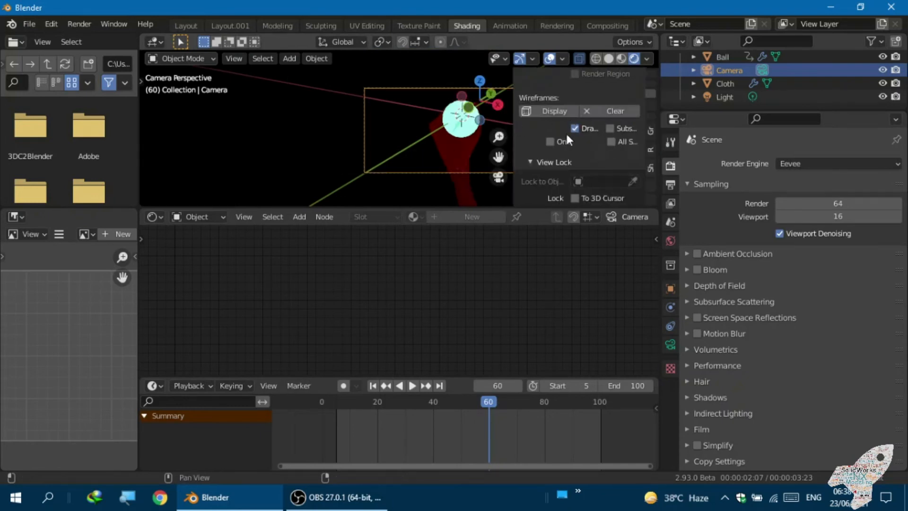
scroll(564, 152, "down", 2)
left_click(575, 132)
mouse_move(464, 137)
middle_mouse_down()
mouse_move(469, 125)
mouse_move(443, 136)
mouse_move(470, 149)
middle_mouse_up()
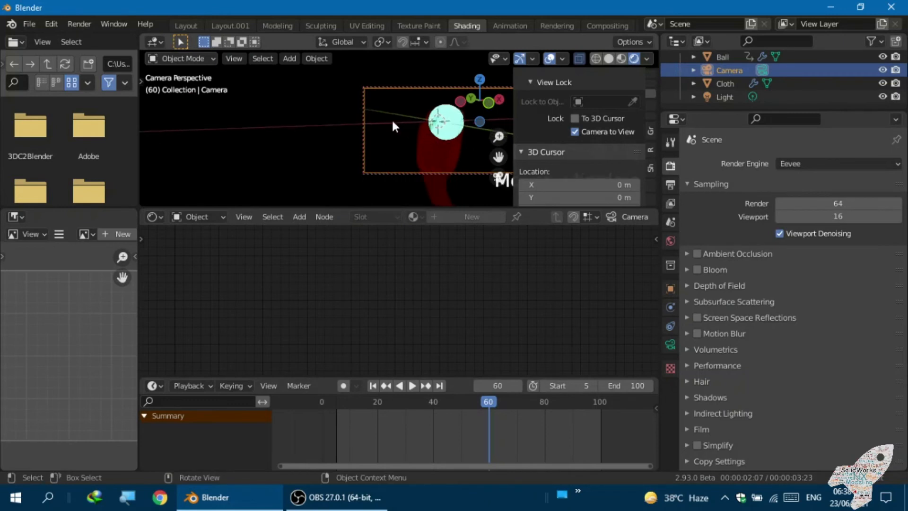
middle_click_drag(411, 129, 392, 128)
scroll(392, 127, "up", 1)
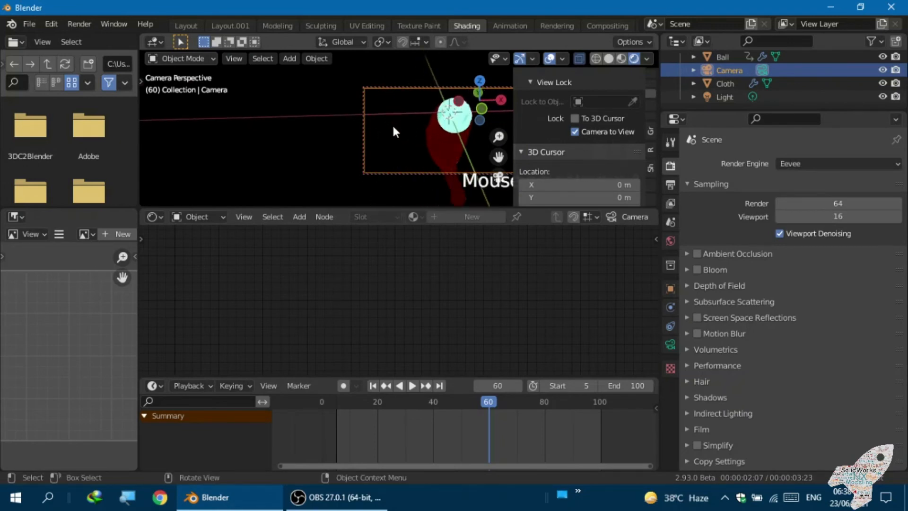
left_click(575, 131)
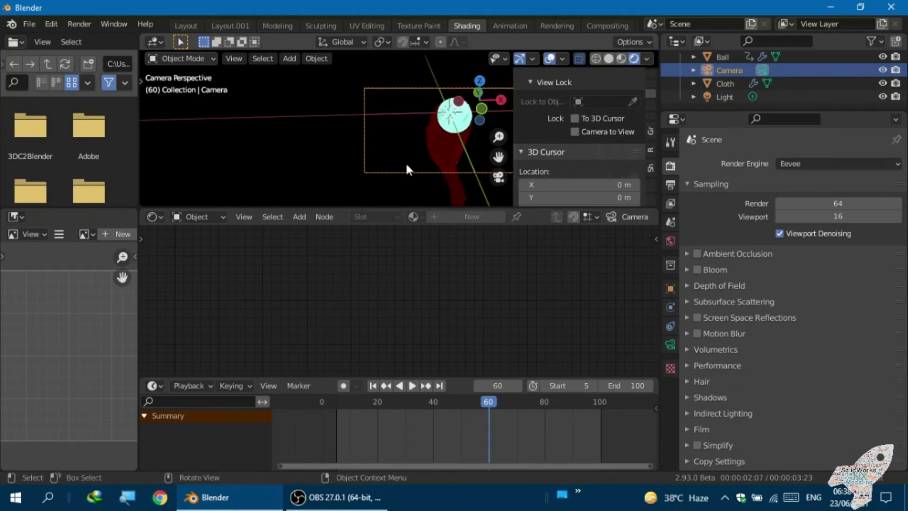
key("n")
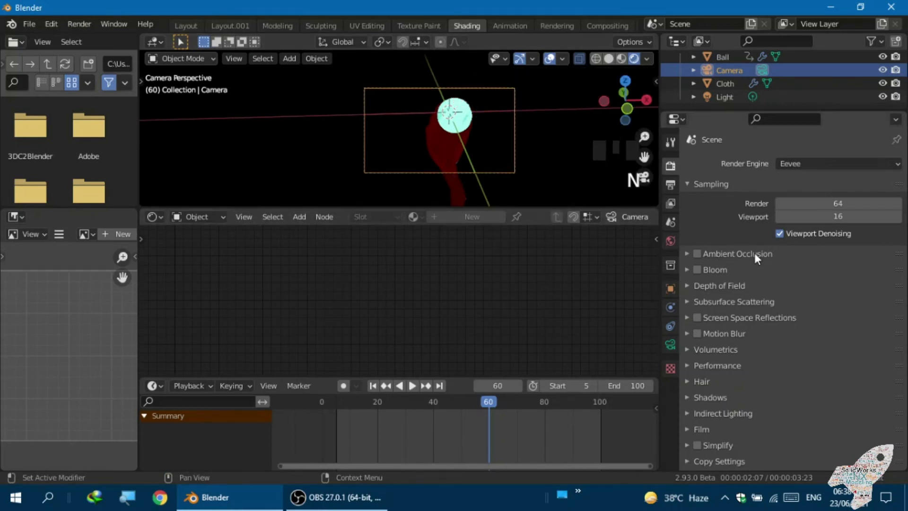
- Raise the strength of the world's 58330.jpg background to 1.000
left_click(669, 185)
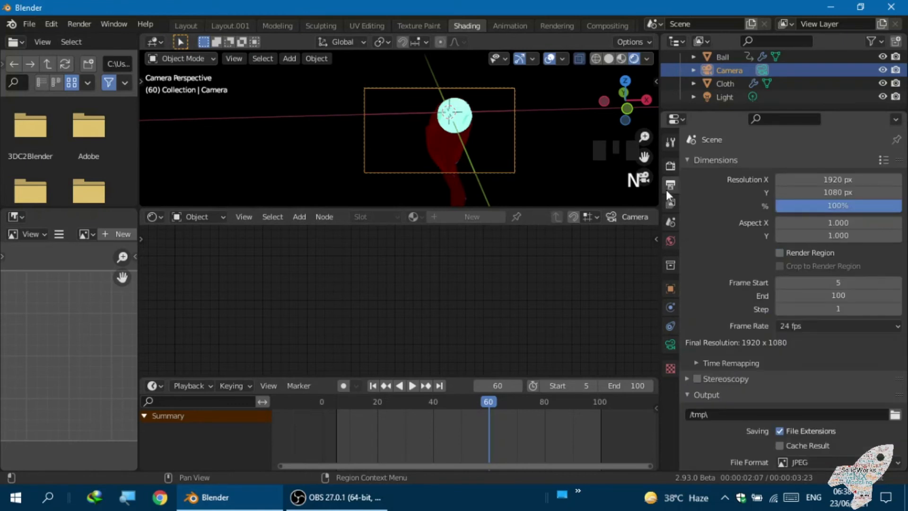
left_click(670, 204)
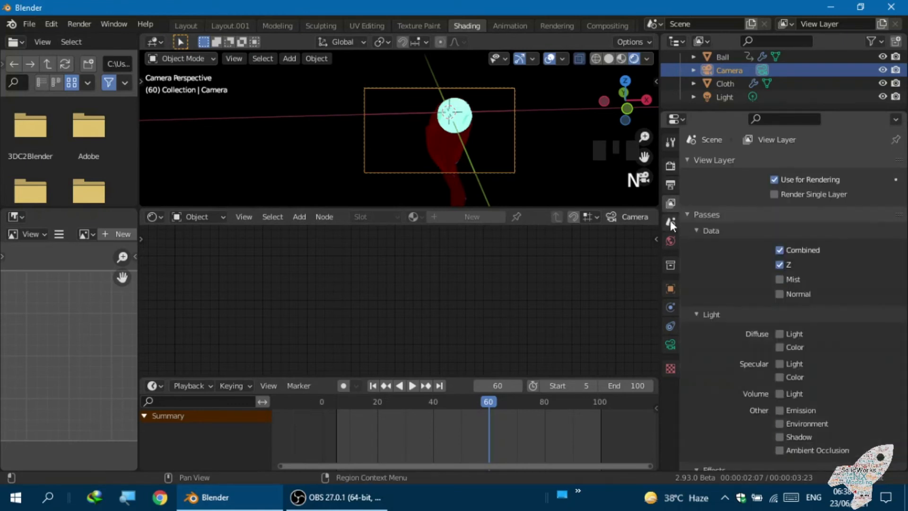
left_click(670, 221)
left_click(669, 239)
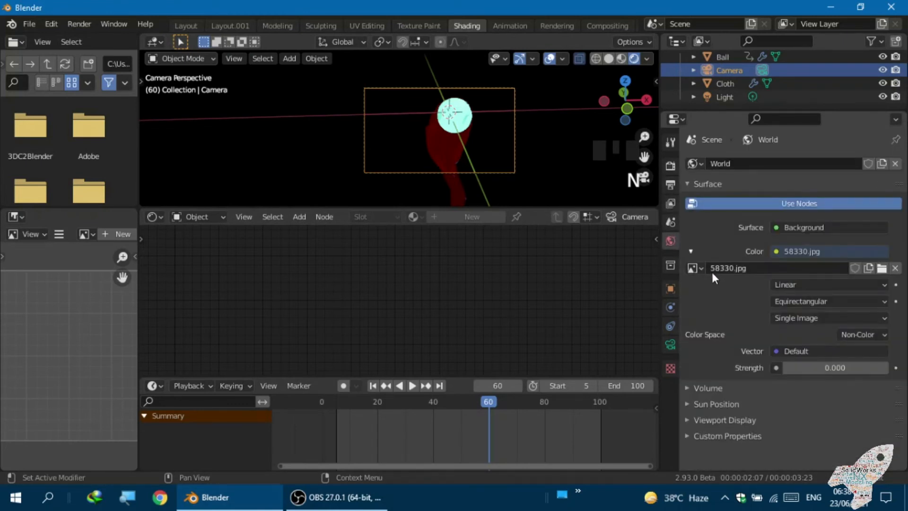
left_click(885, 368)
left_click(884, 368)
left_click(885, 368)
left_click(884, 368)
left_click(884, 368)
left_click(884, 368)
left_click(885, 368)
left_click(885, 368)
left_click(884, 368)
left_click(885, 367)
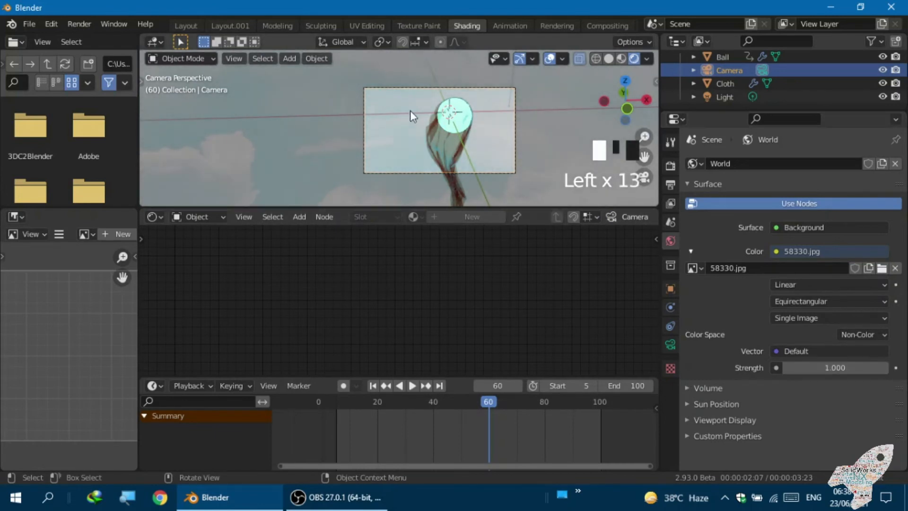
- Examine the cloth against the sky background through the camera and look over the world's Sun Position settings
scroll(420, 115, "down", 2)
scroll(399, 122, "up", 4)
left_click(399, 121)
scroll(353, 117, "down", 2)
scroll(356, 115, "up", 2)
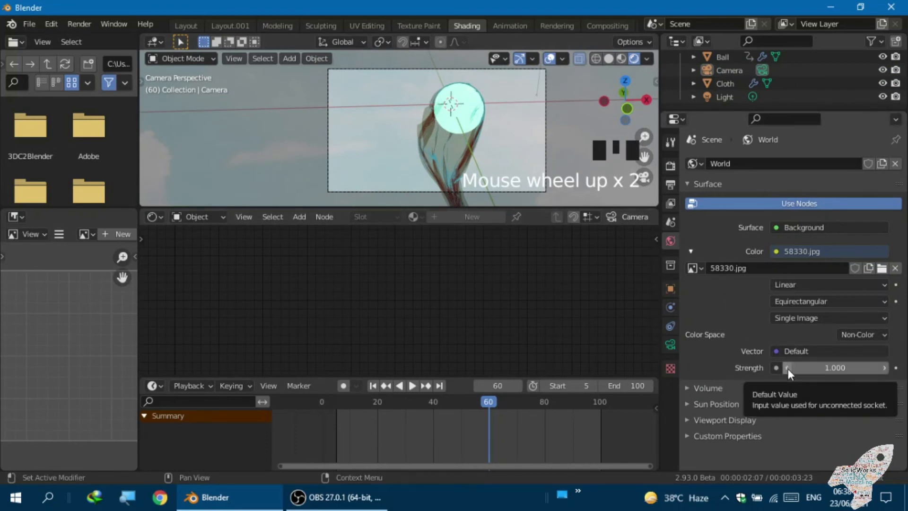
left_click(707, 404)
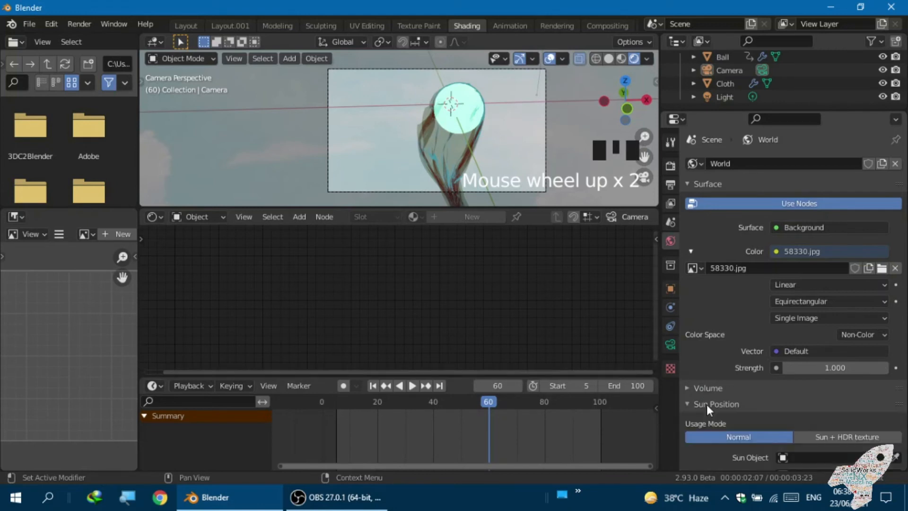
scroll(705, 405, "down", 5)
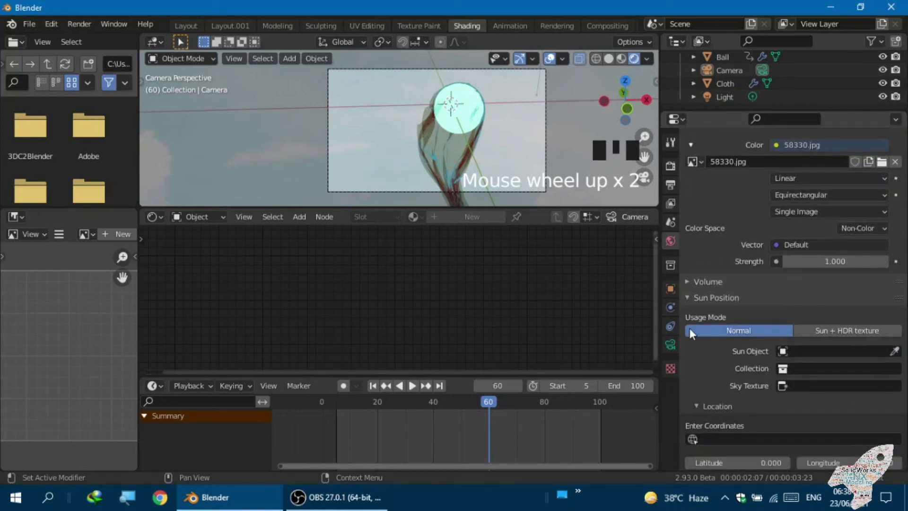
left_click(688, 297)
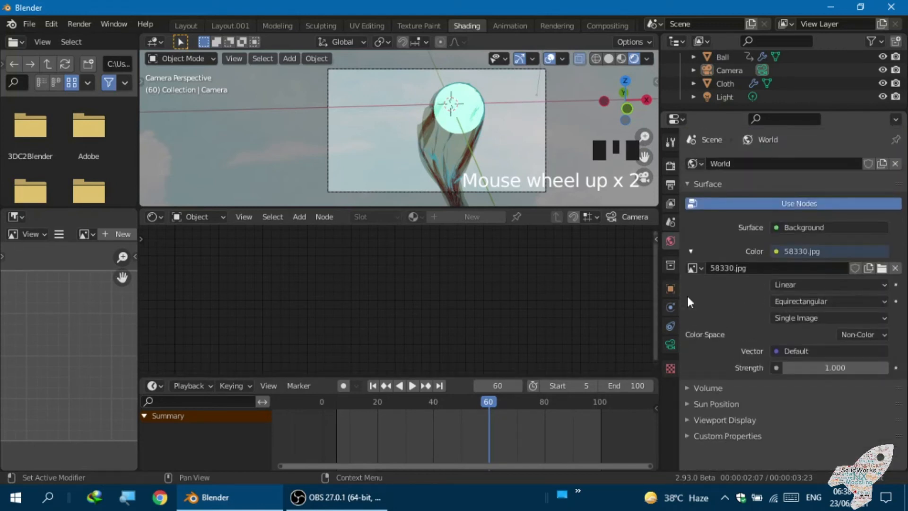
scroll(457, 141, "up", 1)
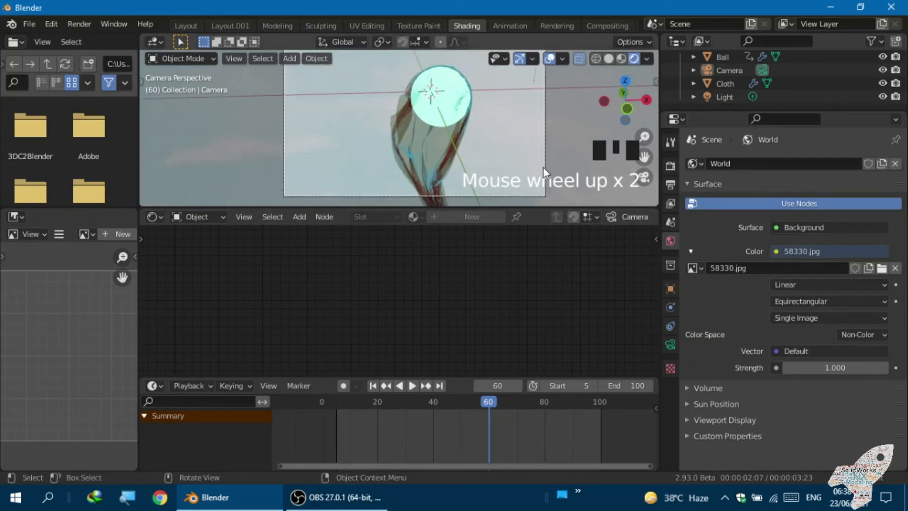
scroll(431, 138, "down", 5)
scroll(327, 134, "up", 2)
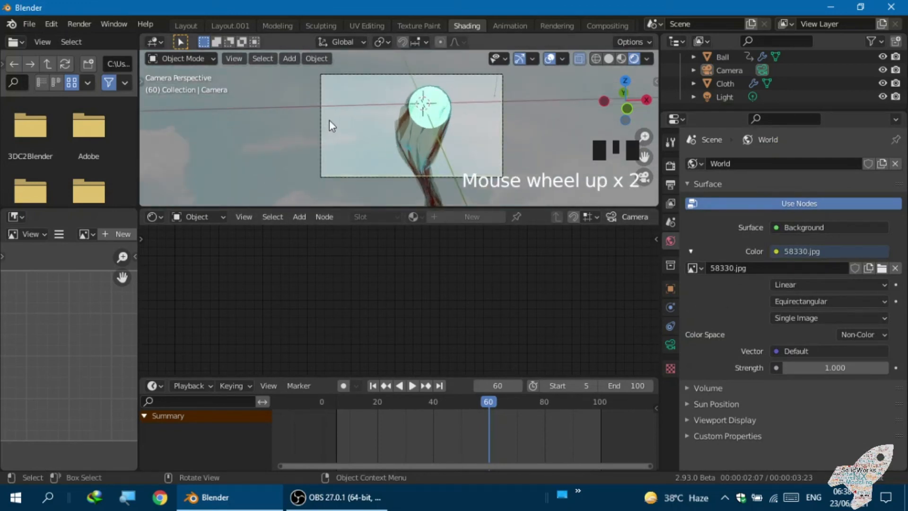
- Play the animation from frame 60 to frame 73 in the camera view and select the cloth
key("space")
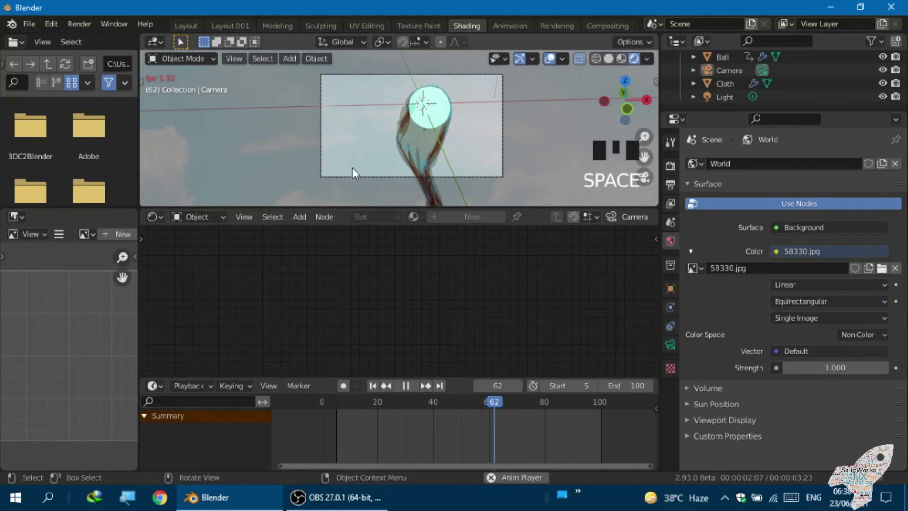
scroll(402, 128, "down", 1)
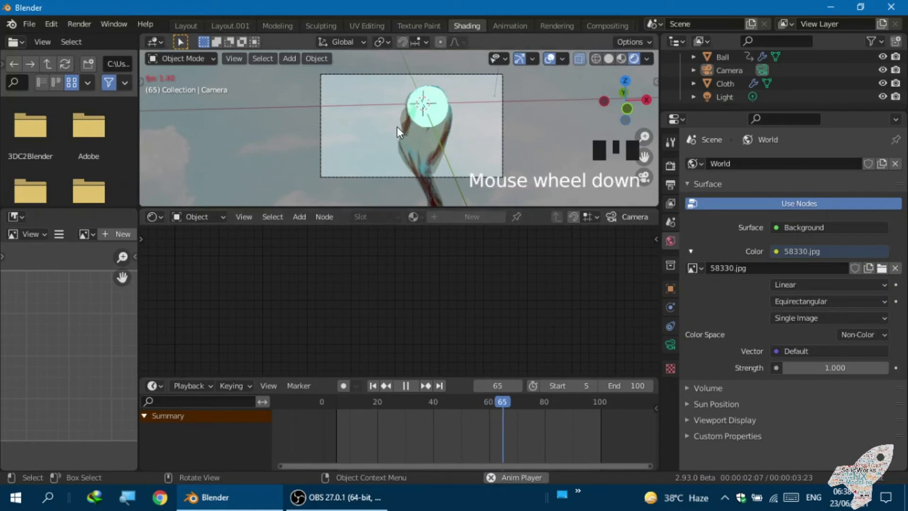
scroll(396, 126, "up", 1)
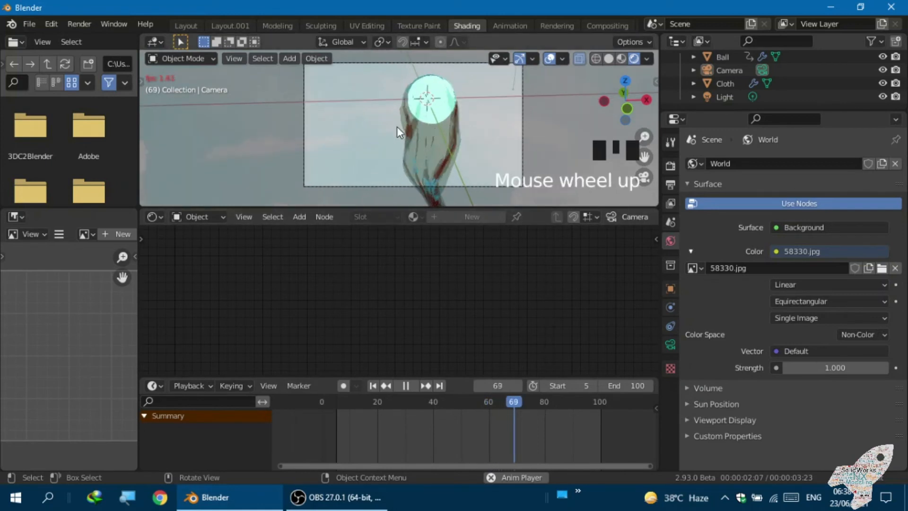
left_click(408, 110)
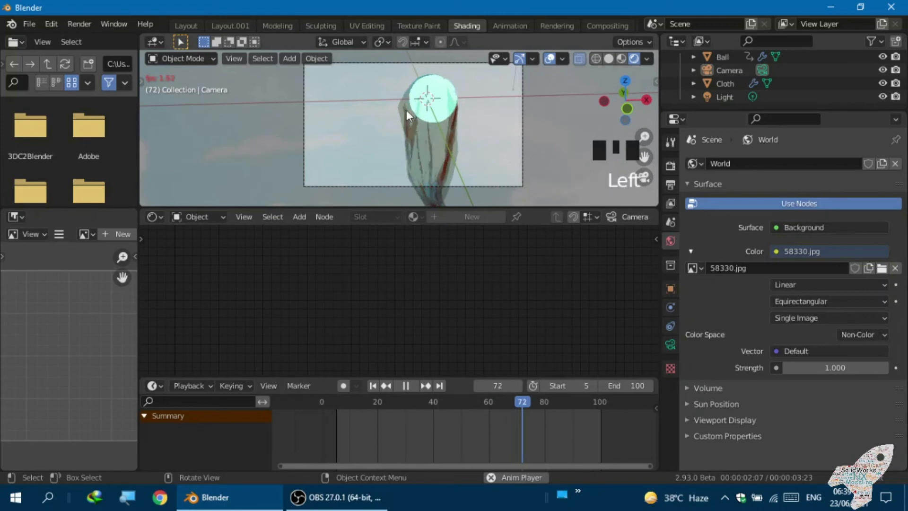
key("space")
left_click(430, 110)
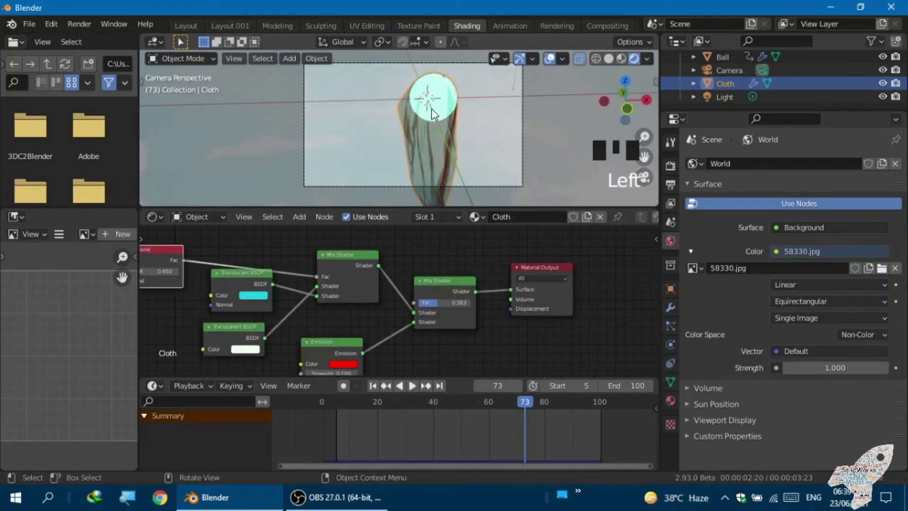
- Select the ball and reduce the emission strength of its material to 0.000
left_click(442, 105)
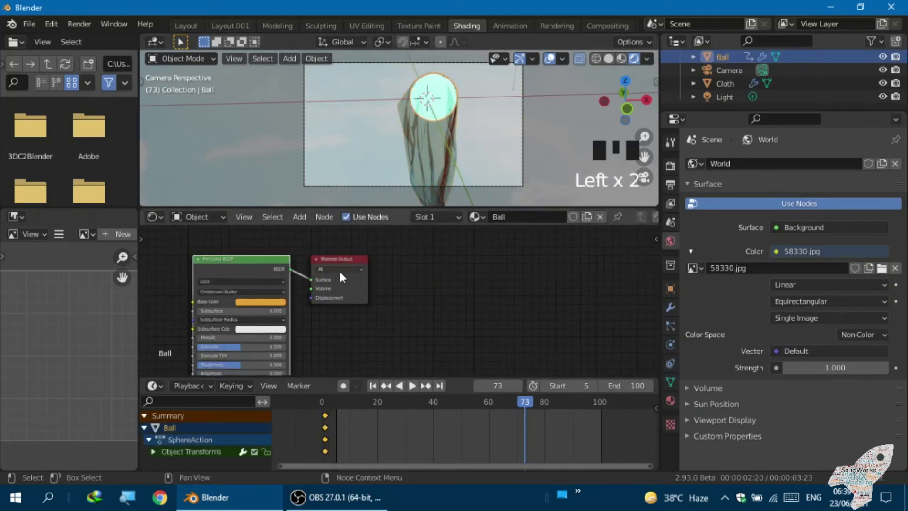
middle_click_drag(340, 269, 389, 257)
middle_click_drag(361, 324, 358, 280)
middle_click_drag(359, 344, 367, 270)
scroll(348, 313, "up", 3)
middle_click_drag(346, 313, 433, 302)
scroll(373, 287, "up", 5)
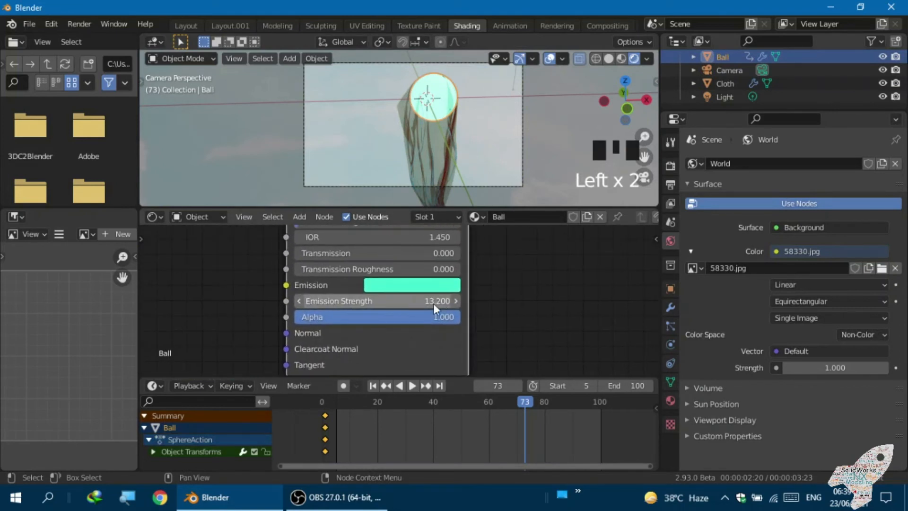
scroll(404, 305, "up", 3)
left_click_drag(331, 299, 220, 300)
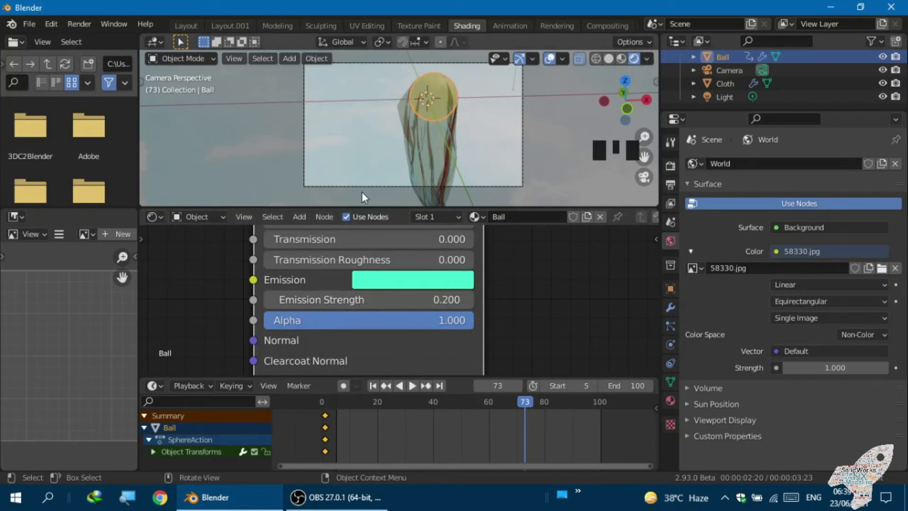
left_click_drag(379, 304, 355, 305)
left_click(430, 284)
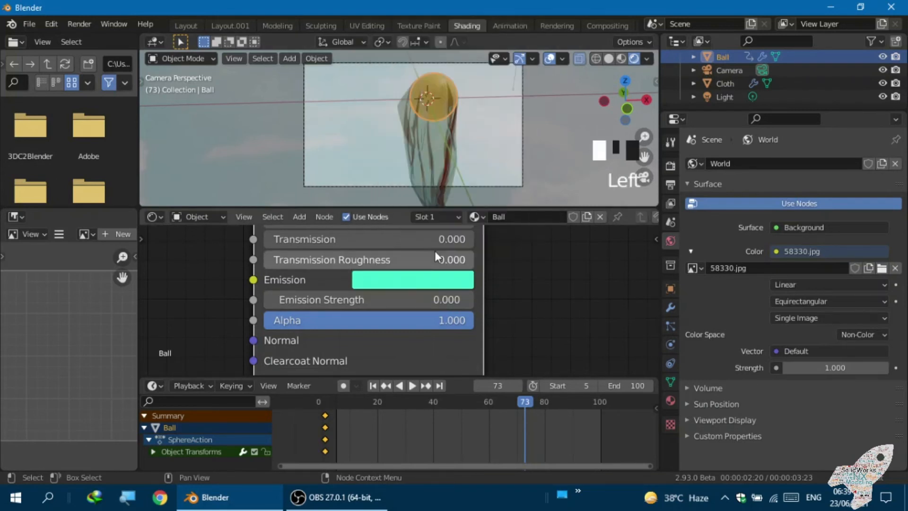
- Play the animation from frame 73 around to frame 25 in the camera view, examining the cloth and the non-glowing ball
key("space")
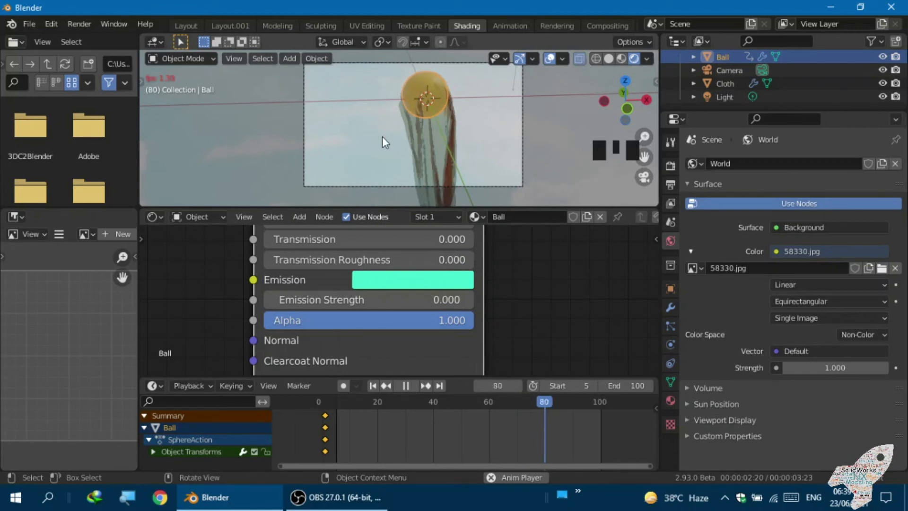
left_click(422, 144)
scroll(412, 112, "up", 3)
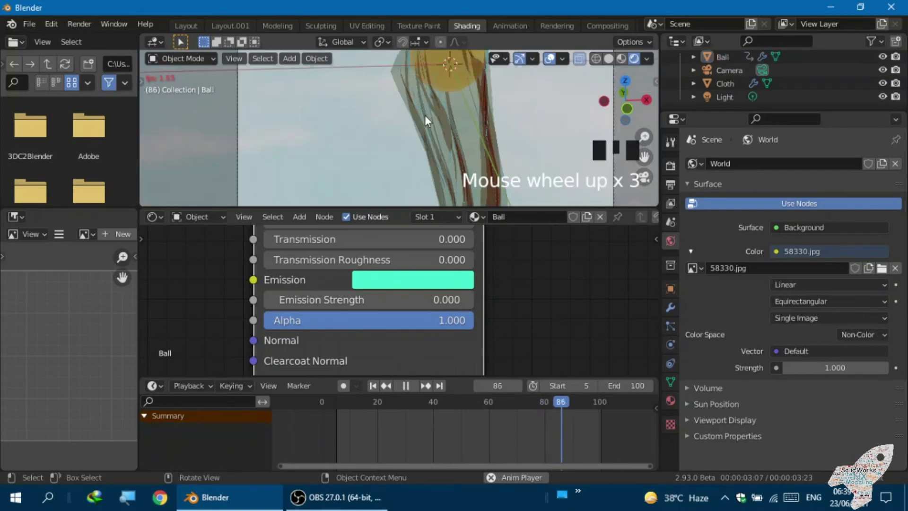
scroll(424, 128, "down", 2)
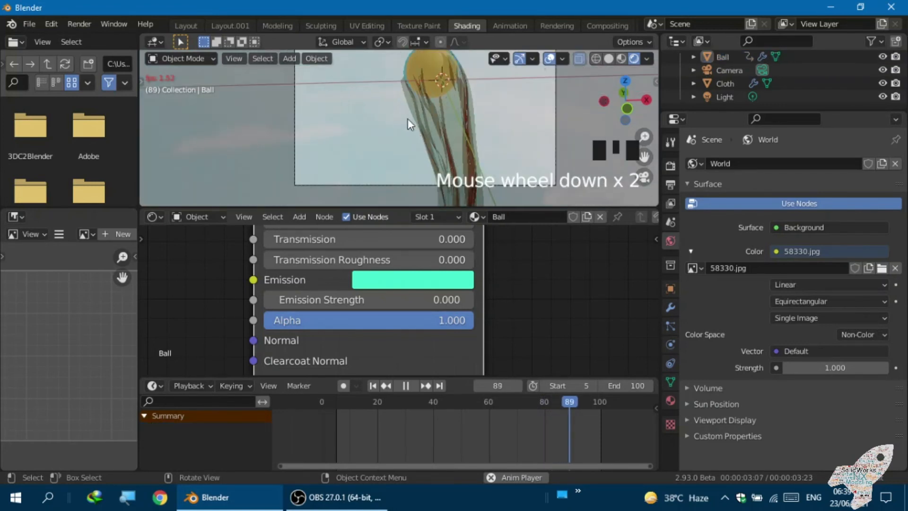
scroll(376, 105, "down", 2)
scroll(376, 105, "up", 1)
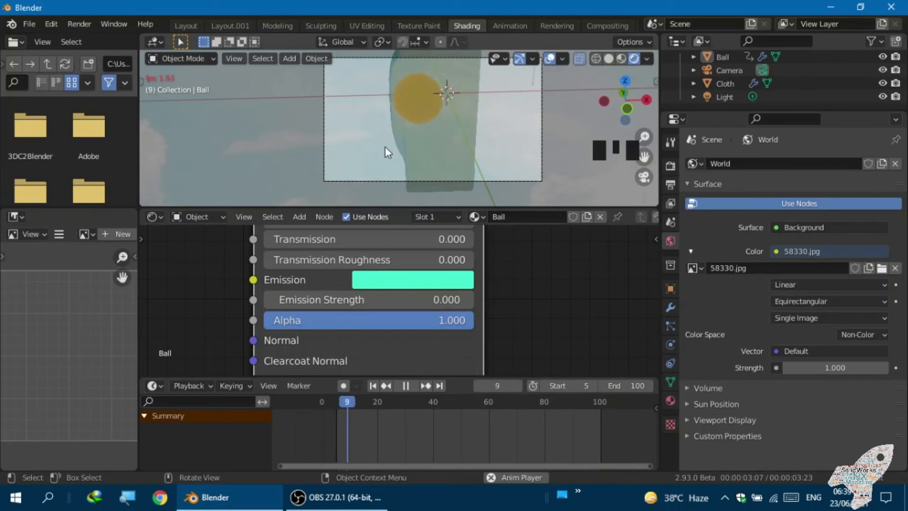
scroll(385, 148, "down", 3)
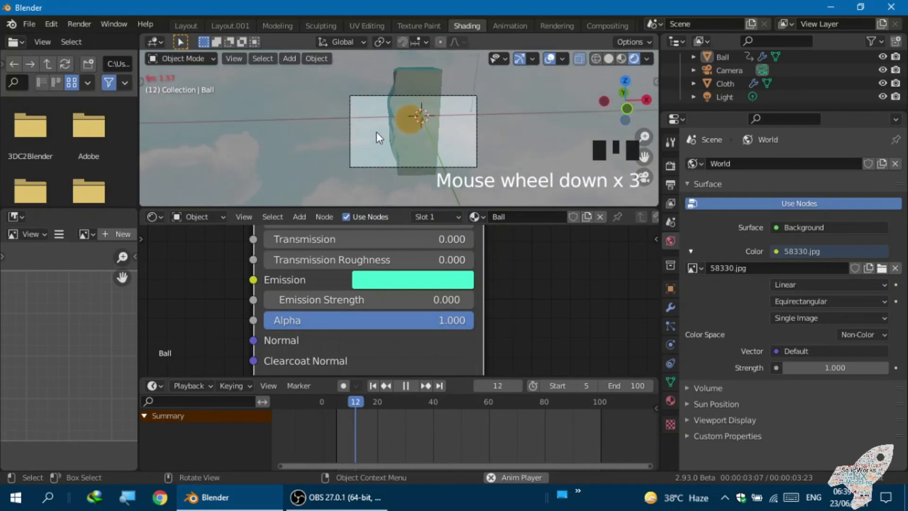
scroll(351, 118, "up", 3)
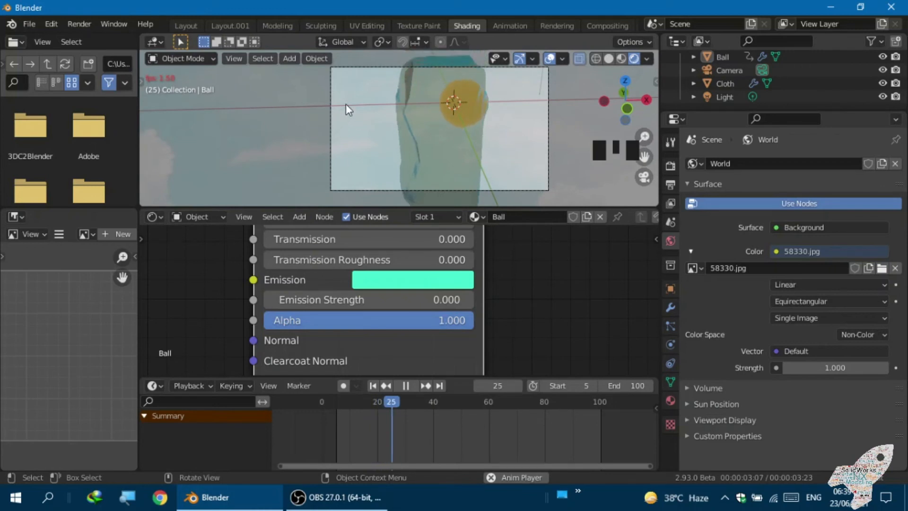
key("space")
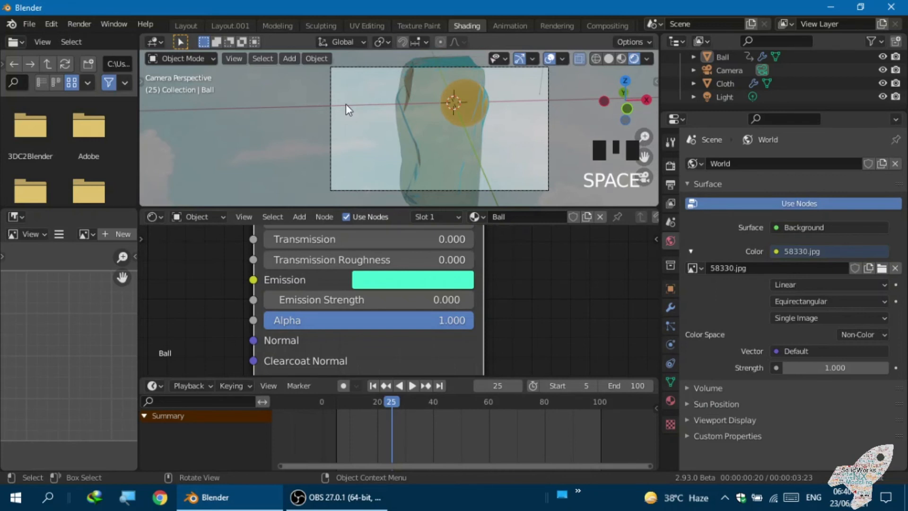
left_click(26, 24)
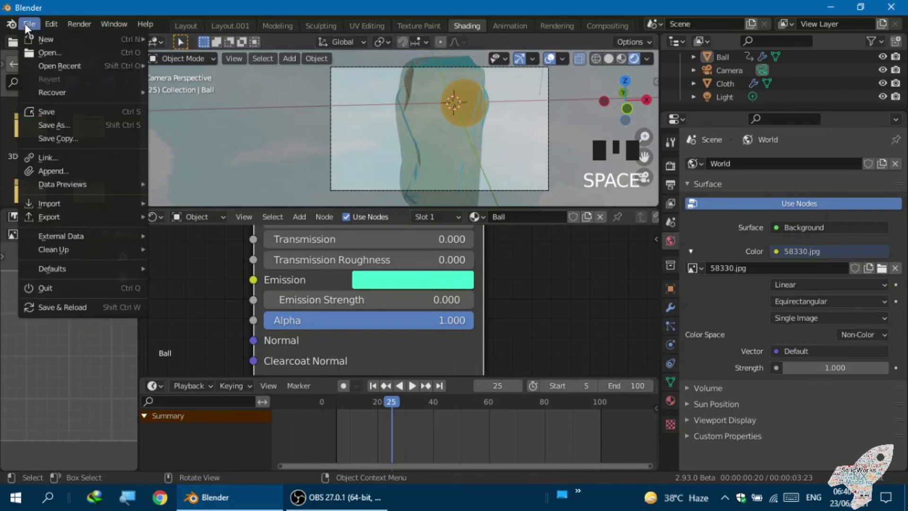
mouse_move(44, 204)
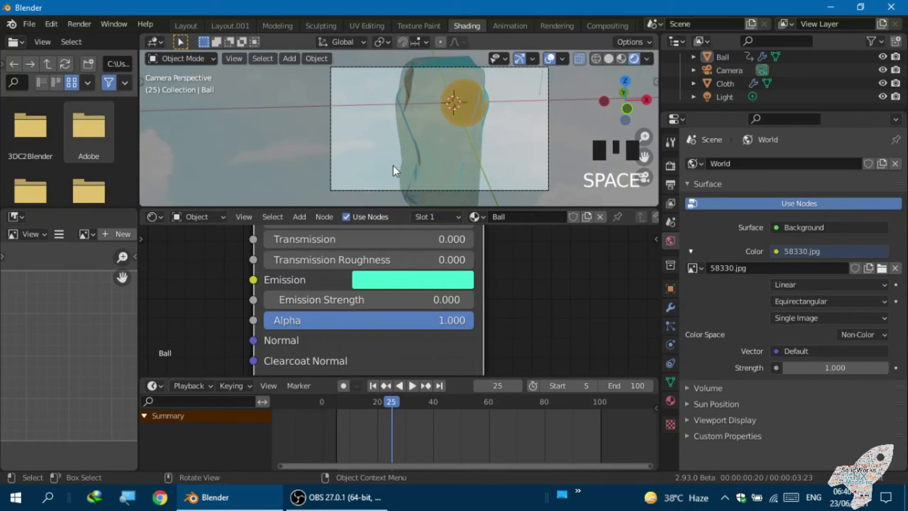
left_click(29, 25)
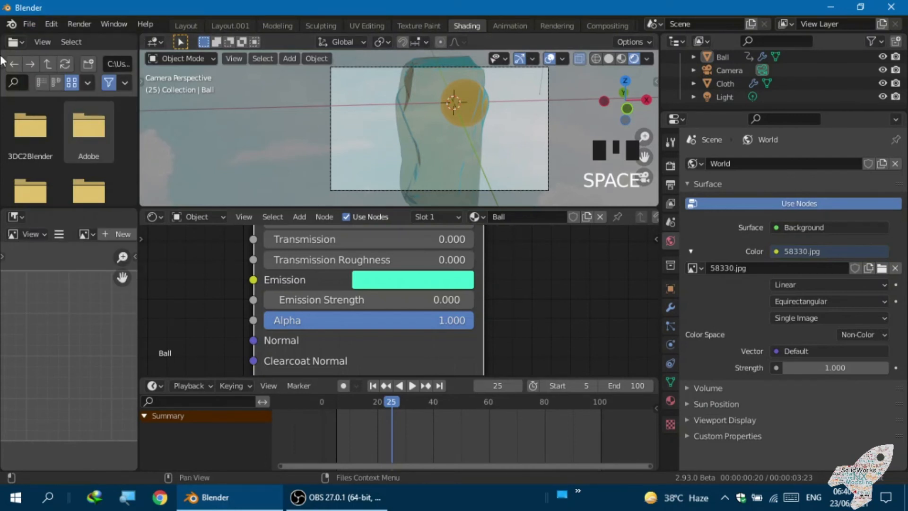
left_click(28, 24)
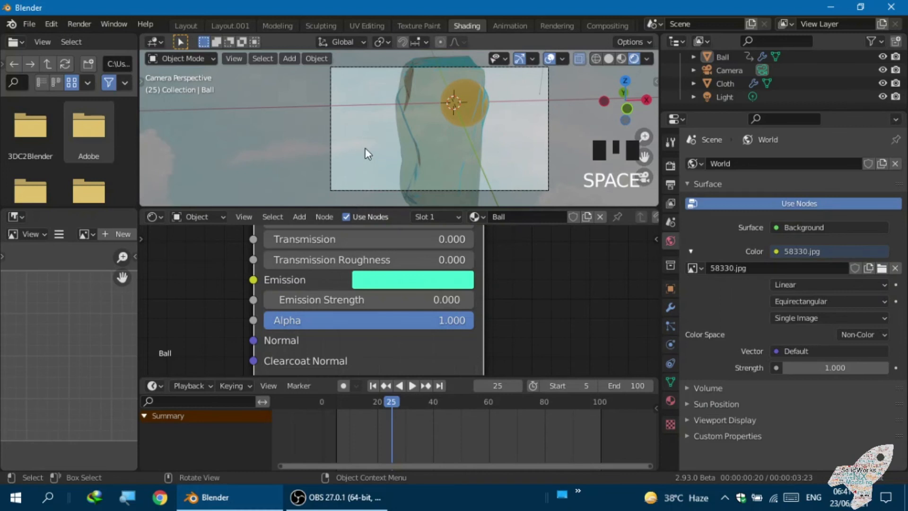
- Select the ball and set the emission strength of its material to 0.300
left_click(457, 94)
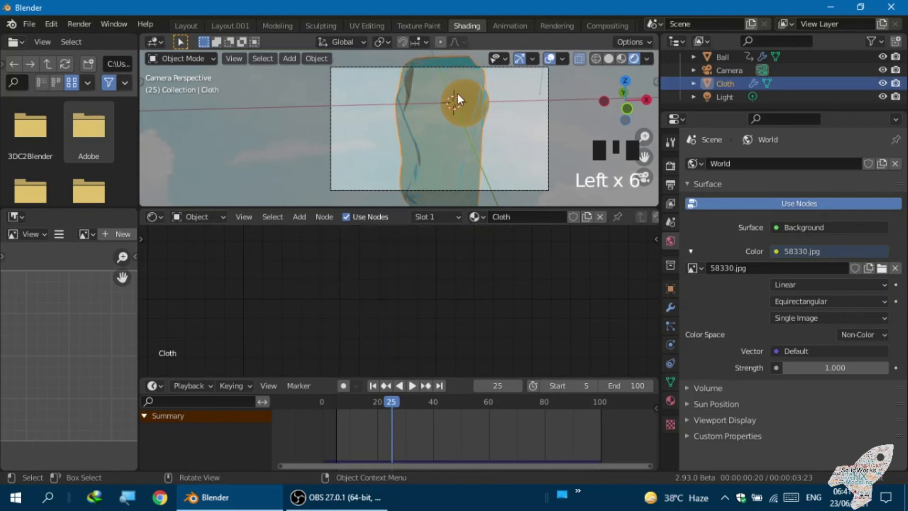
left_click(464, 96)
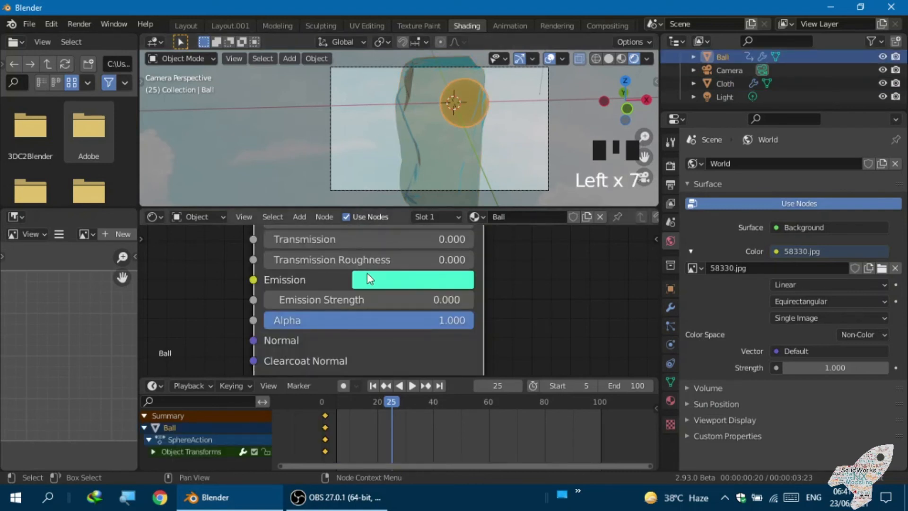
middle_click_drag(345, 288, 346, 255)
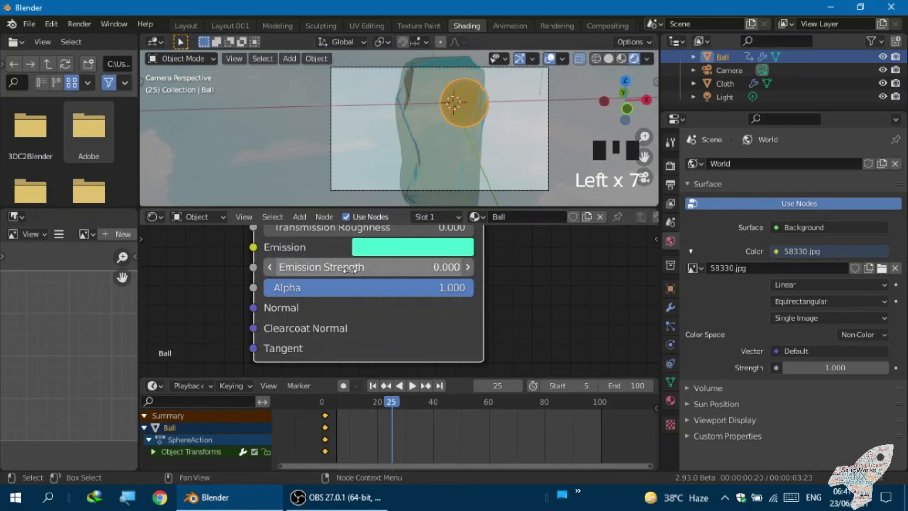
left_click(472, 267)
left_click(472, 267)
left_click(471, 268)
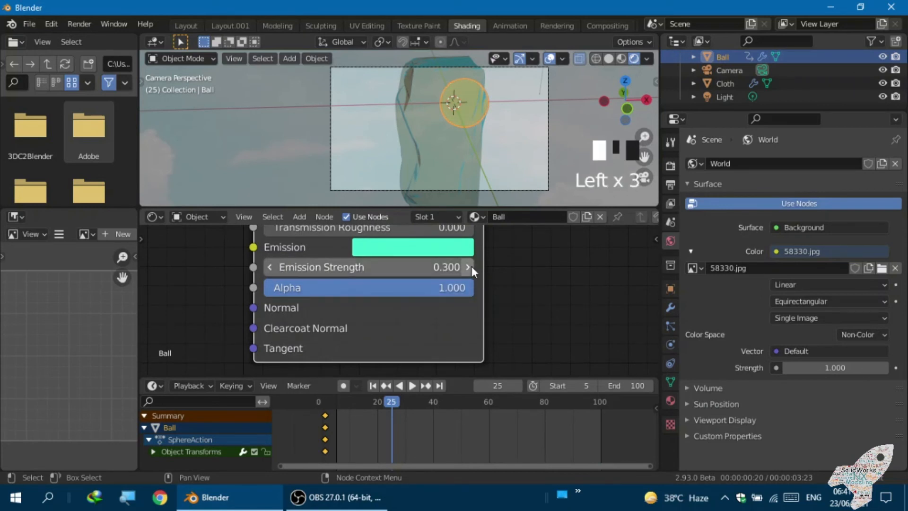
- Orbit to a side angle showing the whole cloth, align the camera to this view, and deselect the ball
scroll(477, 99, "up", 8)
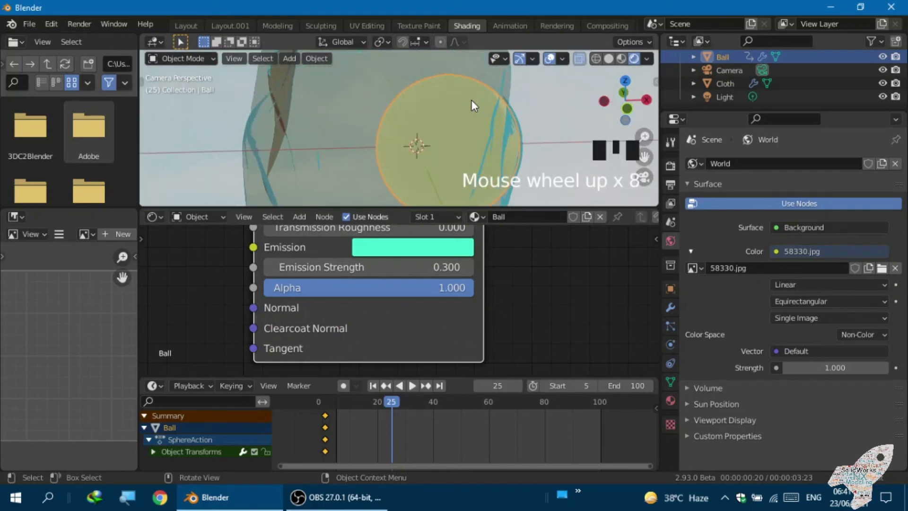
scroll(447, 158, "down", 2)
middle_click_drag(434, 266, 452, 370)
middle_click_drag(423, 197, 441, 97)
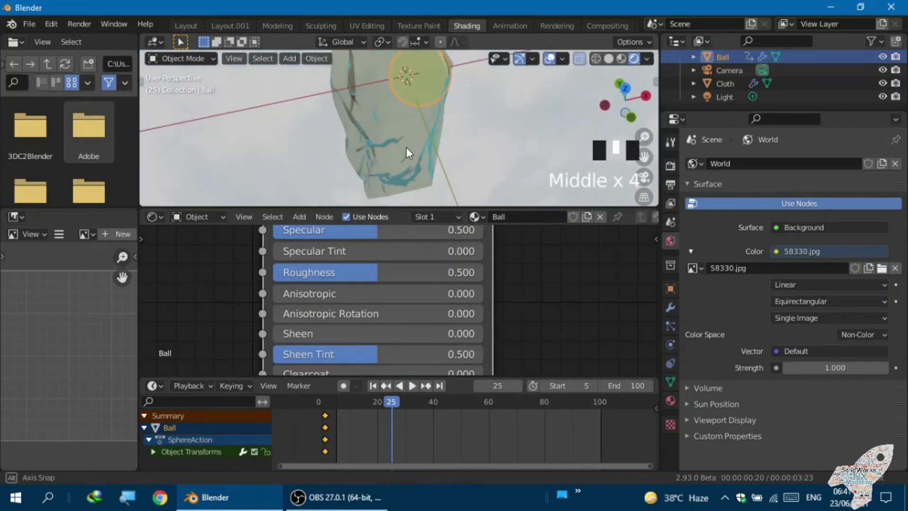
scroll(389, 111, "down", 5)
middle_click_drag(401, 92, 428, 205)
middle_click_drag(428, 265, 444, 252)
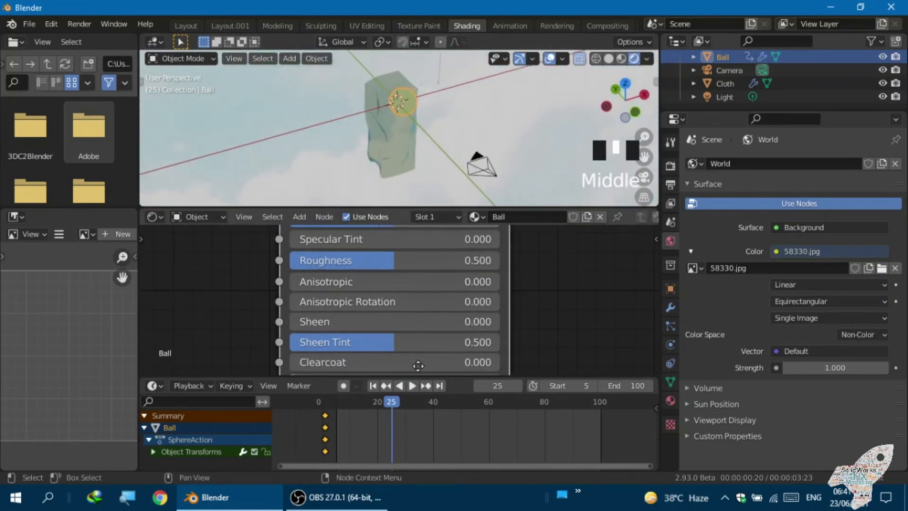
middle_click_drag(379, 157, 361, 120)
scroll(364, 120, "up", 1)
scroll(364, 126, "down", 1)
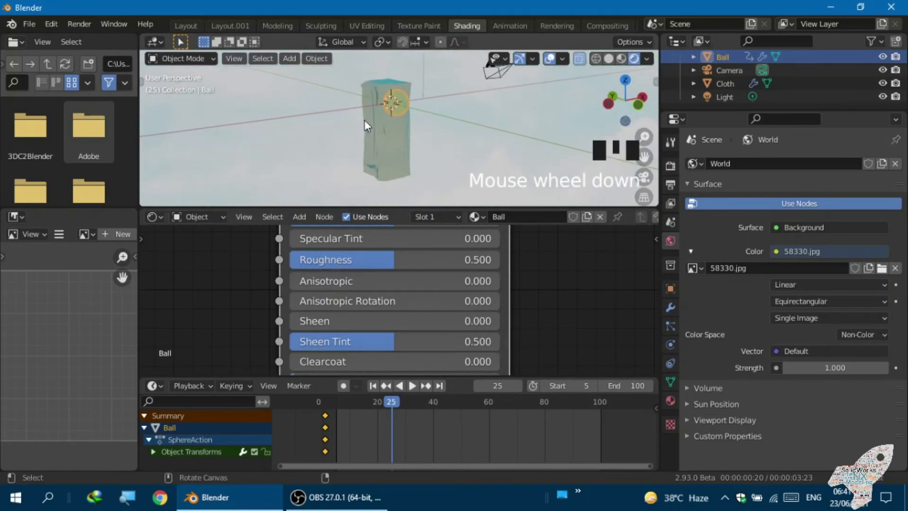
key("ctrl+alt+KP_0")
scroll(383, 95, "down", 5)
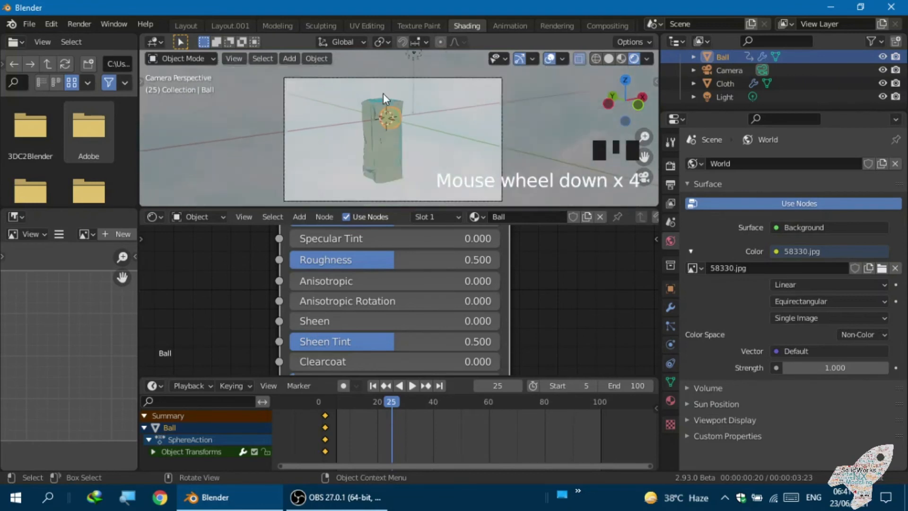
scroll(350, 133, "up", 3)
left_click(340, 141)
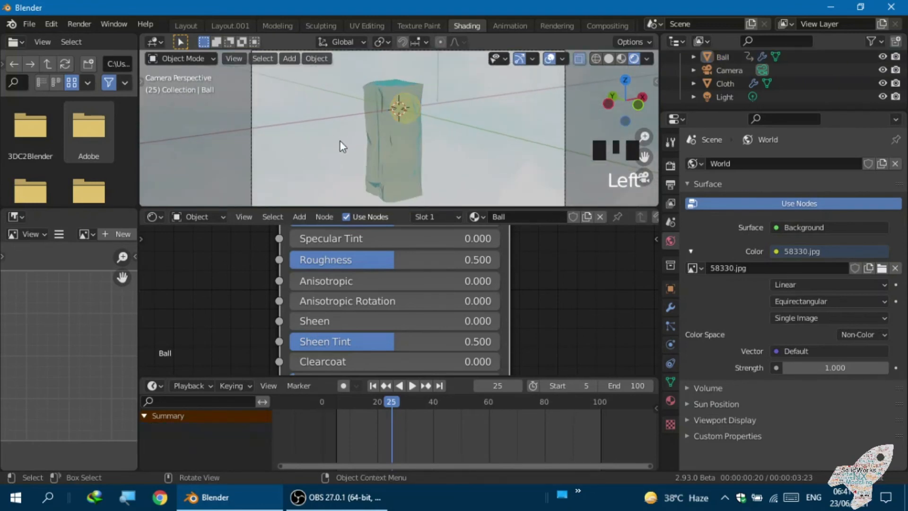
- Move the animation to frame 58 and check how the draped cloth sits in the new camera framing
left_click(443, 411)
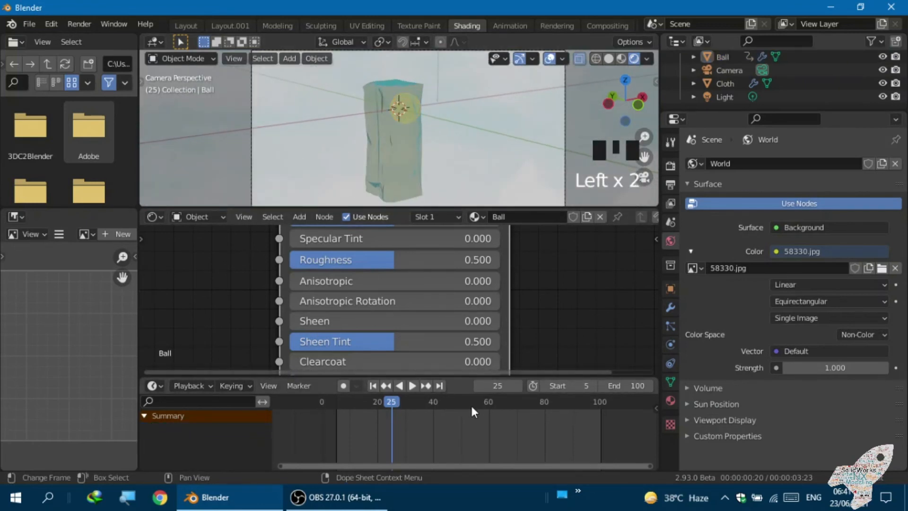
left_click(488, 401)
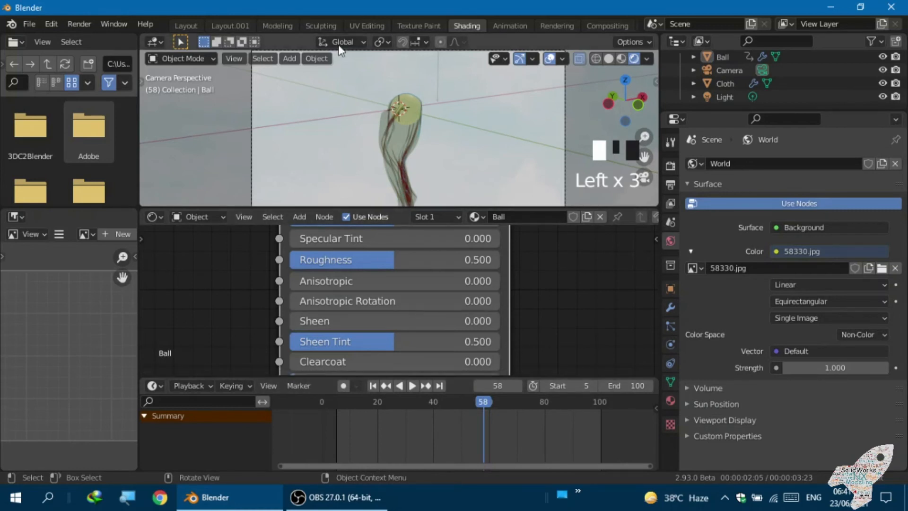
scroll(292, 137, "down", 3)
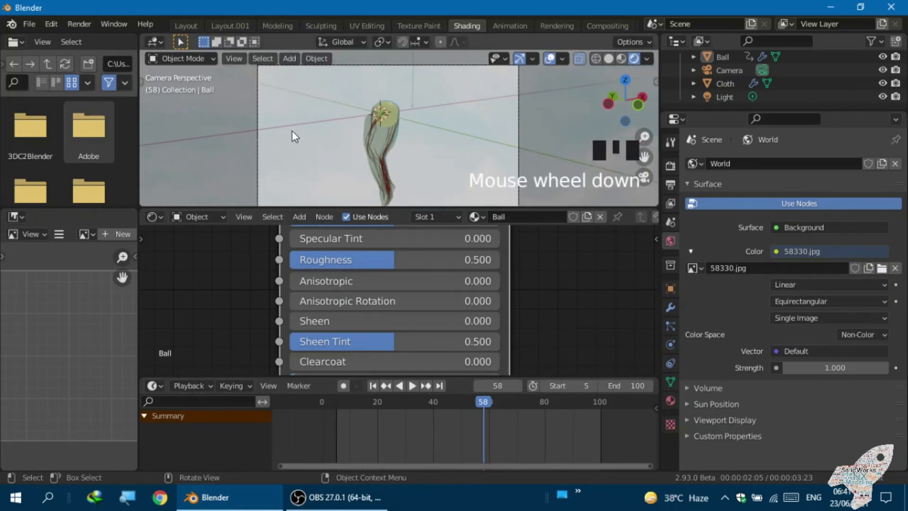
scroll(318, 133, "up", 3)
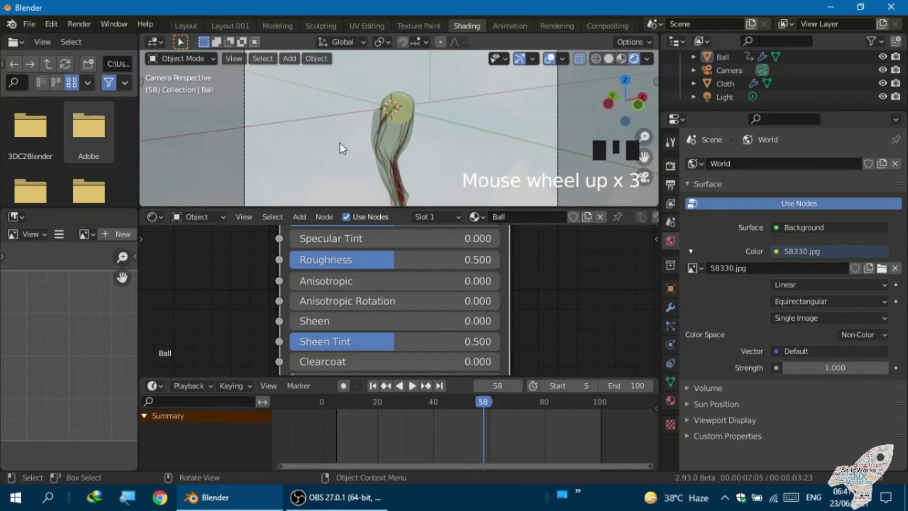
scroll(336, 137, "down", 3)
scroll(335, 125, "up", 3)
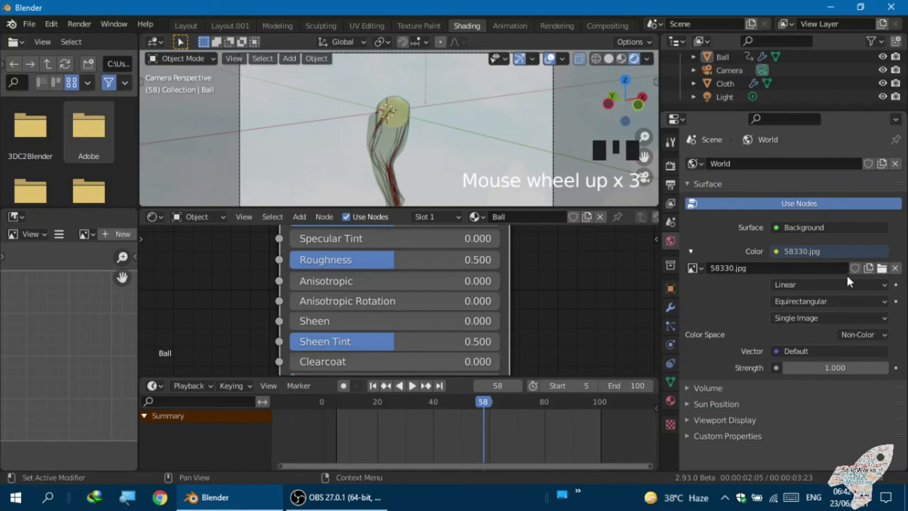
- Unlink the 58330.jpg image from the world's environment texture
left_click(882, 268)
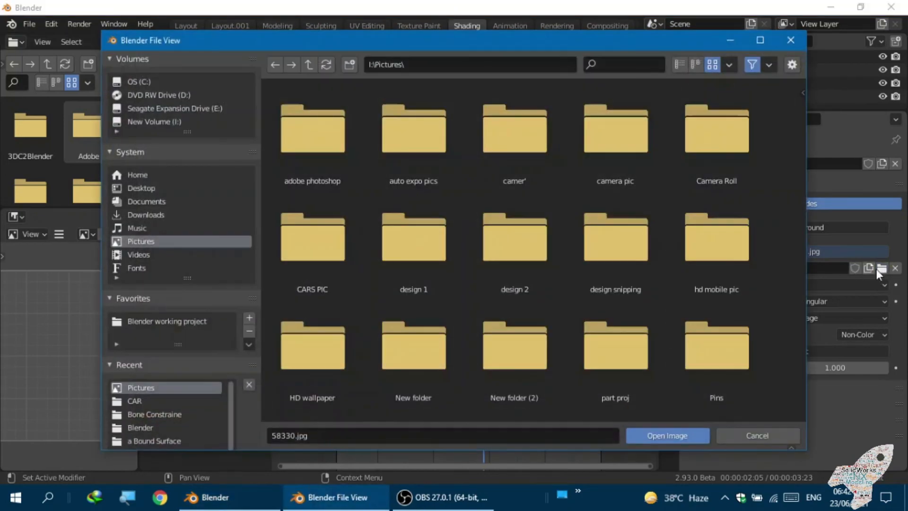
left_click(791, 41)
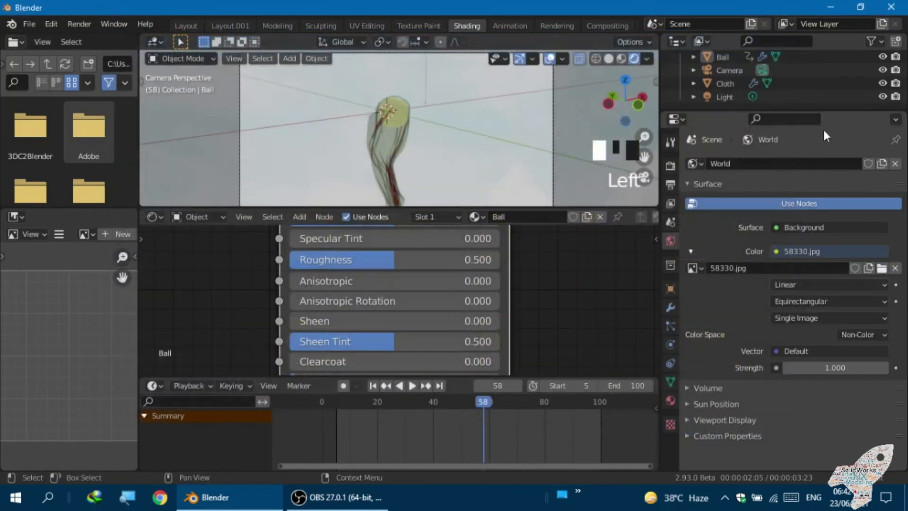
left_click(895, 268)
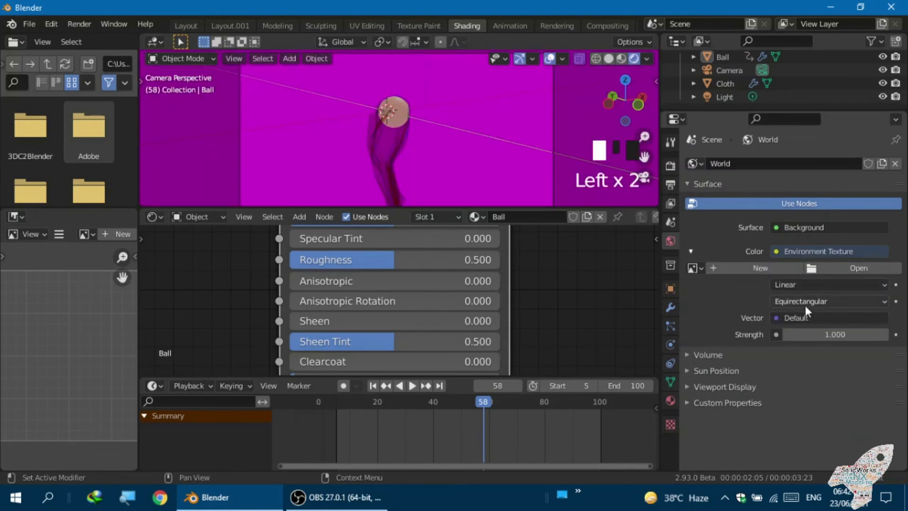
- Try a world background strength of 0.000 and set it back to 1.000
mouse_move(804, 334)
left_mouse_down()
mouse_move(781, 334)
mouse_move(818, 334)
left_mouse_up()
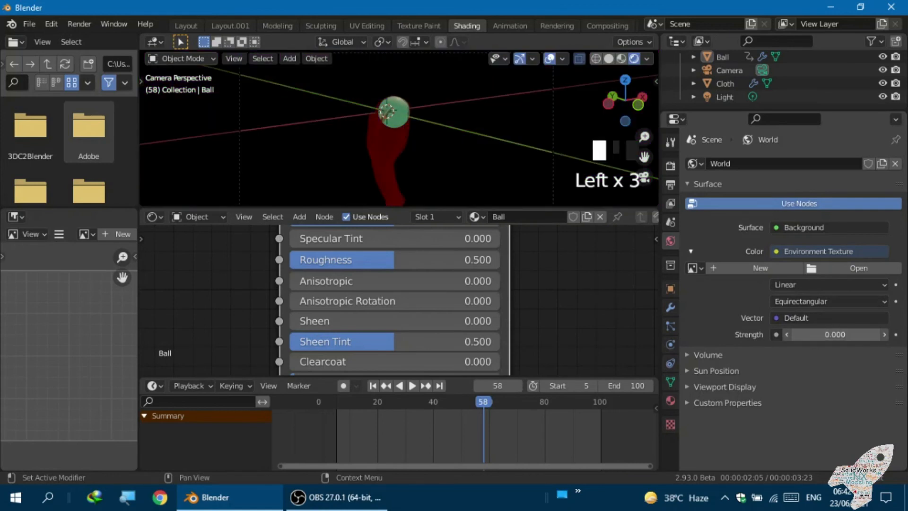
left_click(816, 335)
type("1")
left_click(821, 307)
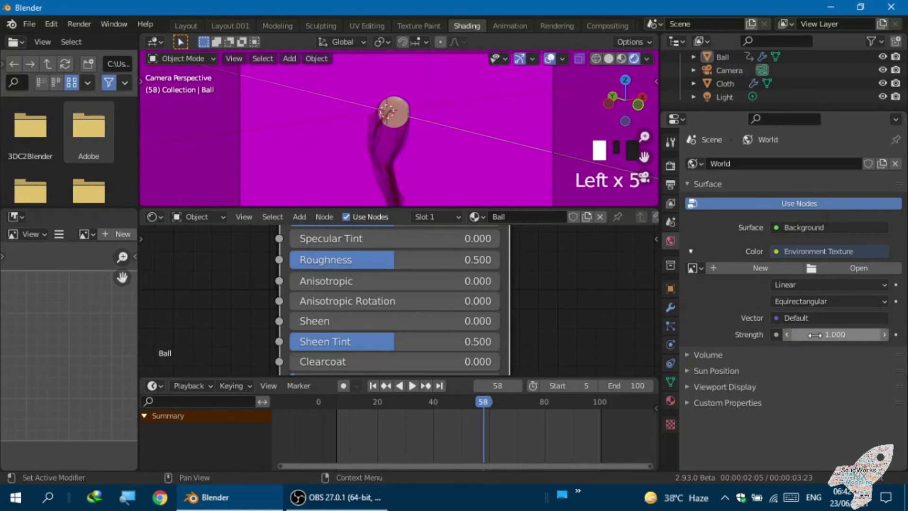
- Start choosing a new image for the world's environment texture and go to the Pictures folder
left_click(830, 268)
scroll(477, 322, "down", 3)
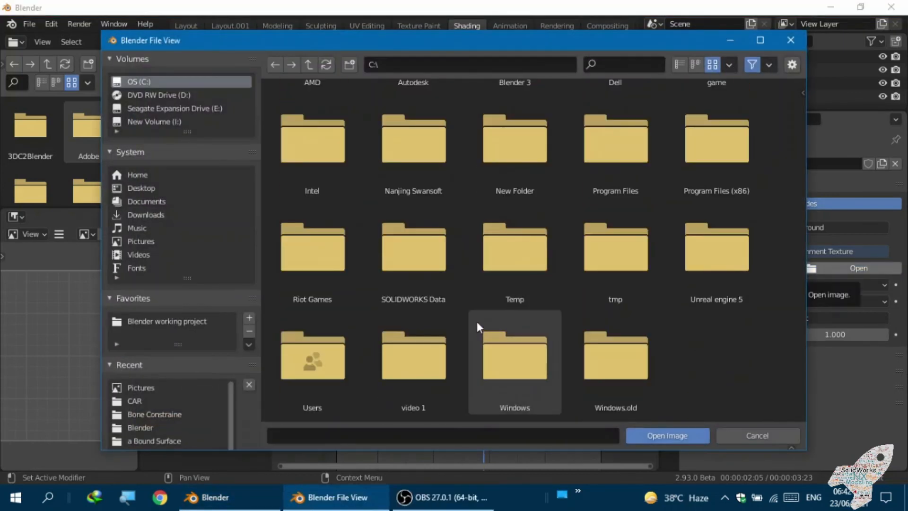
left_click(127, 188)
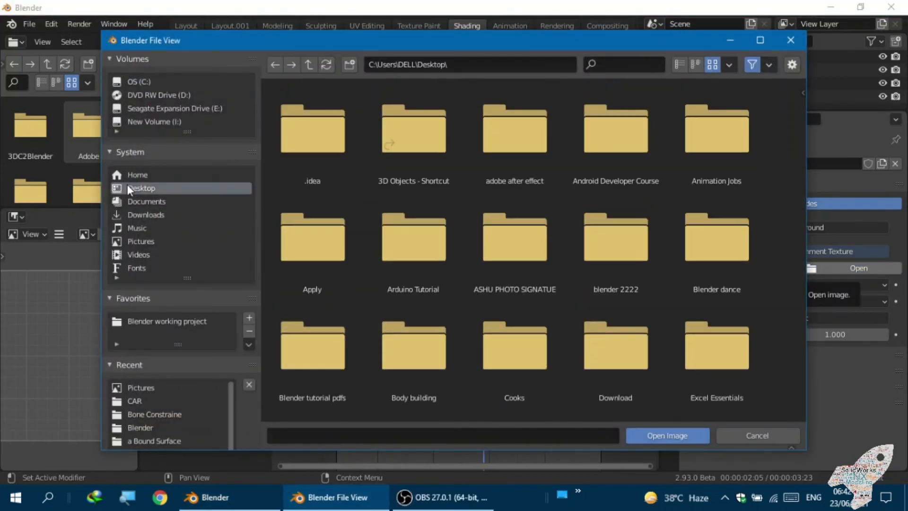
left_click(126, 239)
scroll(543, 256, "down", 5)
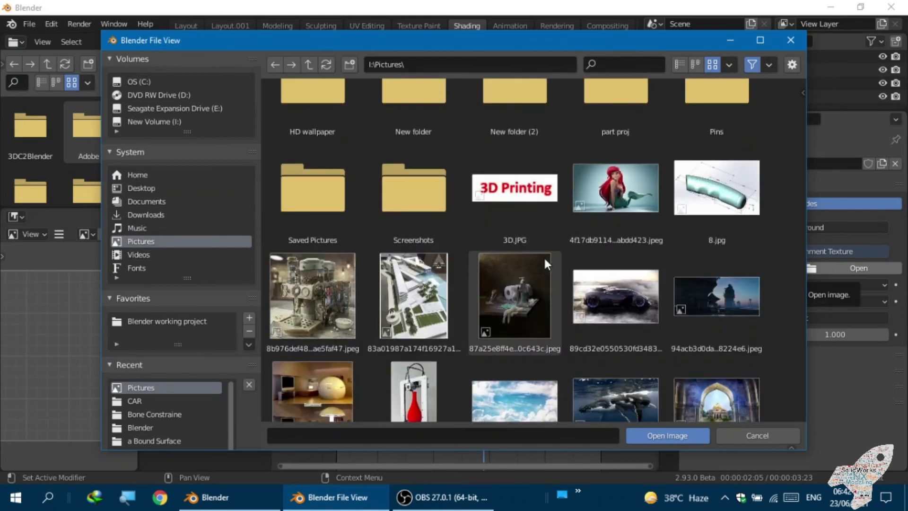
- Load the dark seascape image 94acb3d0da0e351d633f8f3e418d0cec8b8224e6.jpeg from Pictures as the world's environment texture
scroll(544, 258, "down", 3)
scroll(436, 279, "down", 8)
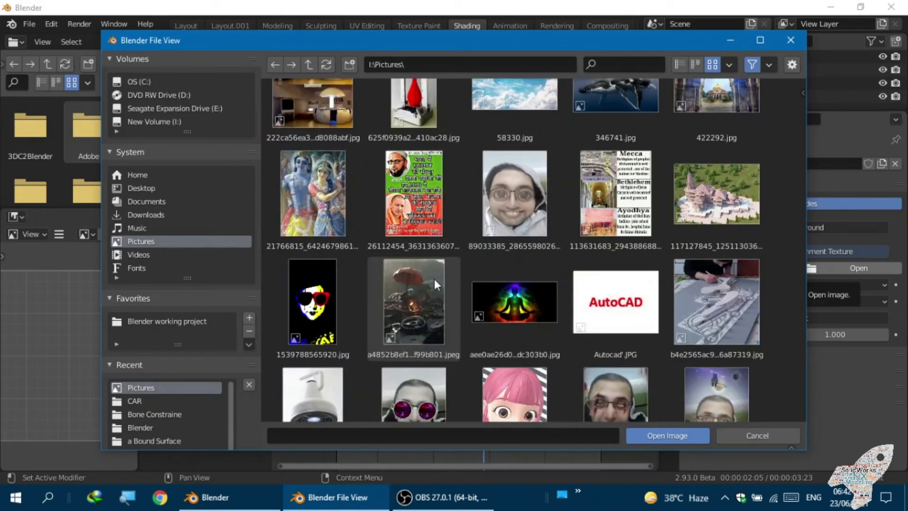
scroll(434, 279, "down", 8)
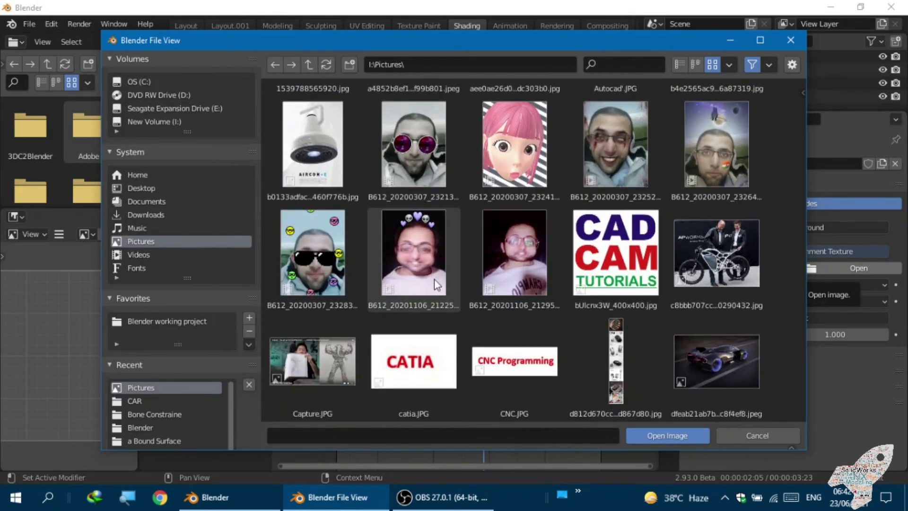
scroll(434, 279, "down", 5)
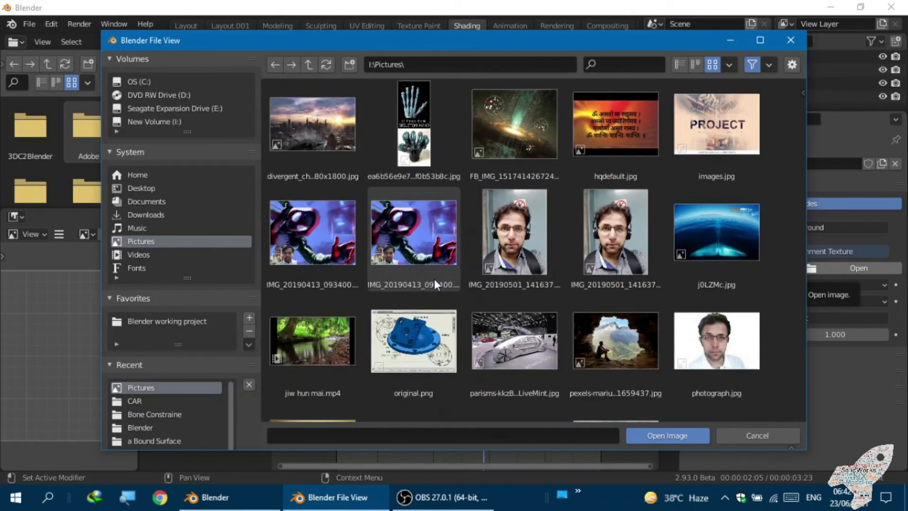
scroll(434, 279, "down", 4)
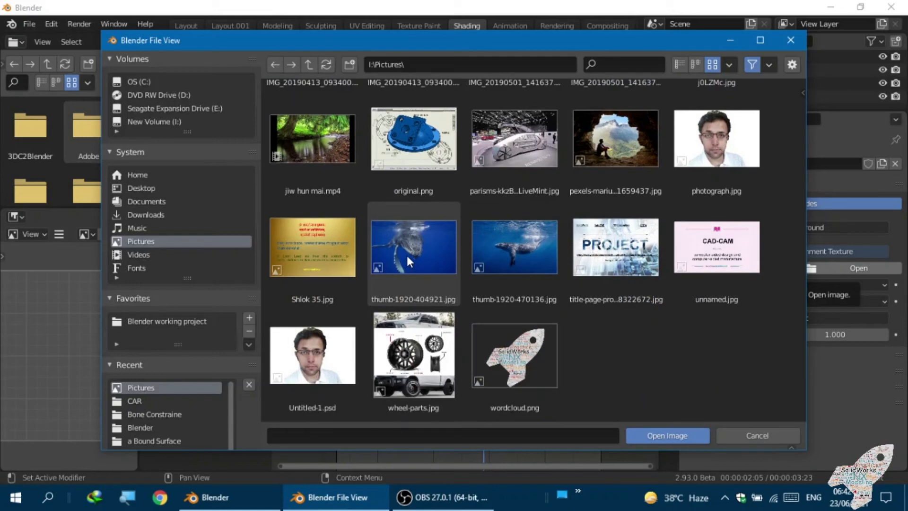
scroll(516, 277, "up", 1)
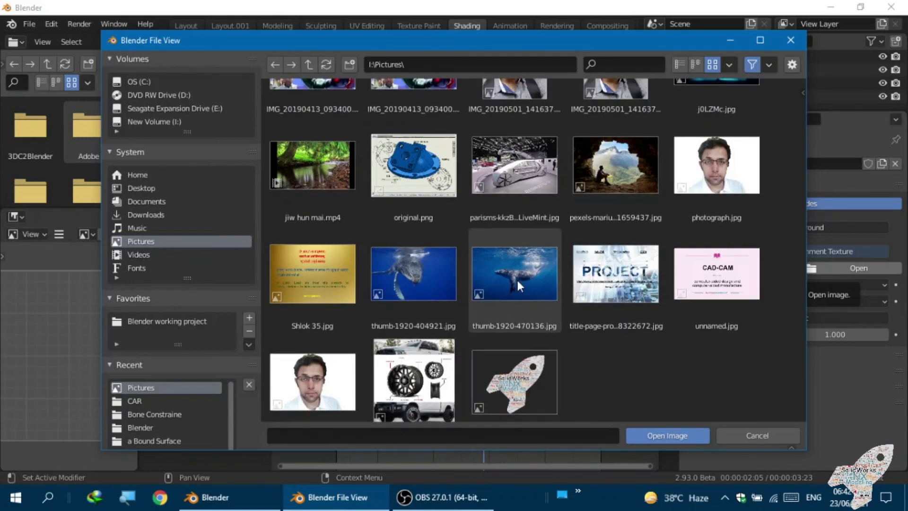
scroll(516, 277, "up", 20)
scroll(515, 282, "up", 15)
scroll(498, 286, "down", 3)
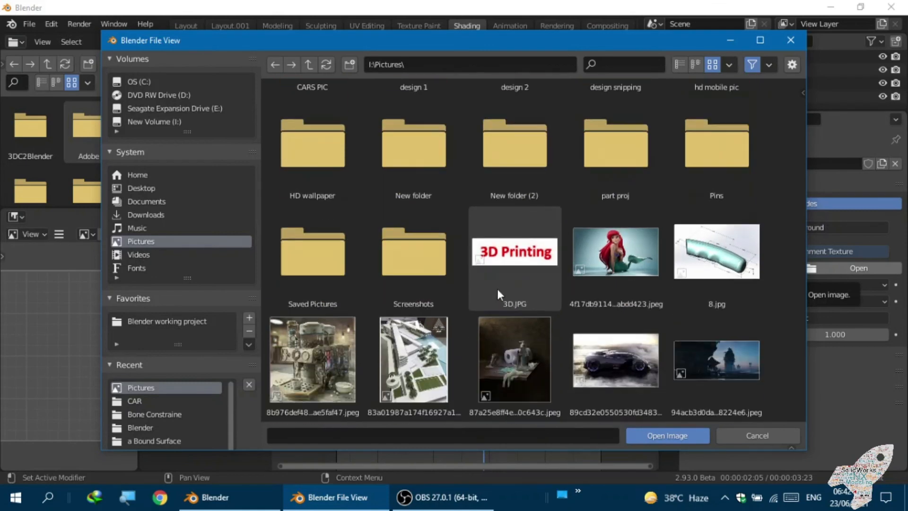
scroll(498, 289, "down", 2)
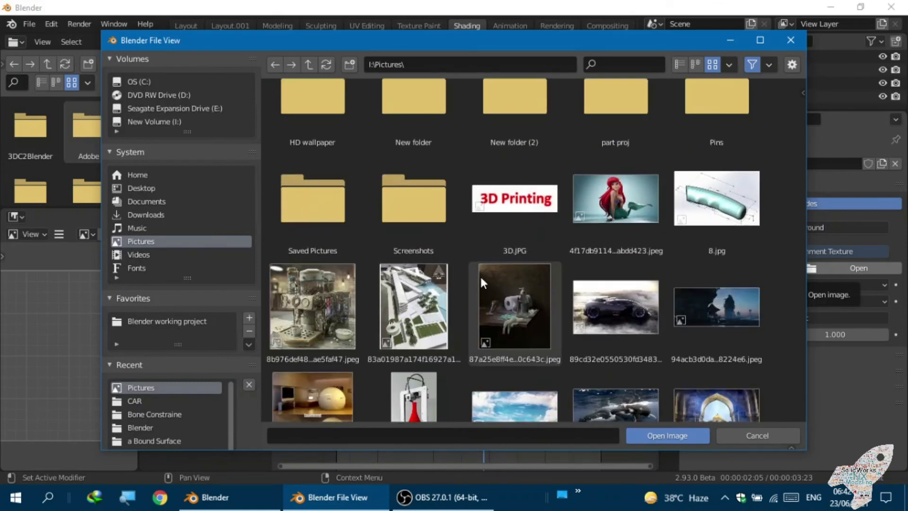
left_click(706, 288)
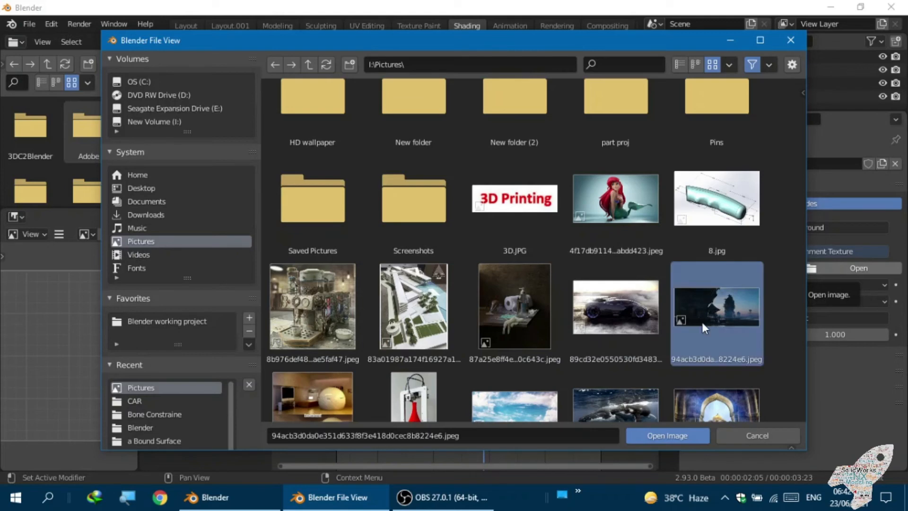
left_click(681, 438)
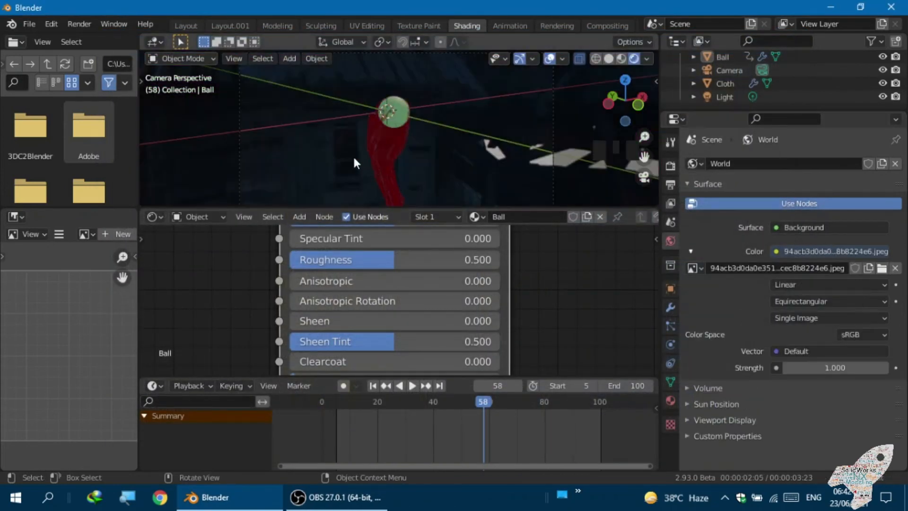
- Orbit around the ball and cloth to examine the new world background from several angles
scroll(354, 157, "down", 6)
middle_click_drag(368, 147, 487, 110)
scroll(452, 121, "down", 4)
scroll(457, 129, "up", 1)
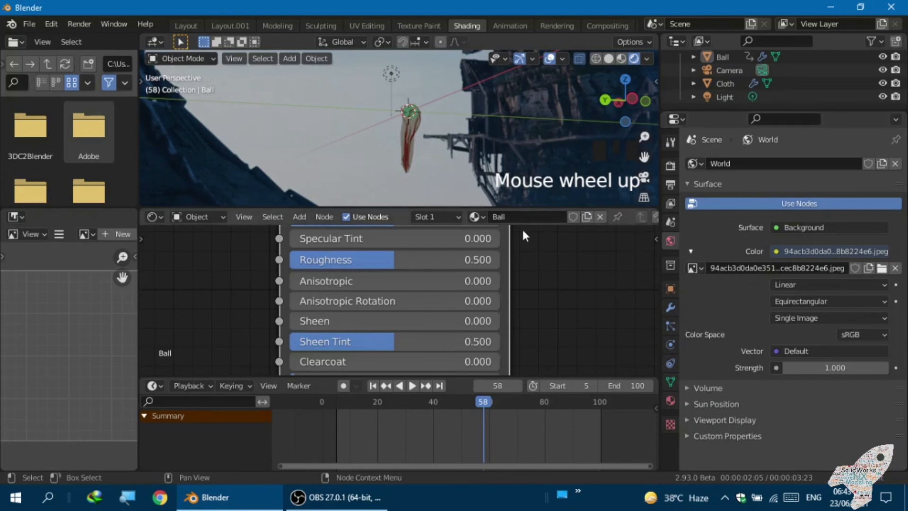
scroll(430, 154, "down", 5)
middle_click_drag(430, 155, 357, 194)
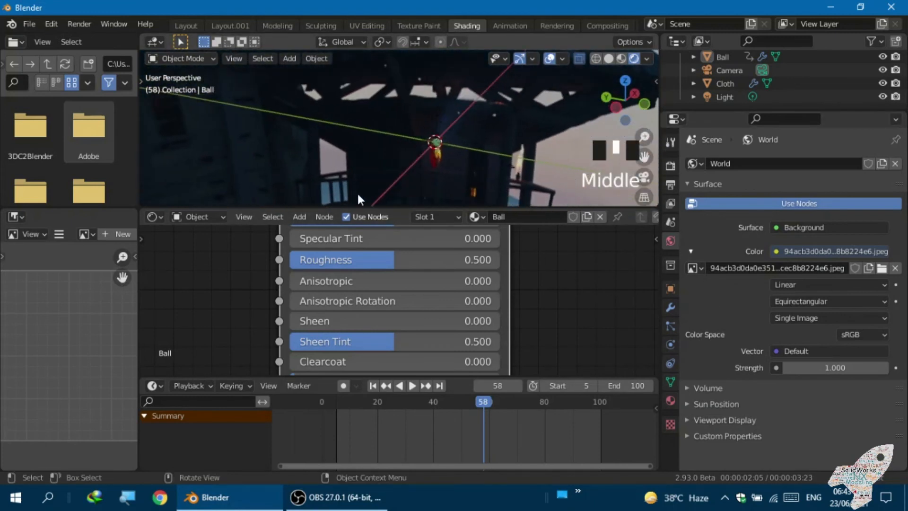
- Look through the world's Volume, Sun Position and Viewport Display settings and collapse them again
left_click(689, 387)
left_click(689, 386)
left_click(688, 406)
scroll(689, 405, "down", 5)
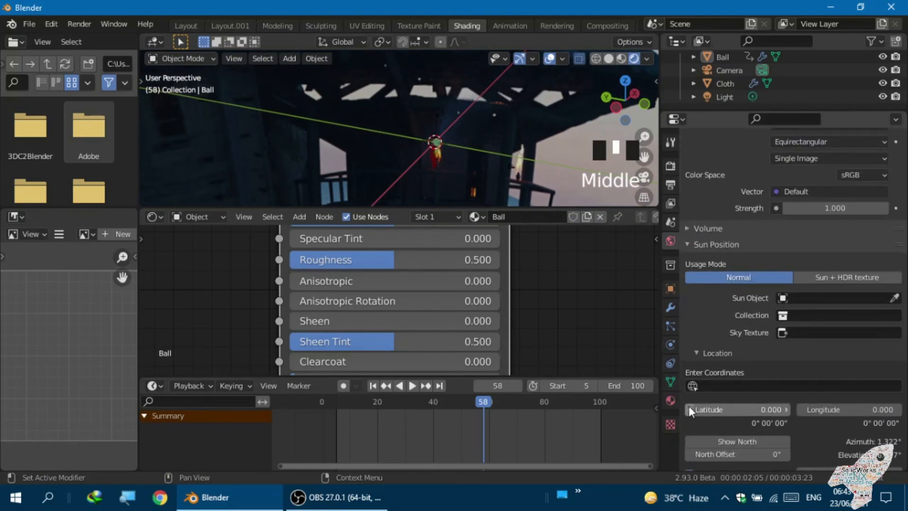
left_click(682, 247)
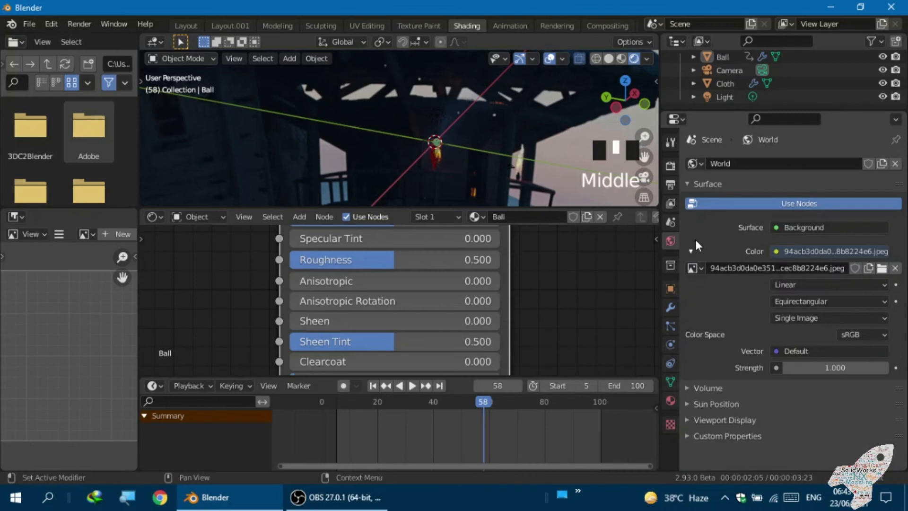
left_click(694, 421)
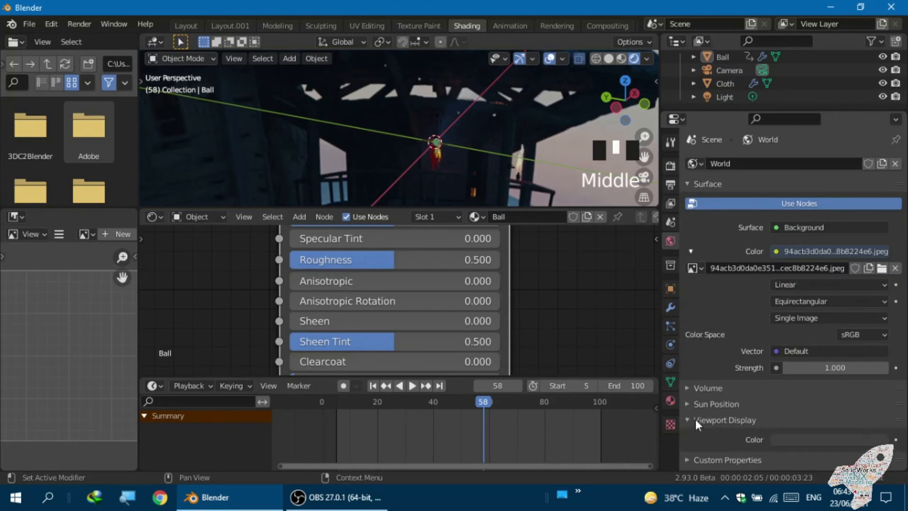
left_click(695, 419)
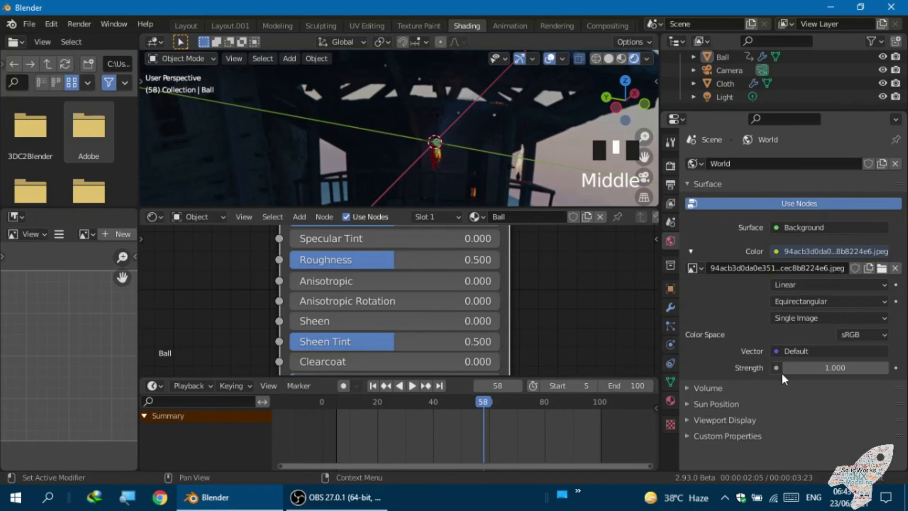
- Try a world background strength of 1.600, check it in the viewport, and set the strength back to 1.000
left_click_drag(834, 368, 905, 368)
scroll(464, 122, "down", 2)
mouse_move(464, 122)
middle_mouse_down()
mouse_move(441, 133)
mouse_move(444, 142)
mouse_move(473, 137)
middle_mouse_up()
scroll(446, 144, "up", 6)
left_click_drag(803, 368, 748, 367)
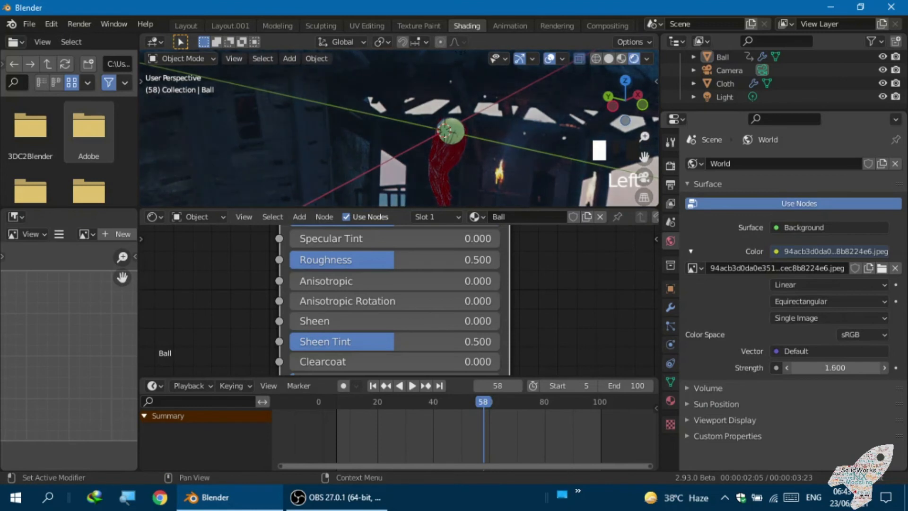
left_click(807, 368)
type("0.4")
key("BackSpace")
key("BackSpace")
key("BackSpace")
type("1")
key("Return")
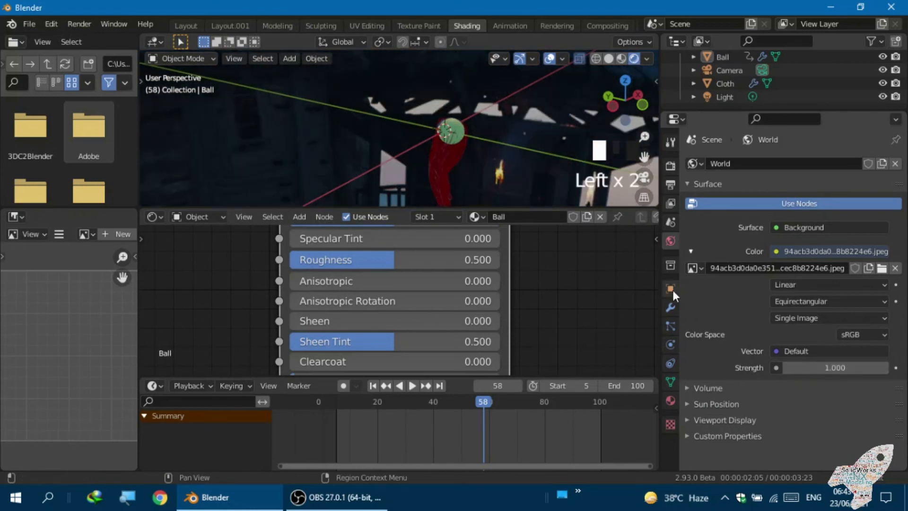
- Orbit until the cloth hangs against the pale sky between the dark structures and align the camera to this view
mouse_move(451, 139)
middle_mouse_down()
mouse_move(532, 114)
mouse_move(465, 132)
middle_mouse_up()
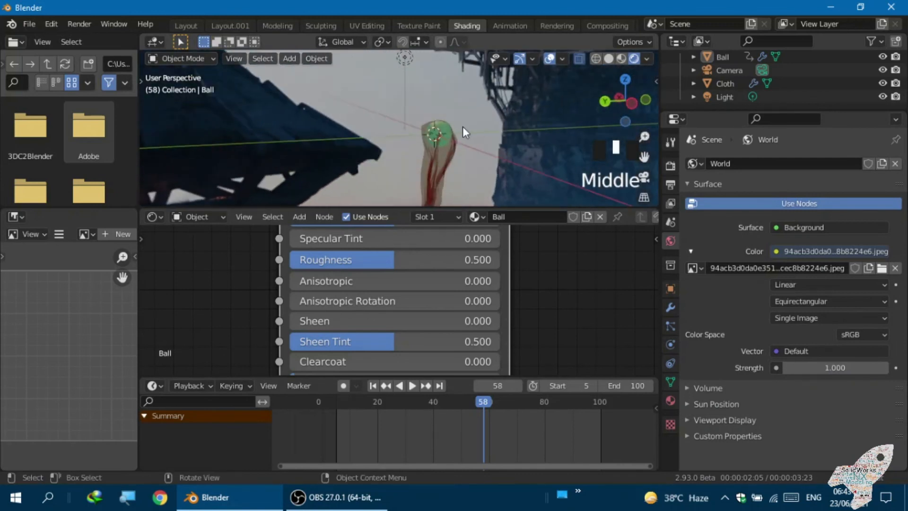
scroll(433, 99, "down", 2)
middle_click_drag(432, 100, 425, 126)
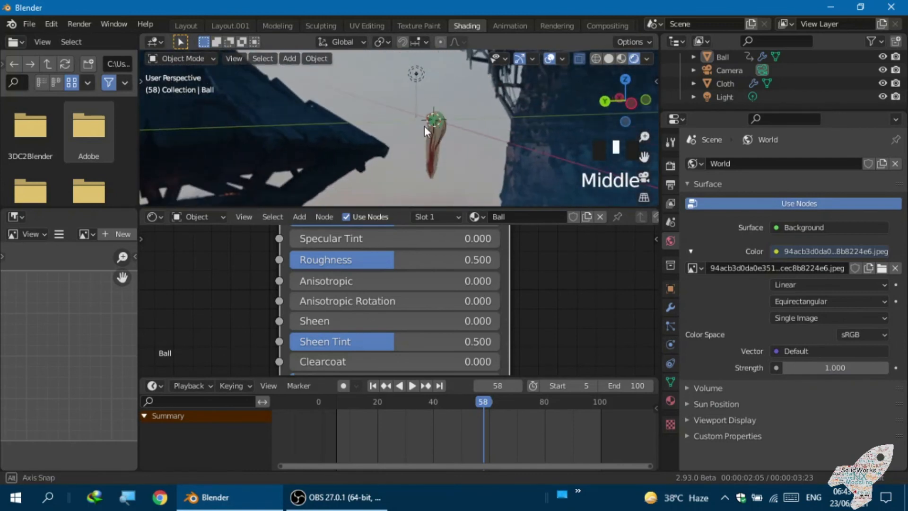
key("ctrl+alt+KP_0")
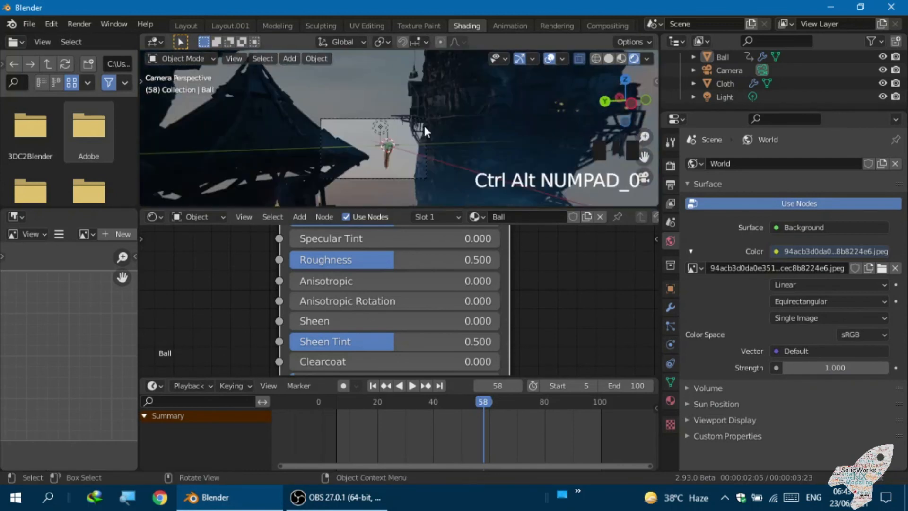
- Align the camera to a view with the ball in front of the dark tower and check the framing
scroll(350, 141, "up", 4)
middle_click_drag(354, 136, 439, 120)
scroll(418, 137, "down", 1)
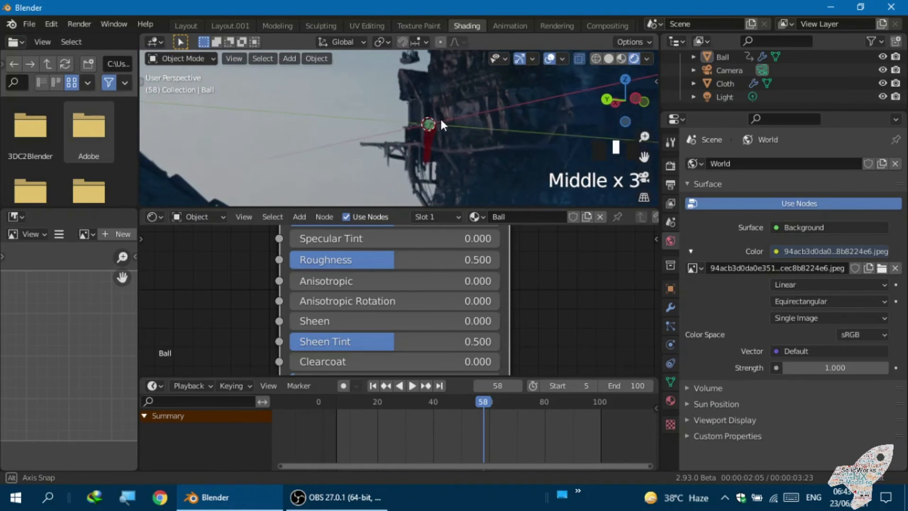
key("ctrl+alt+KP_0")
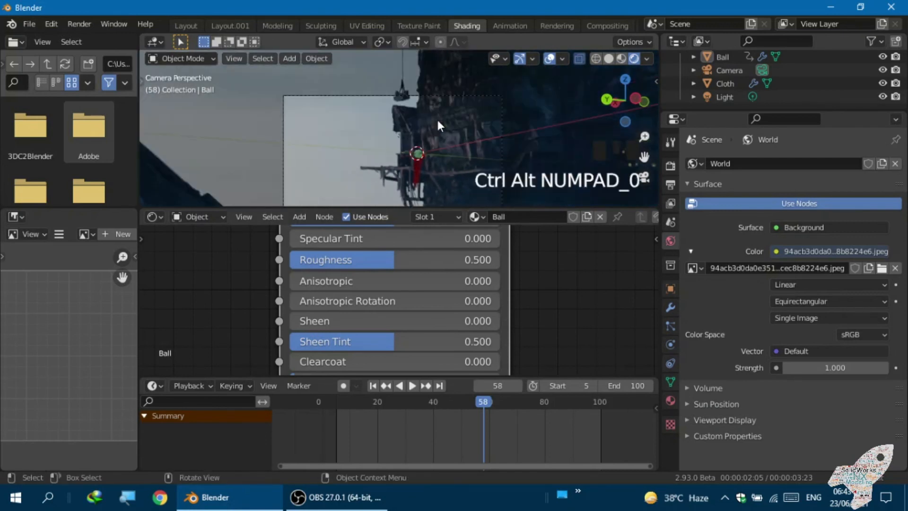
scroll(428, 123, "up", 6)
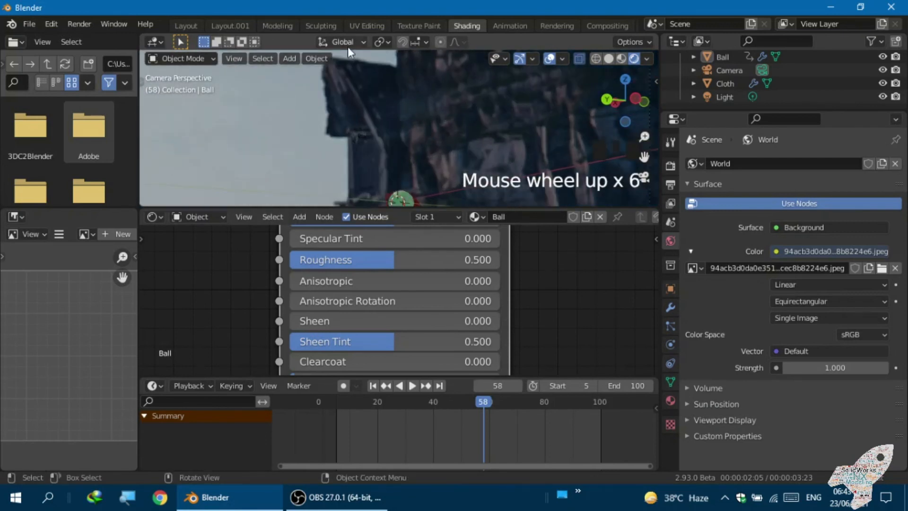
scroll(372, 170, "down", 10)
scroll(396, 238, "up", 6)
scroll(371, 144, "down", 6)
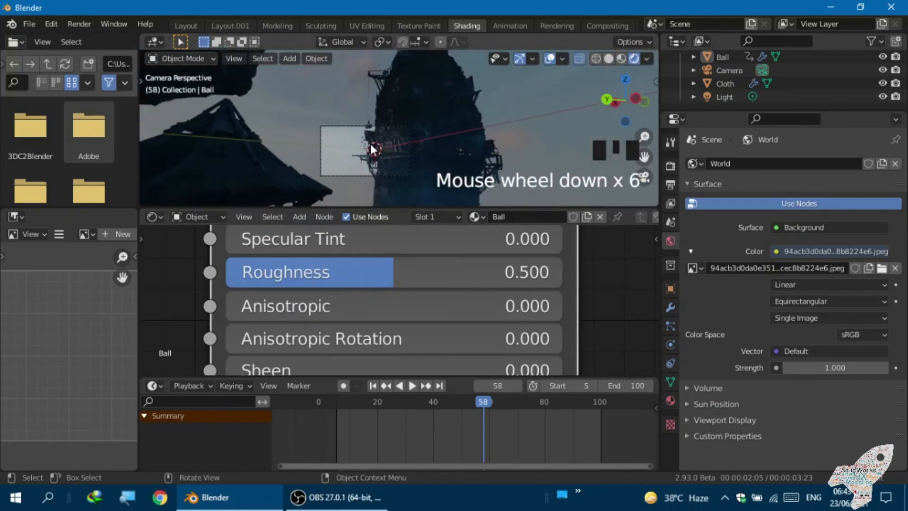
scroll(369, 144, "up", 7)
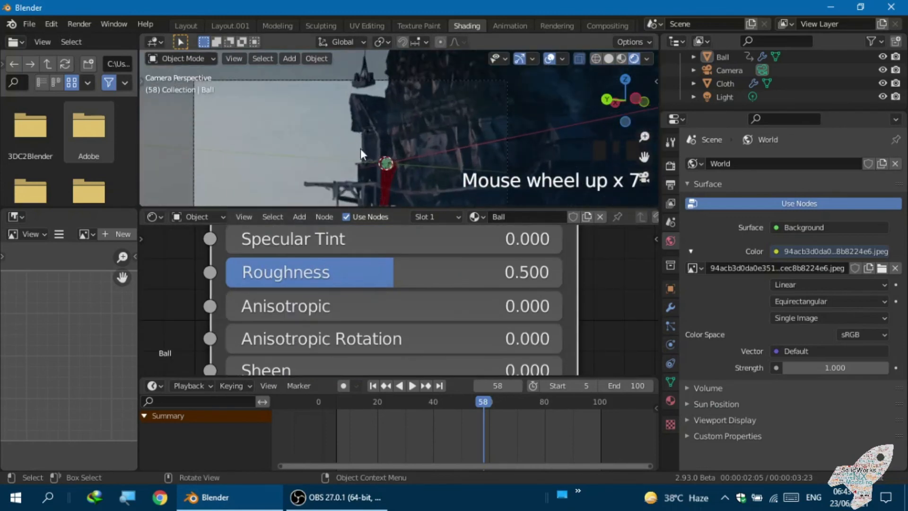
- Align the camera to a closer view with the ball and cloth beside the edge of the dark tower
scroll(359, 142, "down", 1)
middle_click_drag(356, 138, 415, 113)
scroll(383, 109, "down", 3)
scroll(374, 115, "up", 4)
scroll(426, 142, "up", 4)
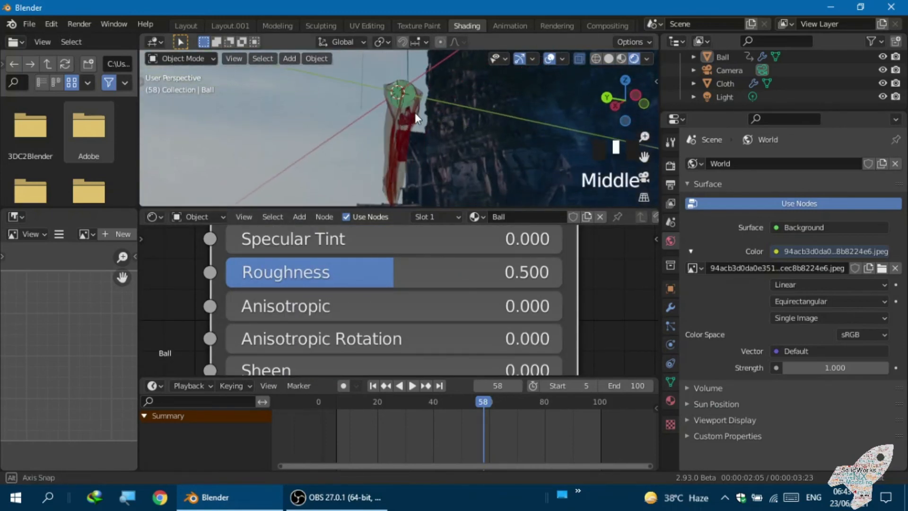
key("ctrl+alt+KP_0")
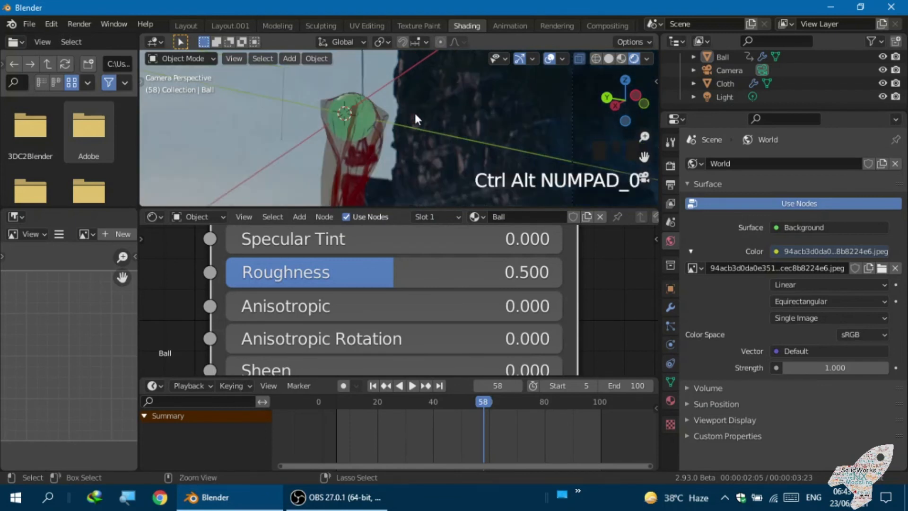
scroll(341, 134, "down", 5)
scroll(324, 150, "up", 3)
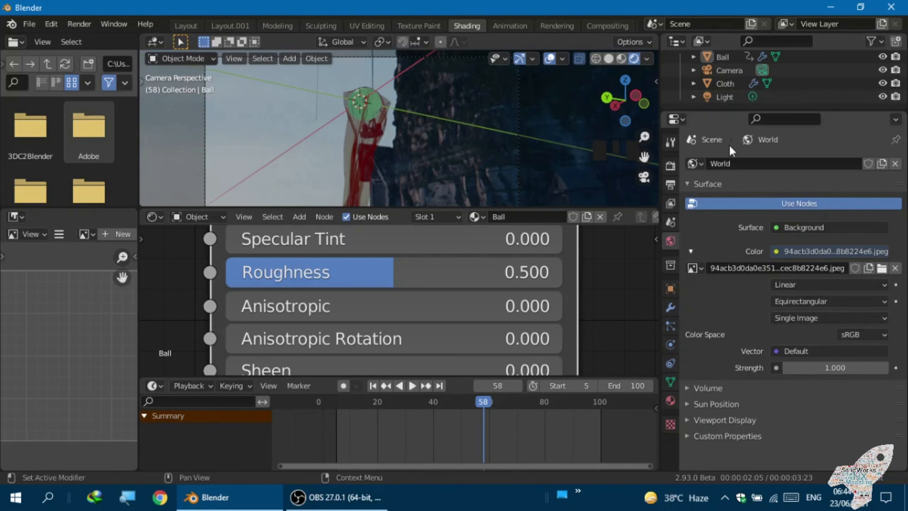
- Orbit until the ball and cloth stand against the pale sky between the structures and realign the camera to this view
left_click(701, 167)
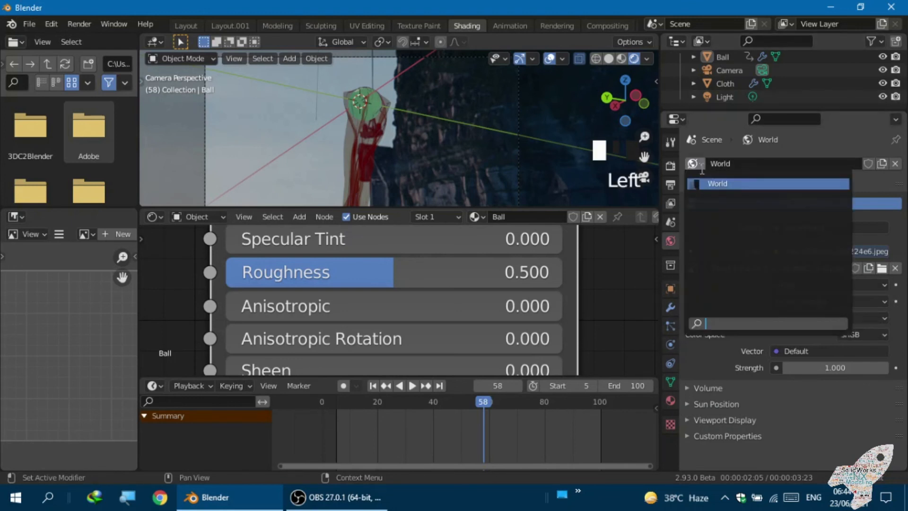
left_click(701, 168)
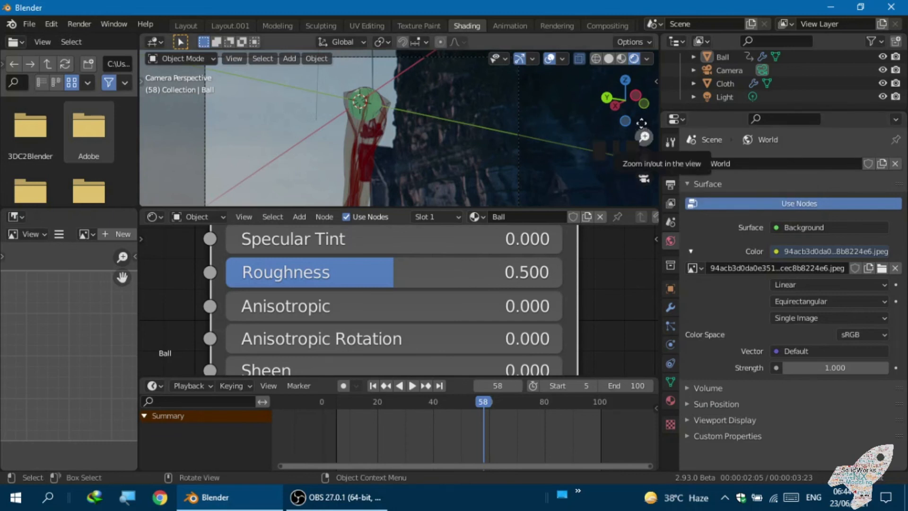
middle_click_drag(370, 141, 343, 149)
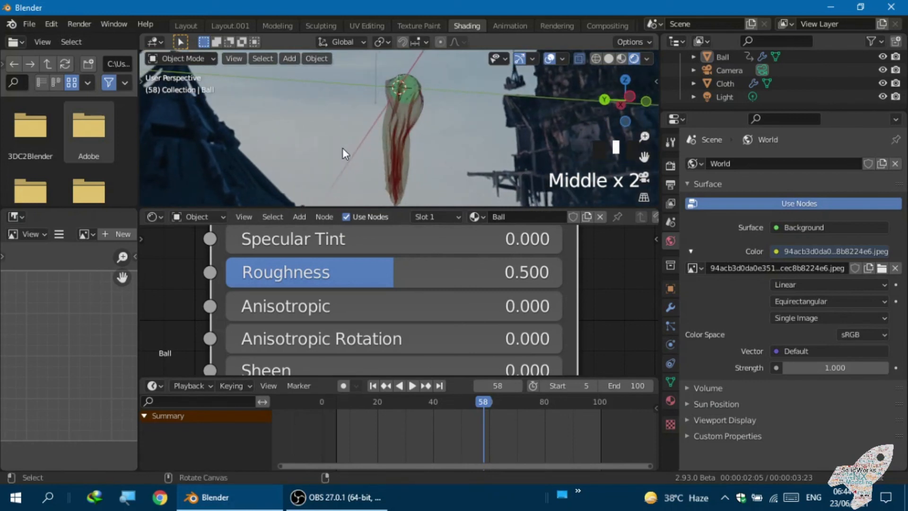
key("ctrl+alt+KP_0")
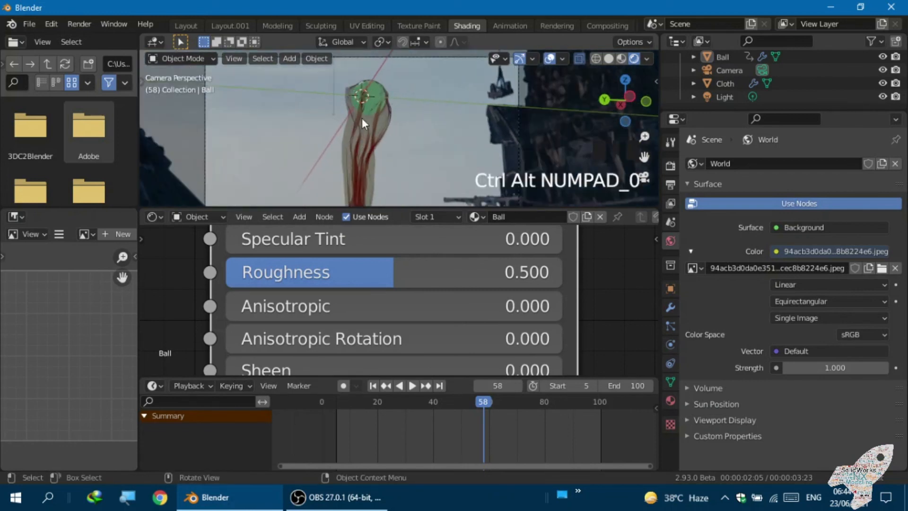
- Show the camera view in the Layout workspace with rendered viewport shading and clear the object selection
left_click(180, 25)
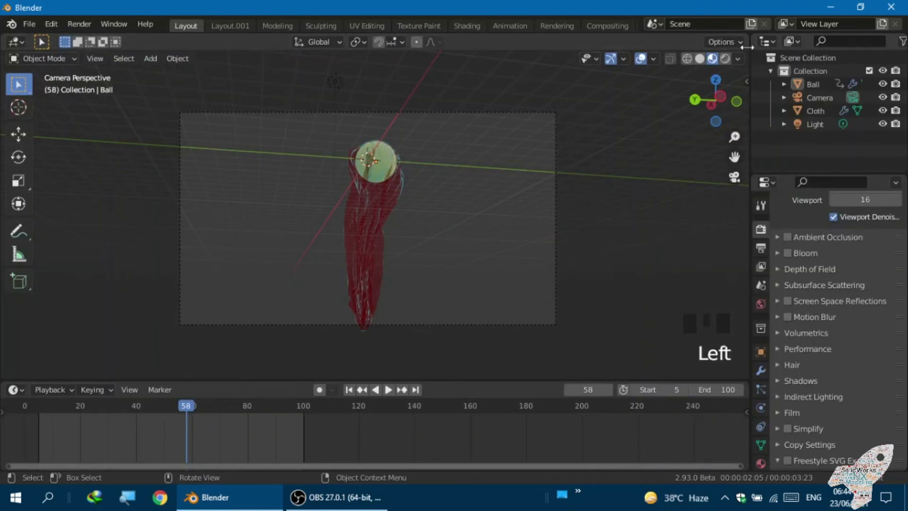
left_click(725, 58)
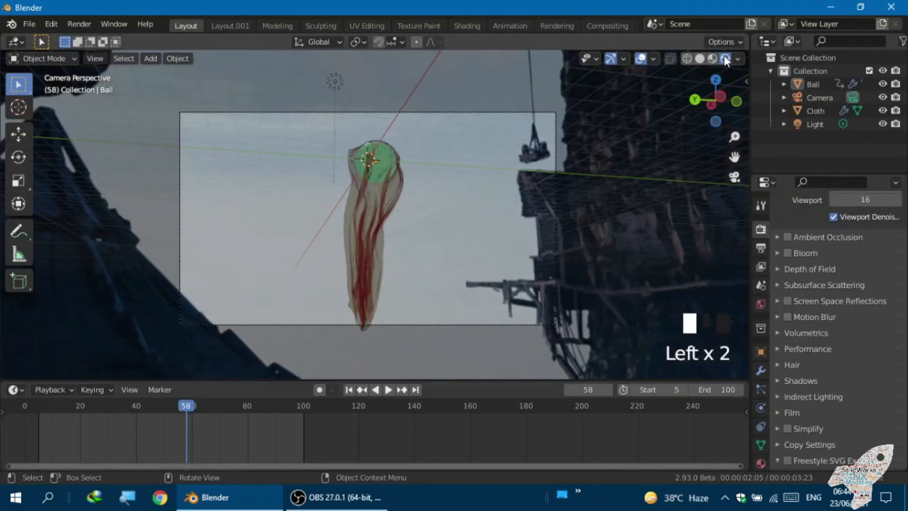
left_click(392, 184)
left_click(415, 194)
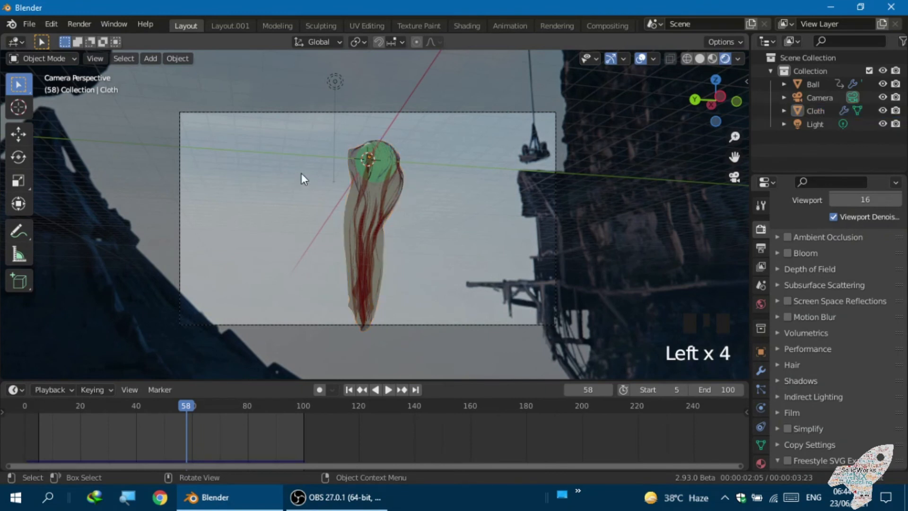
- Move the playhead back to frame 2 and play the cloth animation through the camera in rendered shading
left_click_drag(182, 407, 114, 408)
left_click_drag(74, 408, 72, 407)
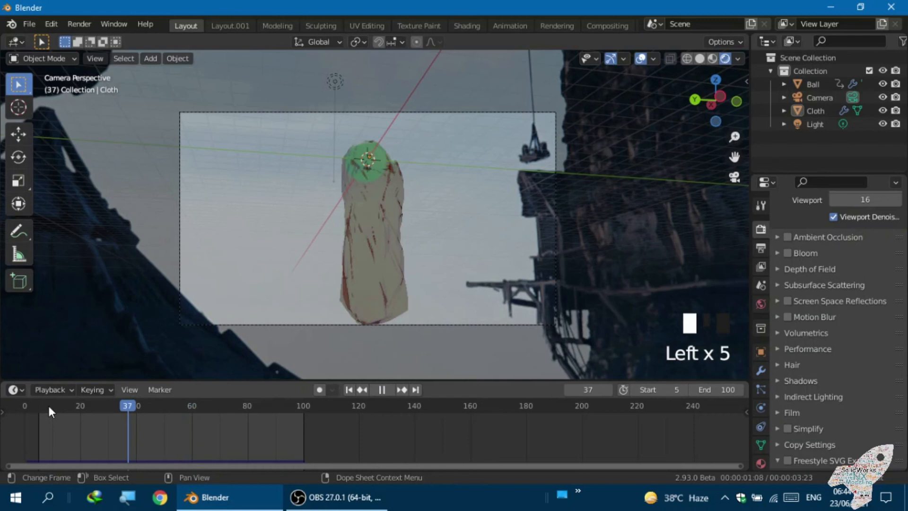
left_click(31, 404)
left_click(30, 404)
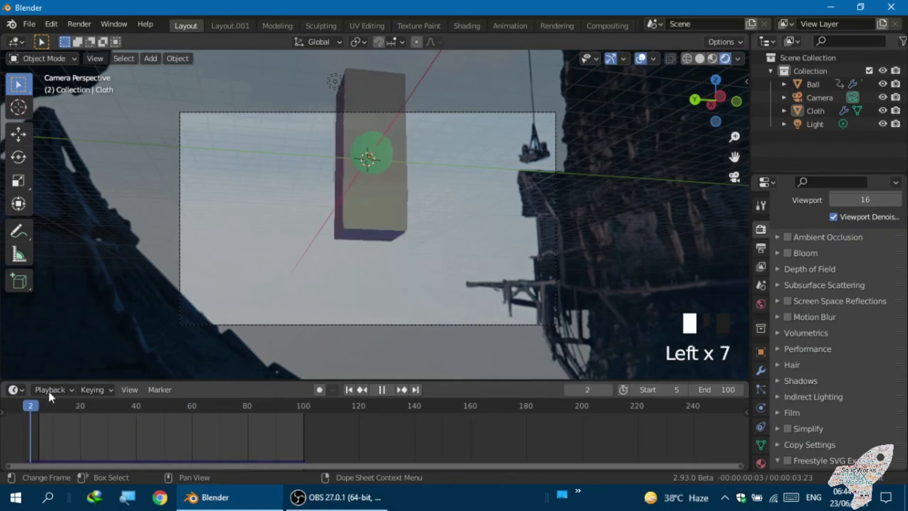
left_click(59, 371)
key("space")
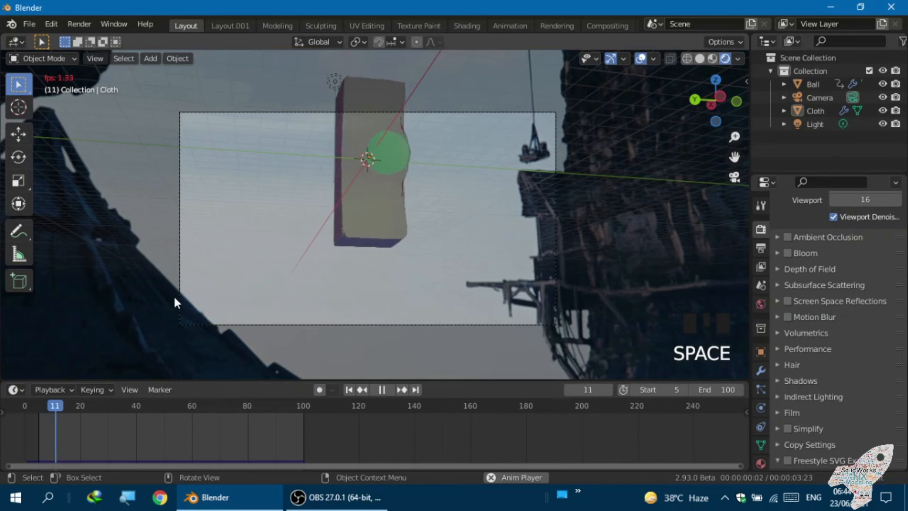
left_click(180, 272)
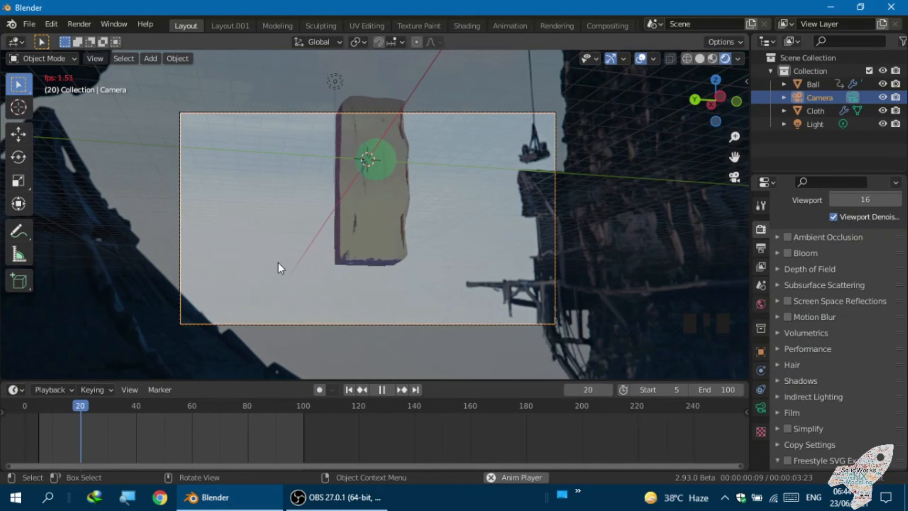
- Stop the playback, select the ball and set its material's emission strength to 2 in the Shading workspace
left_click(383, 154)
left_click(376, 148)
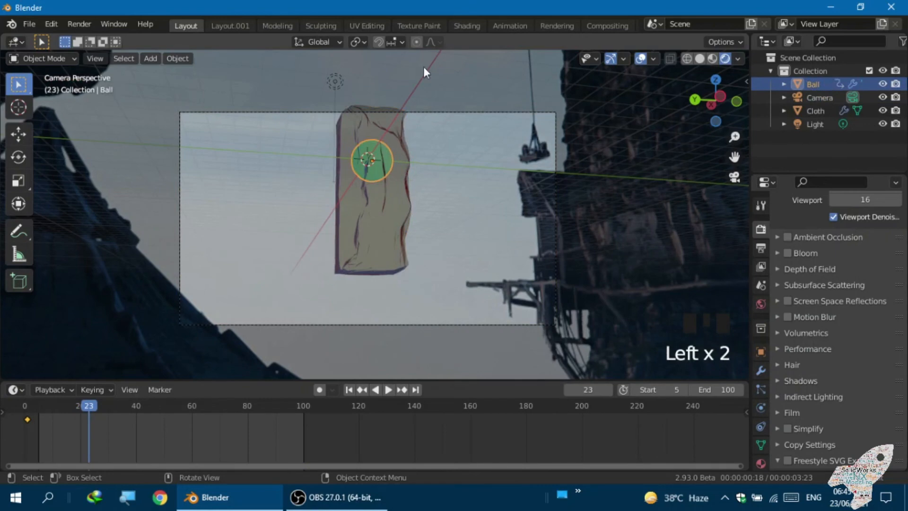
left_click(457, 26)
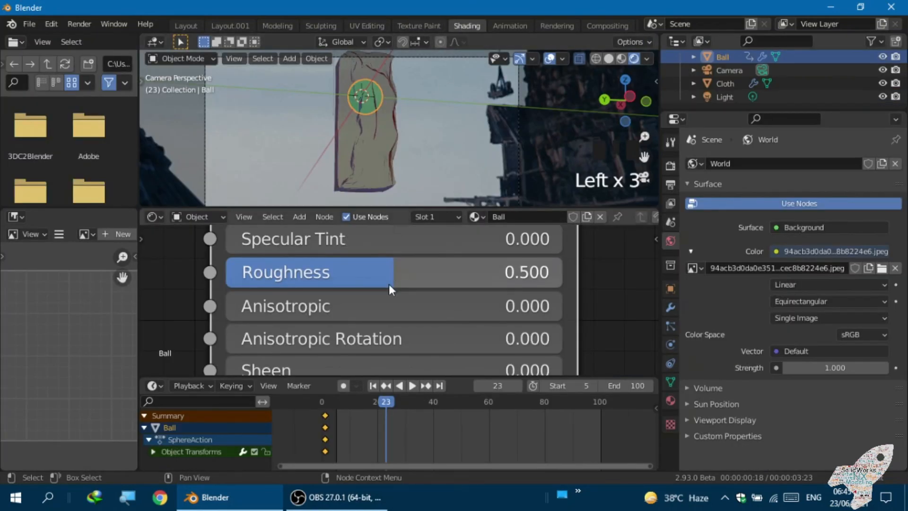
scroll(387, 294, "down", 3)
middle_click_drag(384, 297, 346, 244)
middle_click_drag(337, 290, 349, 235)
middle_click_drag(358, 305, 365, 257)
scroll(362, 295, "up", 3)
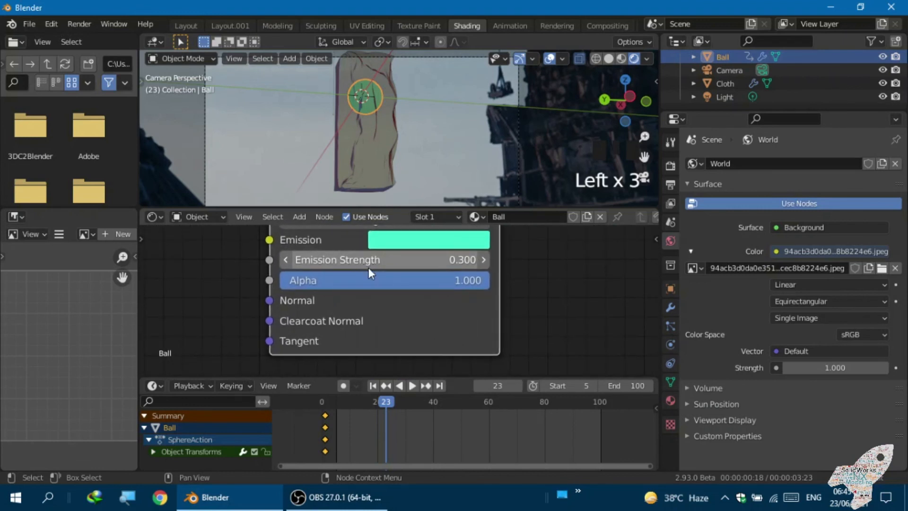
left_click(389, 264)
key("Escape")
left_click(404, 262)
type("2")
key("Return")
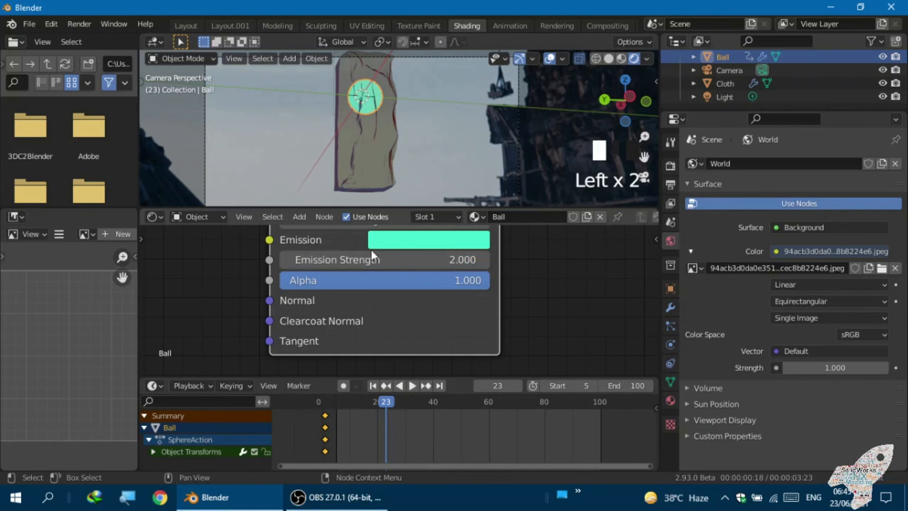
- Change the ball material's emission colour to a fully saturated red with hue 0.999 and check the ball
scroll(382, 299, "down", 4)
middle_click_drag(383, 292, 377, 330)
scroll(377, 329, "up", 2)
left_click(397, 294)
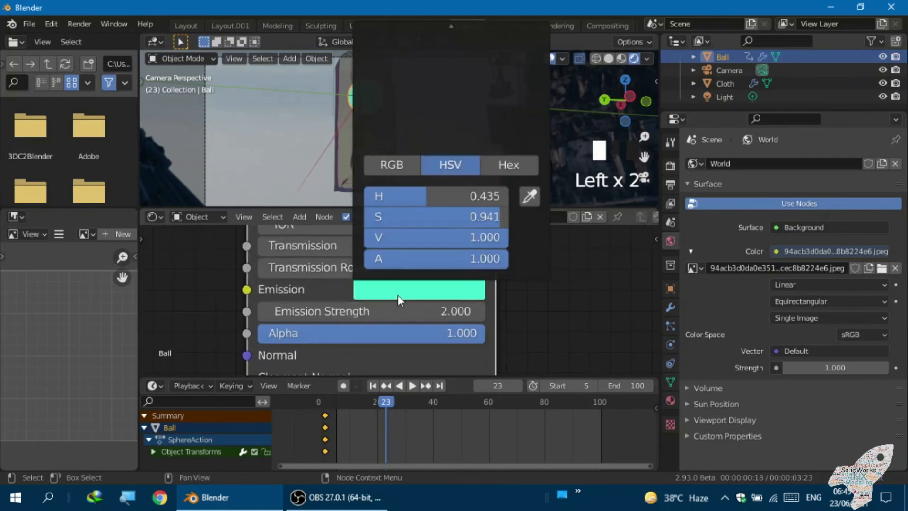
left_click(400, 292)
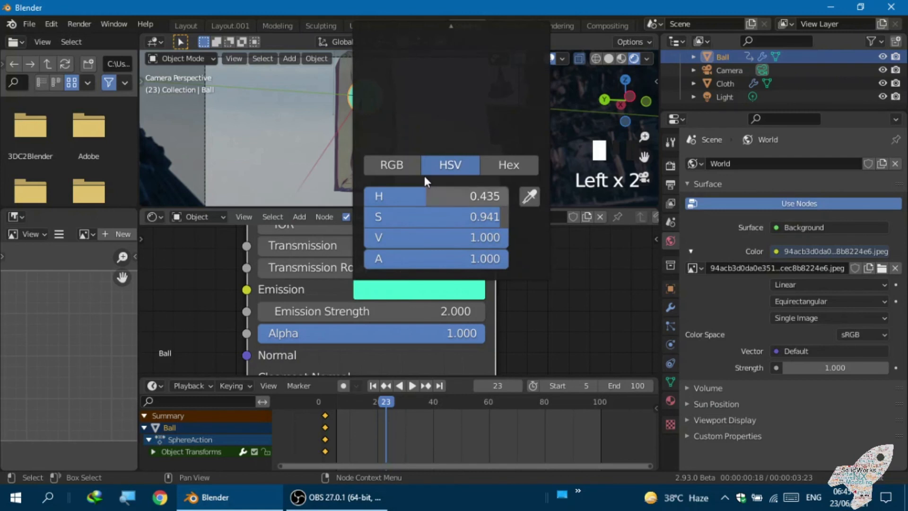
scroll(403, 190, "down", 6)
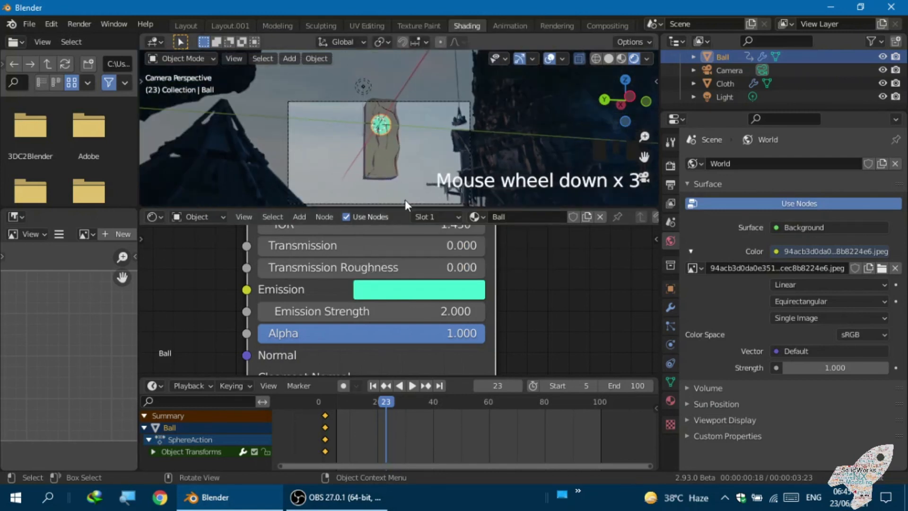
scroll(391, 263, "down", 3)
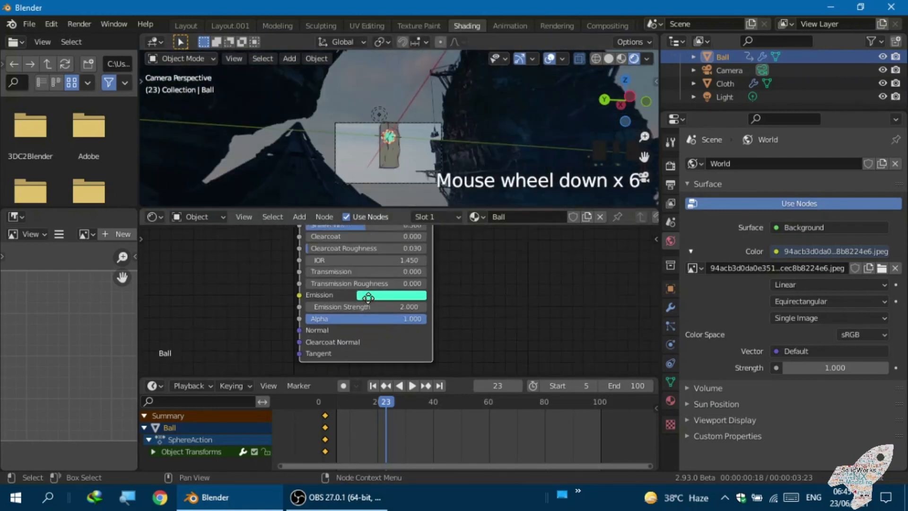
double_click(352, 326)
key("Return")
left_click(354, 316)
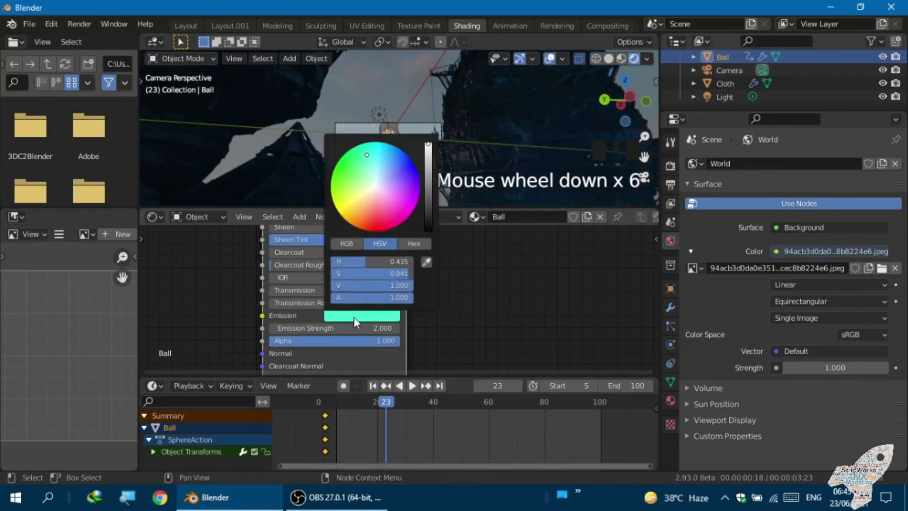
left_click_drag(368, 171, 378, 232)
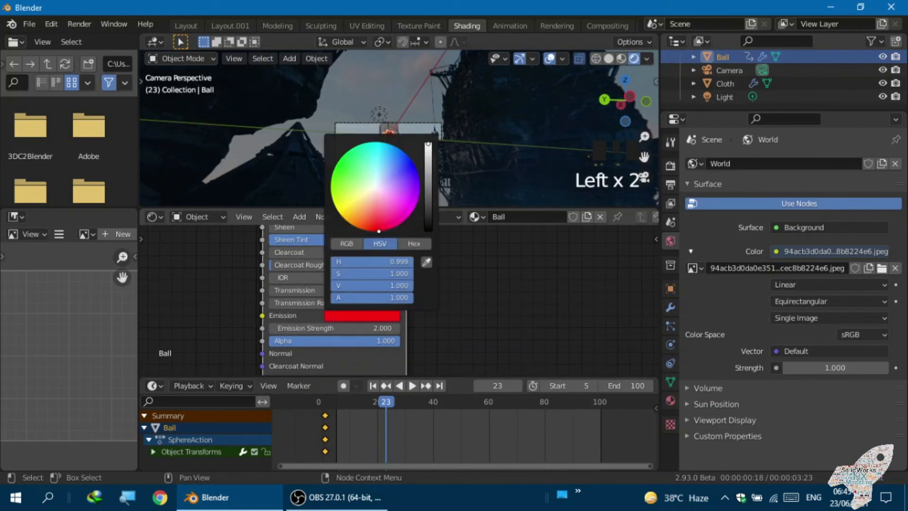
left_click(370, 134)
scroll(370, 138, "up", 8)
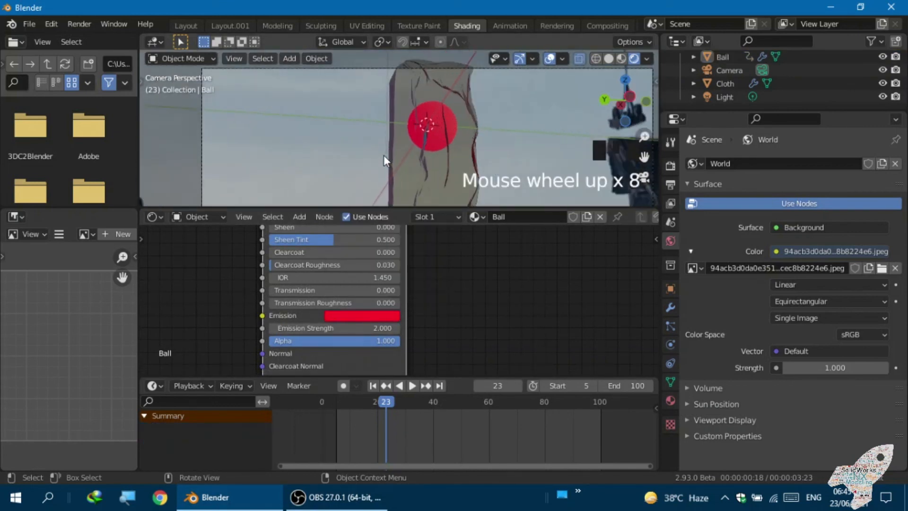
- Select the cloth and bring the Emission node of its material into view
left_click(386, 157)
scroll(390, 157, "down", 4)
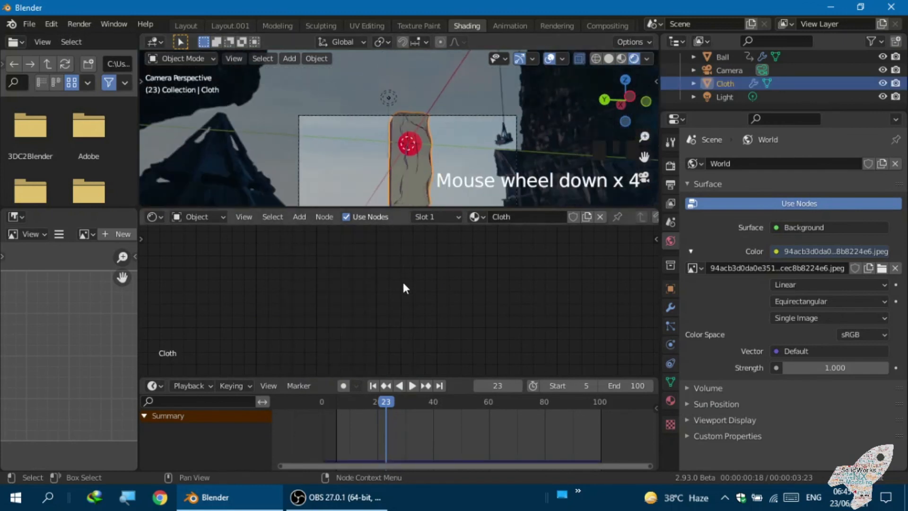
middle_click_drag(388, 304, 350, 341)
scroll(361, 297, "up", 4)
middle_click_drag(376, 284, 398, 356)
scroll(362, 313, "up", 5)
scroll(365, 289, "up", 4)
scroll(398, 354, "down", 3)
- Set the cloth material's emission strength to 1
left_click(421, 334)
left_click_drag(420, 334, 443, 335)
left_click(428, 334)
type("1")
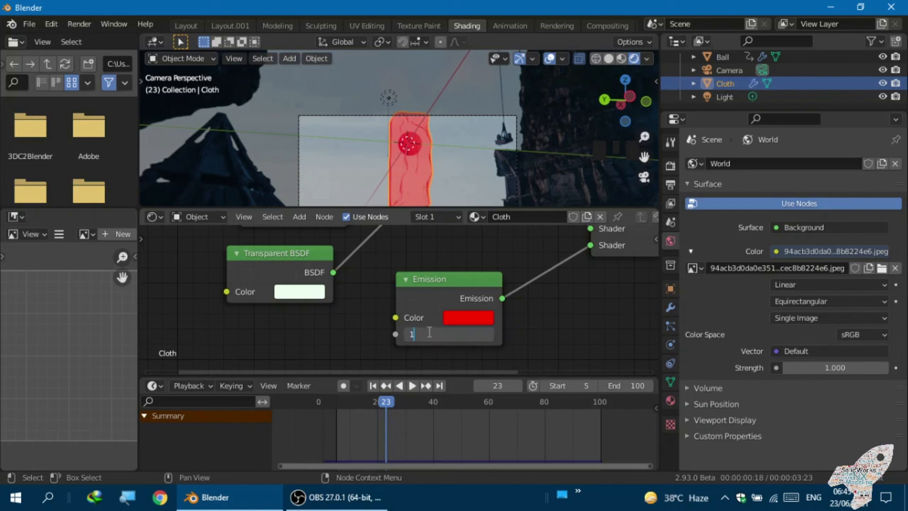
key("Return")
scroll(403, 321, "up", 1)
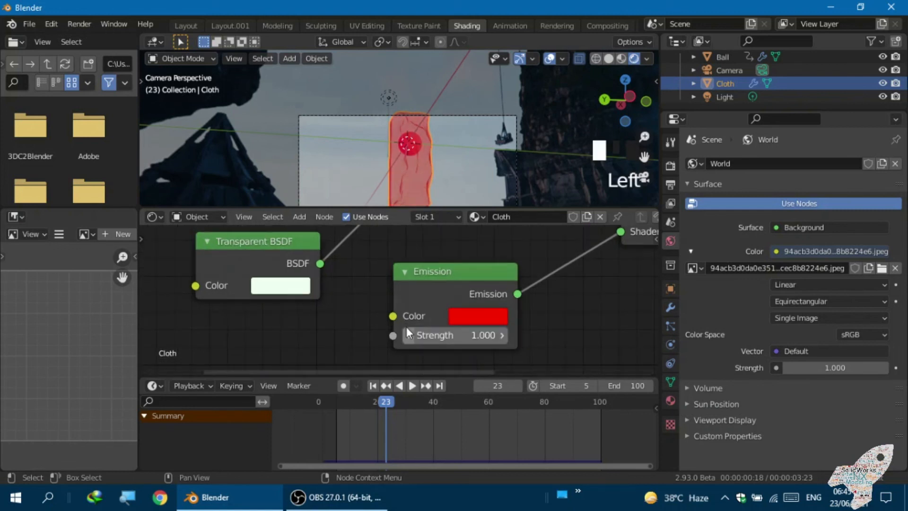
- Examine the cloth material's node network from the Fresnel node through the mix shaders to the Material Output
middle_click_drag(406, 328, 354, 336)
scroll(356, 332, "down", 4)
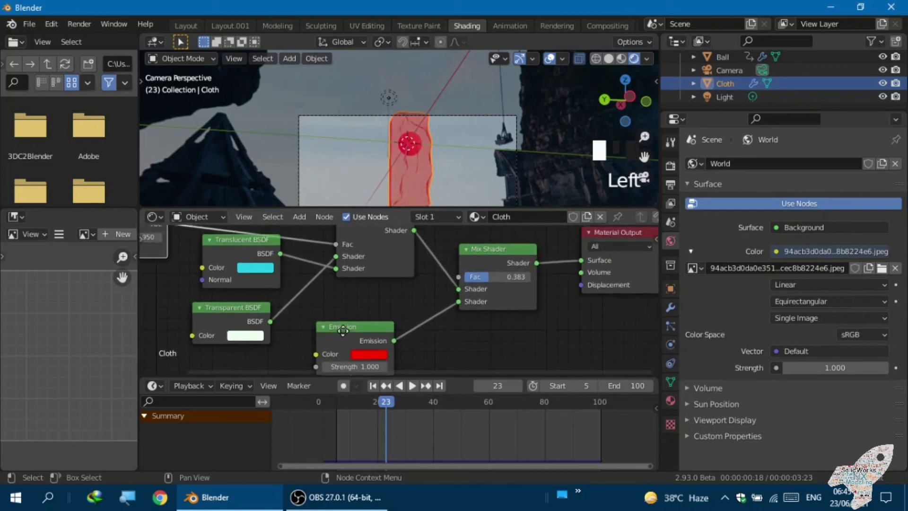
scroll(406, 315, "down", 1)
middle_click_drag(406, 316, 428, 302)
scroll(417, 324, "down", 2)
scroll(415, 305, "up", 2)
scroll(379, 306, "up", 2)
middle_click_drag(373, 300, 382, 294)
scroll(385, 308, "down", 4)
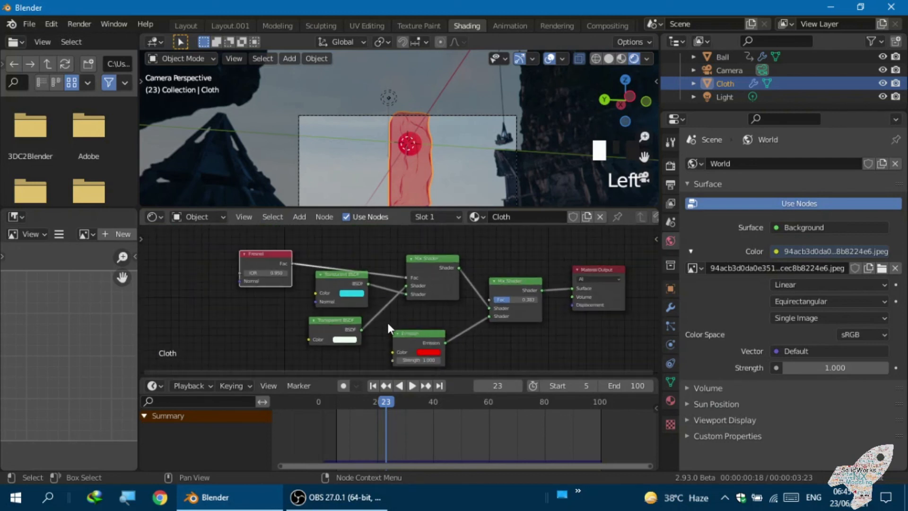
- Try an emission strength of 0.5 on the cloth material
middle_click_drag(396, 346, 408, 301)
scroll(410, 302, "up", 1)
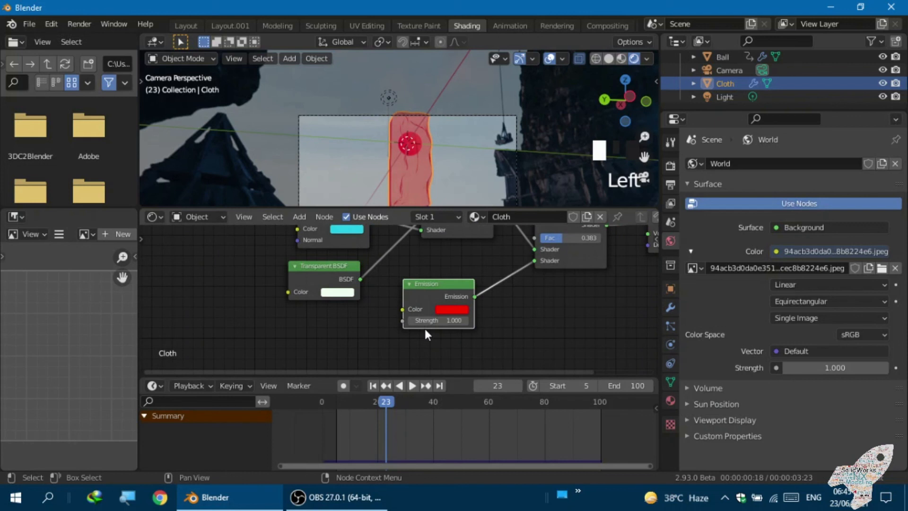
left_click(448, 320)
key("BackSpace")
type("0.5")
left_click(447, 319)
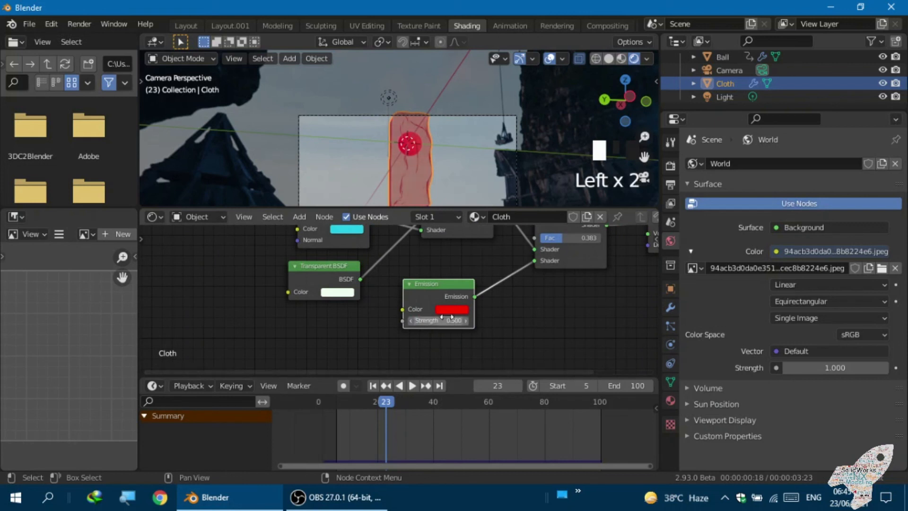
scroll(446, 317, "up", 1)
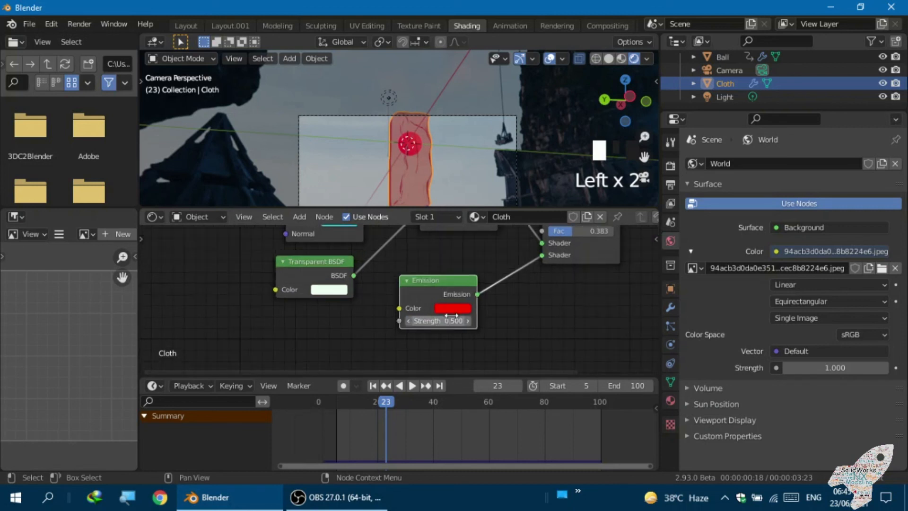
- Set the cloth material's emission strength to 0.2
double_click(449, 321)
key("BackSpace")
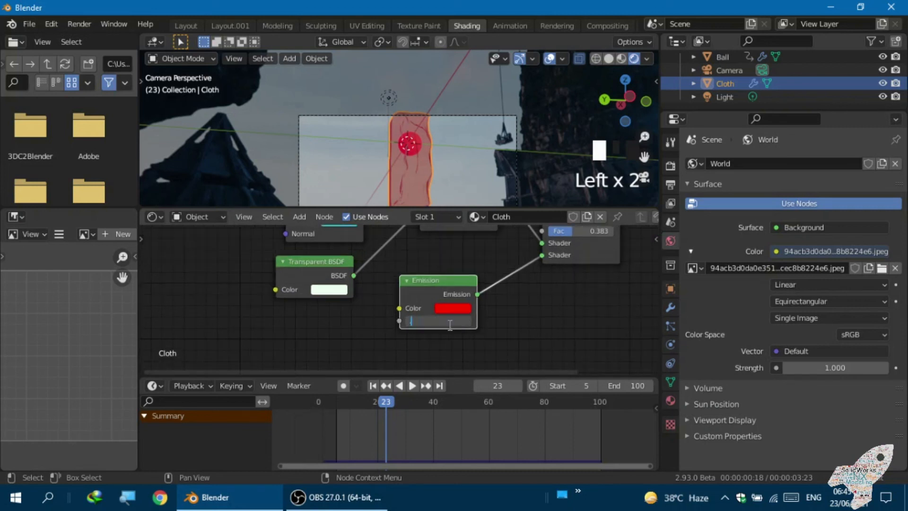
type("0.2")
left_click(449, 323)
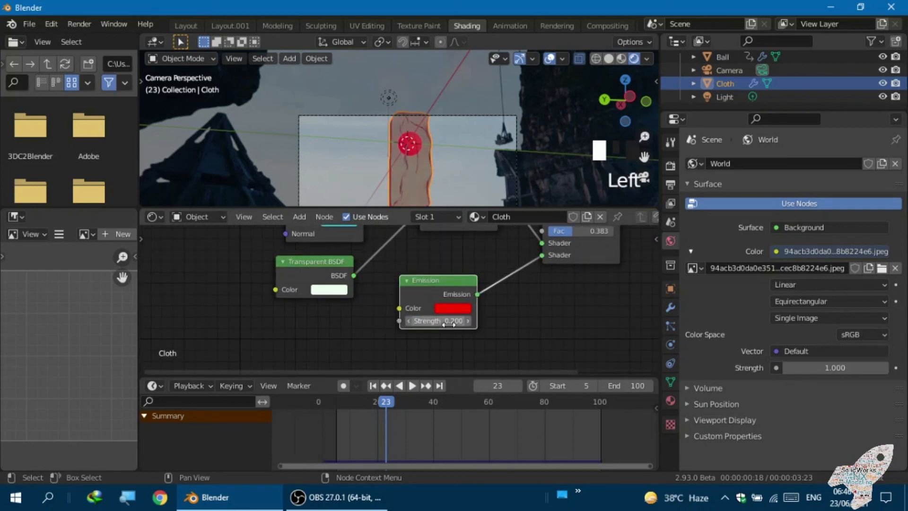
- Change the cloth's Translucent BSDF colour to a fully saturated red with hue 0.005 and deselect the cloth
middle_click_drag(356, 275, 374, 321)
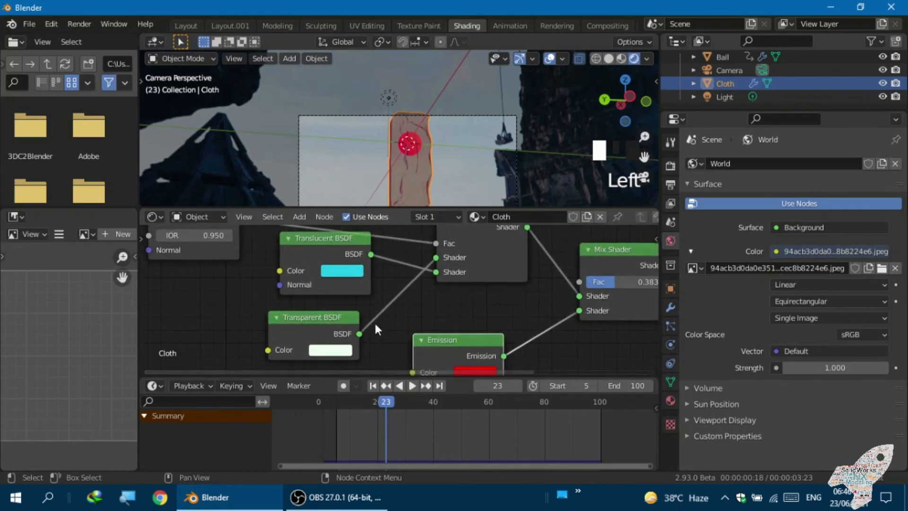
left_click(358, 276)
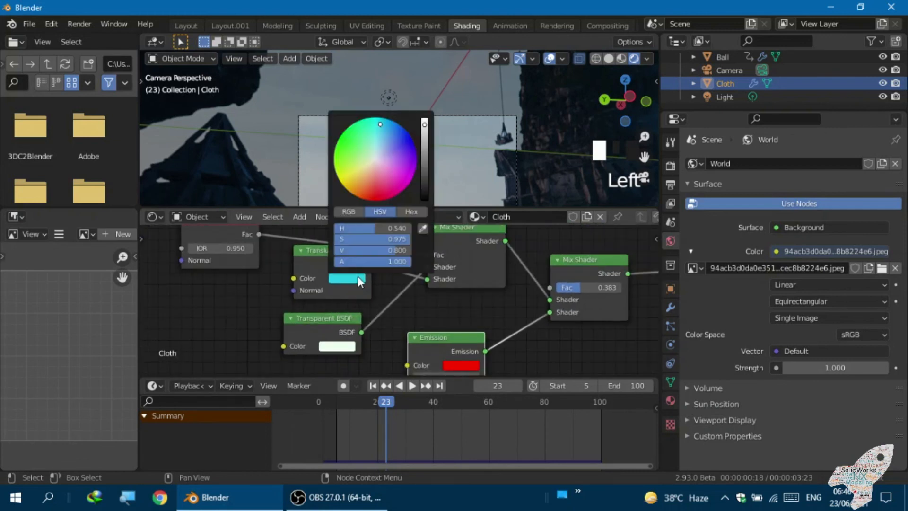
left_click_drag(380, 125, 367, 196)
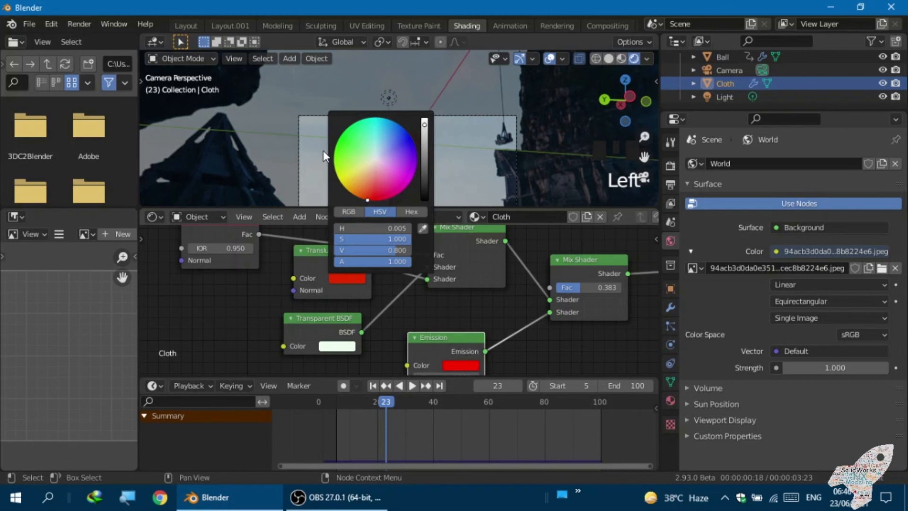
scroll(356, 161, "up", 2)
left_click(357, 159)
- Play the animation from frame 23 to review the red ball and cloth within the camera frame
scroll(369, 138, "down", 1)
scroll(374, 149, "up", 3)
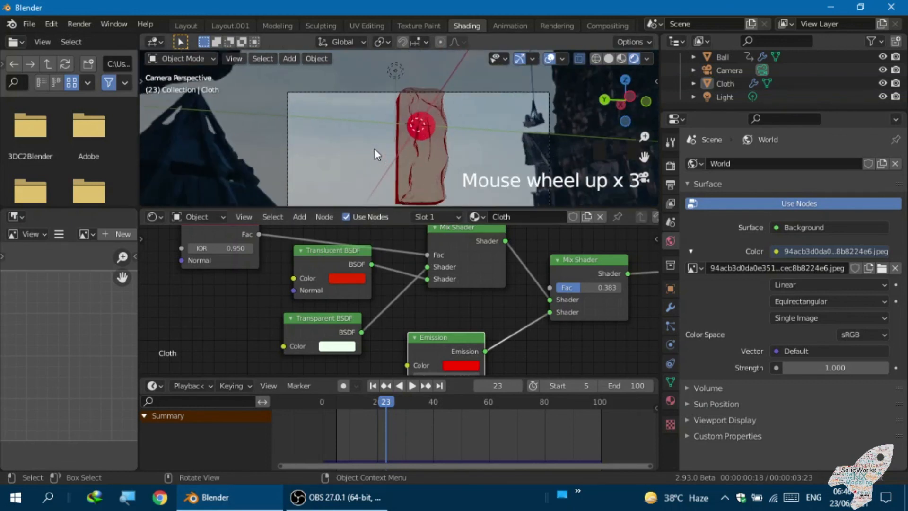
key("space")
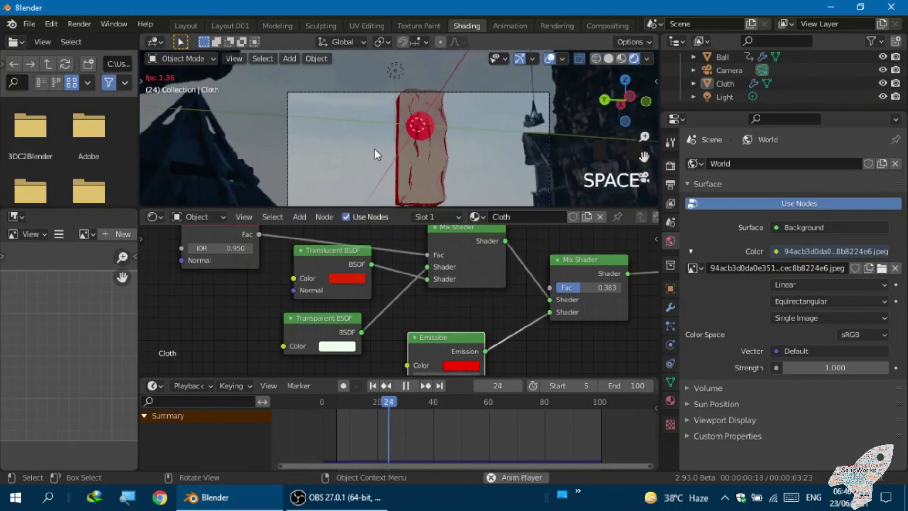
scroll(379, 159, "down", 3)
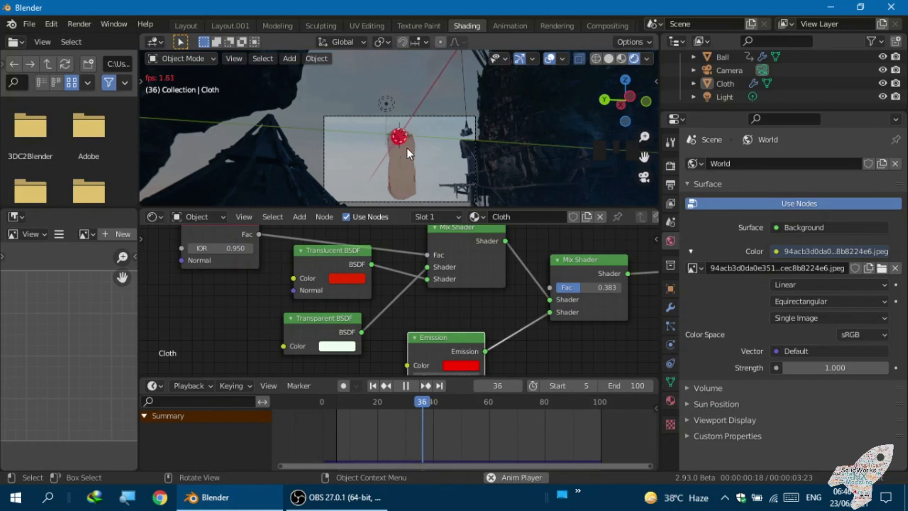
scroll(401, 149, "up", 1)
scroll(400, 149, "up", 1)
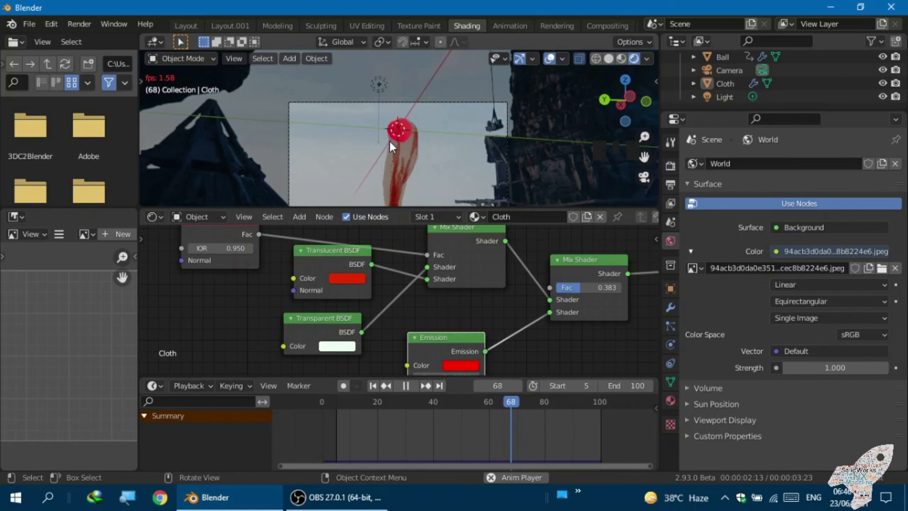
- Stop playback and show the ball's animation curves in a Graph Editor in place of the timeline
scroll(389, 141, "up", 2)
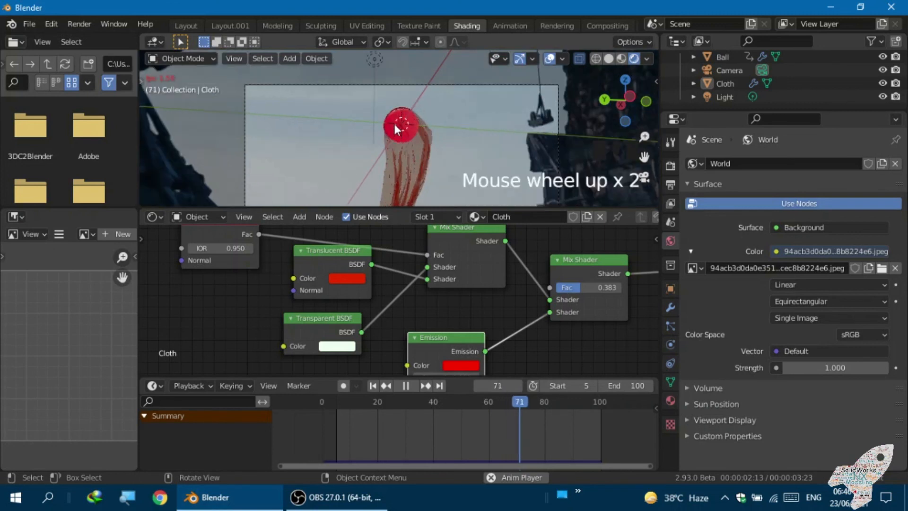
key("space")
left_click(396, 124)
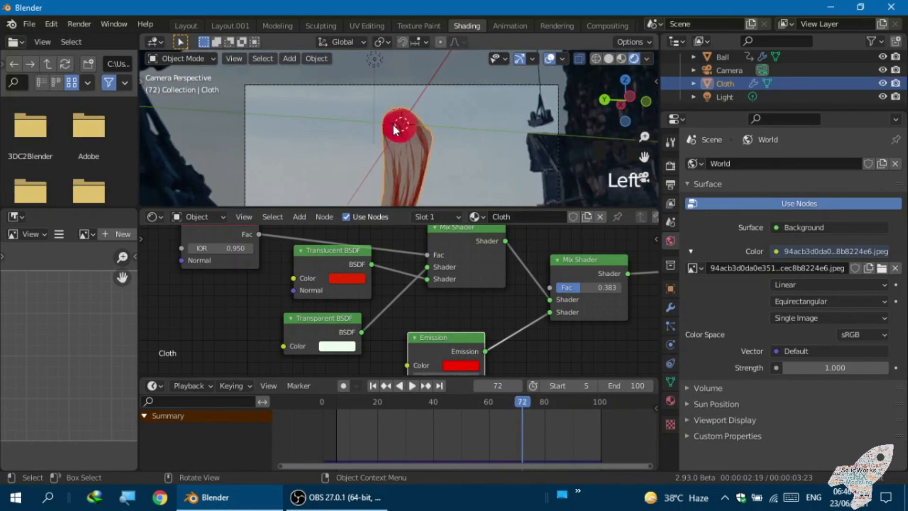
left_click(393, 124)
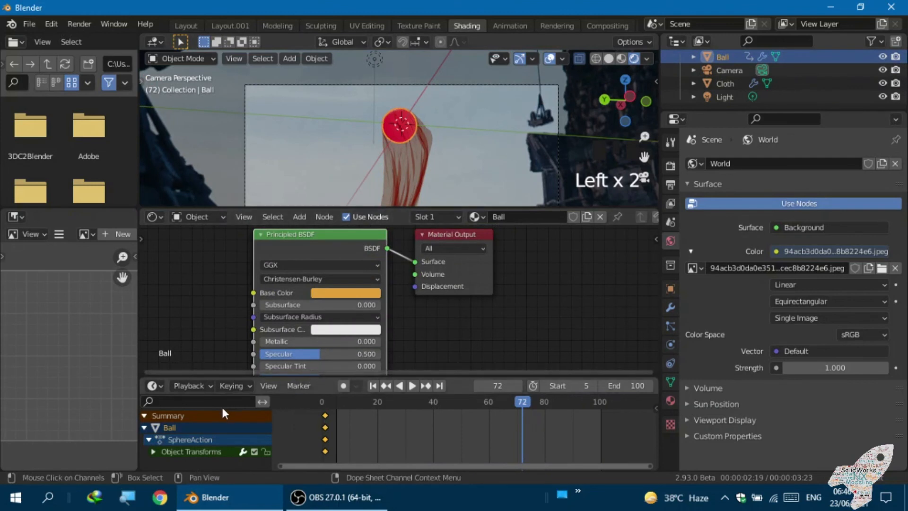
left_click(160, 385)
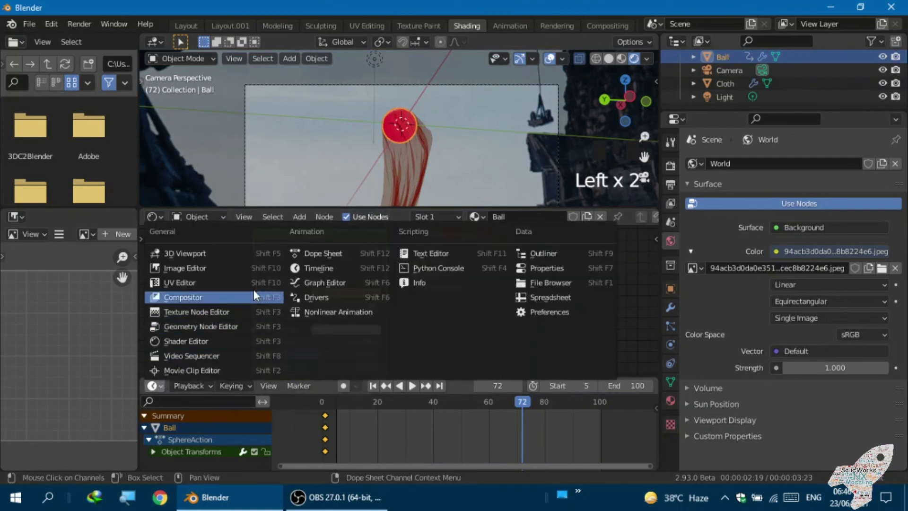
left_click(306, 277)
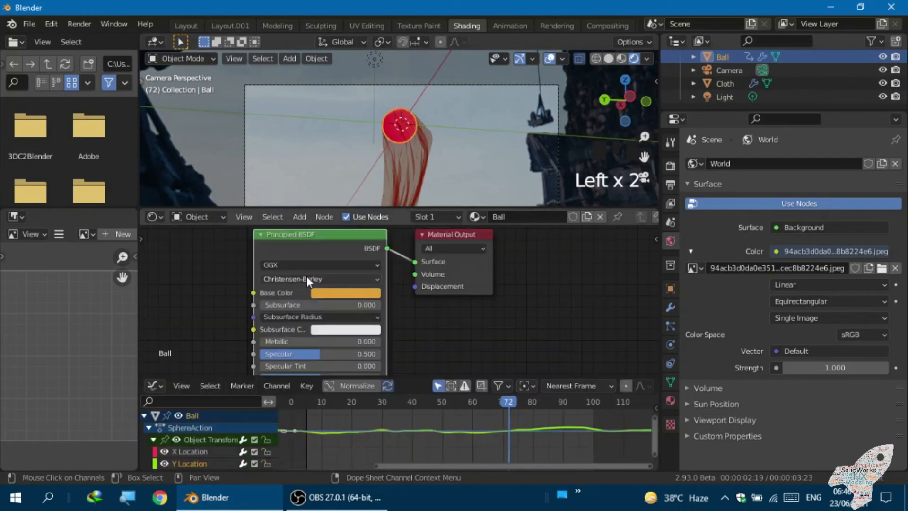
- Display the F-Curve modifiers of the ball's Y Location channel and copy its Noise modifier
scroll(341, 447, "down", 2)
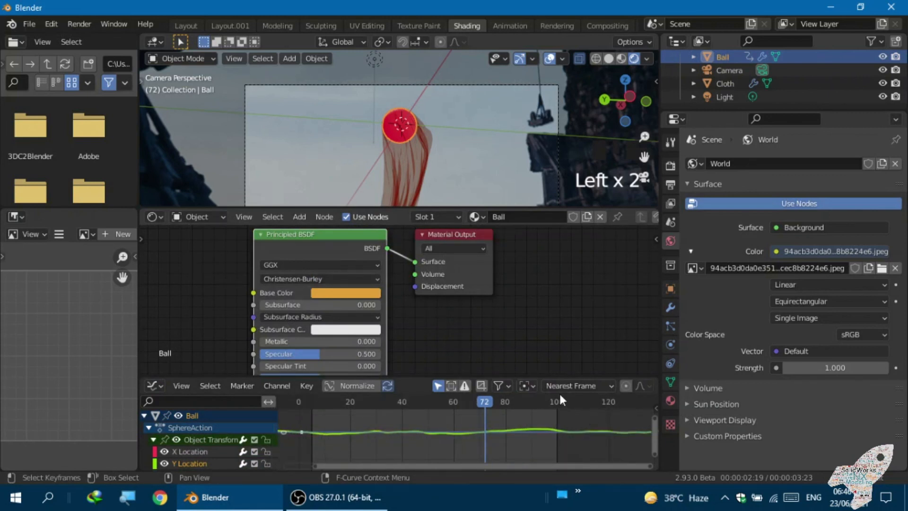
key("n")
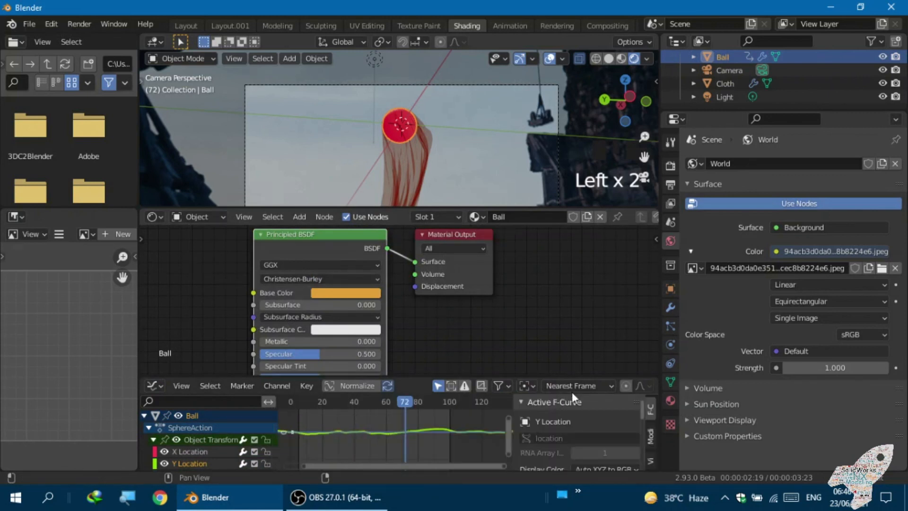
left_click(649, 434)
scroll(588, 426, "down", 3)
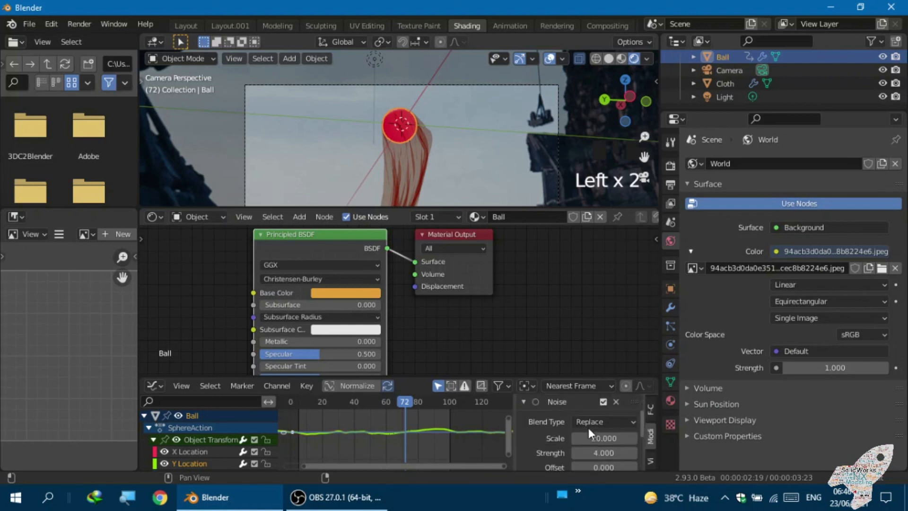
scroll(546, 435, "down", 2)
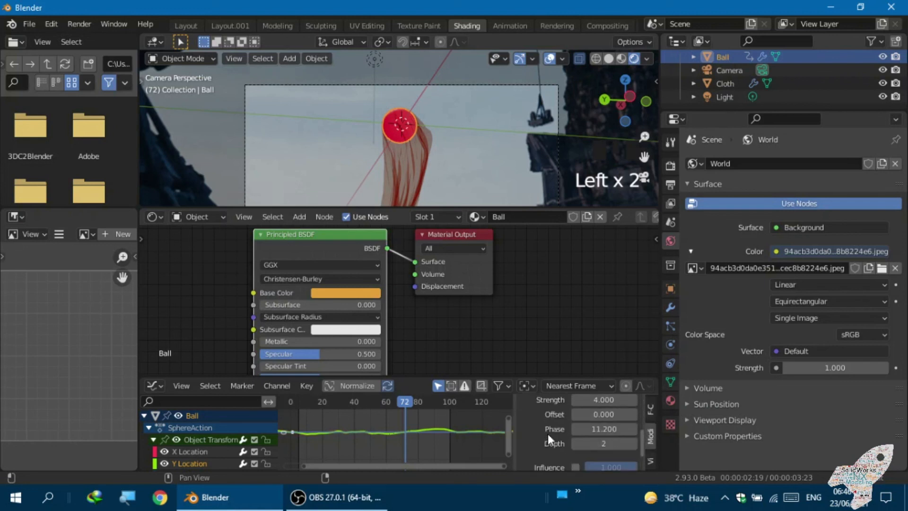
scroll(626, 399, "up", 5)
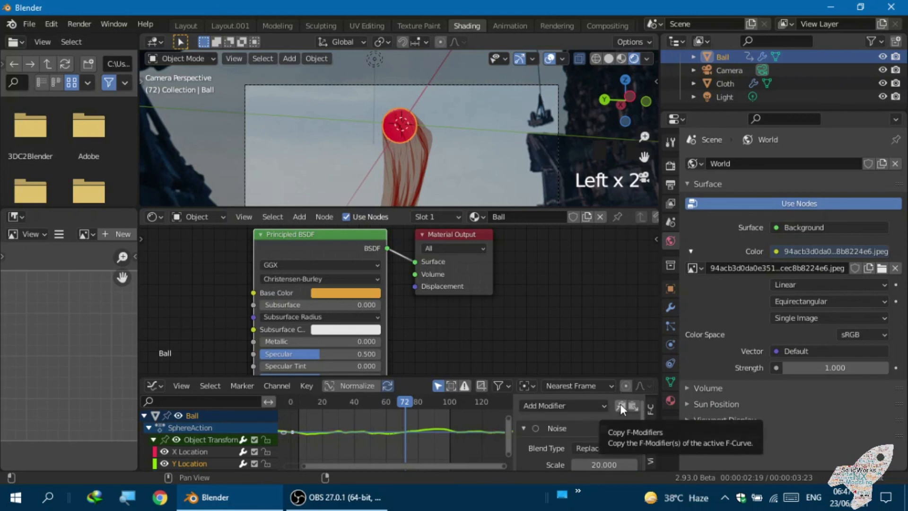
left_click(620, 405)
- Paste the copied Noise modifier onto the ball's Z Location curve and set its phase to 44.9
scroll(241, 457, "down", 2)
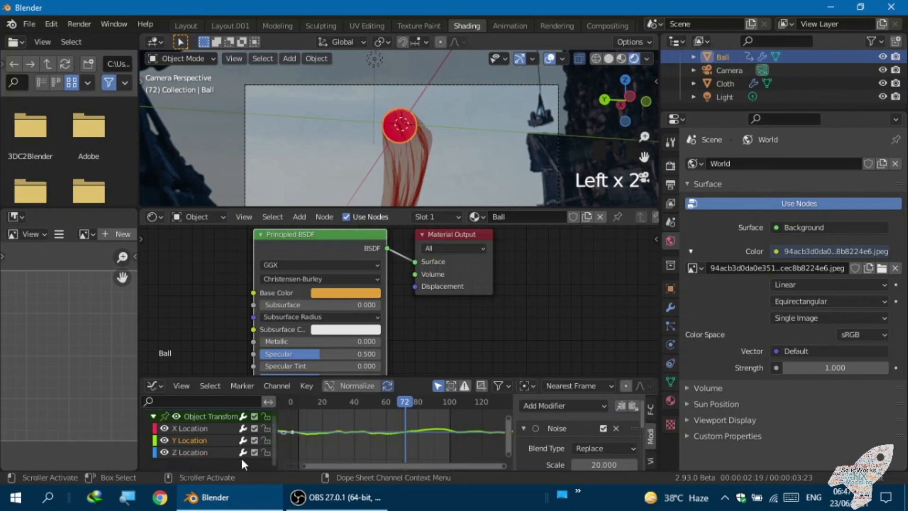
left_click(214, 450)
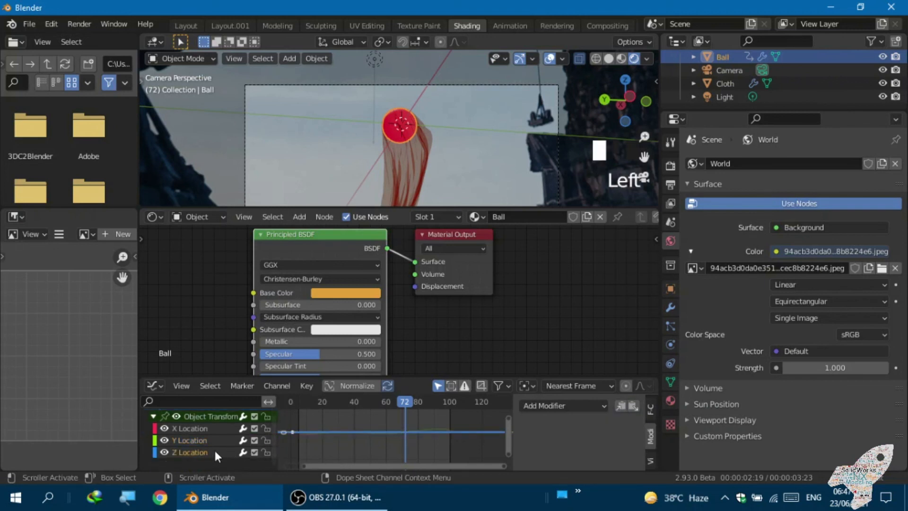
left_click(632, 405)
scroll(528, 436, "down", 3)
scroll(527, 435, "down", 1)
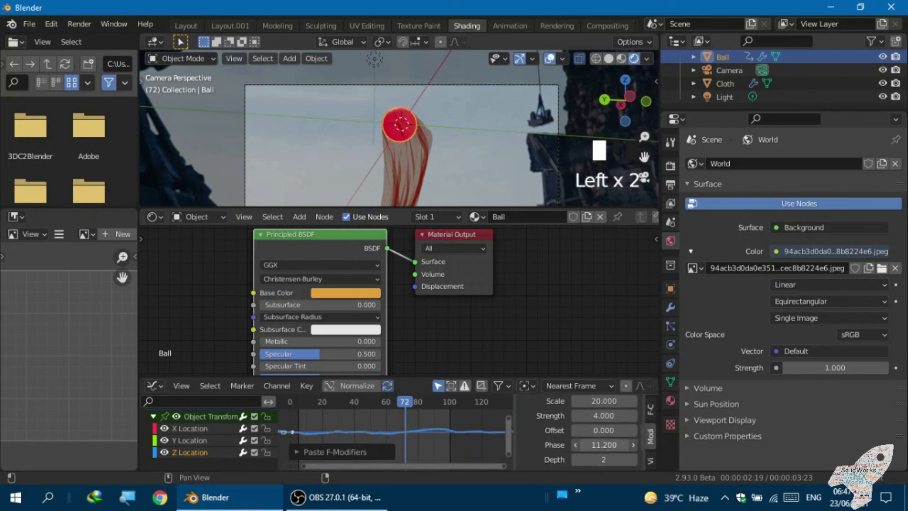
left_click_drag(604, 445, 581, 445)
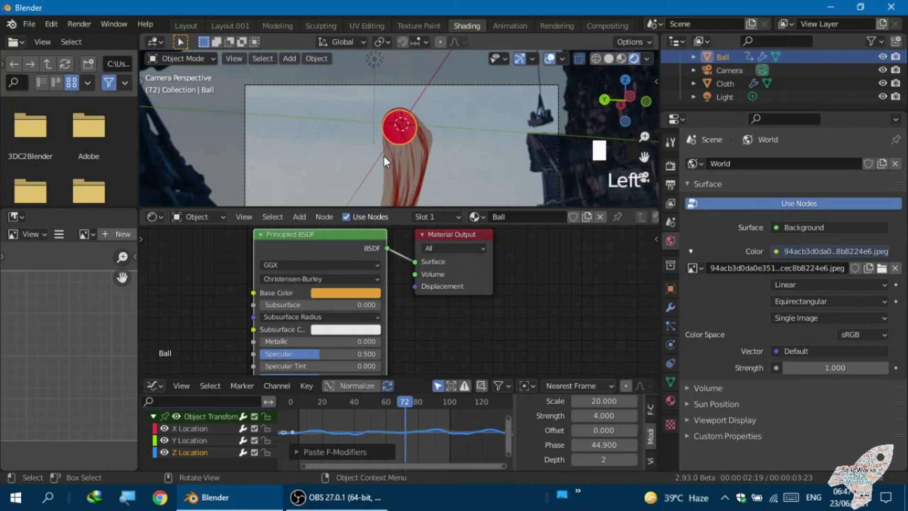
- Bring back the Timeline editor and play the animation from frame 5 to review the ball's vertical noise motion
left_click(160, 388)
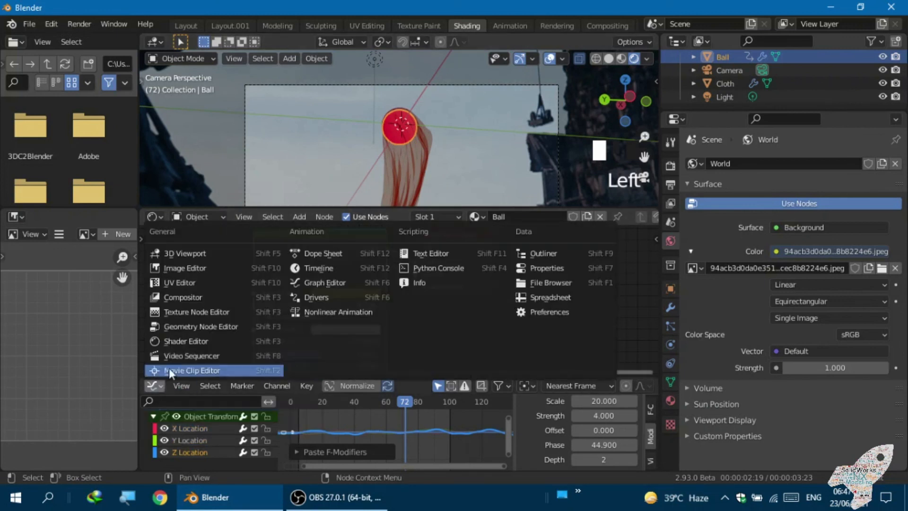
left_click(309, 273)
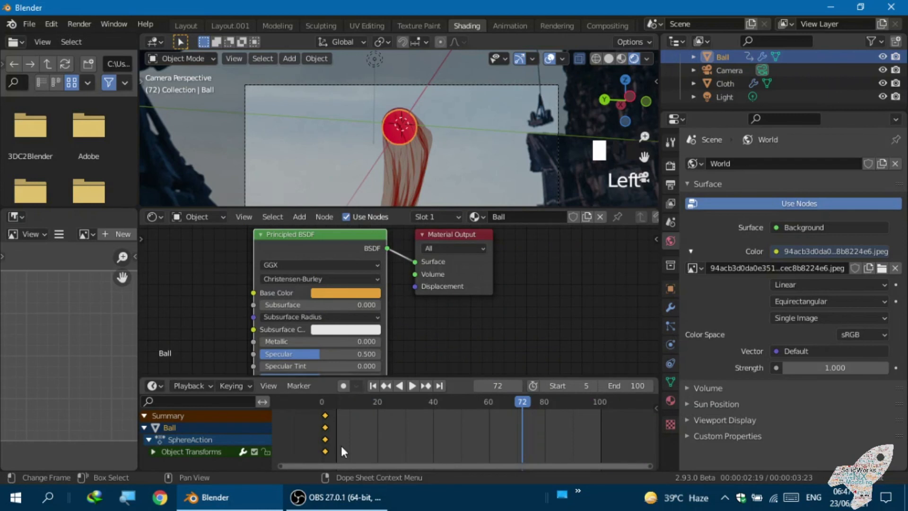
key("shift+Left")
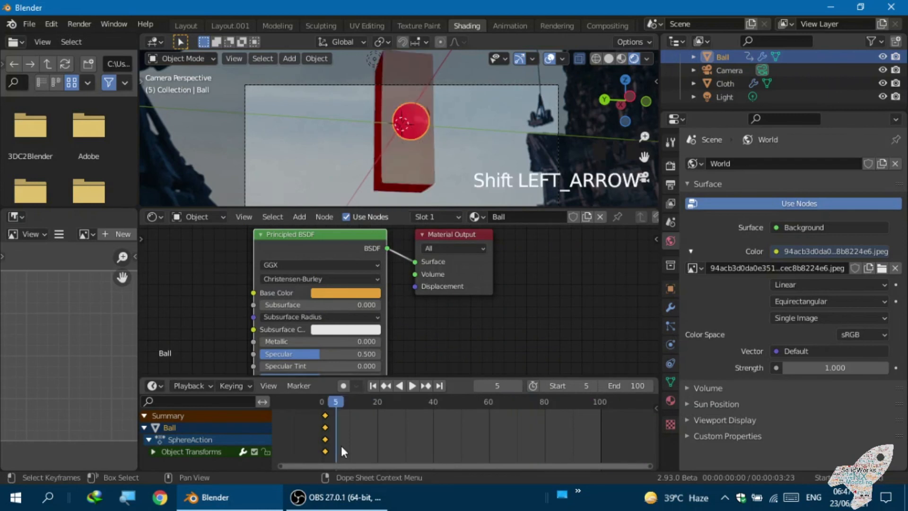
key("space")
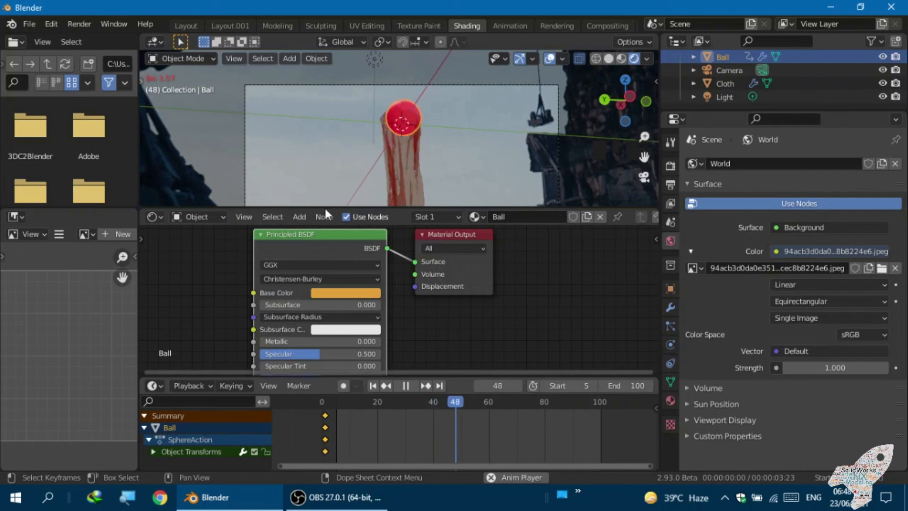
scroll(433, 412, "down", 3)
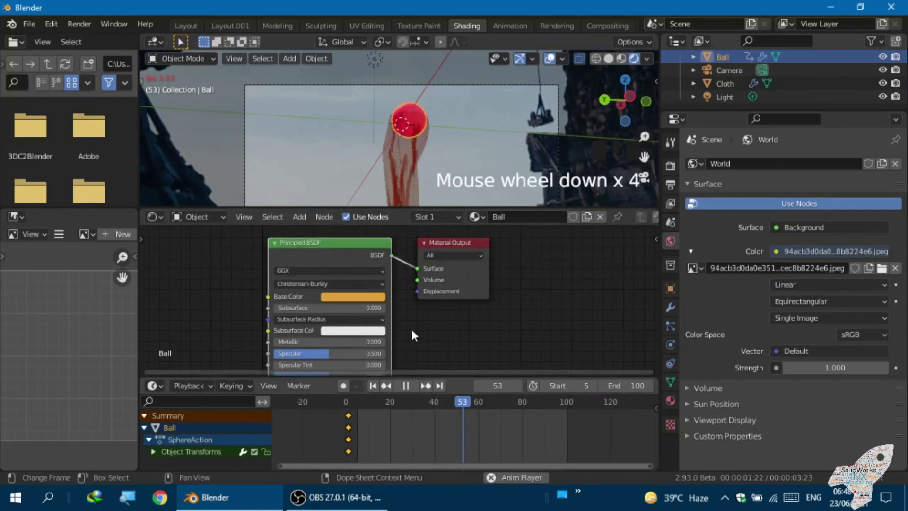
scroll(415, 329, "down", 2)
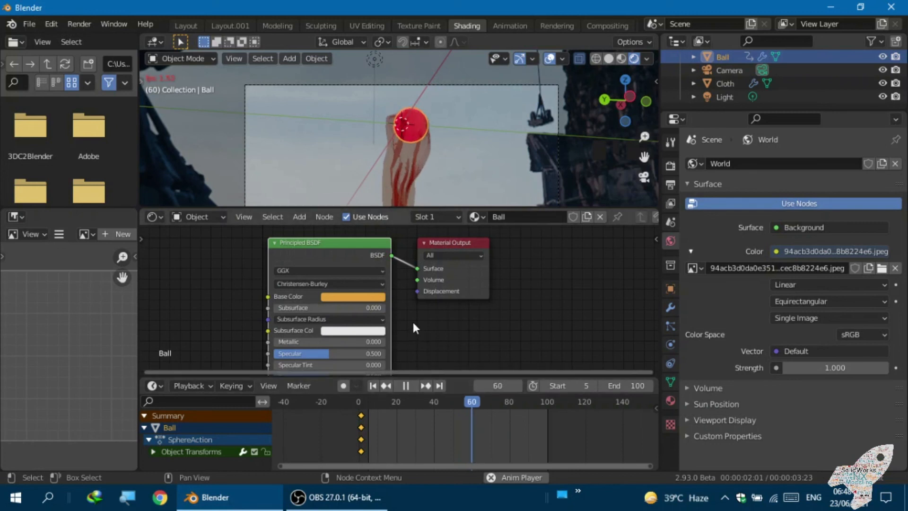
scroll(399, 265, "down", 2)
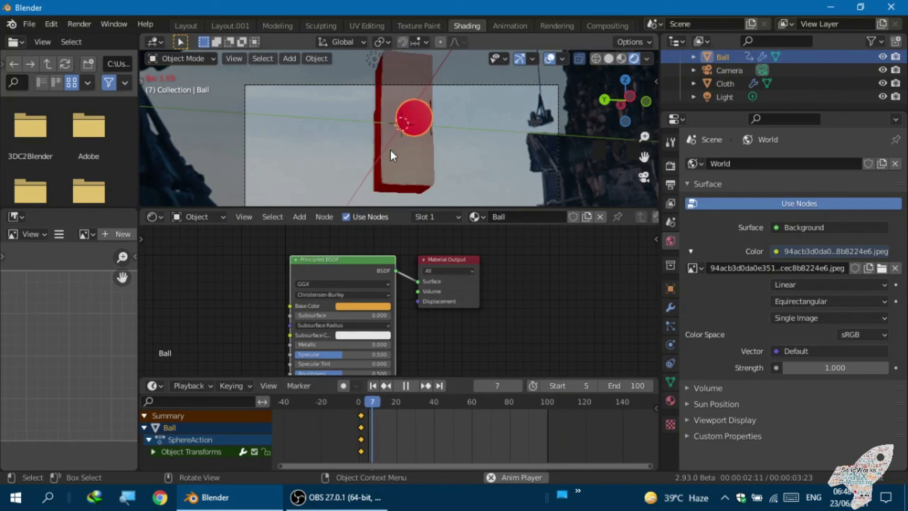
key("space")
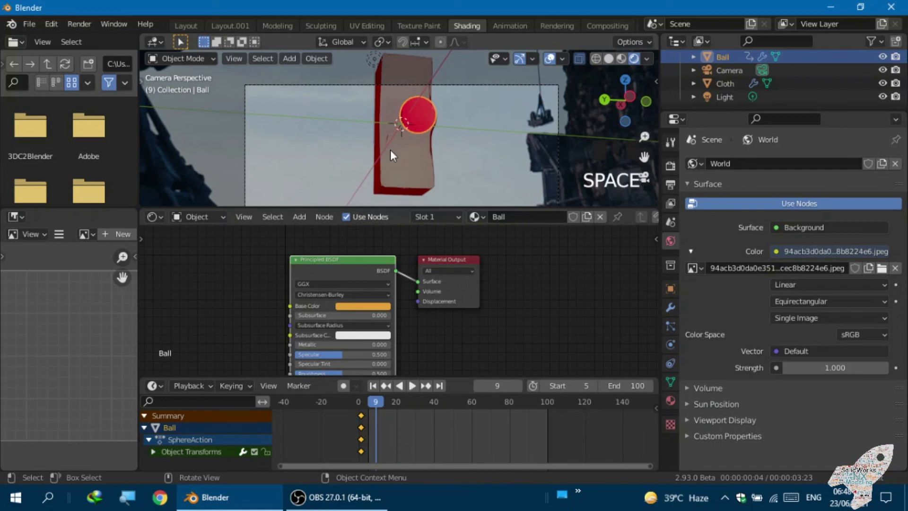
- Move the camera upward so that the ball and the whole cloth at frame 9 sit inside the frame
scroll(303, 130, "down", 3)
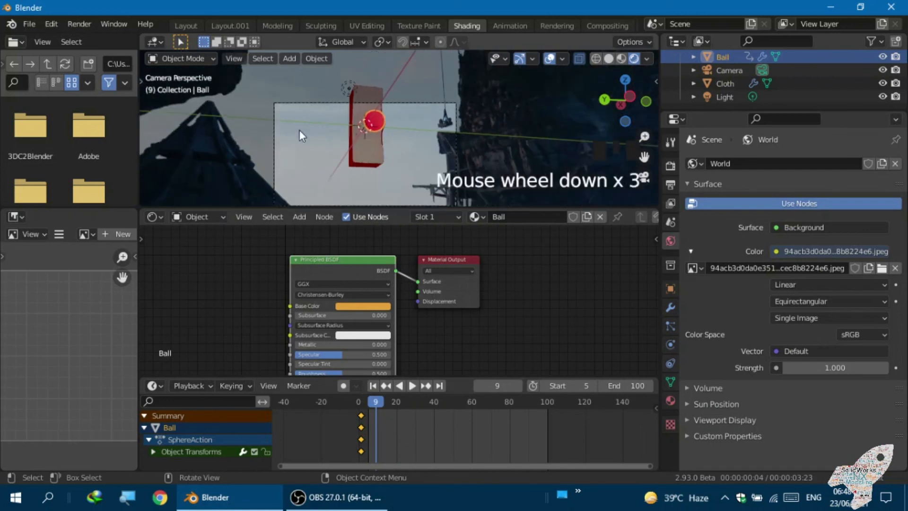
left_click(273, 151)
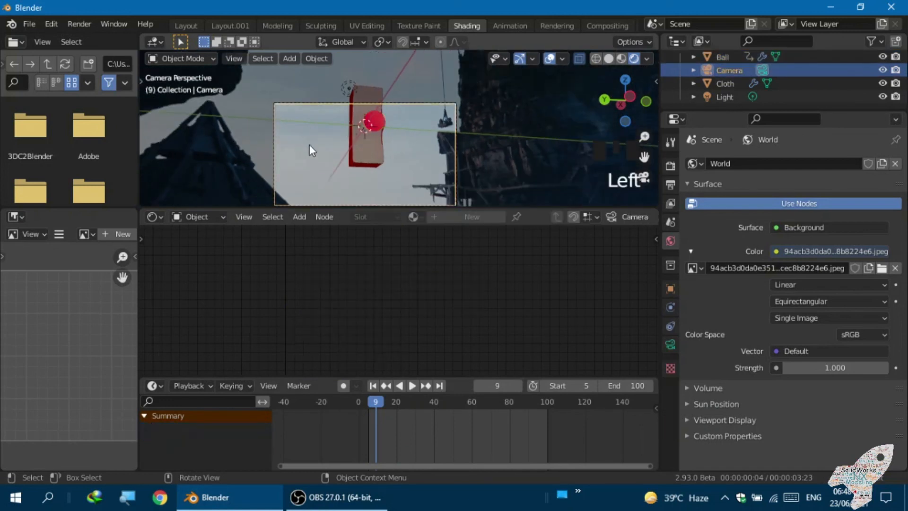
key("g")
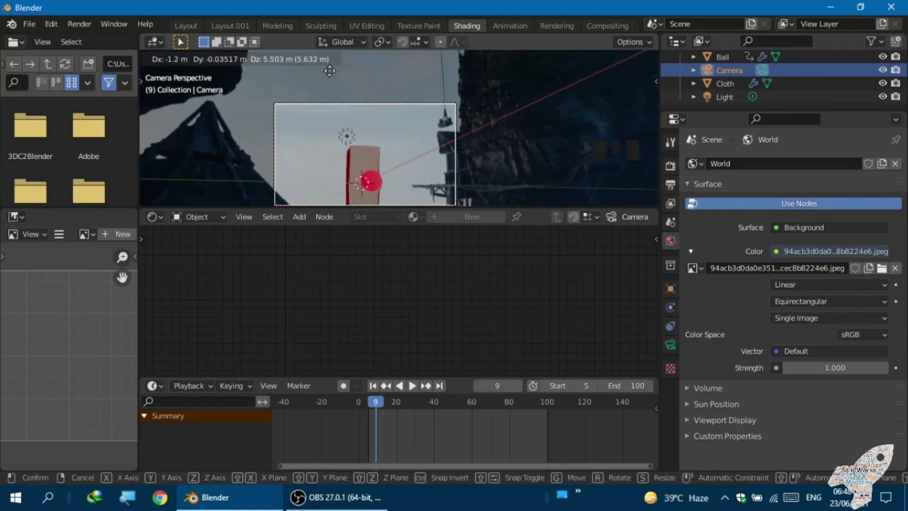
left_click(331, 176)
scroll(323, 131, "down", 3)
scroll(322, 131, "up", 2)
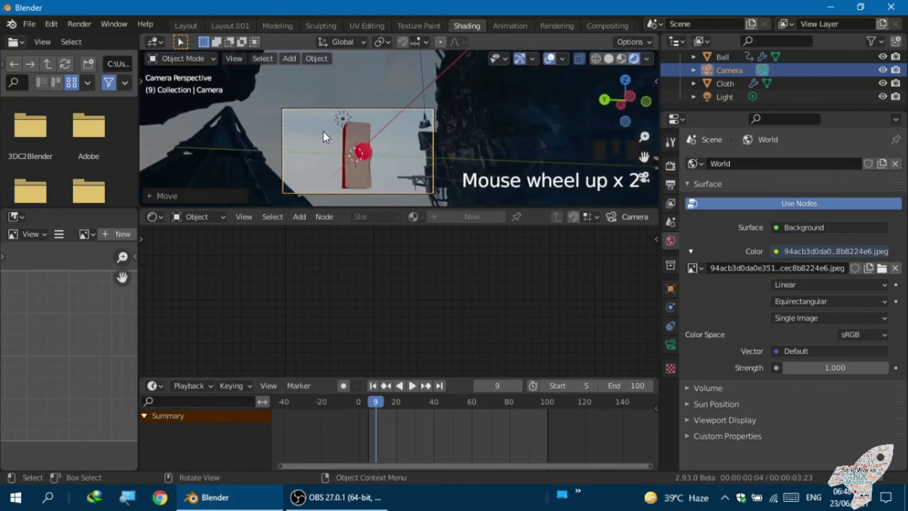
- Switch to the Layout workspace and enlarge the 3D viewport by shrinking the timeline area
left_click(181, 22)
scroll(310, 188, "down", 2)
scroll(310, 188, "up", 2)
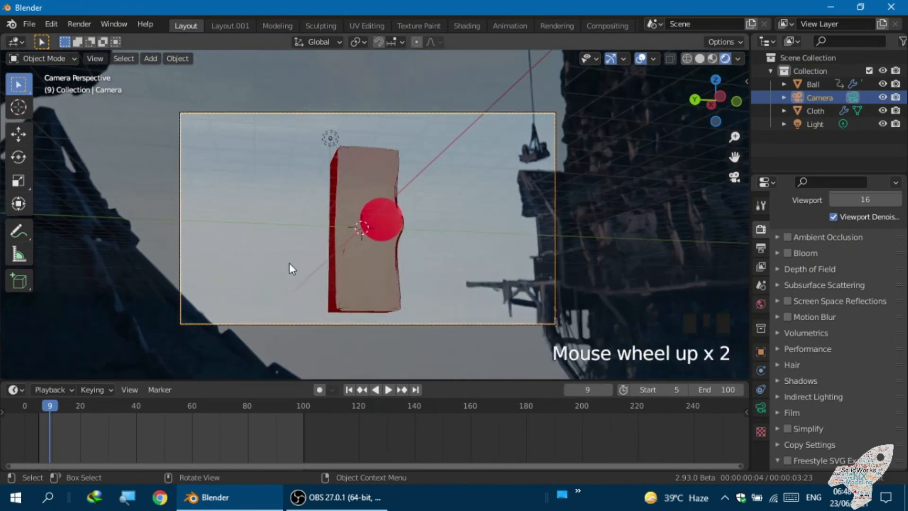
left_click_drag(276, 381, 277, 415)
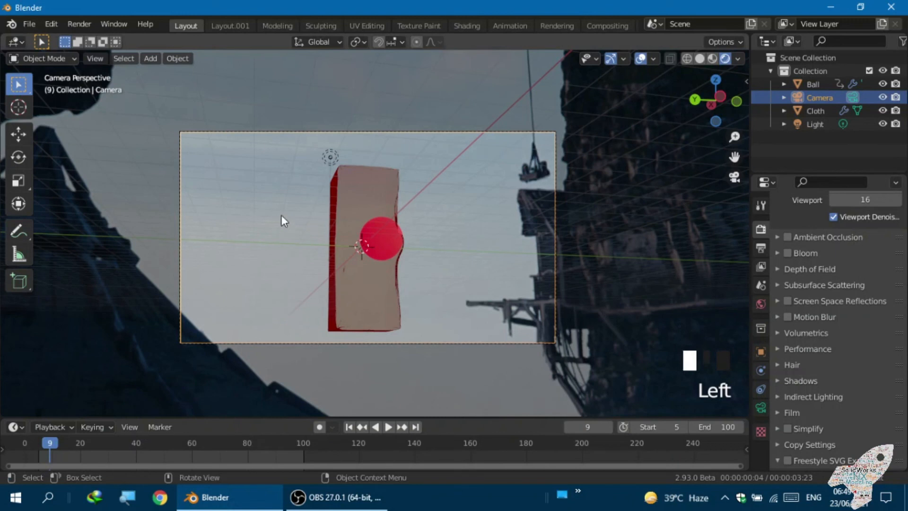
- Play the animation from frame 9 in the camera view to review the cloth and ball against the new framing
key("space")
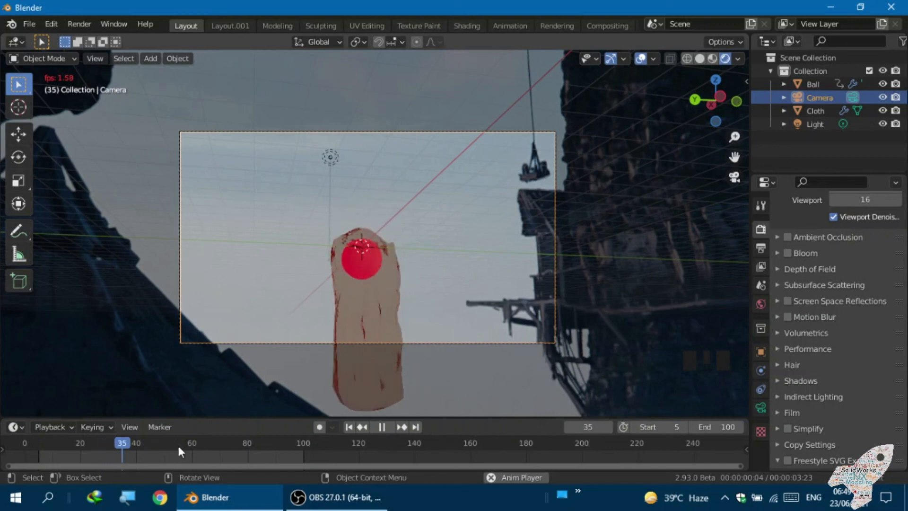
scroll(212, 444, "down", 3)
scroll(198, 458, "down", 2)
scroll(100, 458, "up", 5)
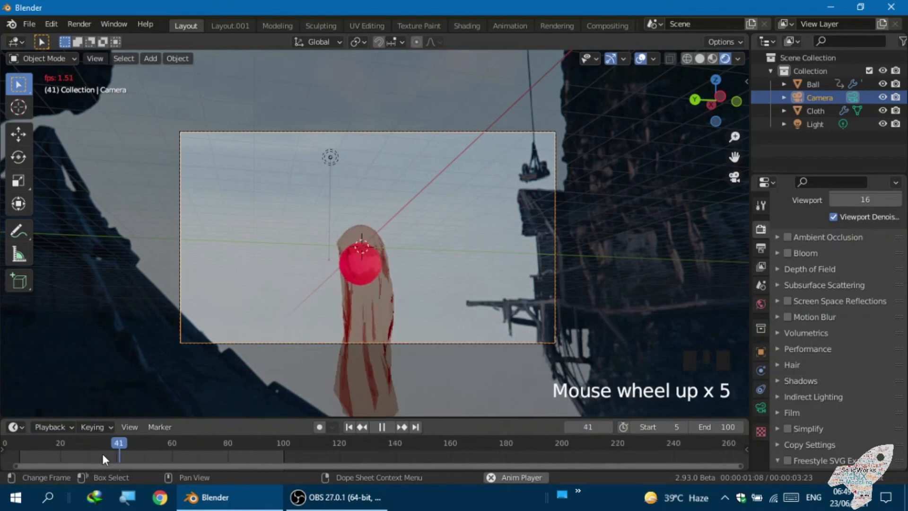
scroll(242, 443, "up", 1)
scroll(268, 441, "down", 1)
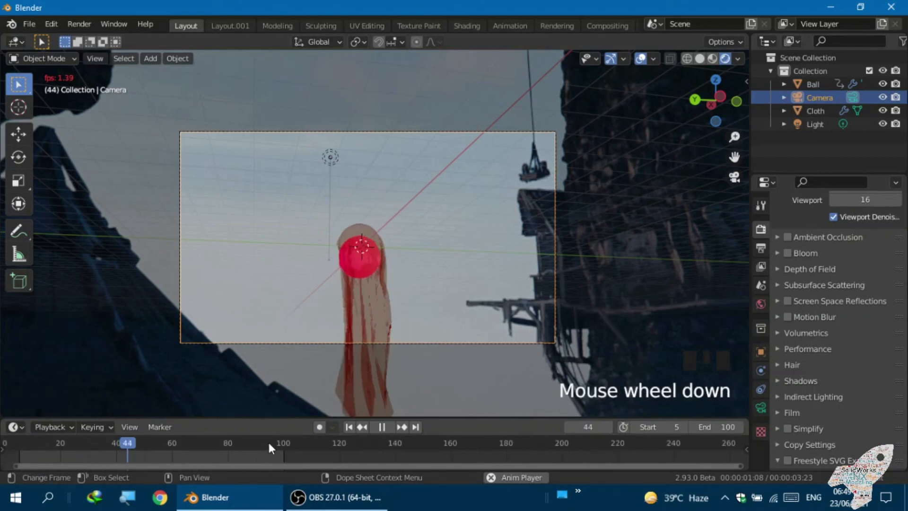
scroll(293, 442, "down", 4)
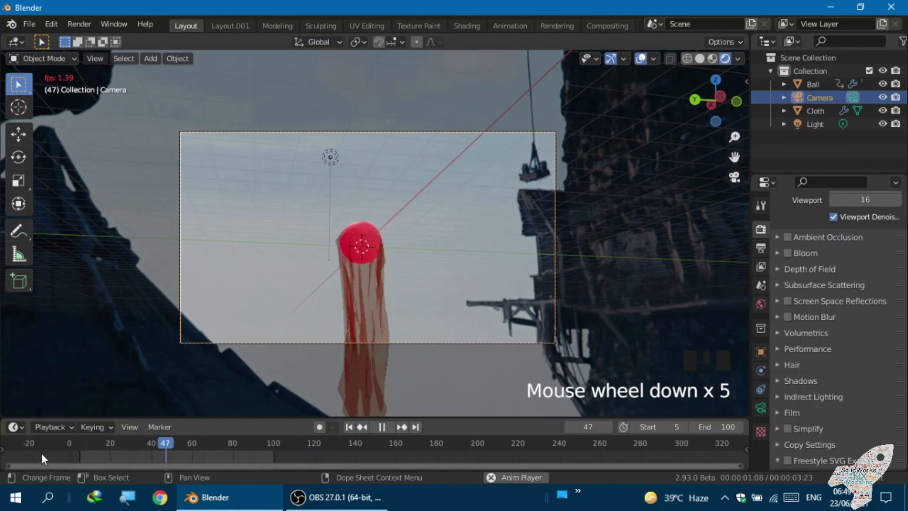
scroll(41, 453, "up", 3)
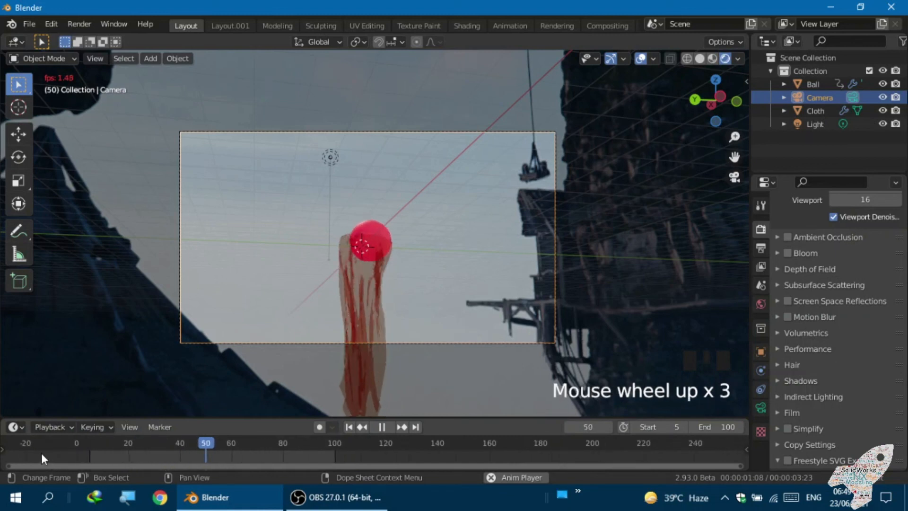
scroll(41, 453, "up", 2)
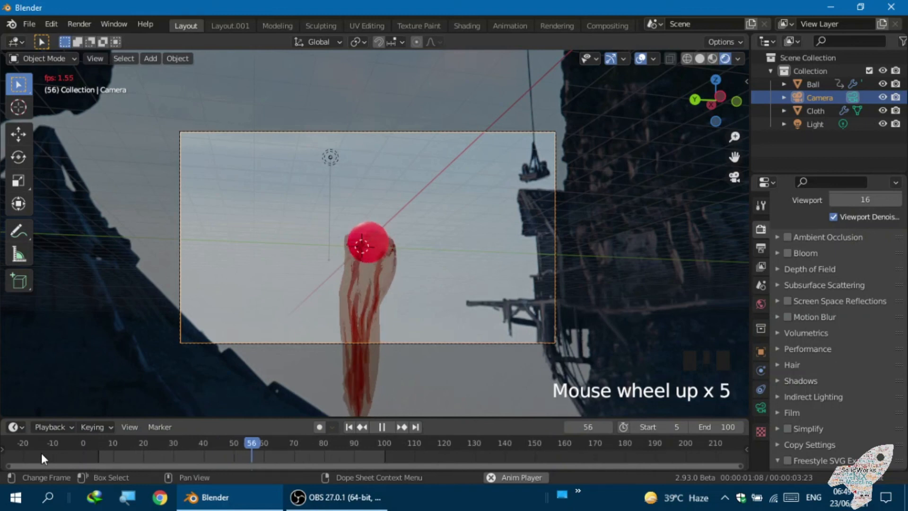
scroll(42, 453, "up", 1)
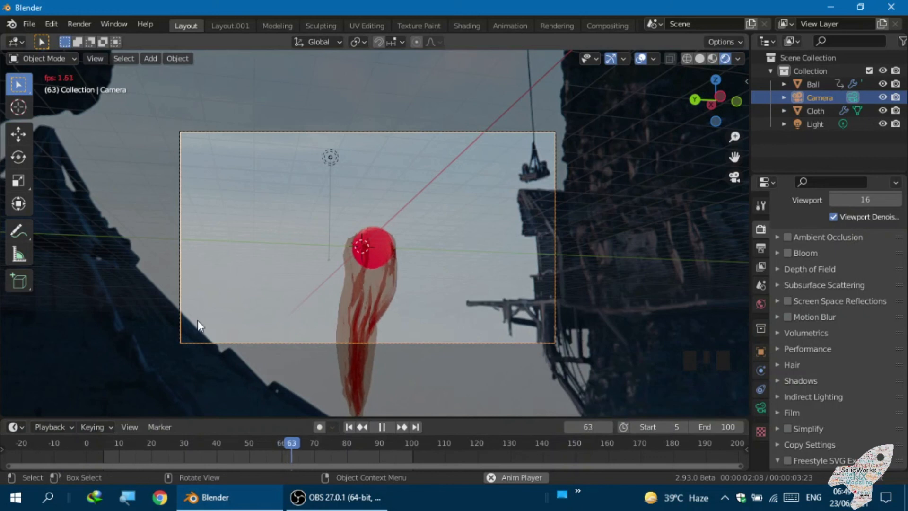
- Stop the playback at frame 77 and examine the ball and the cloth folds around it up close
scroll(80, 452, "up", 1)
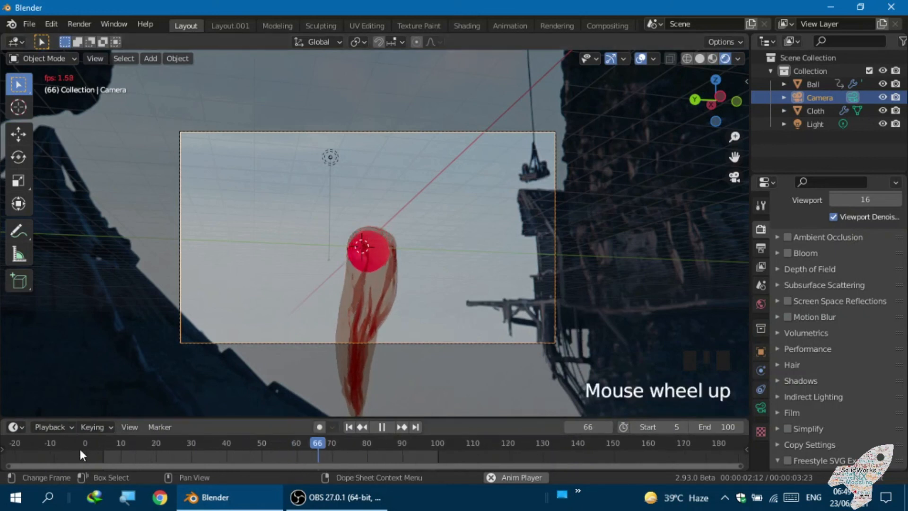
scroll(79, 451, "up", 1)
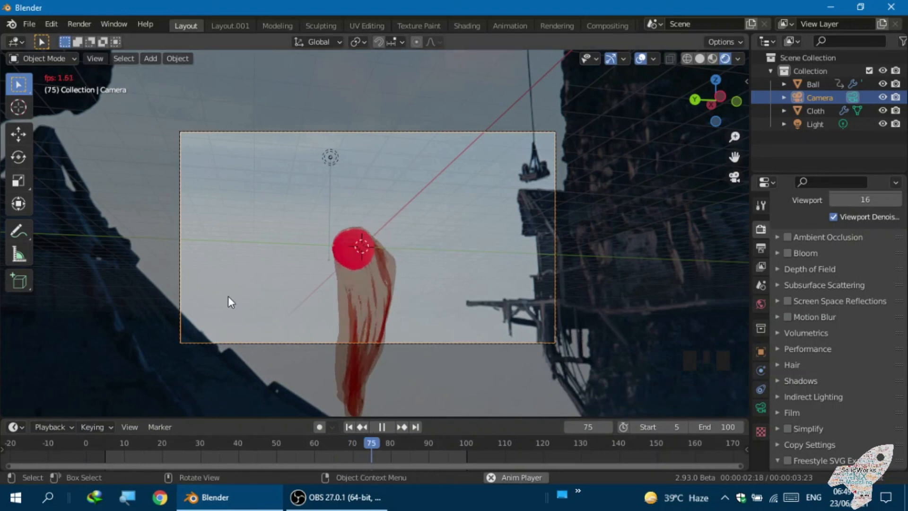
key("space")
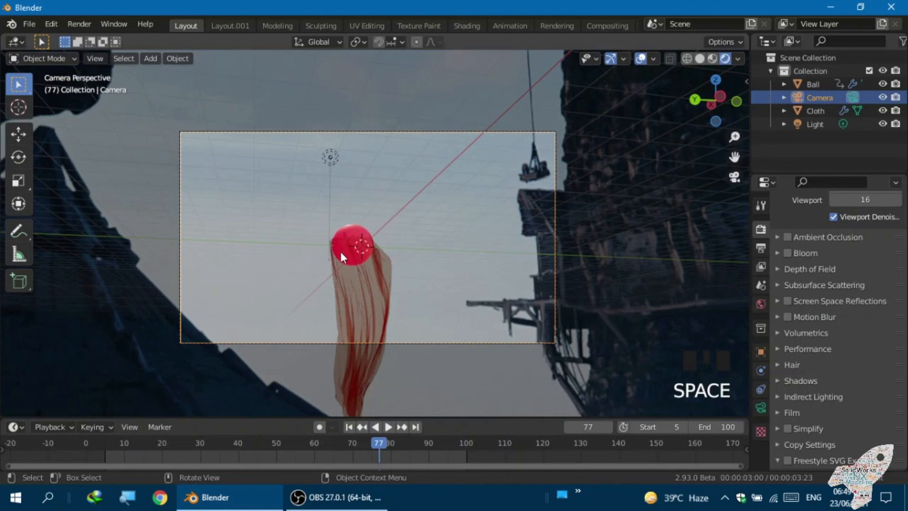
scroll(334, 244, "up", 4)
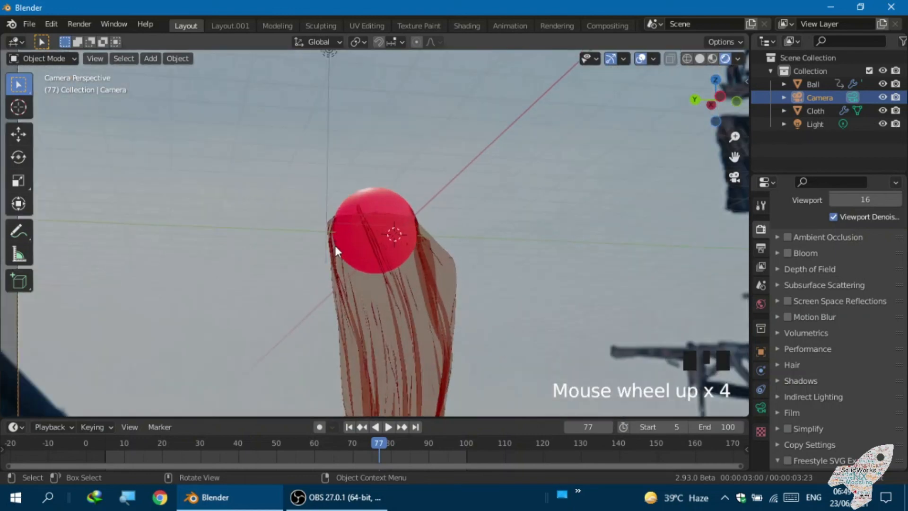
scroll(331, 244, "up", 1)
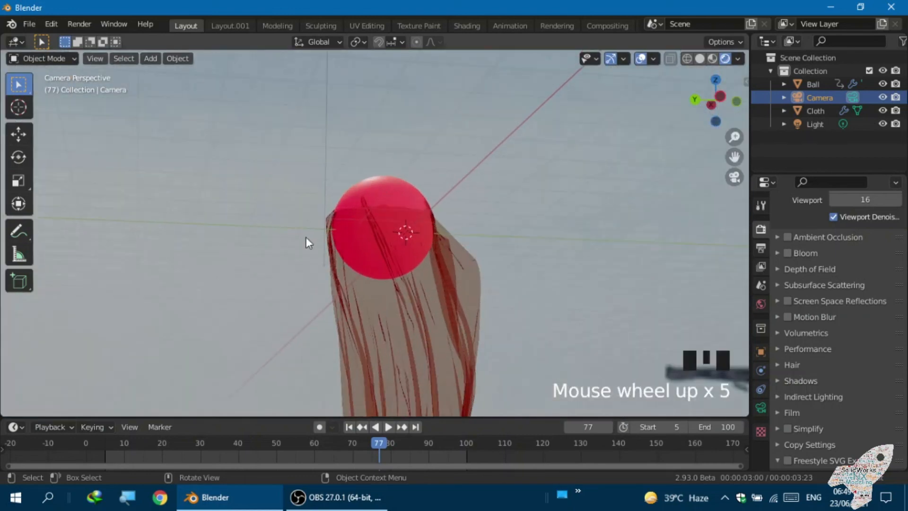
left_click(374, 209)
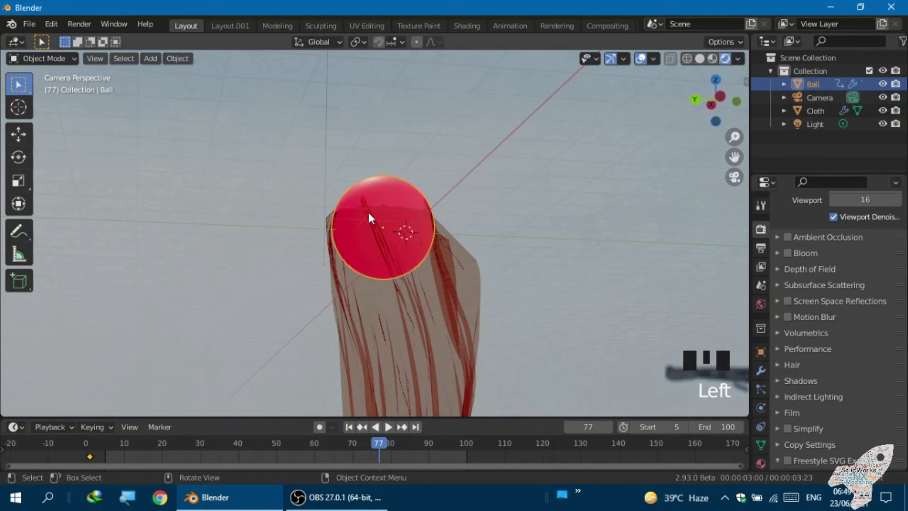
scroll(349, 281, "down", 3)
- Select the cloth, switch to the Shading workspace and enlarge its 3D viewport above the node editor
left_click(352, 300)
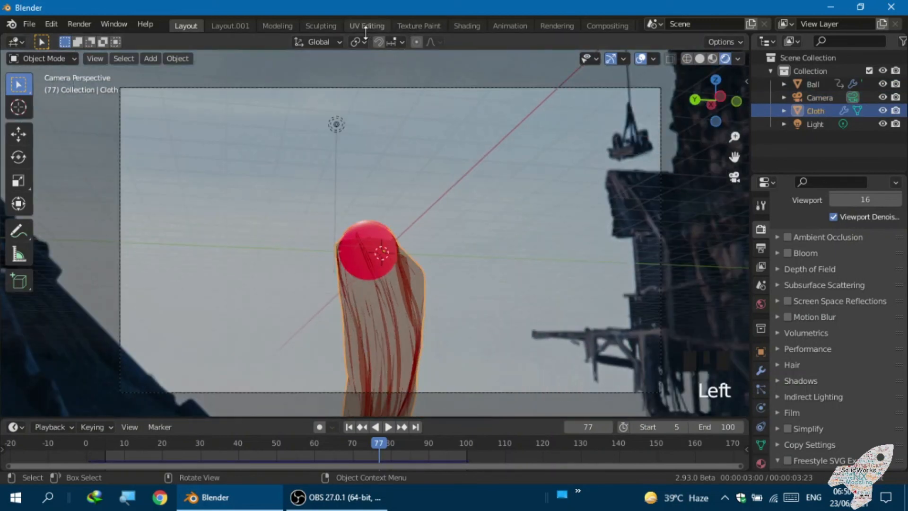
left_click(468, 26)
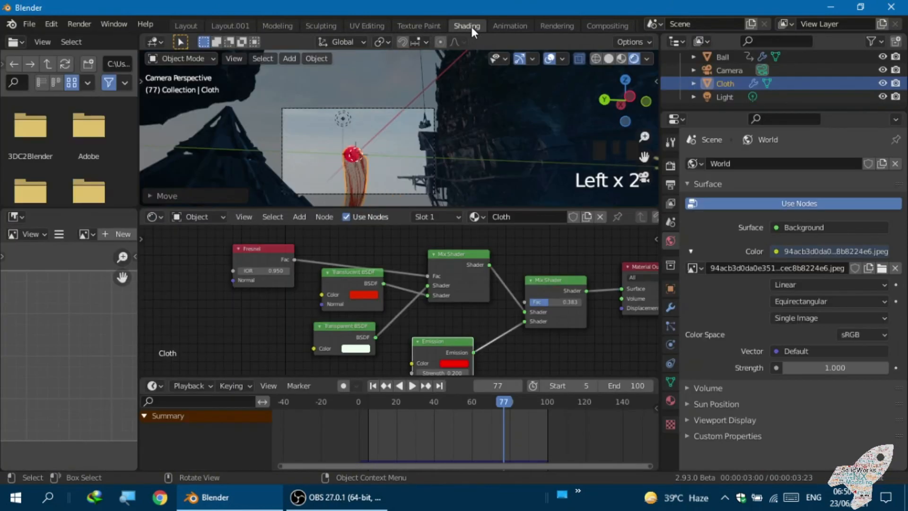
scroll(308, 160, "up", 3)
scroll(319, 145, "down", 1)
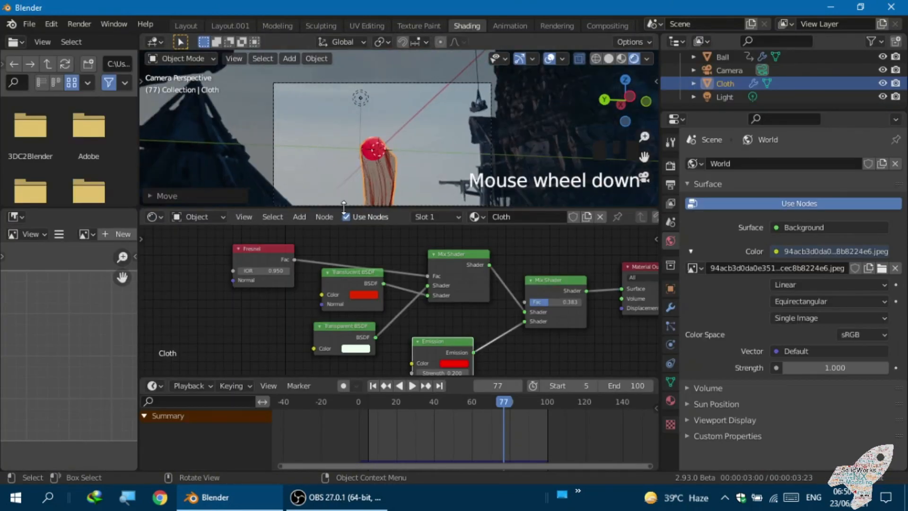
left_click_drag(331, 208, 330, 268)
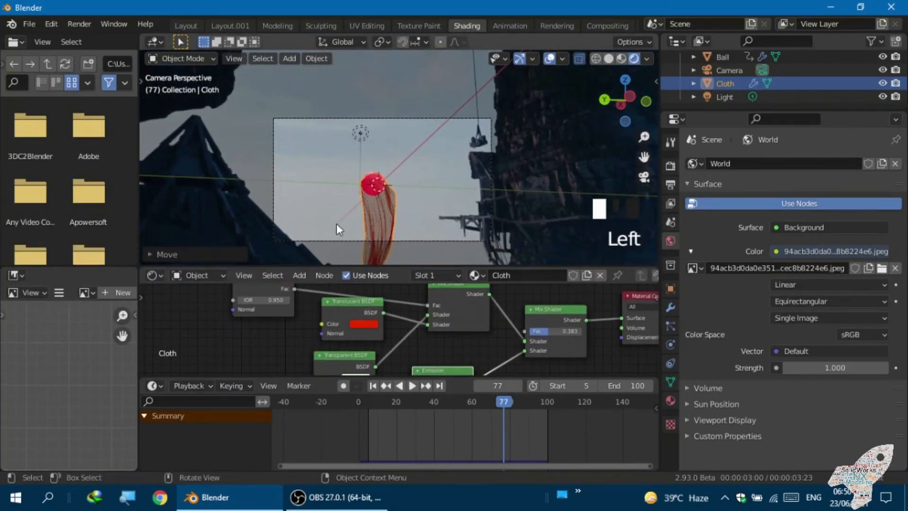
- Set the IOR of the Fresnel node in the cloth material to 0.650
scroll(334, 218, "up", 4)
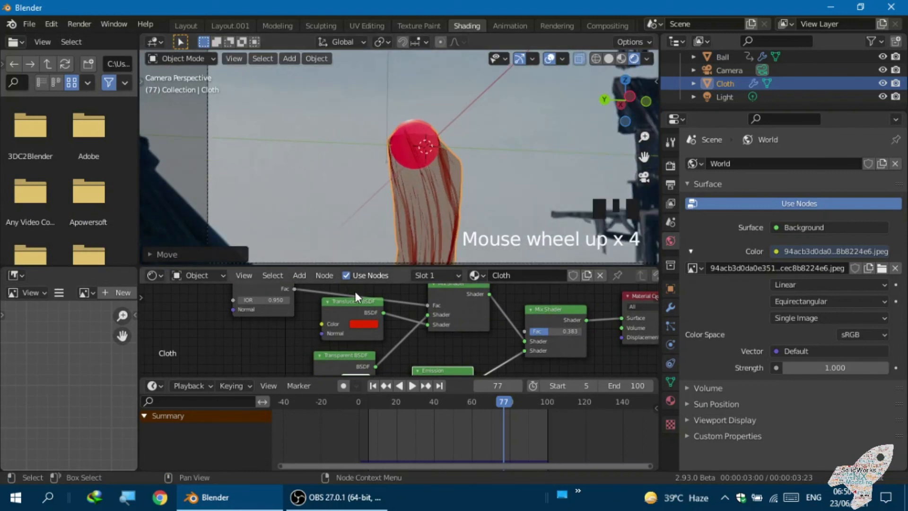
scroll(351, 295, "down", 2)
middle_click_drag(344, 309, 328, 334)
scroll(312, 335, "up", 1)
scroll(296, 334, "up", 4)
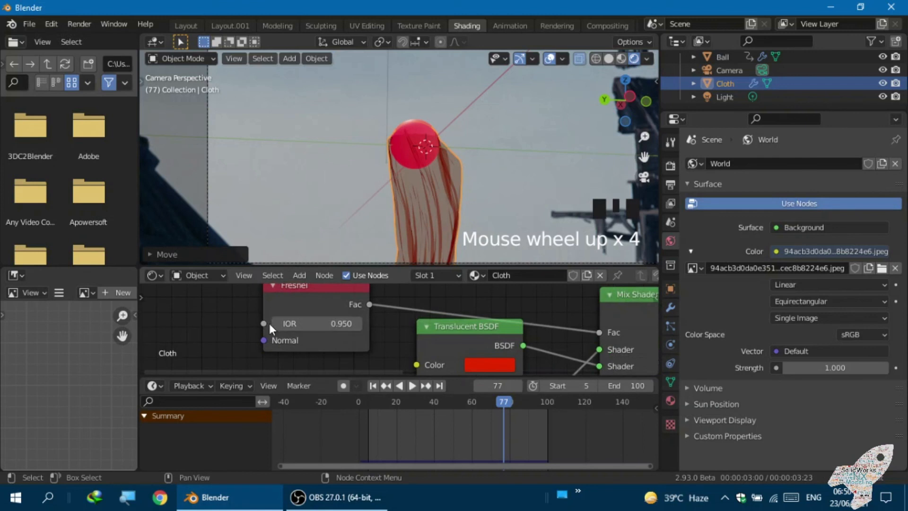
left_click(275, 323)
left_click(276, 324)
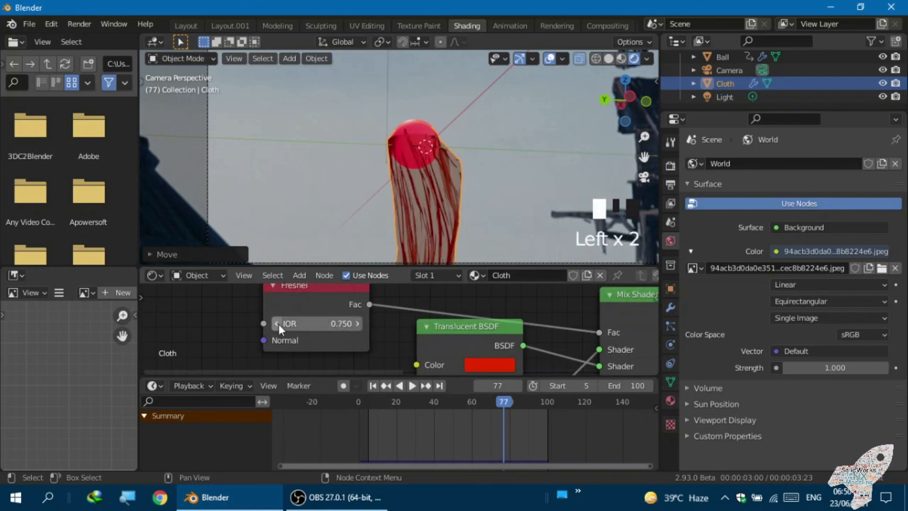
left_click(277, 323)
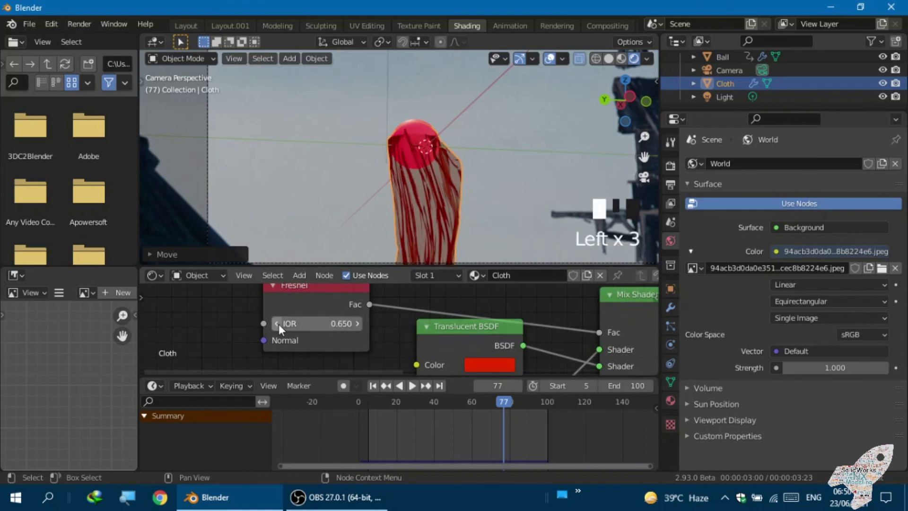
- Deselect the cloth and play the animation from frame 77 to frame 95 to check the cloth shading
left_click(338, 194)
scroll(352, 220, "up", 3)
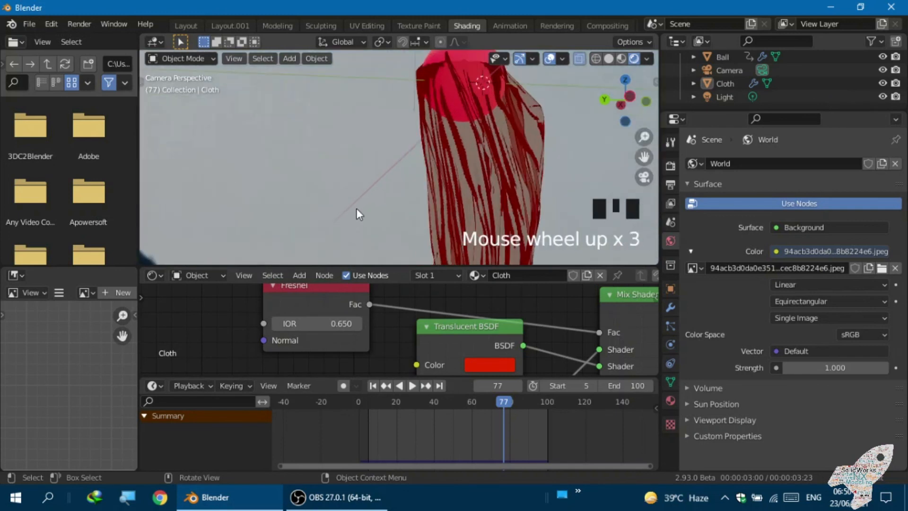
scroll(355, 207, "down", 3)
key("space")
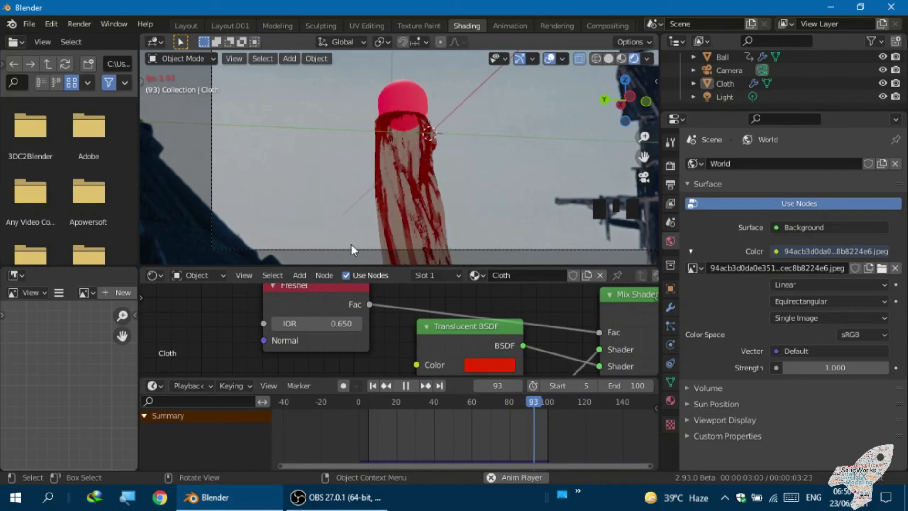
key("space")
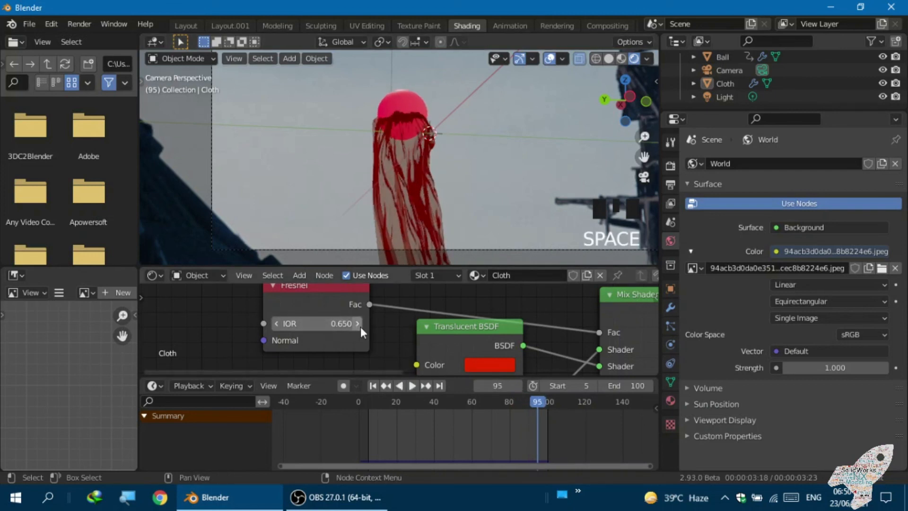
- Raise the IOR of the cloth material's Fresnel node to 1.150
left_click(360, 328)
left_click(360, 327)
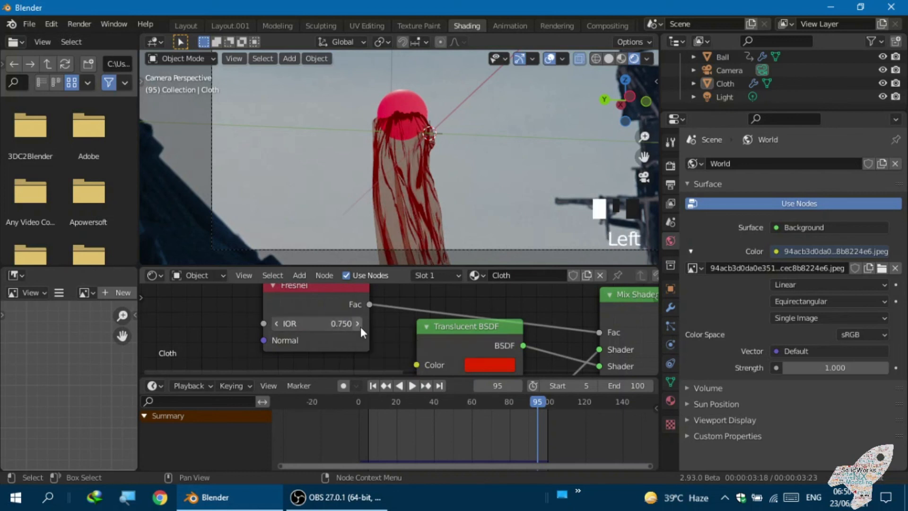
left_click(360, 327)
left_click(361, 327)
left_click(360, 328)
left_click(361, 327)
left_click(361, 327)
left_click(361, 327)
left_click(360, 327)
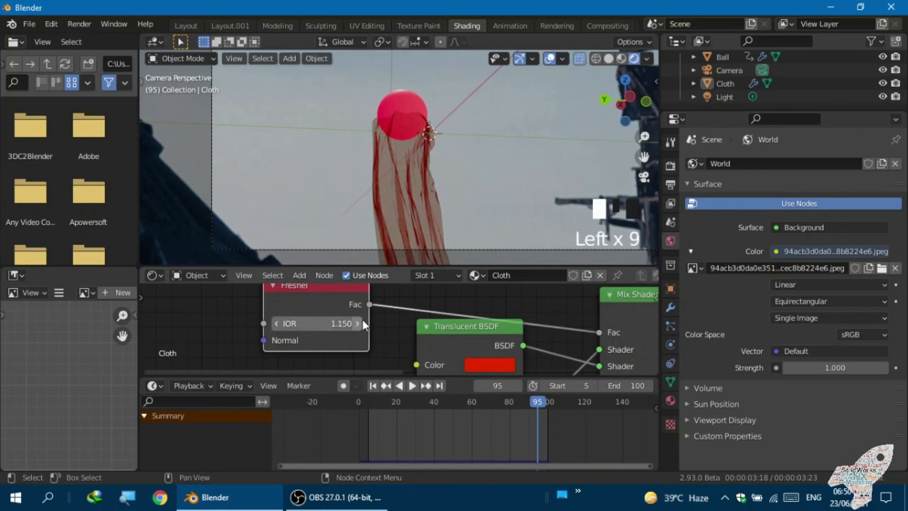
- Examine the cloth's transparency over the ball at frame 95 from several angles outside the camera view
middle_click_drag(354, 201, 288, 226)
scroll(361, 194, "up", 3)
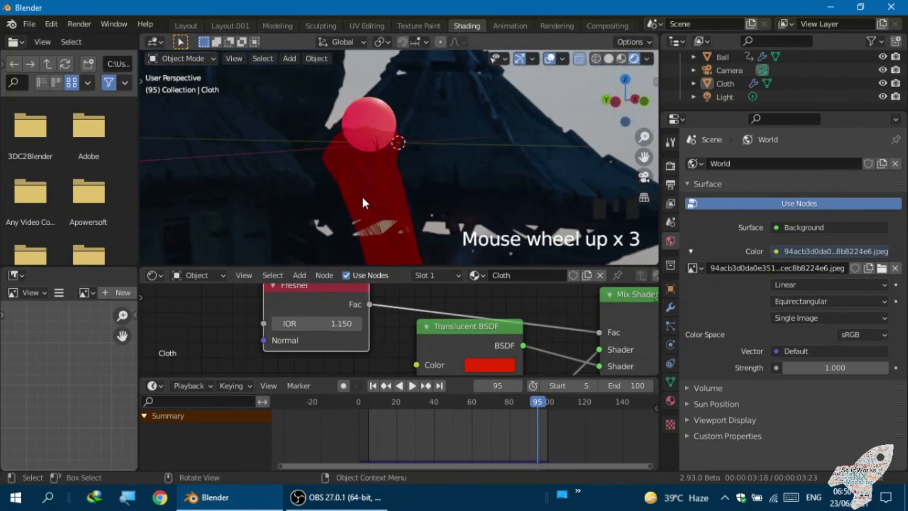
middle_click_drag(362, 195, 327, 231)
scroll(370, 146, "up", 5)
scroll(356, 146, "up", 3)
middle_click_drag(357, 145, 378, 182)
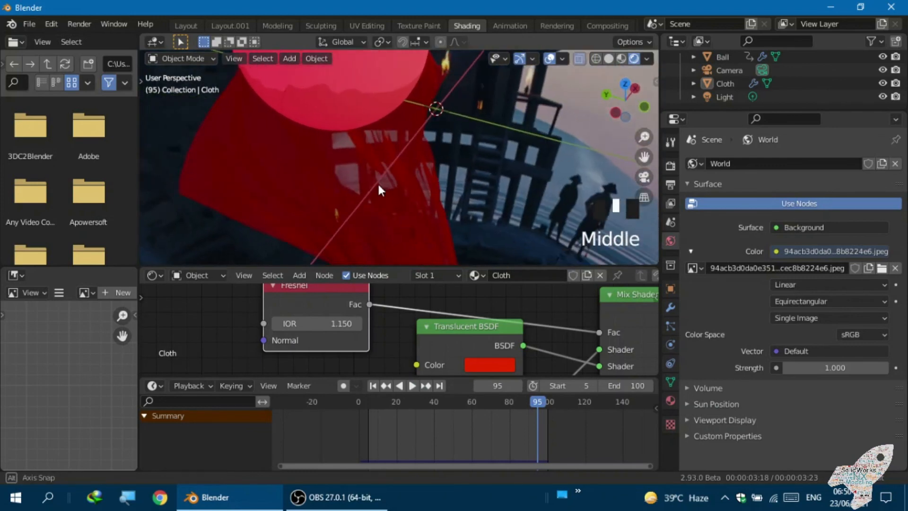
scroll(396, 105, "down", 4)
scroll(372, 74, "down", 1)
scroll(376, 109, "up", 1)
mouse_move(377, 109)
middle_mouse_down()
mouse_move(370, 84)
mouse_move(368, 111)
middle_mouse_up()
scroll(356, 127, "down", 1)
scroll(357, 127, "down", 2)
- Select the ball and change its material's emission color to cyan, with hue 0.521 and saturation 0.981
left_click(339, 152)
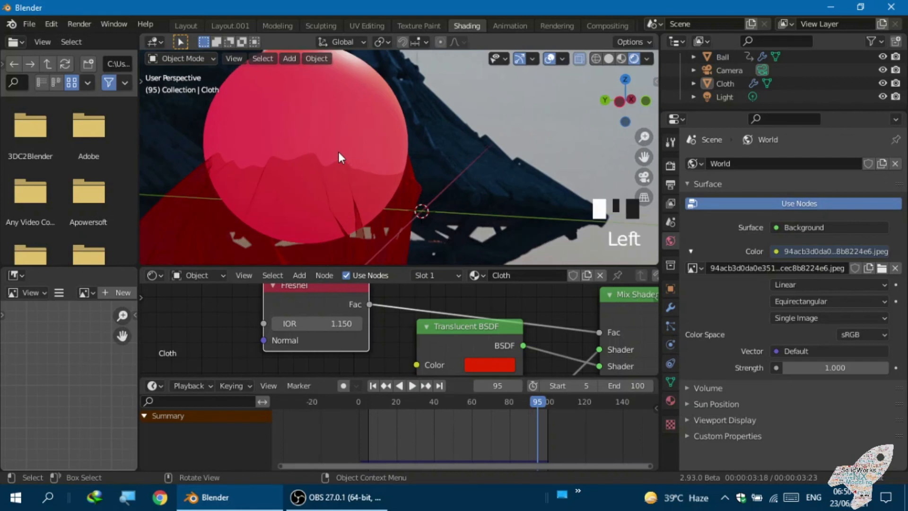
scroll(369, 336, "down", 4)
middle_click_drag(356, 330, 290, 315)
middle_click_drag(291, 369, 289, 275)
middle_click_drag(285, 419, 288, 395)
middle_click_drag(296, 359, 300, 288)
middle_click_drag(303, 421, 468, 395)
middle_click_drag(303, 357, 301, 323)
scroll(312, 317, "up", 2)
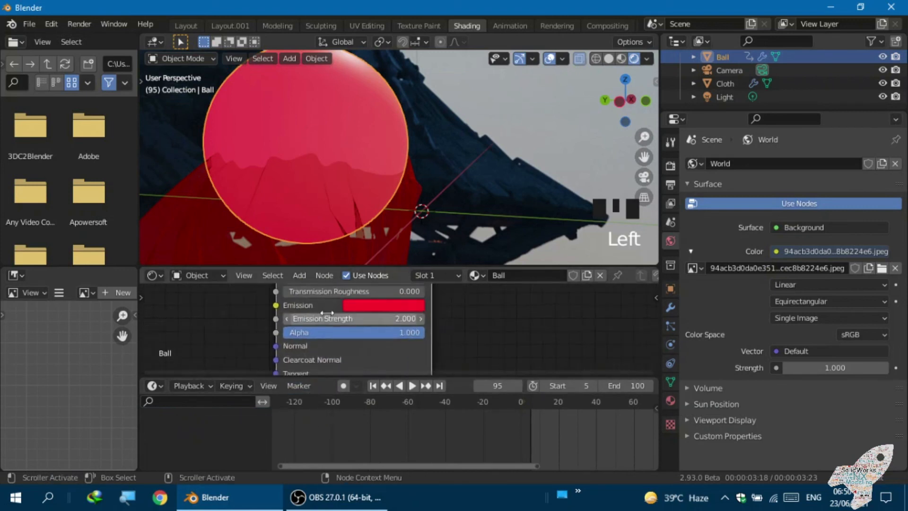
left_click(369, 304)
mouse_move(407, 196)
left_mouse_down()
mouse_move(372, 174)
mouse_move(375, 120)
mouse_move(412, 92)
left_mouse_up()
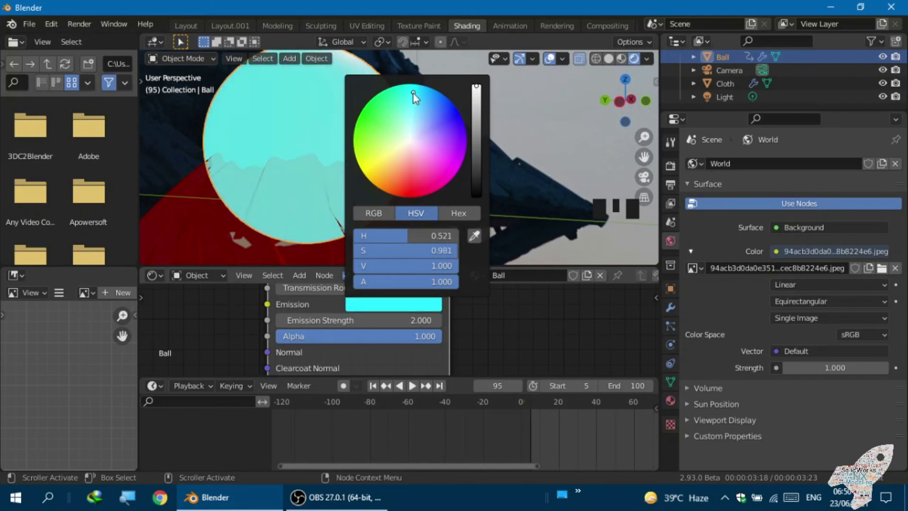
left_click(563, 118)
- Return to the camera view and play the animation from frame 95 to review the cyan ball with the red cloth
scroll(417, 208, "down", 2)
key("KP_0")
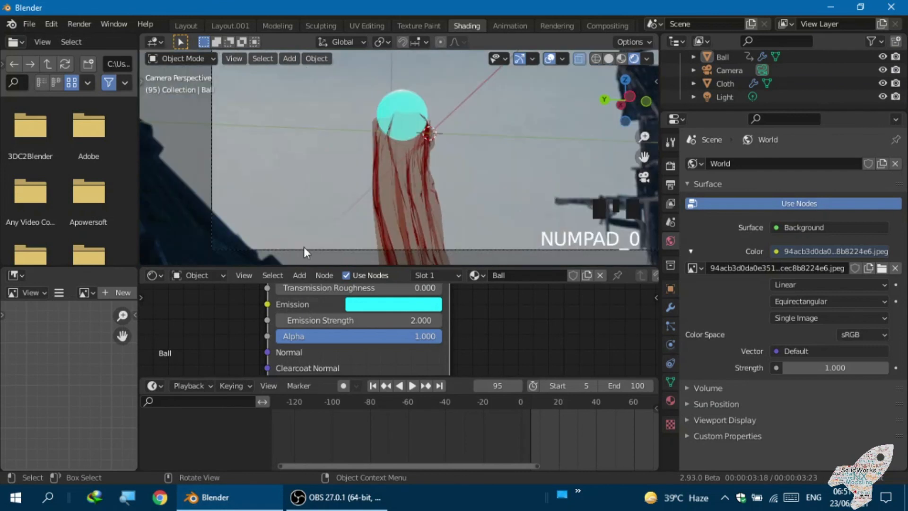
key("space")
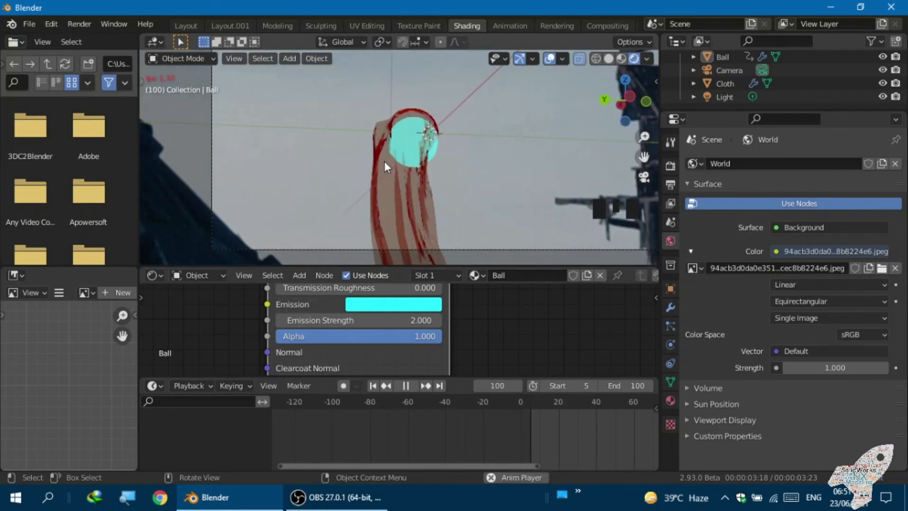
scroll(396, 146, "up", 1)
scroll(364, 190, "down", 3)
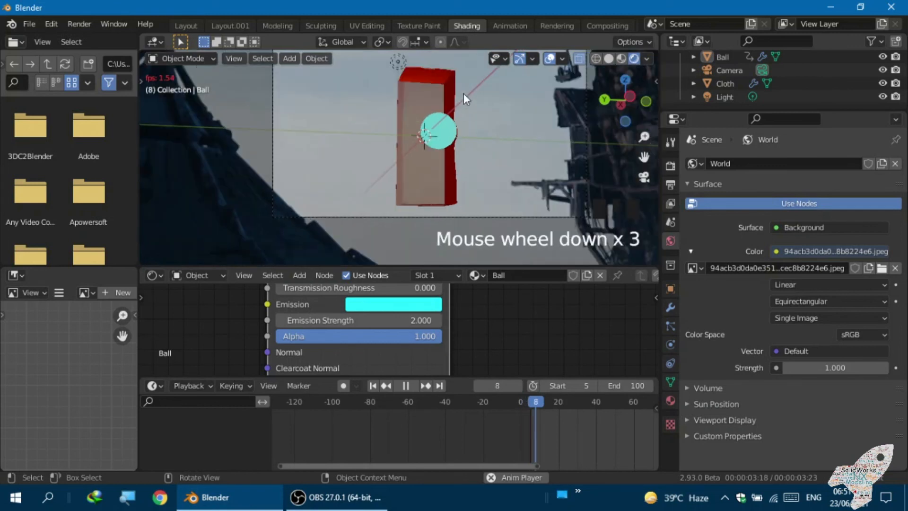
scroll(421, 107, "down", 4)
scroll(370, 171, "up", 1)
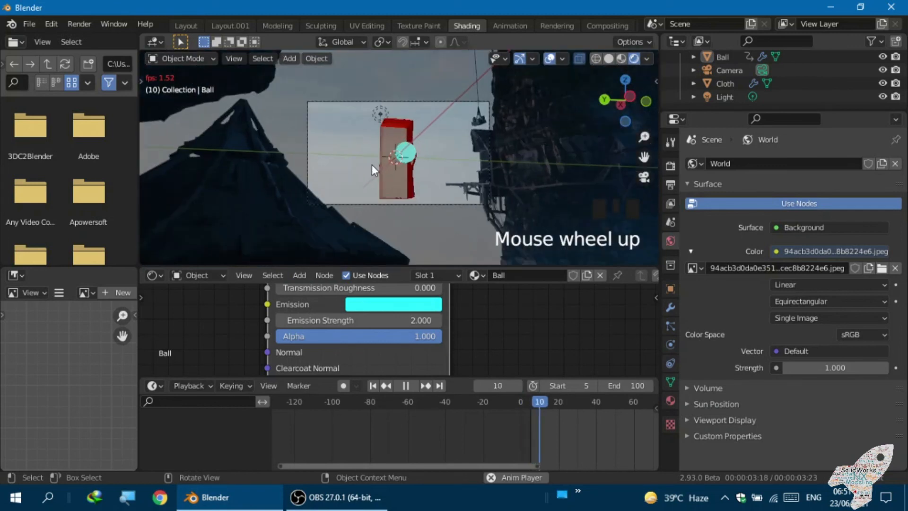
scroll(373, 165, "up", 1)
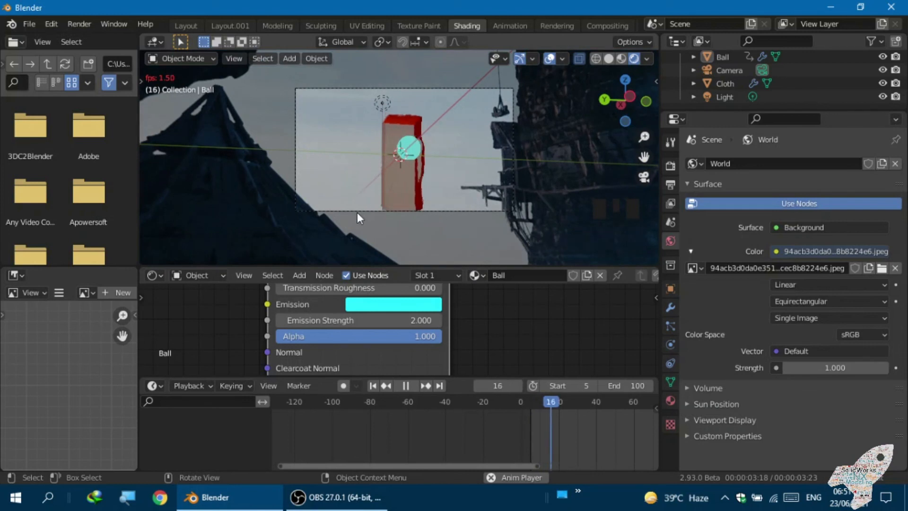
scroll(322, 428, "down", 4)
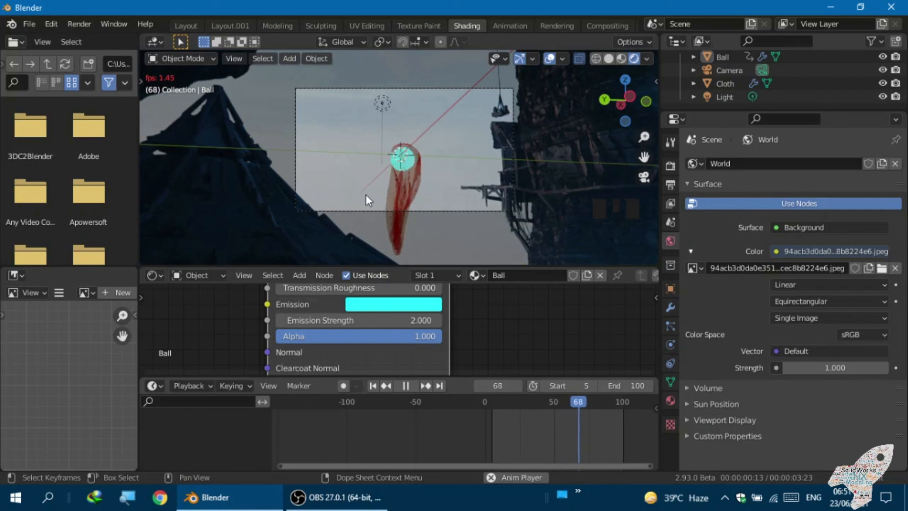
scroll(352, 193, "up", 2)
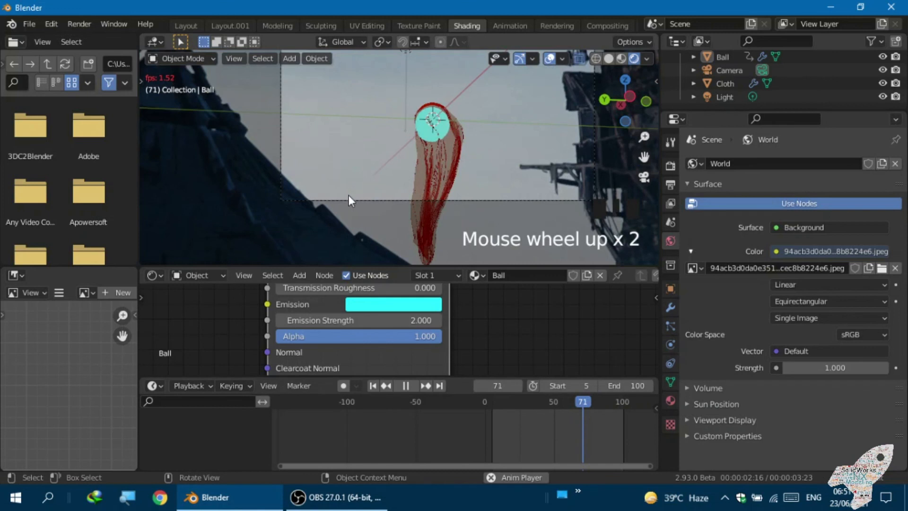
scroll(381, 182, "down", 3)
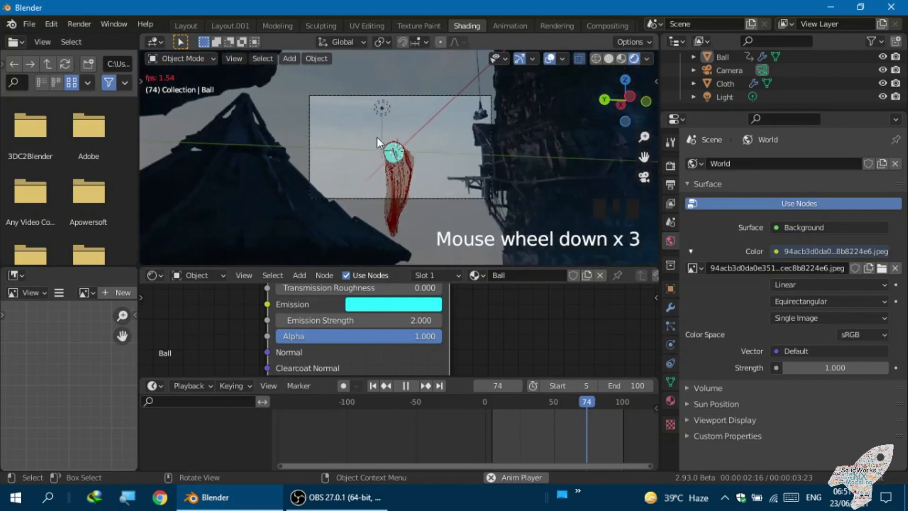
scroll(374, 141, "up", 4)
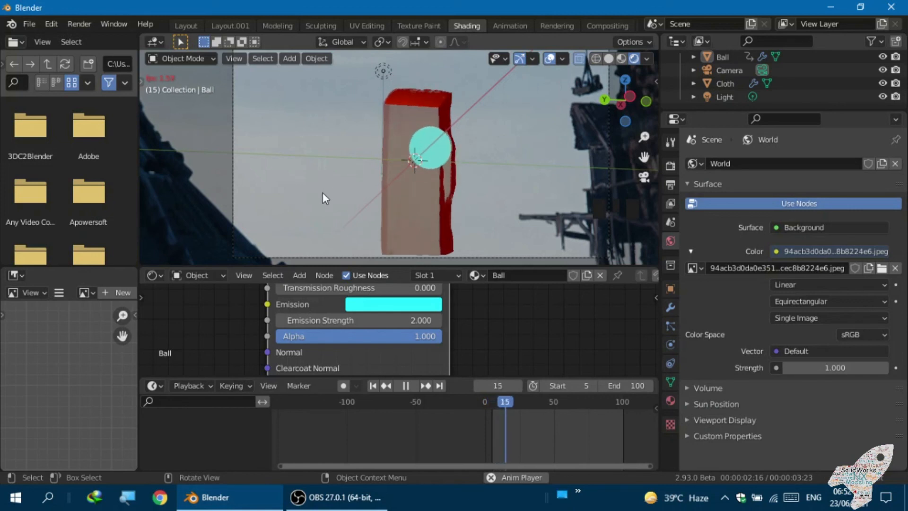
- Jump to frame 52, stop the playback there and examine the ball and cloth in the camera view
left_click(557, 405)
left_click(555, 405)
key("space")
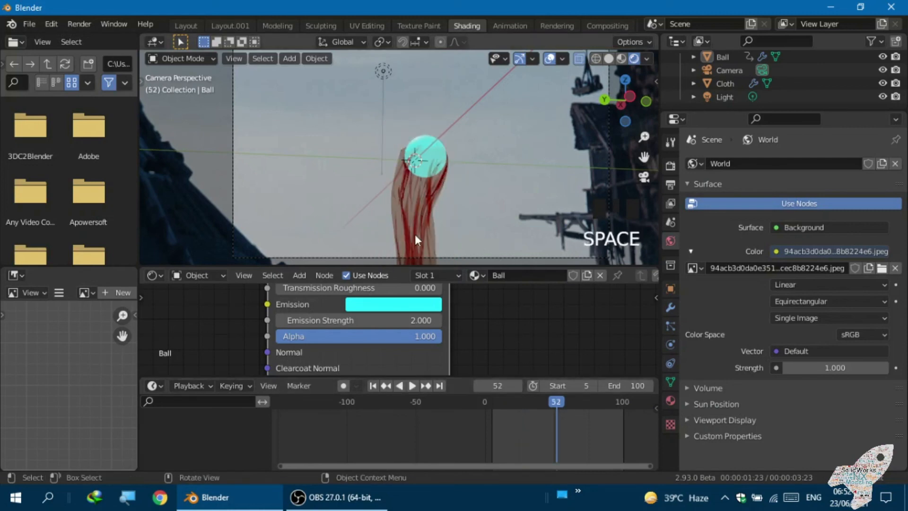
scroll(374, 180, "down", 2)
scroll(359, 204, "up", 2)
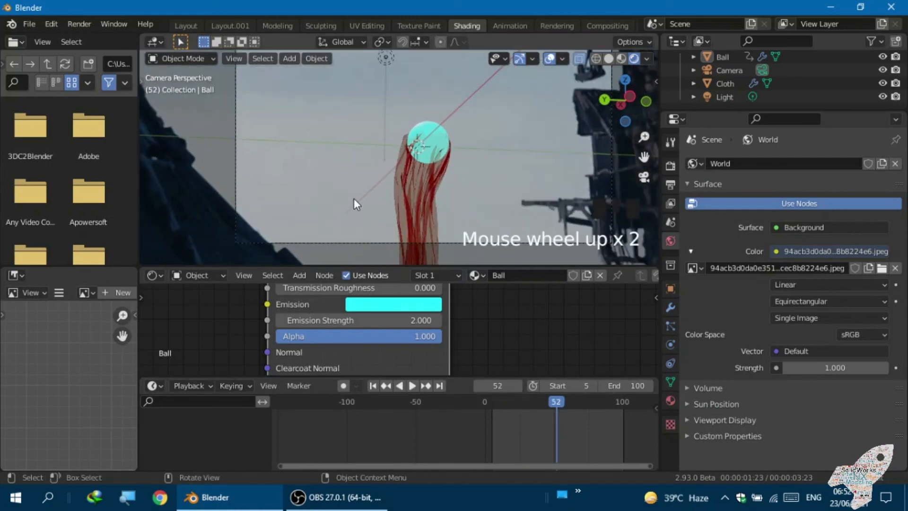
scroll(354, 213, "down", 3)
scroll(355, 217, "up", 2)
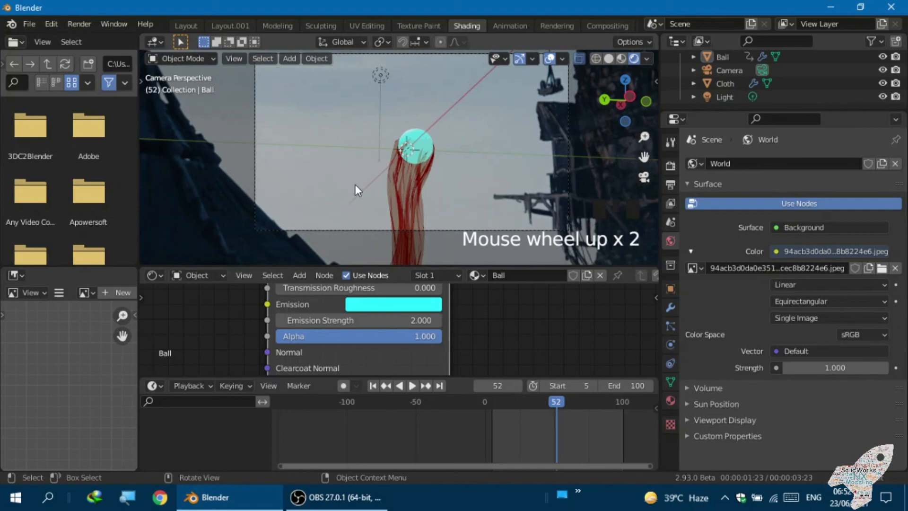